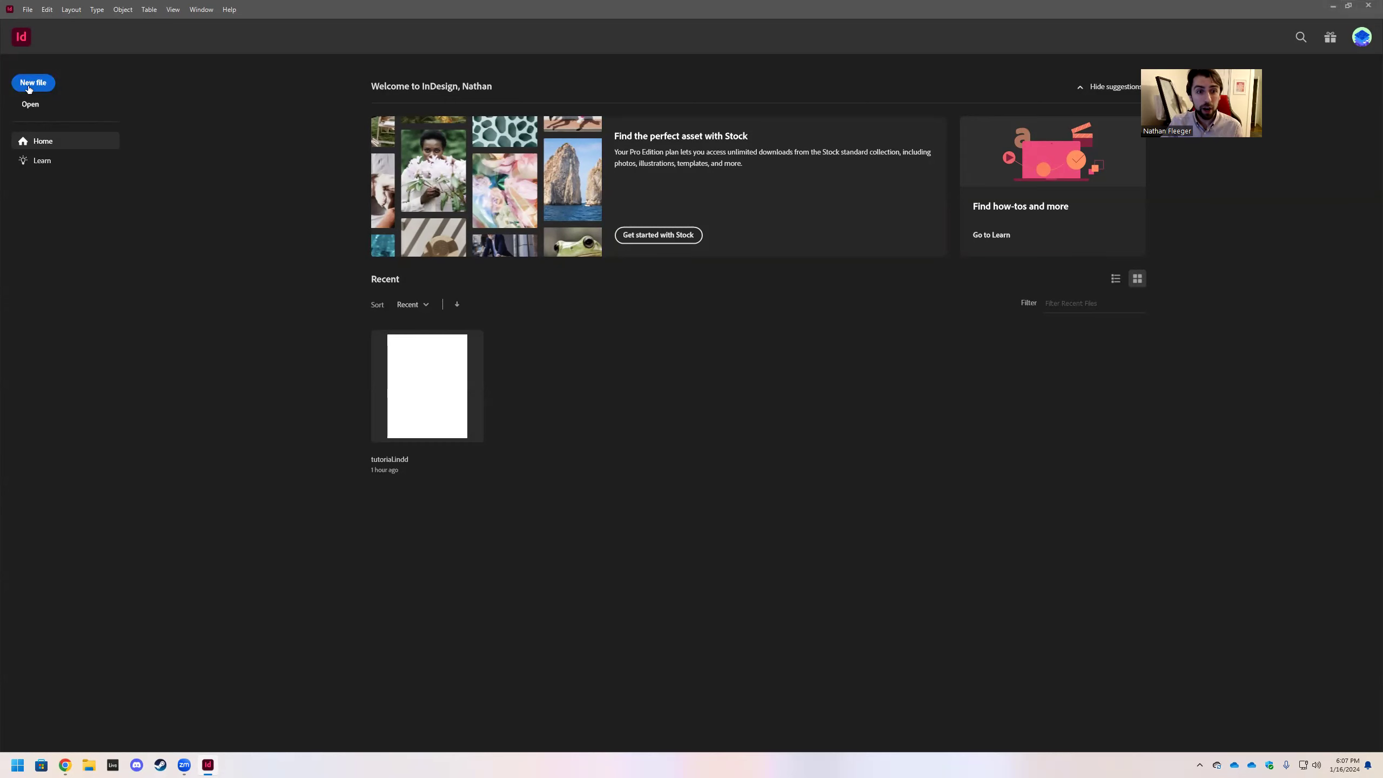
# Start a new document in inches with 0.5 in margins and a 0.75 in bottom margin
pyautogui.click(31, 83)
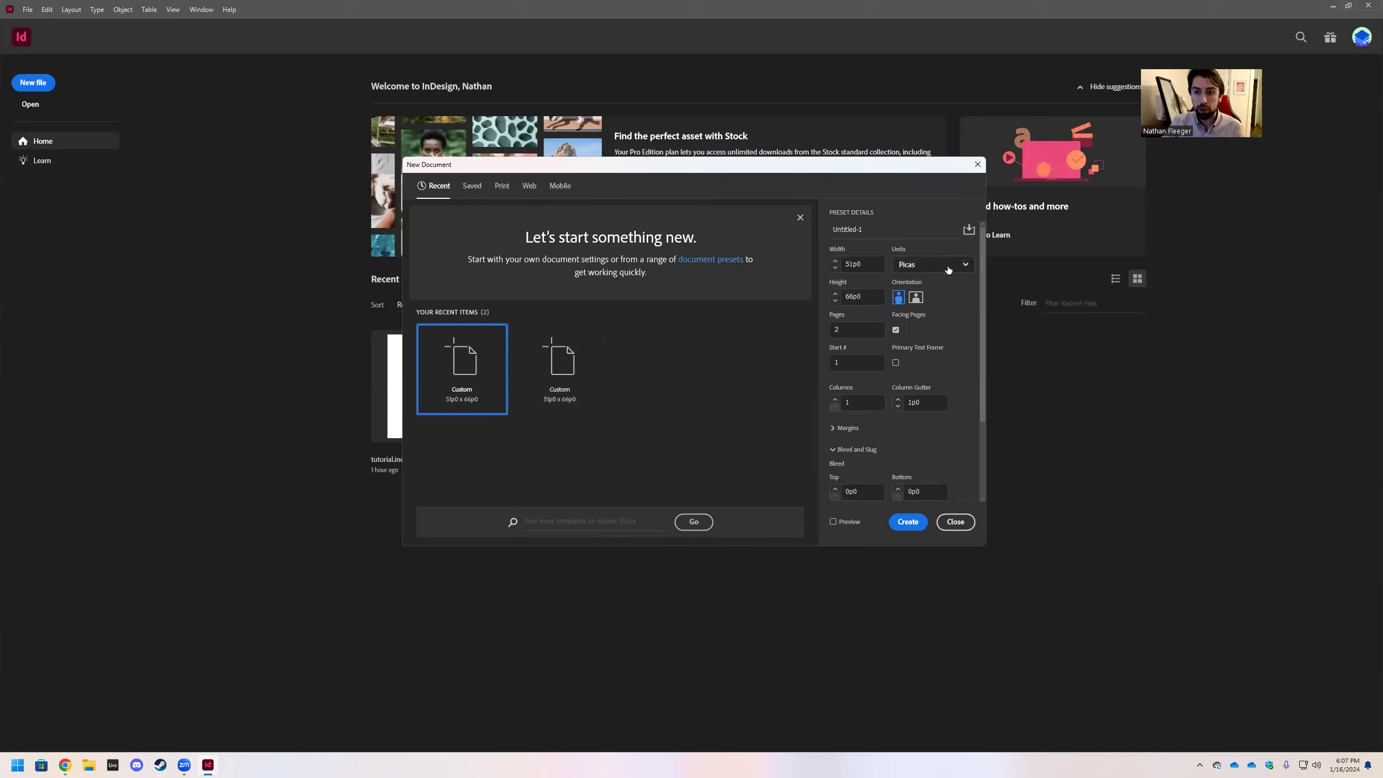
pyautogui.click(939, 267)
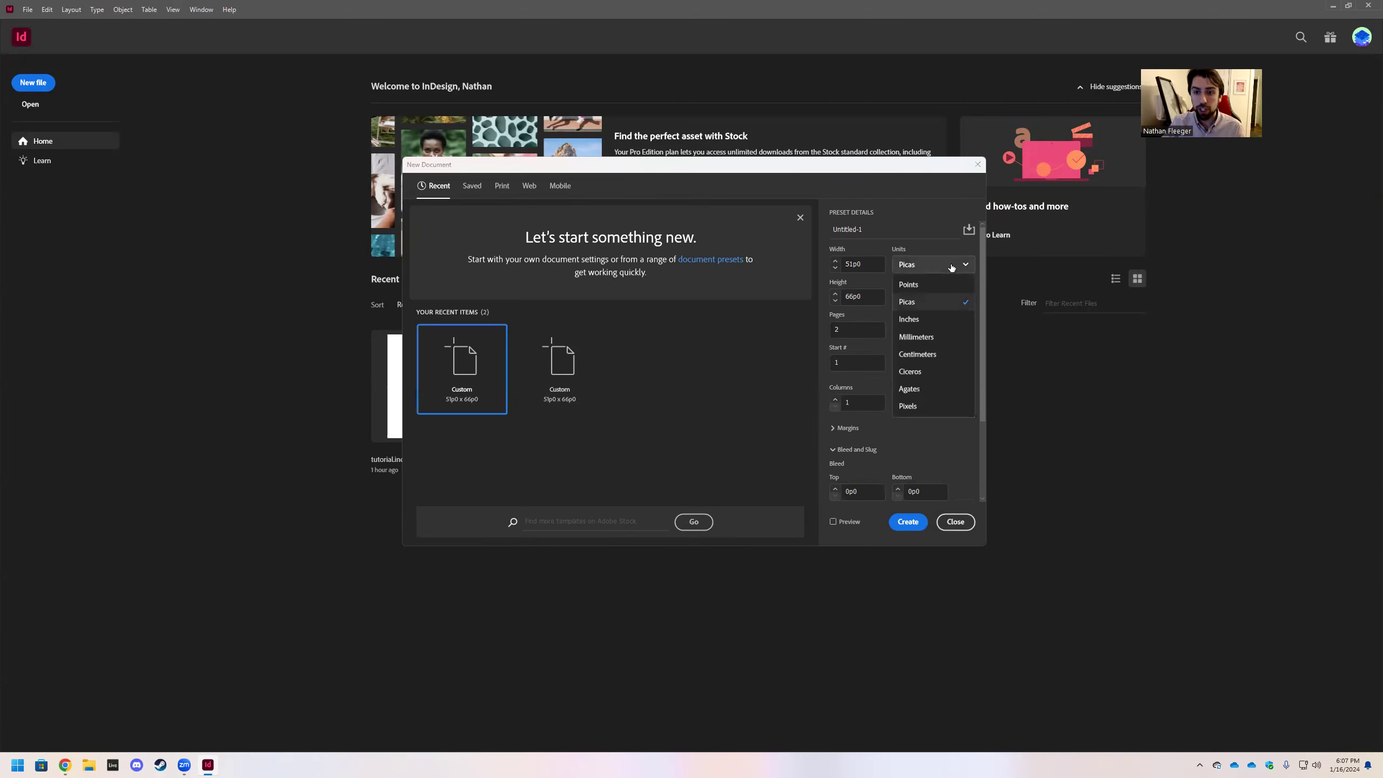
pyautogui.click(920, 320)
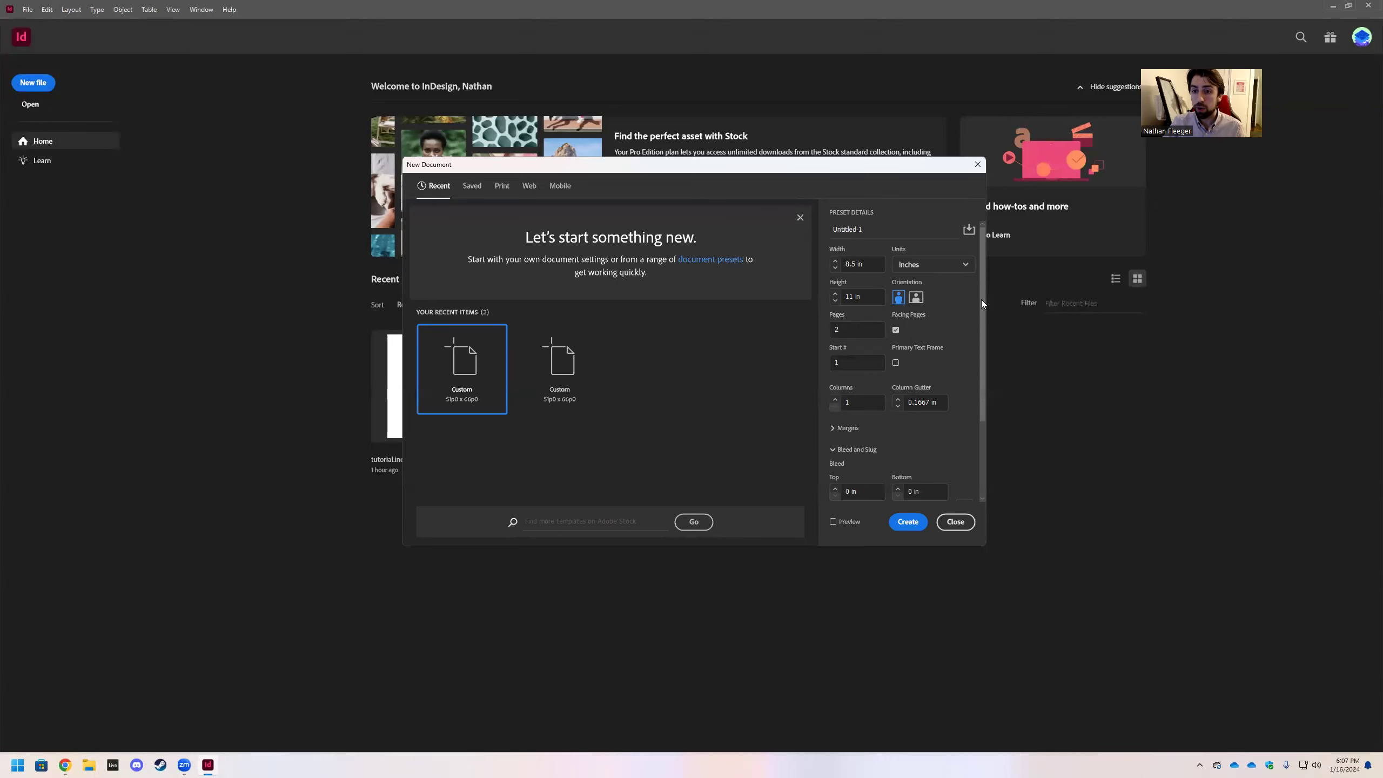
pyautogui.scroll(-1, 961, 322)
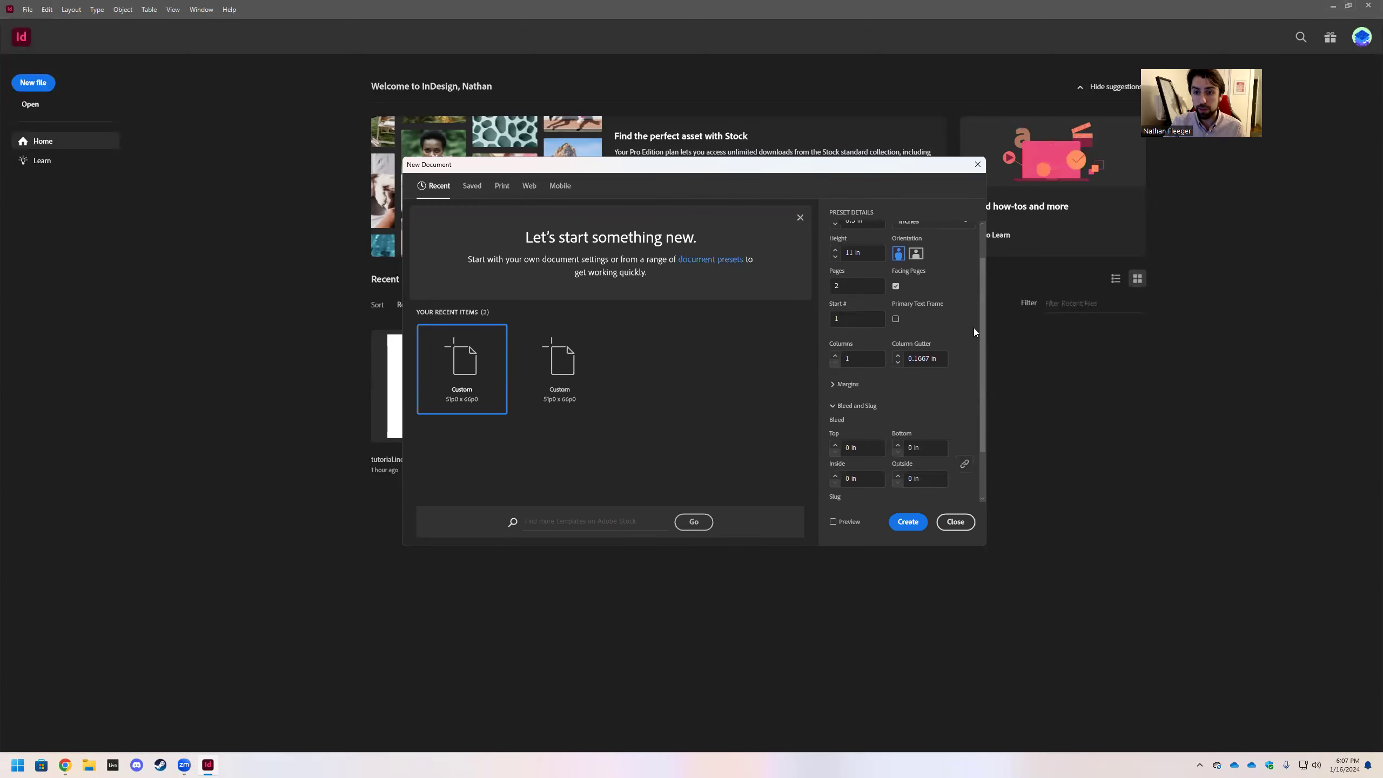
pyautogui.scroll(-1, 982, 331)
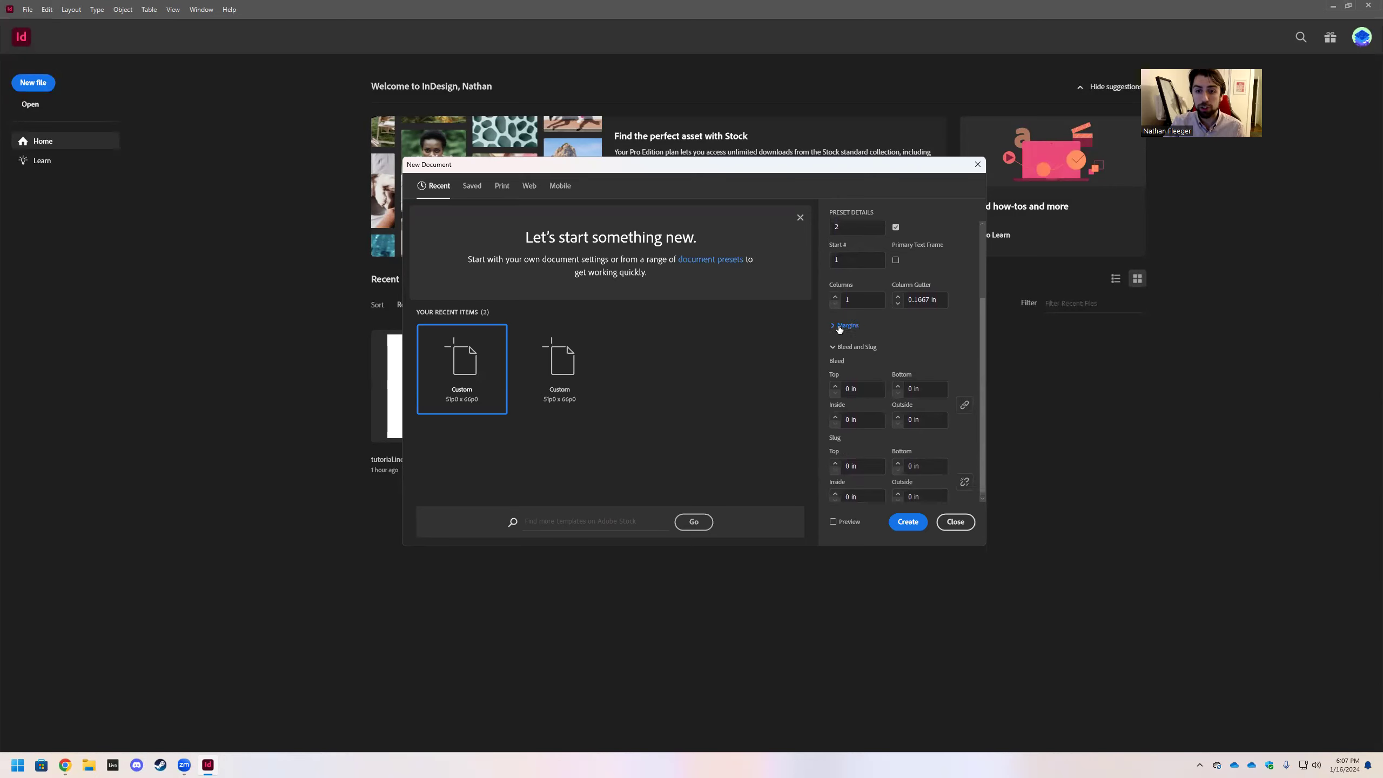
pyautogui.click(841, 324)
pyautogui.scroll(2, 962, 360)
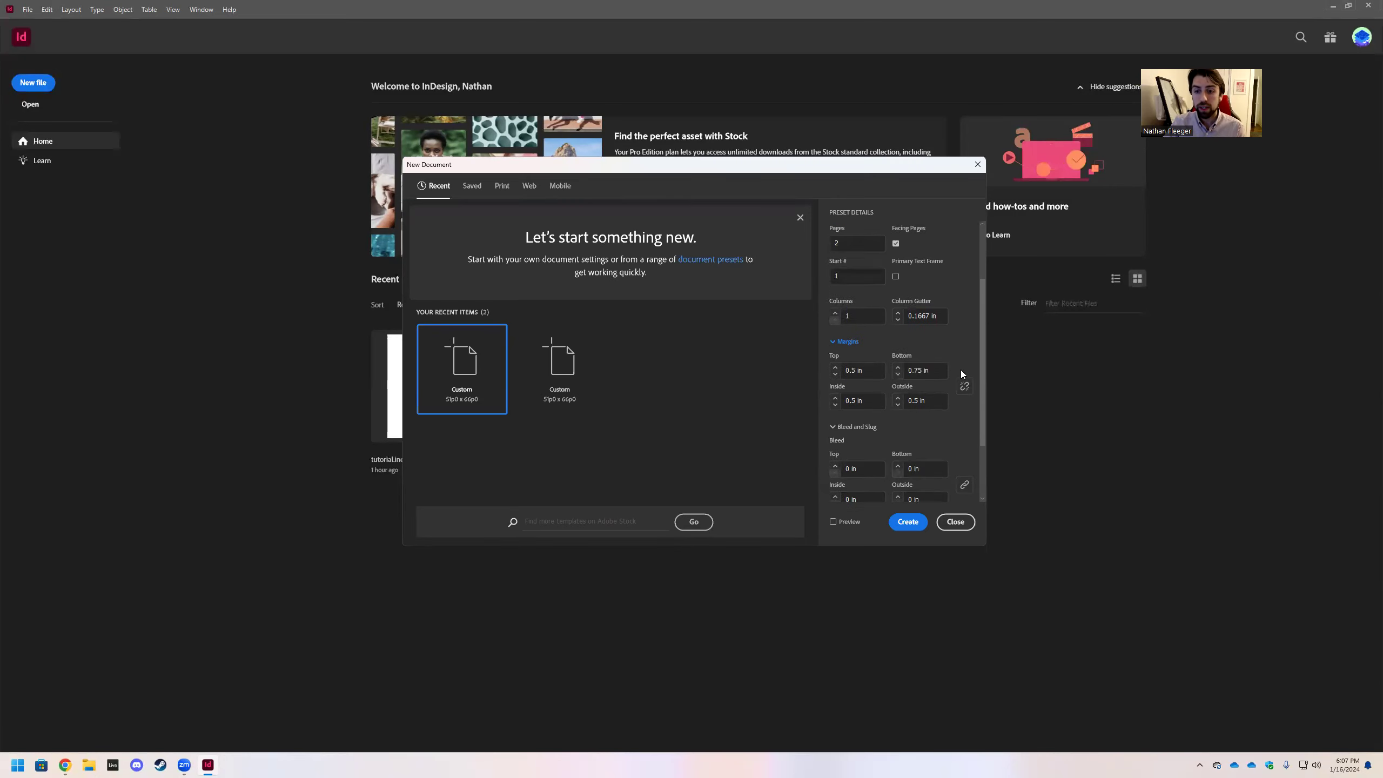
pyautogui.click(965, 386)
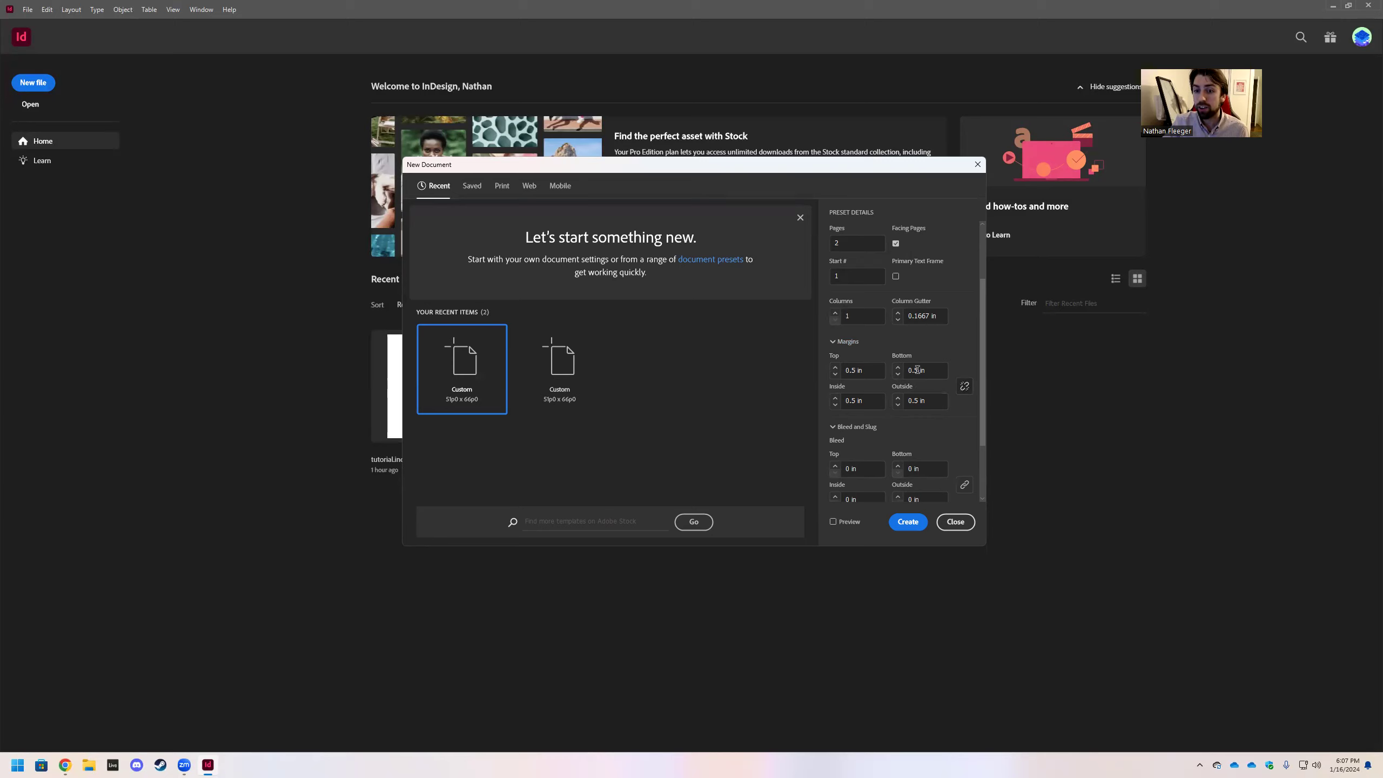
pyautogui.click(918, 371)
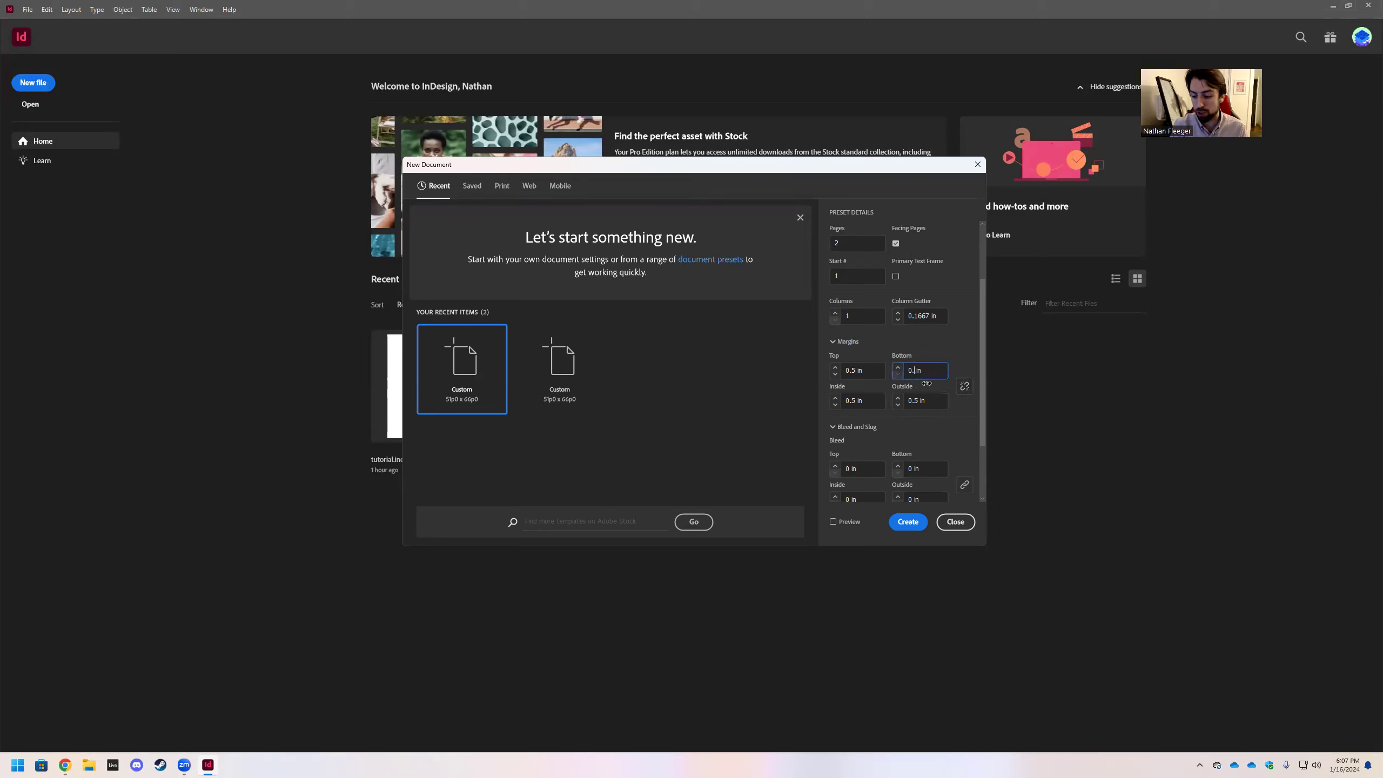
pyautogui.click(953, 371)
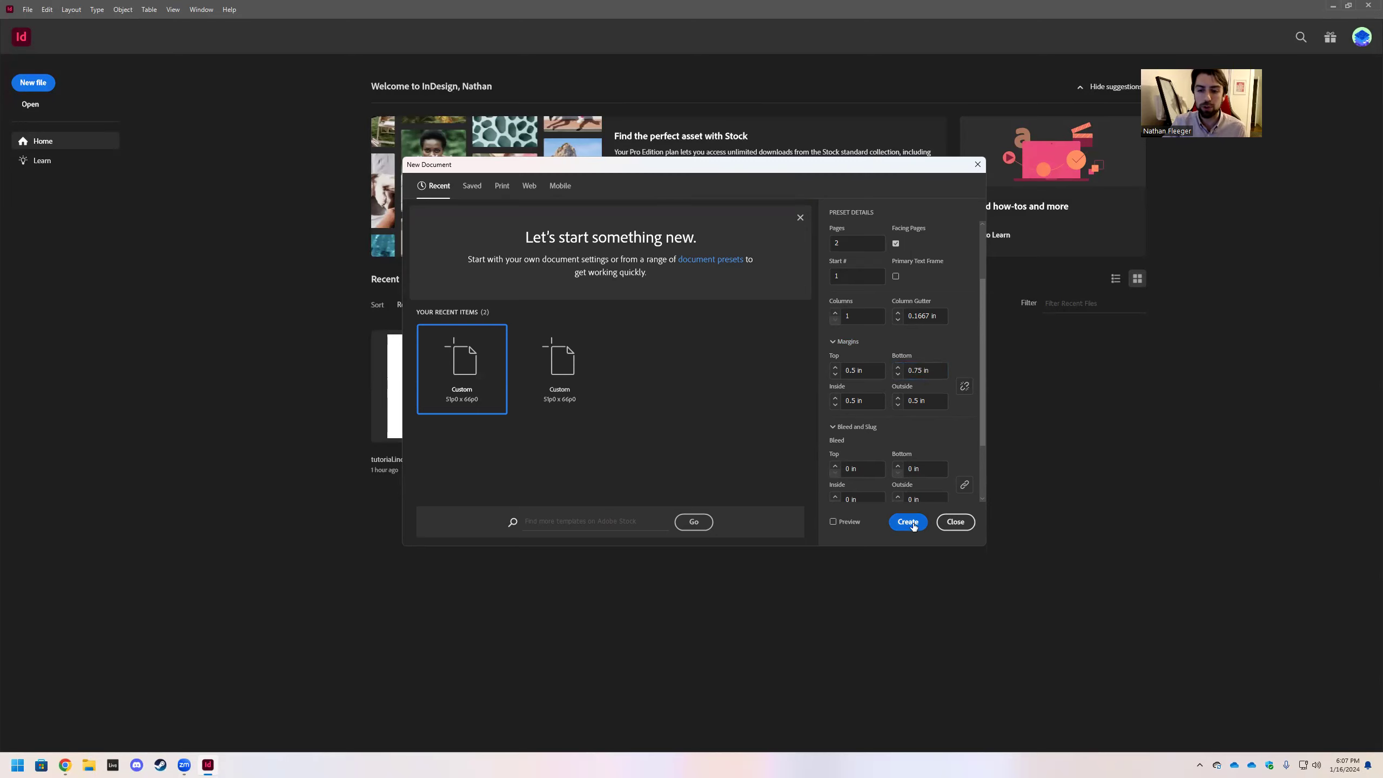
# Create the facing-pages document with these settings
pyautogui.click(912, 525)
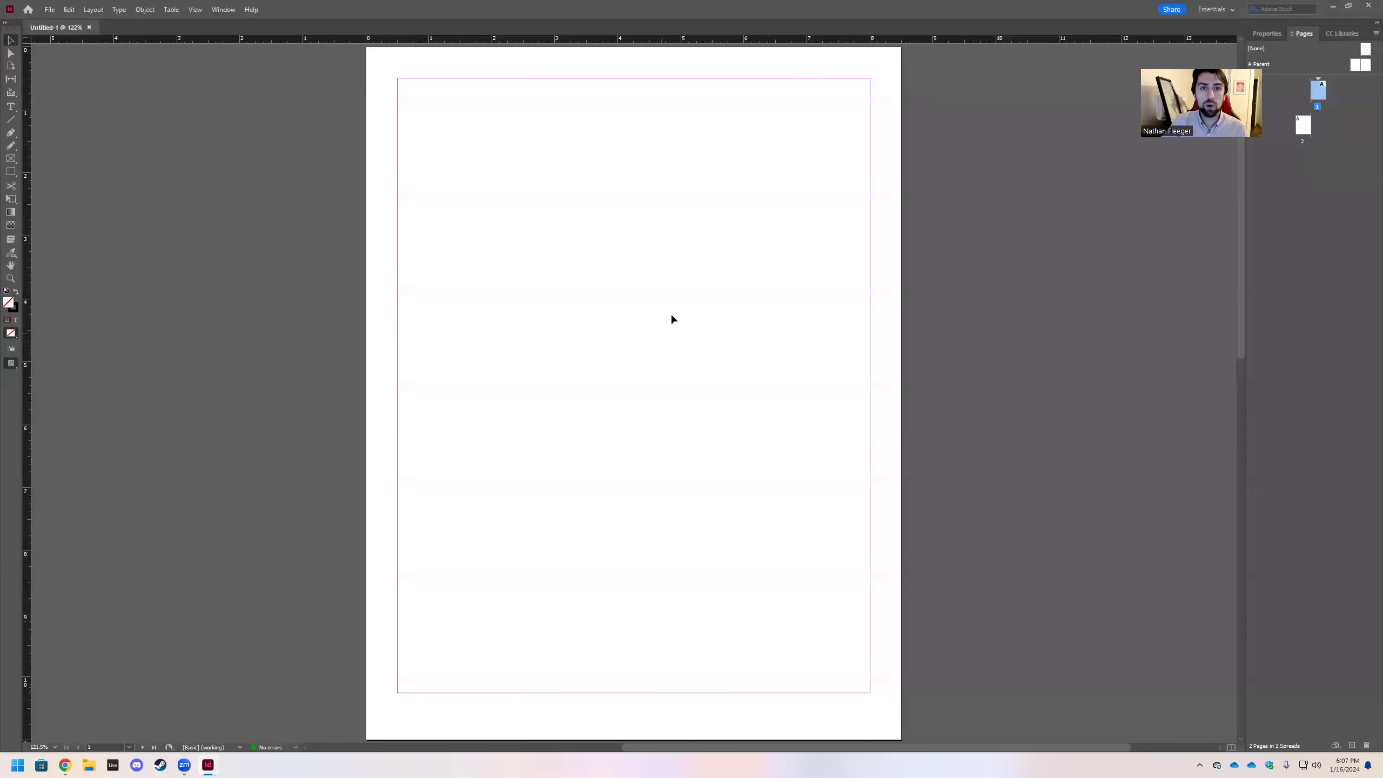
pyautogui.scroll(-3, 661, 413)
pyautogui.scroll(3, 665, 409)
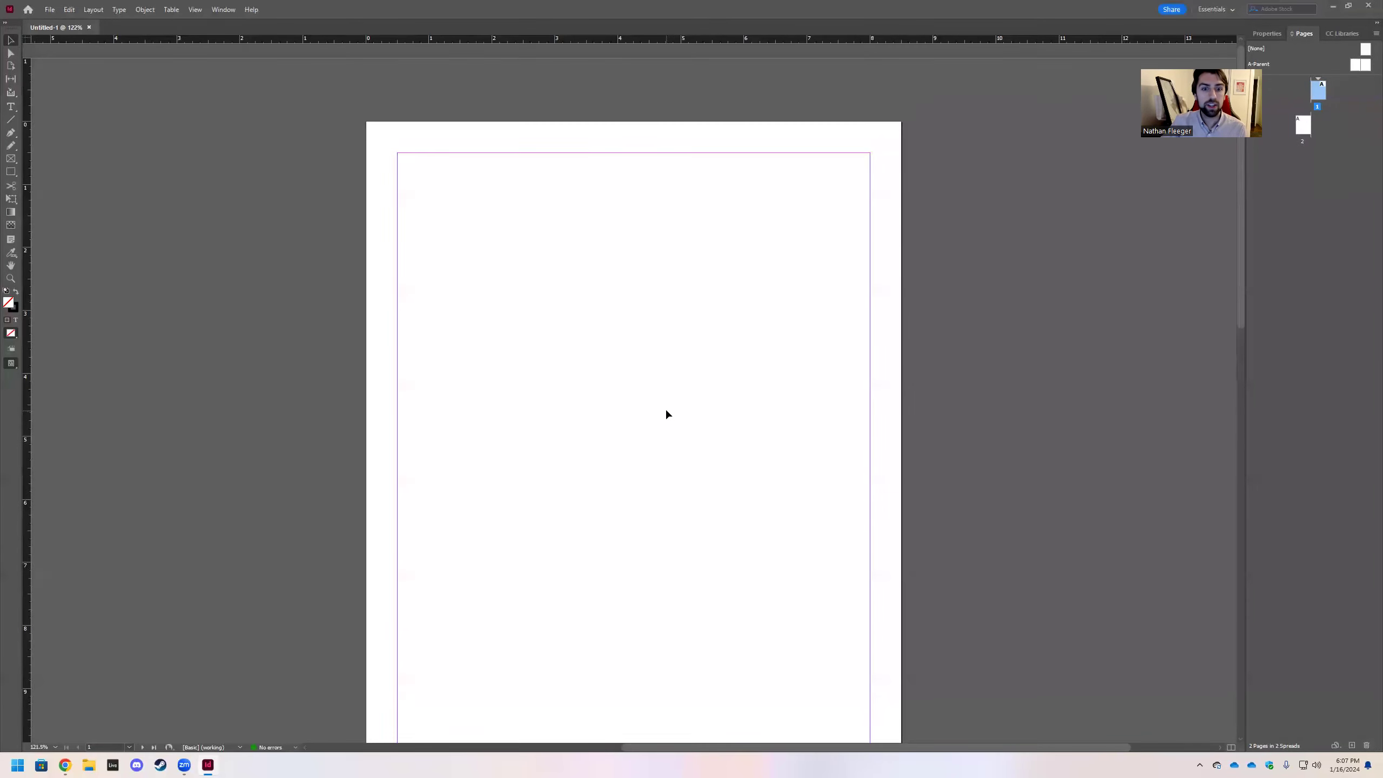
pyautogui.scroll(-3, 672, 409)
pyautogui.scroll(2, 669, 286)
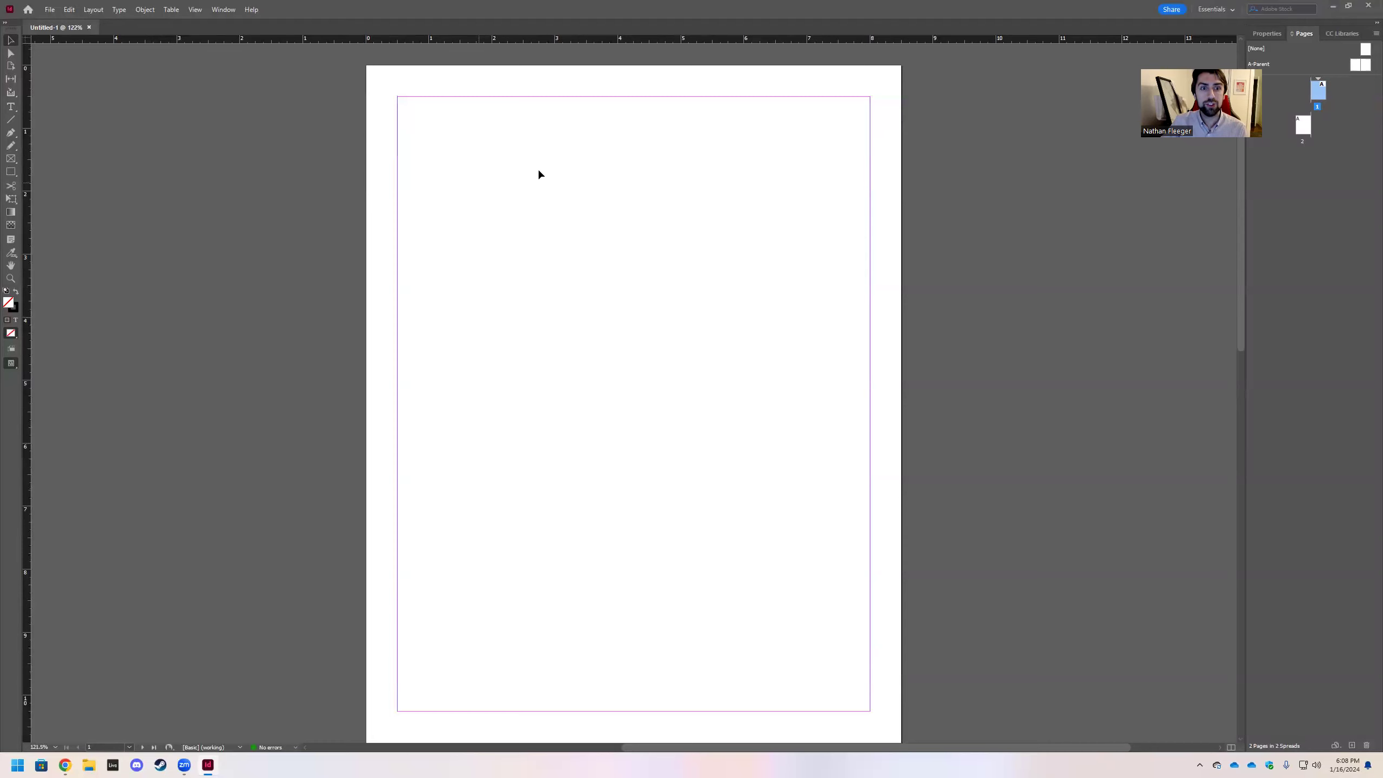
# Add a third page so pages 2 and 3 form a facing spread
pyautogui.click(1303, 125)
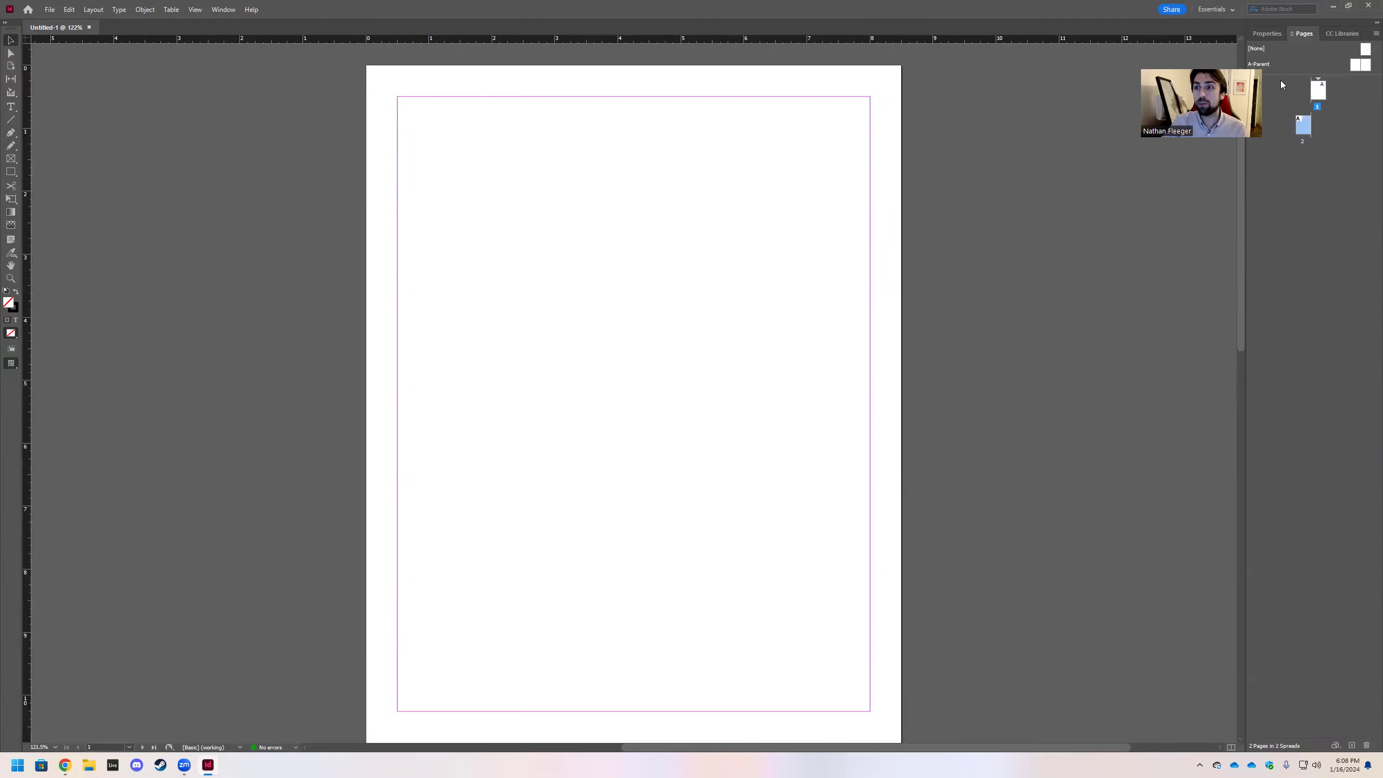
pyautogui.click(1321, 89)
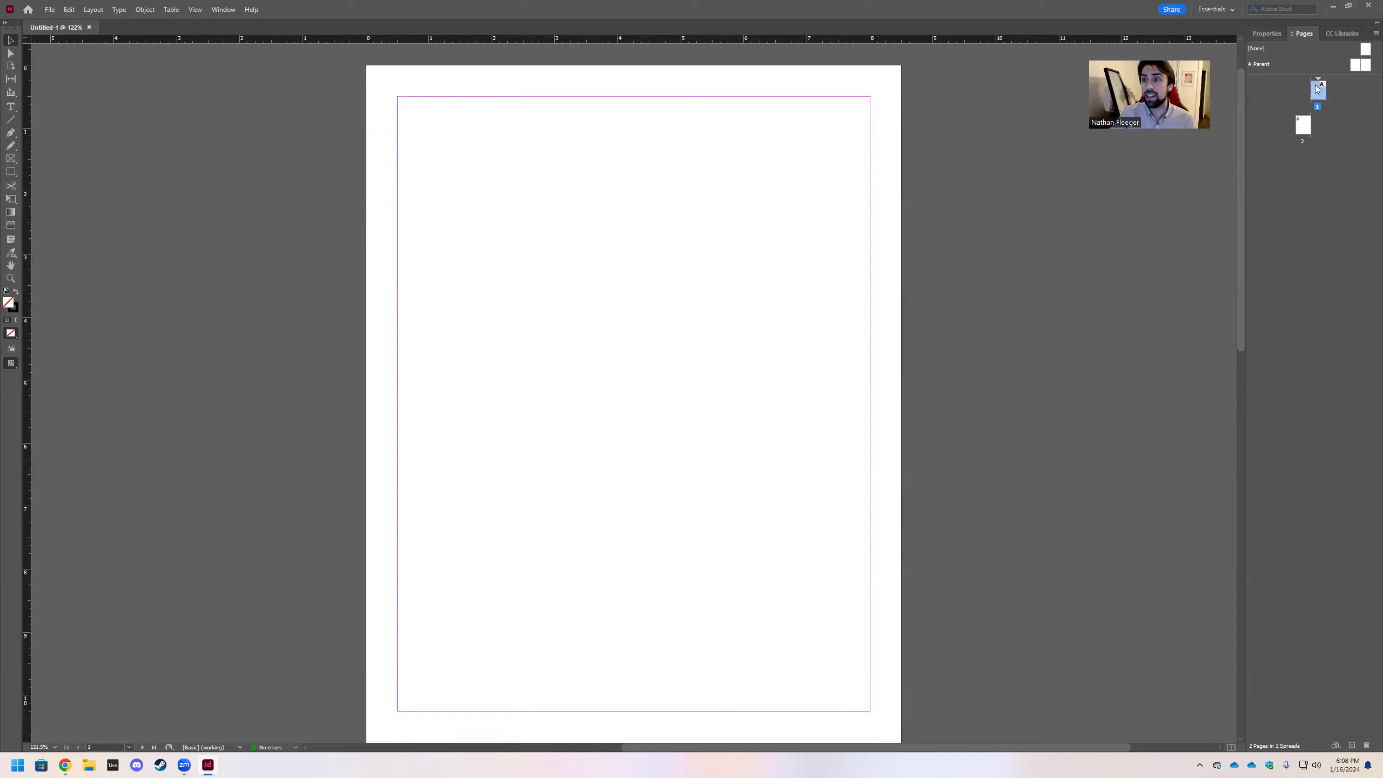
pyautogui.click(1306, 129)
pyautogui.click(1263, 34)
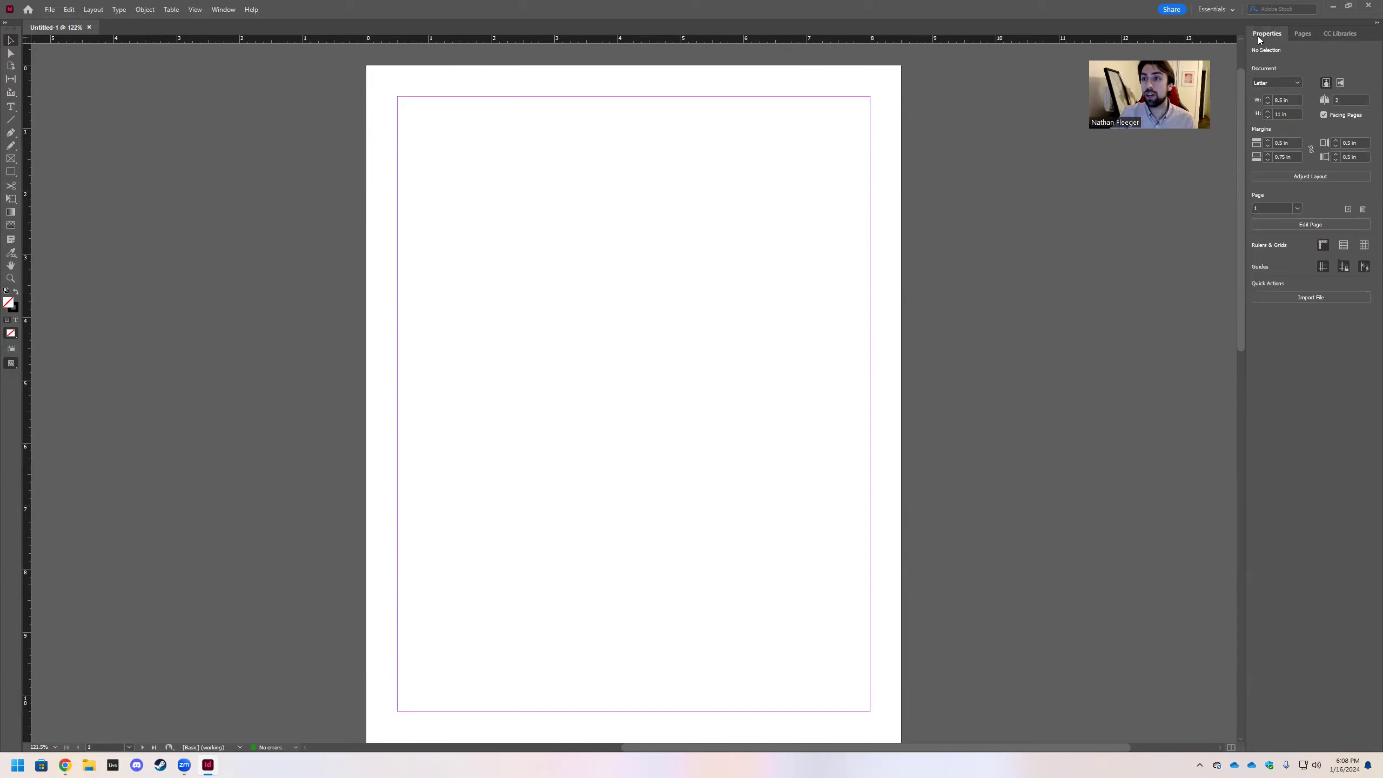
pyautogui.click(1350, 209)
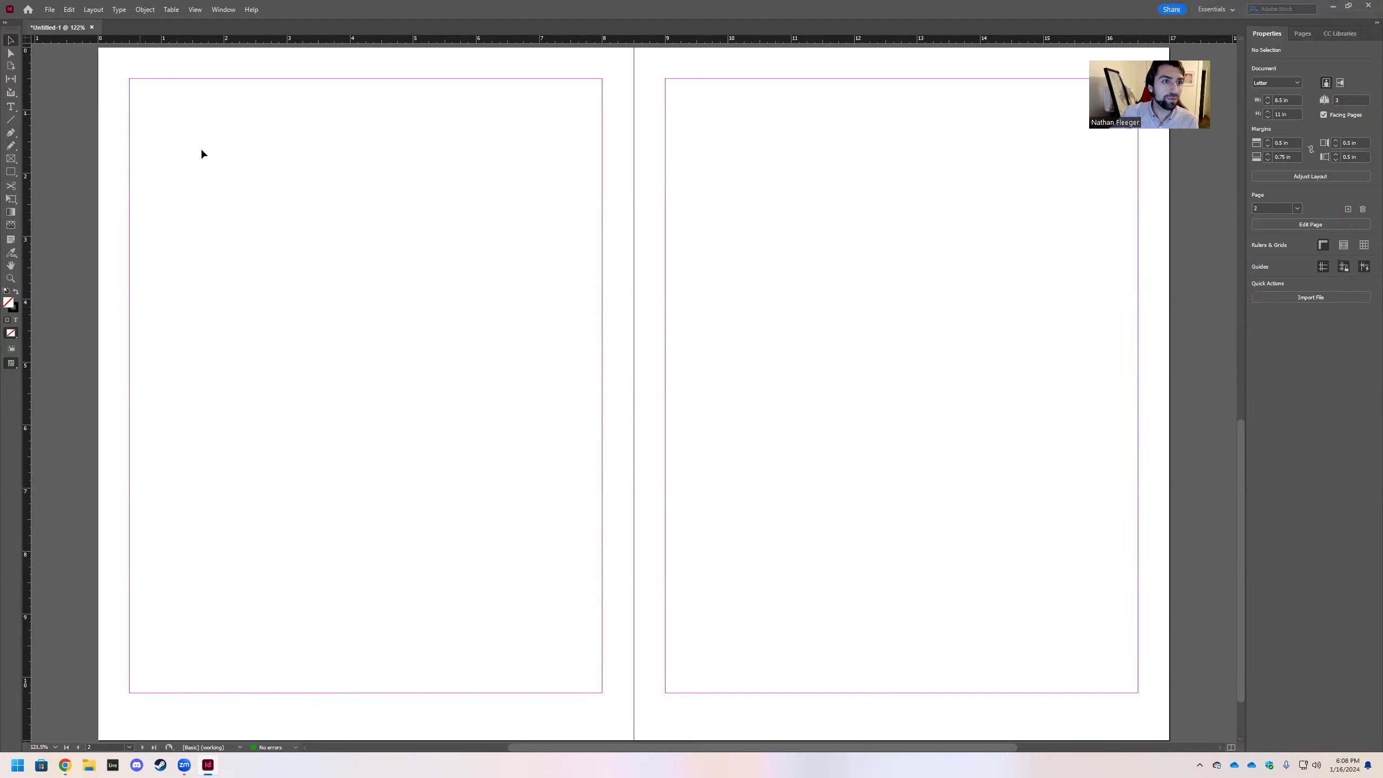
pyautogui.scroll(4, 745, 316)
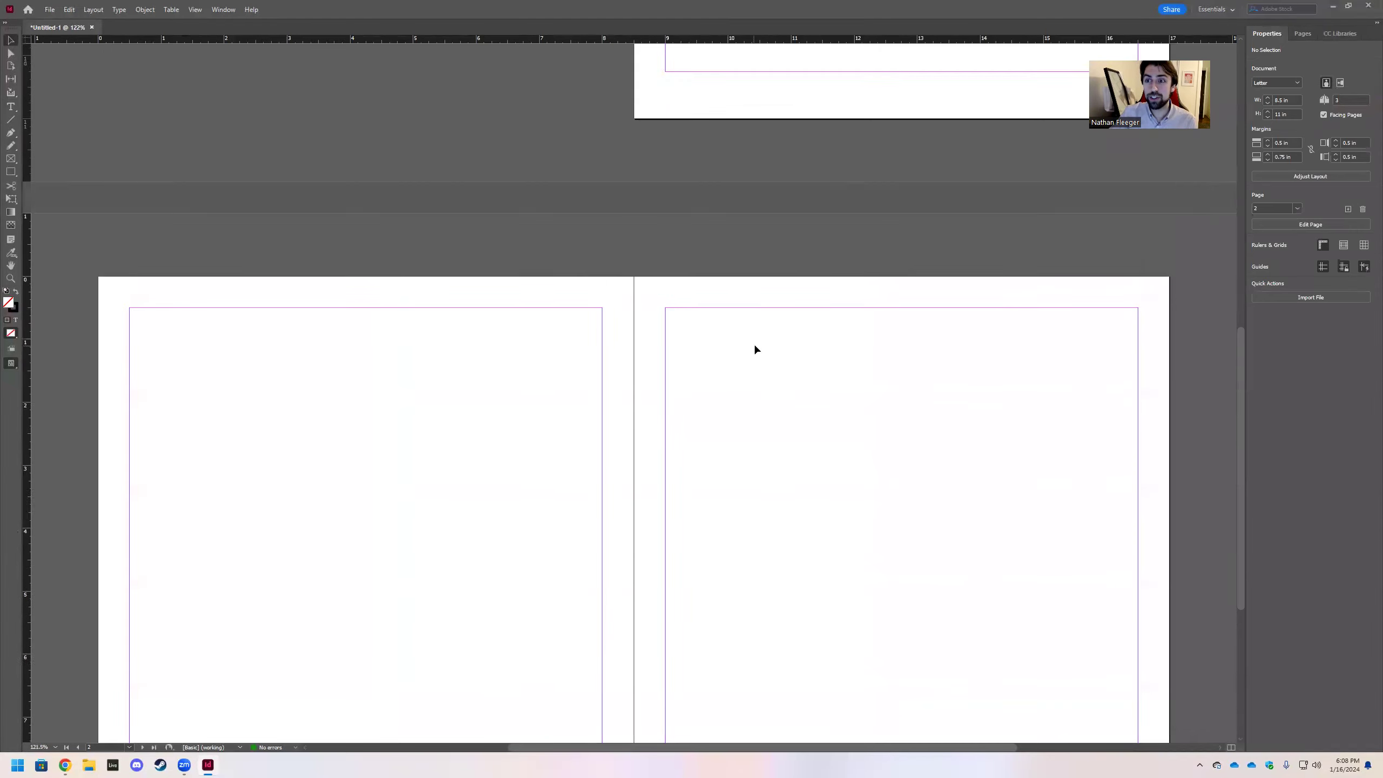
pyautogui.scroll(-4, 754, 343)
pyautogui.scroll(1, 724, 334)
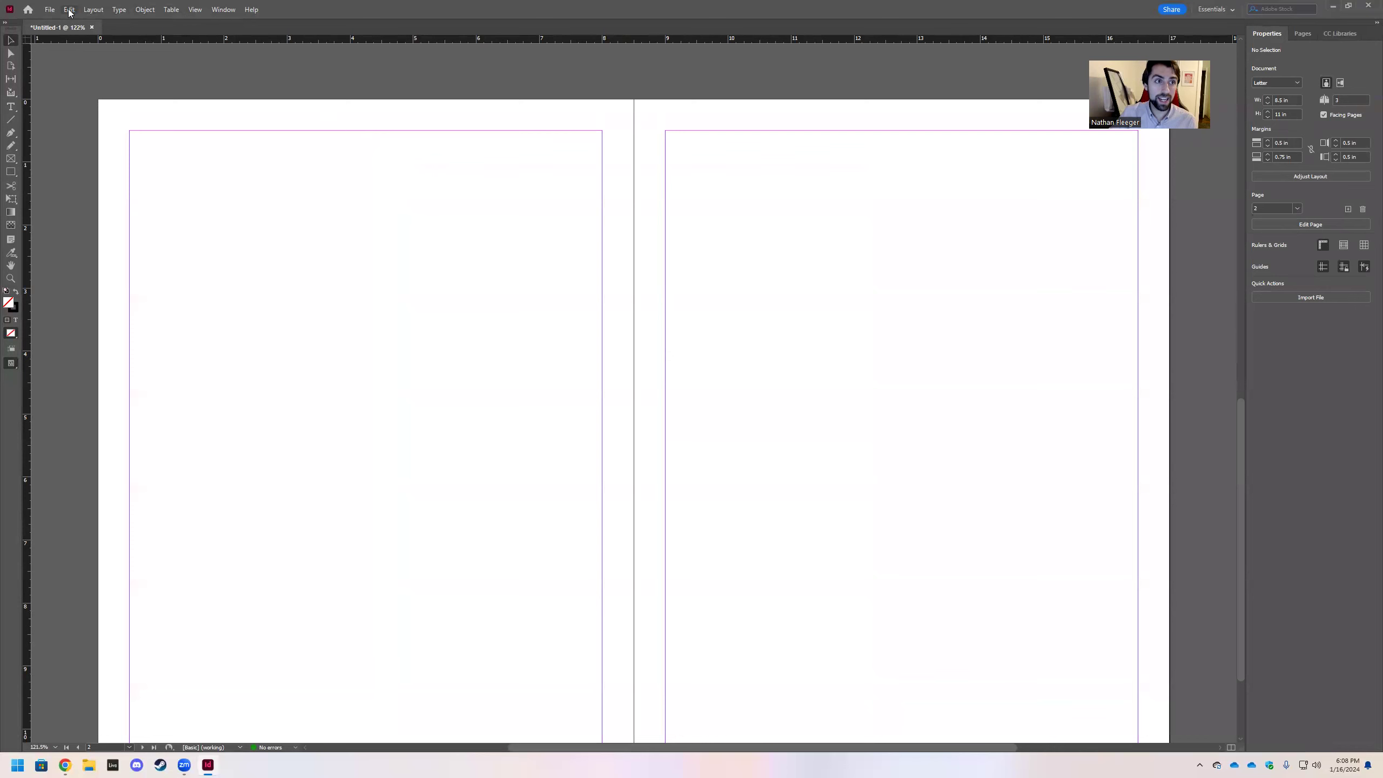
# Set up a Create Guides grid of 6 rows and 6 columns fitted to margins
pyautogui.click(90, 9)
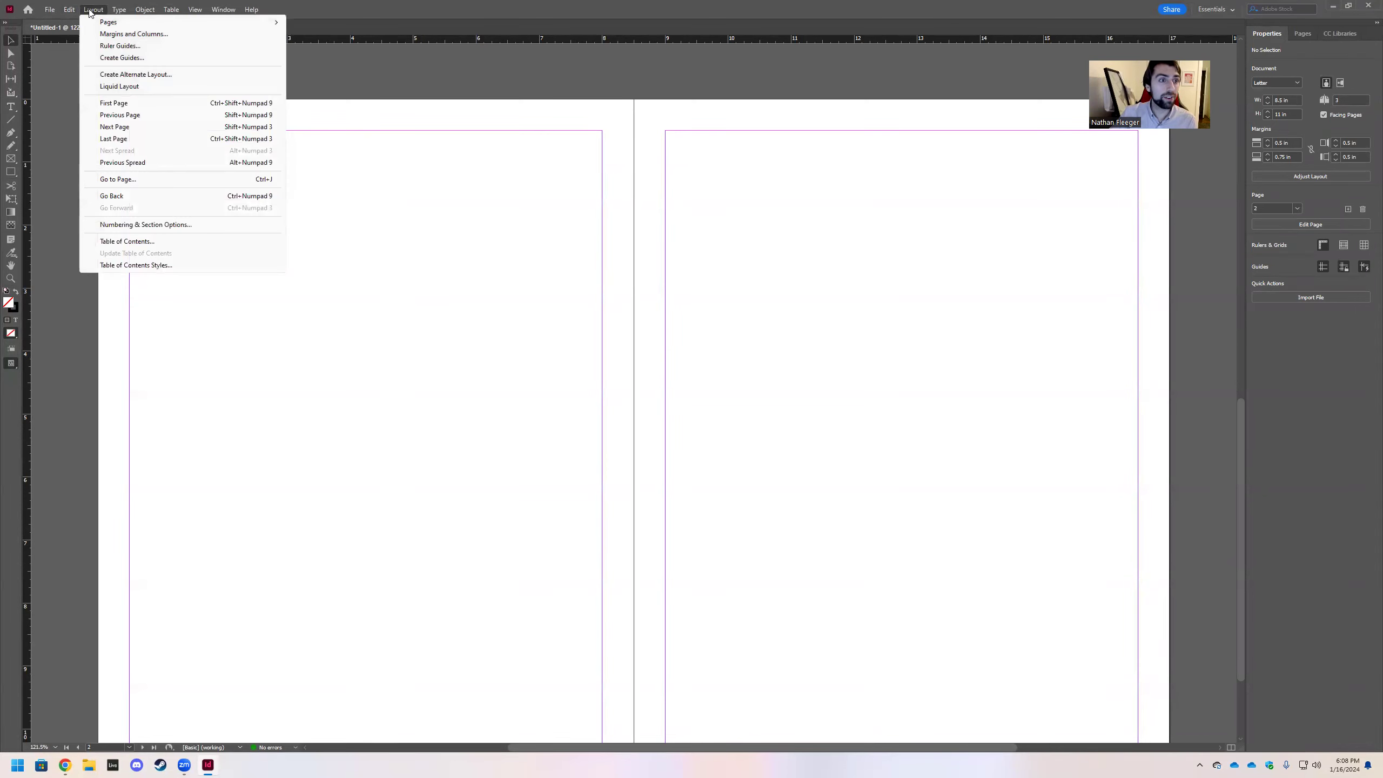
pyautogui.click(134, 62)
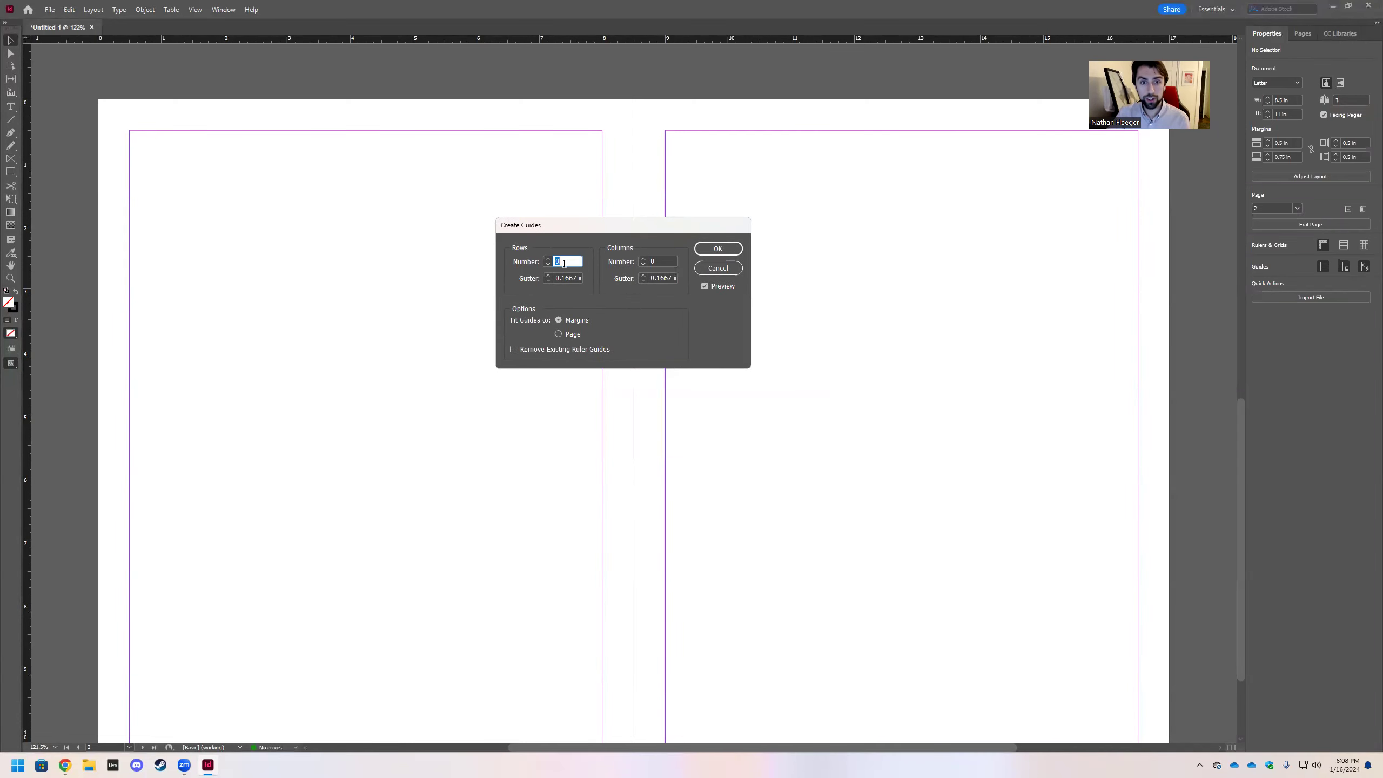
pyautogui.write('6')
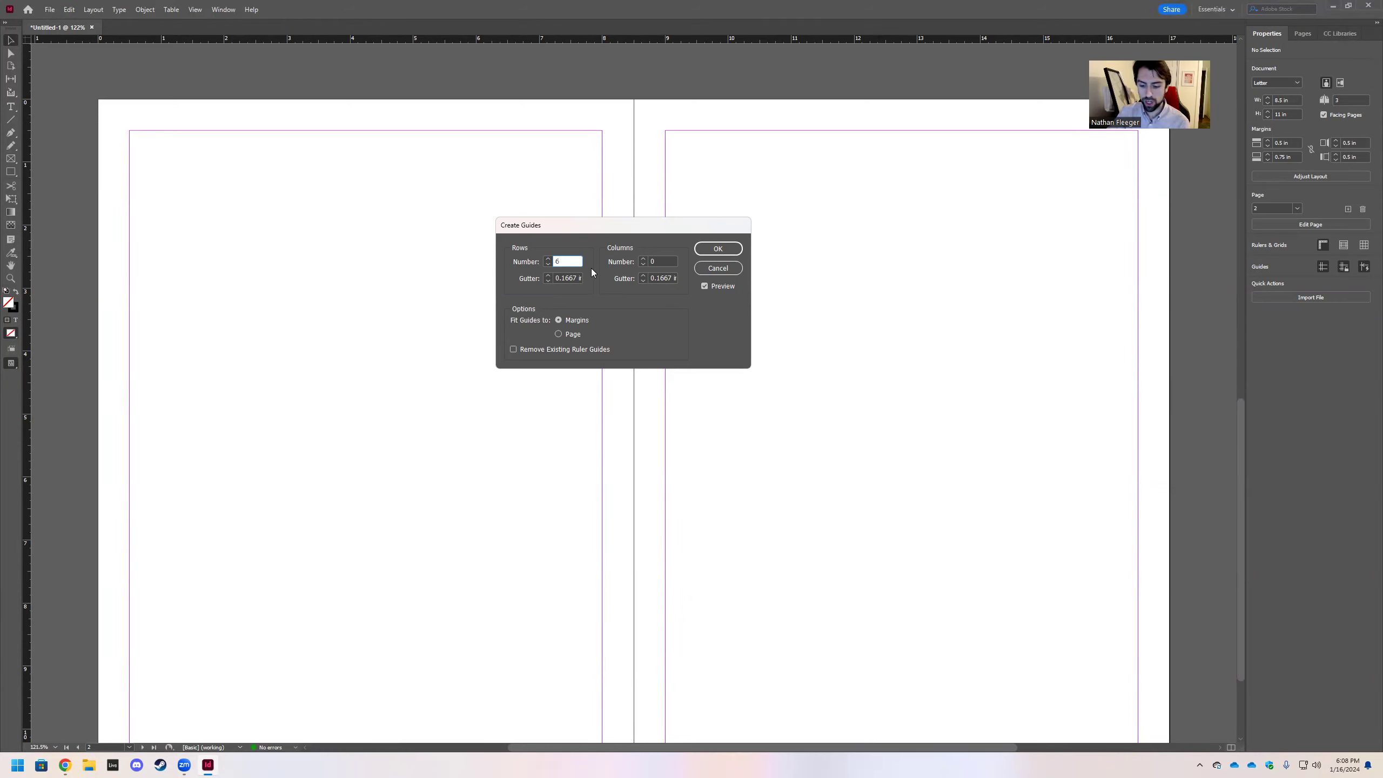
pyautogui.click(666, 259)
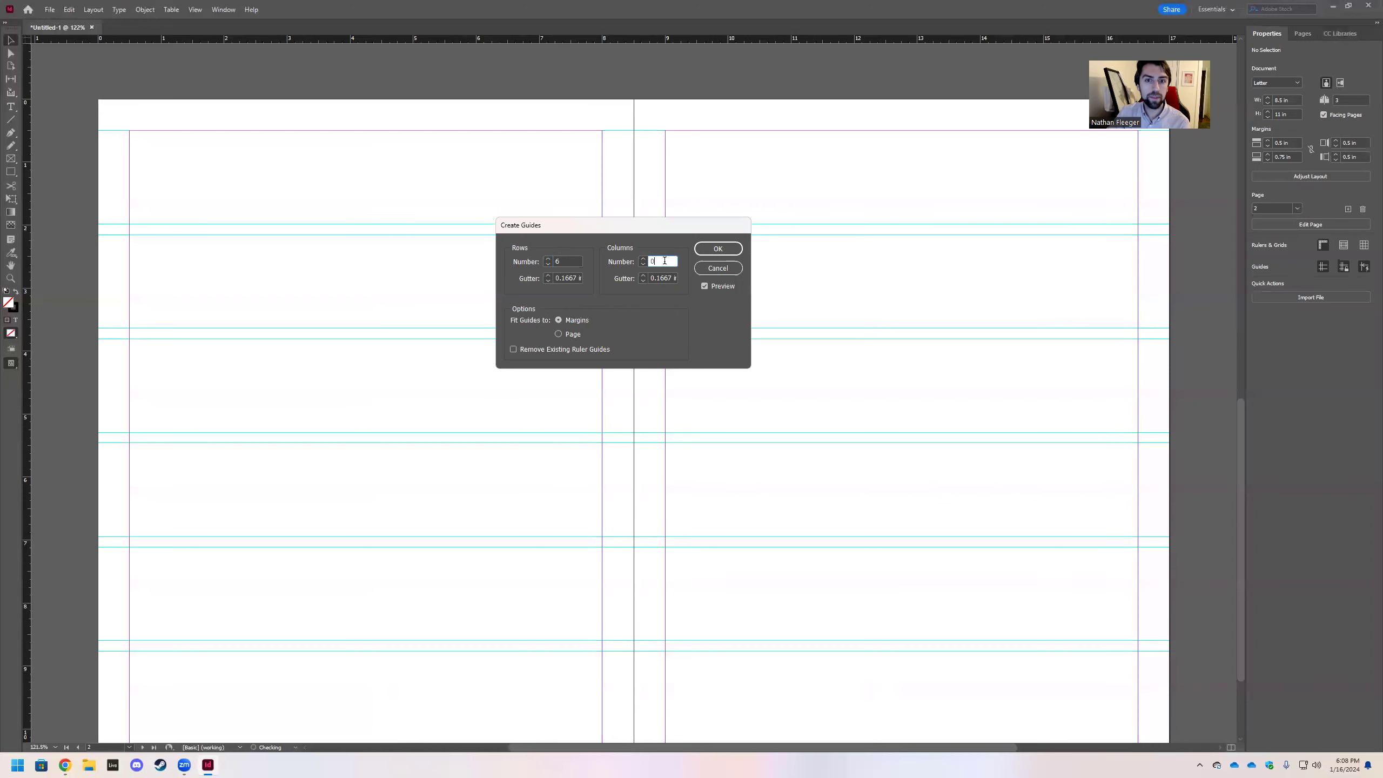
pyautogui.click(643, 260)
pyautogui.click(643, 259)
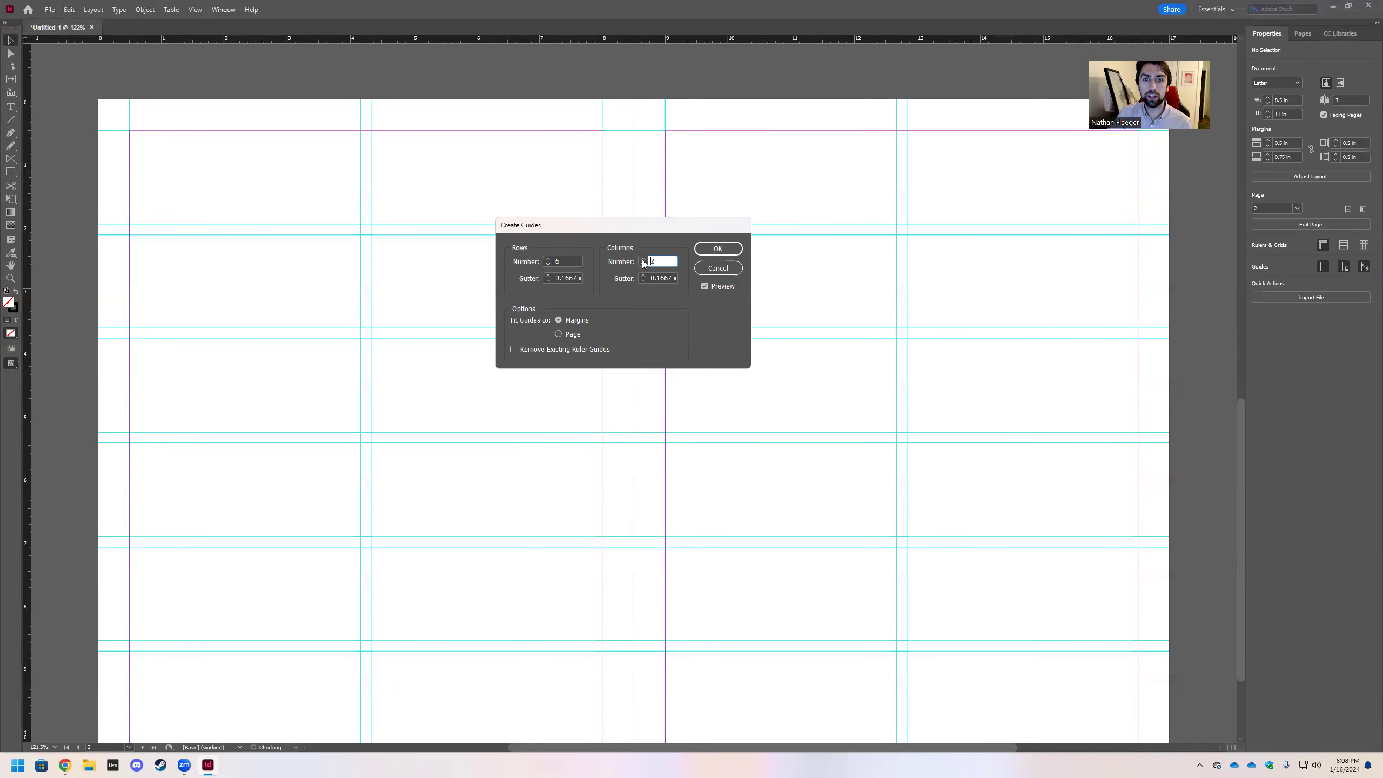
pyautogui.click(643, 260)
pyautogui.click(643, 260)
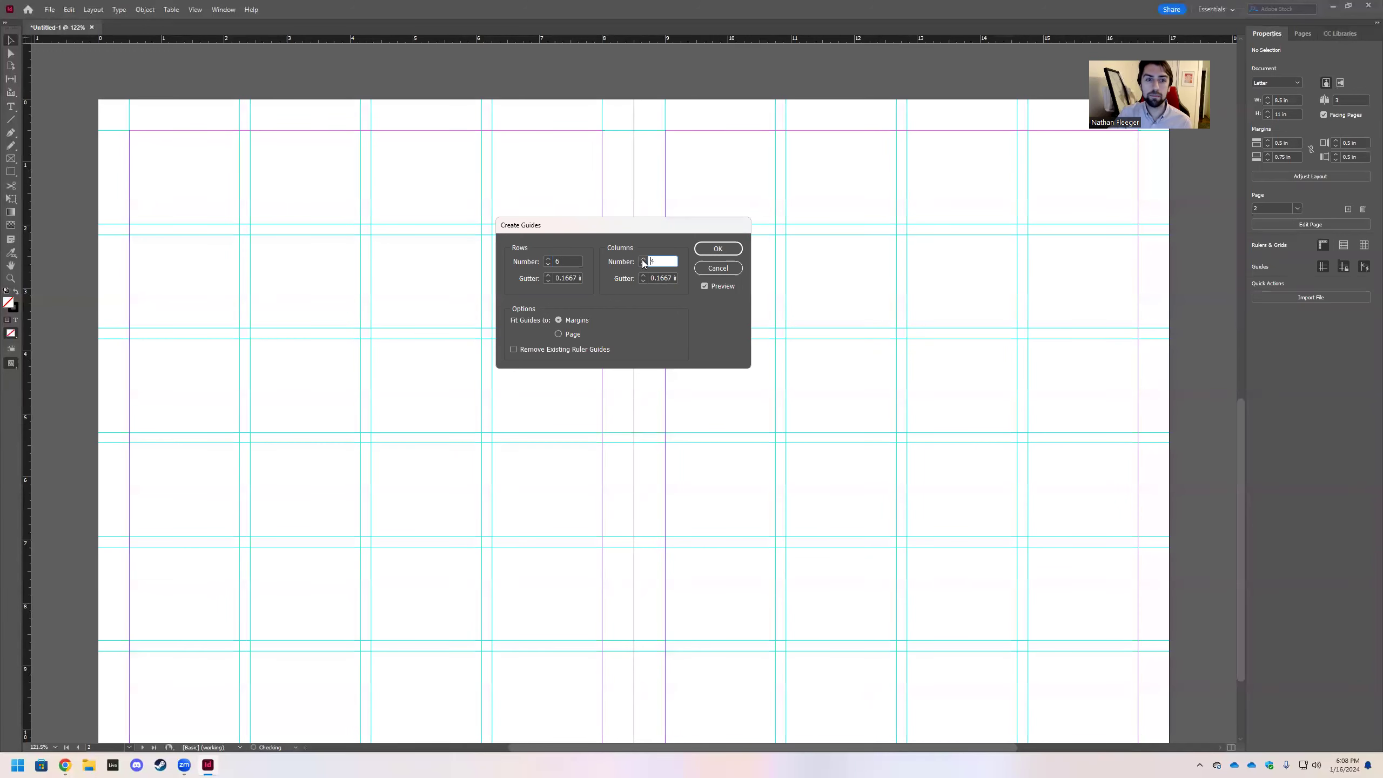
pyautogui.click(643, 261)
pyautogui.click(643, 261)
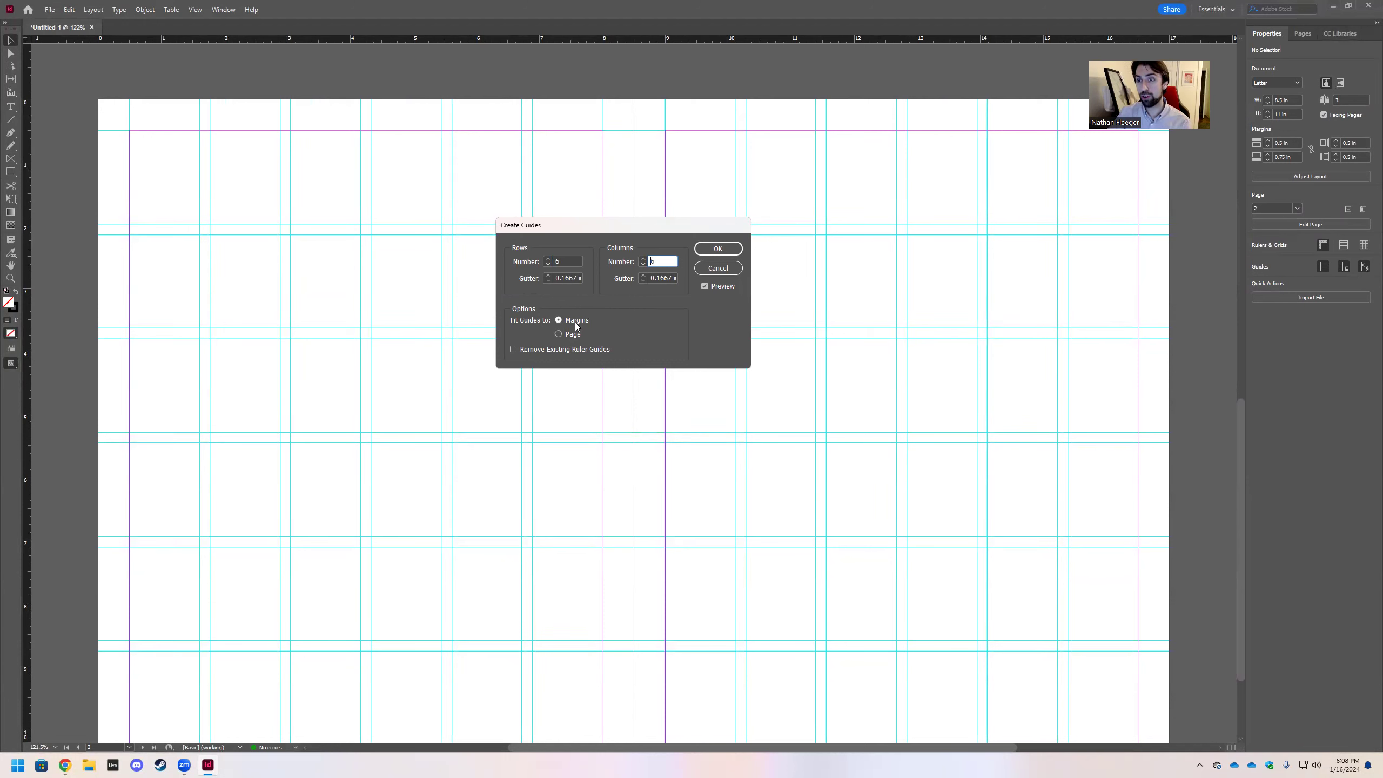
# Apply the 6 × 6 guide grid to the 2-3 spread and show the page thumbnails
pyautogui.click(722, 252)
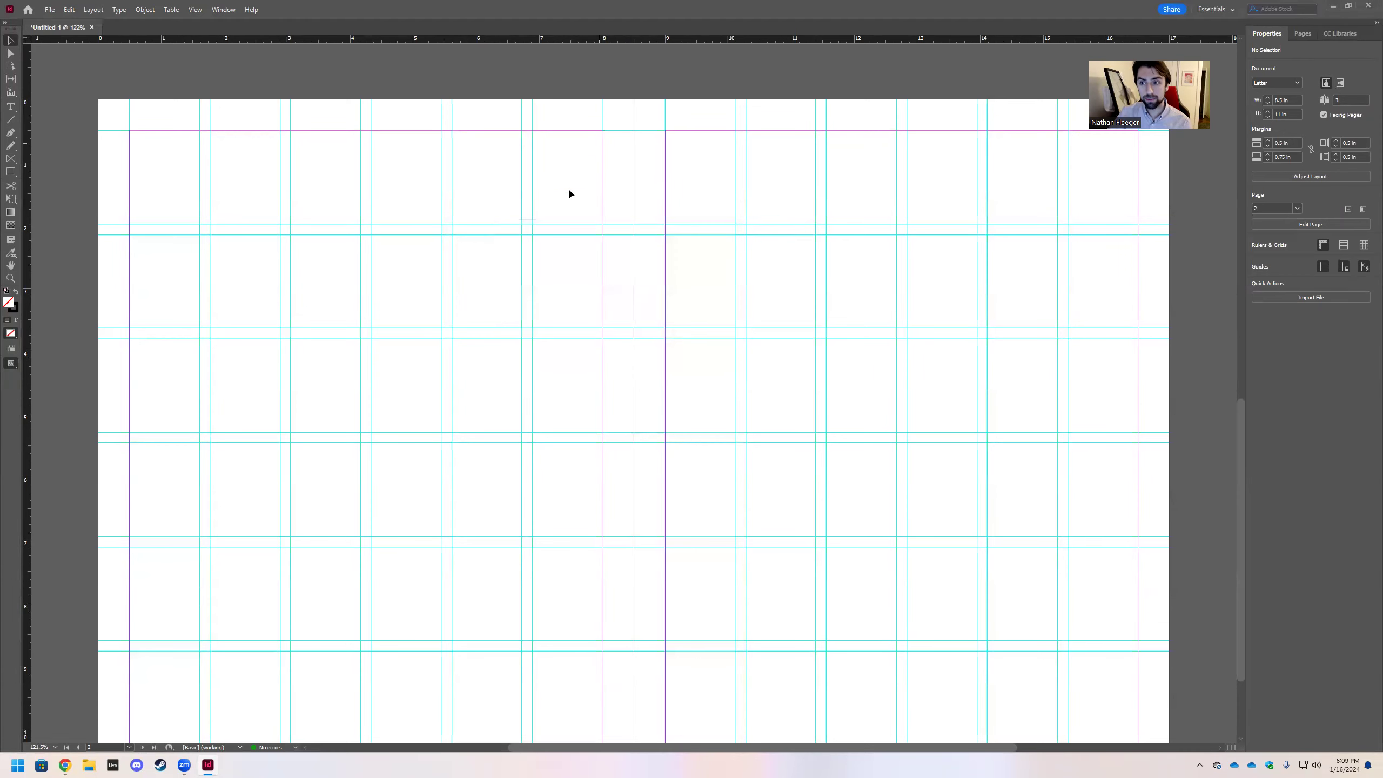
pyautogui.scroll(3, 648, 358)
pyautogui.scroll(-4, 670, 354)
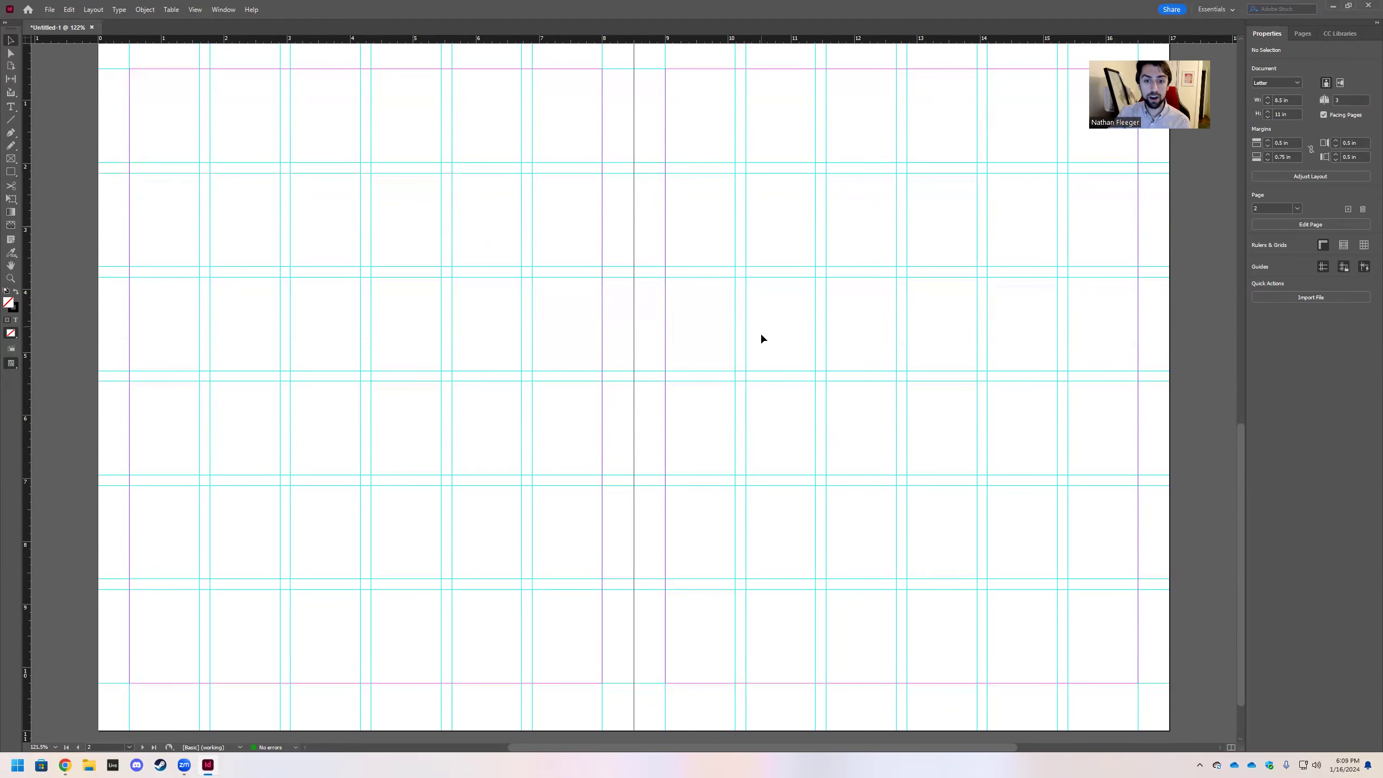
pyautogui.scroll(2, 760, 380)
pyautogui.scroll(-1, 757, 281)
pyautogui.scroll(-1, 739, 294)
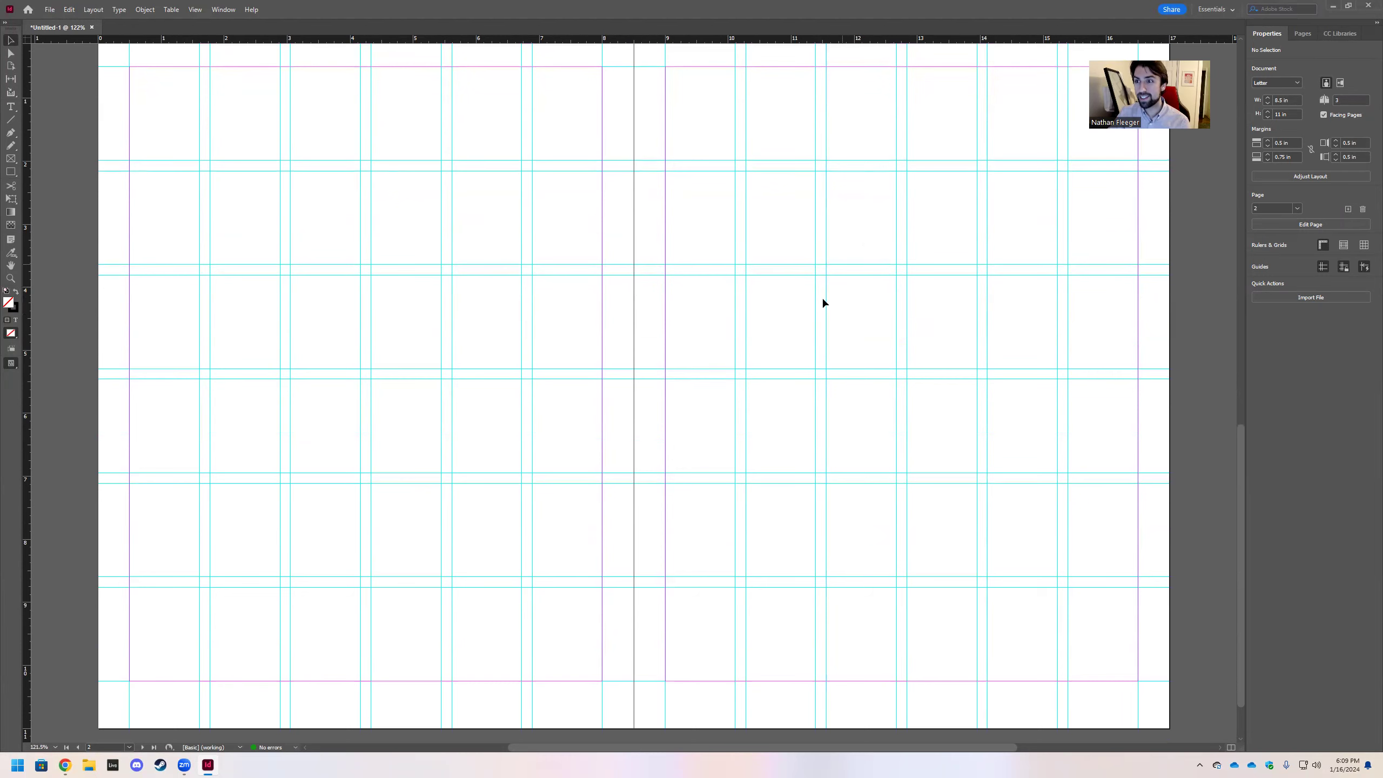
pyautogui.scroll(1, 813, 338)
pyautogui.scroll(-1, 751, 343)
pyautogui.scroll(10, 769, 348)
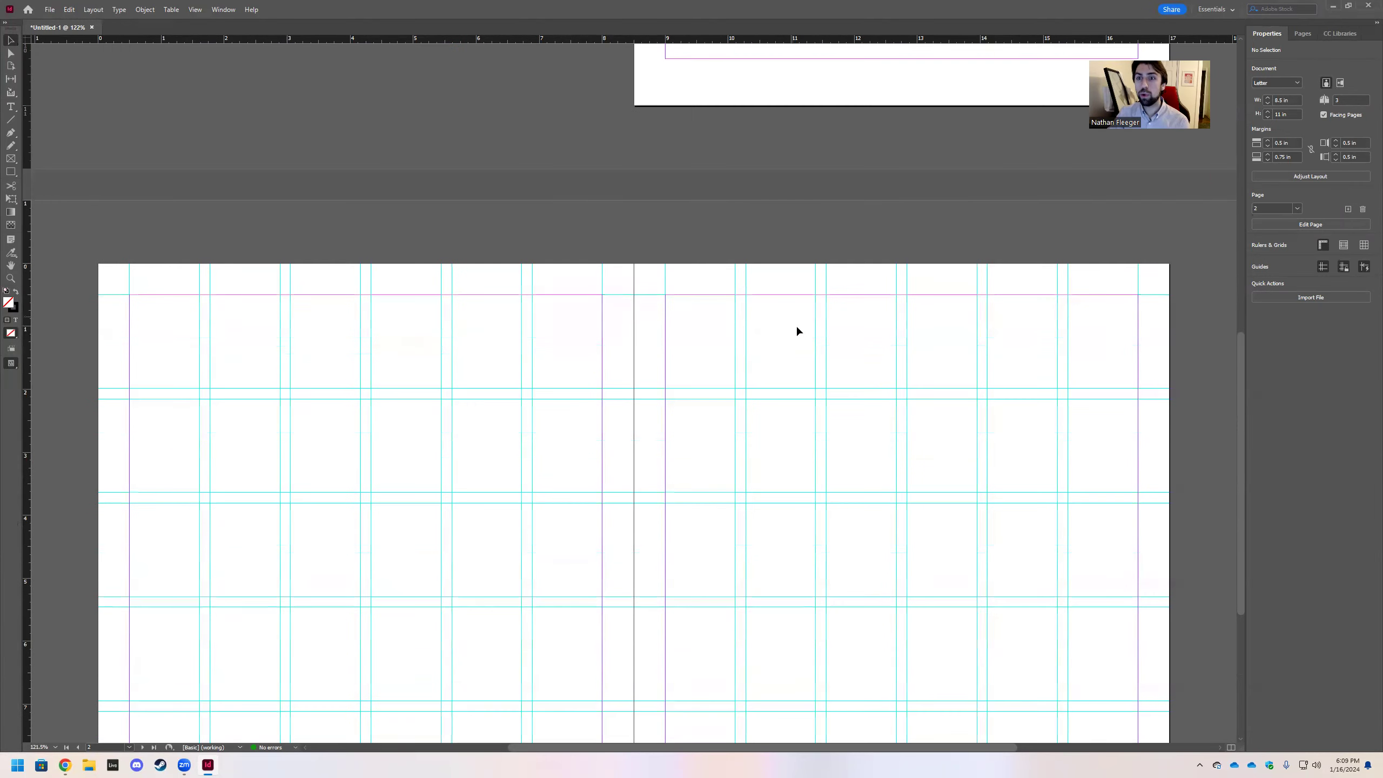
pyautogui.scroll(-3, 791, 264)
pyautogui.scroll(-8, 791, 265)
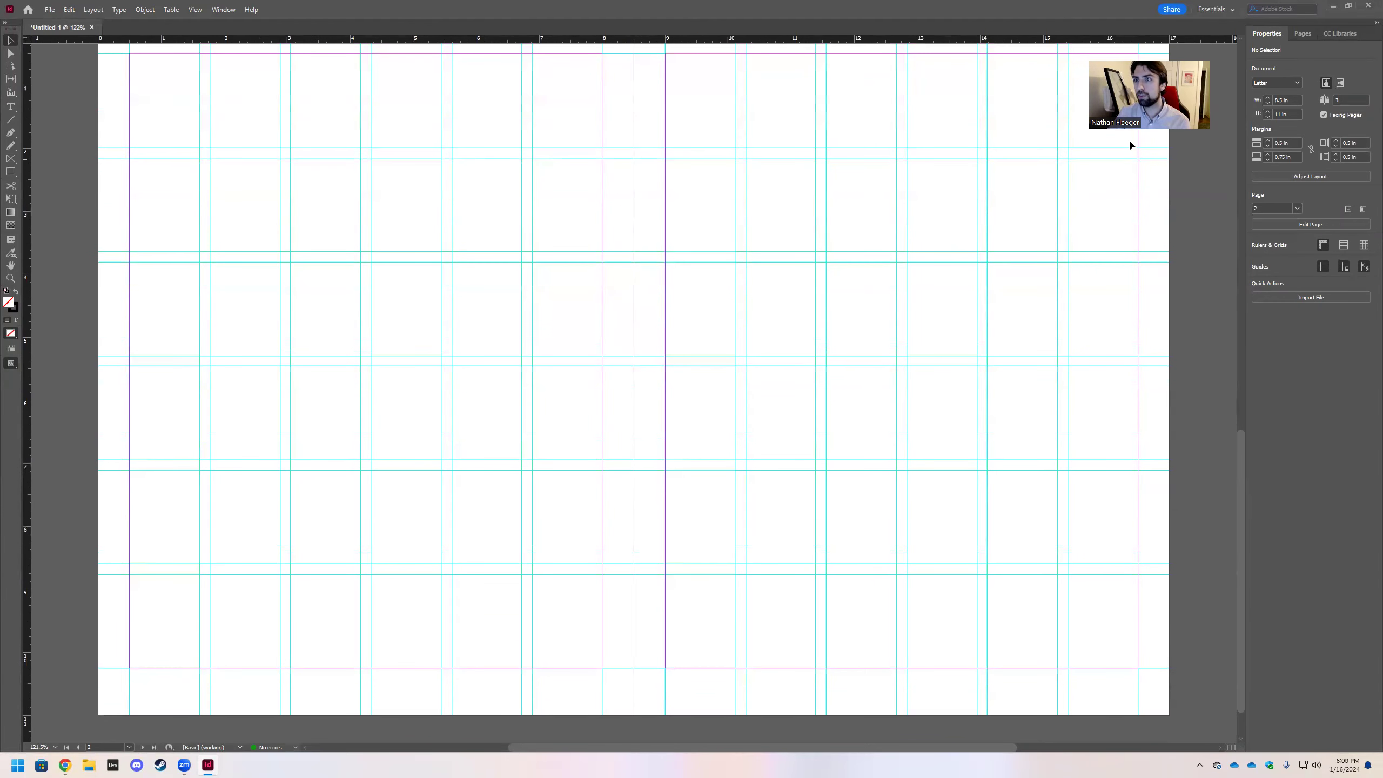
pyautogui.click(1303, 35)
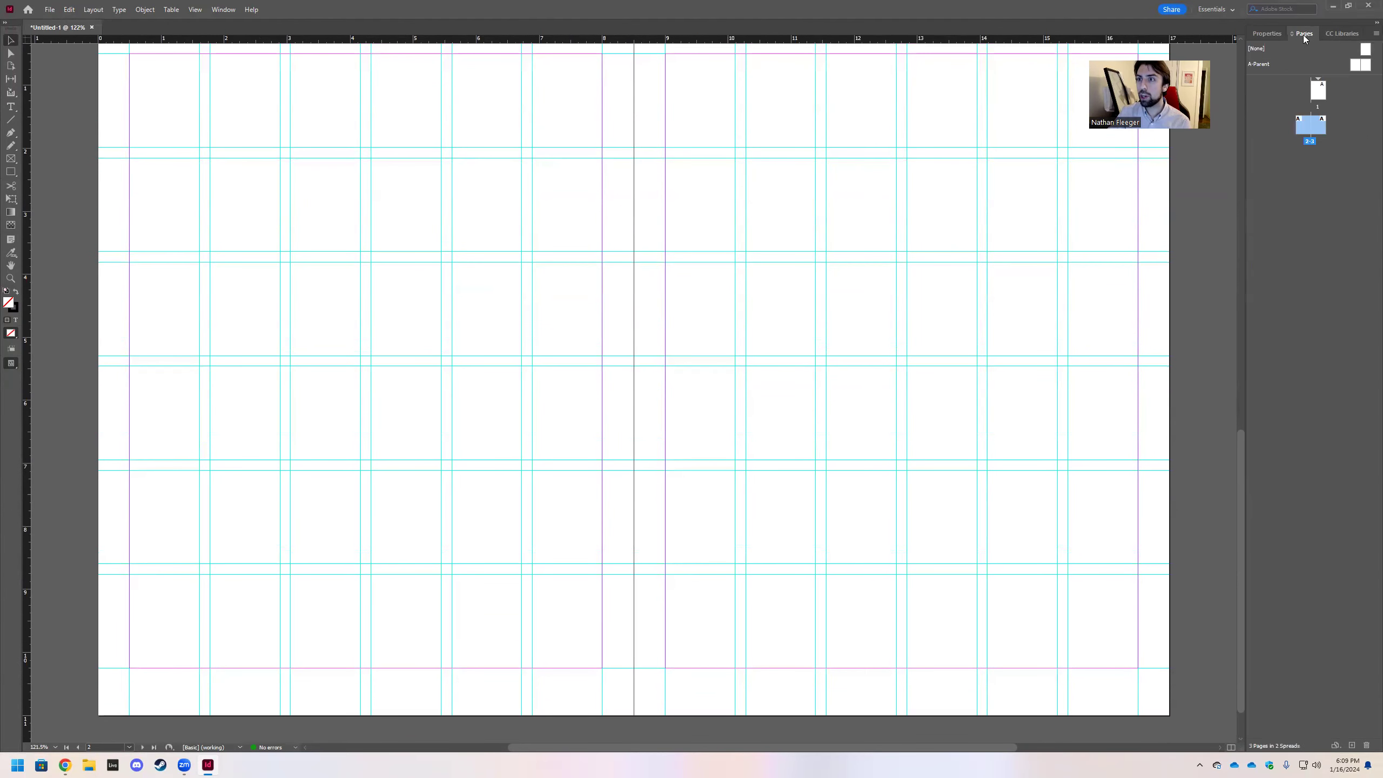
# Stop spread 2-3 from shuffling and delete the lone page 1 spread
pyautogui.rightClick(1315, 132)
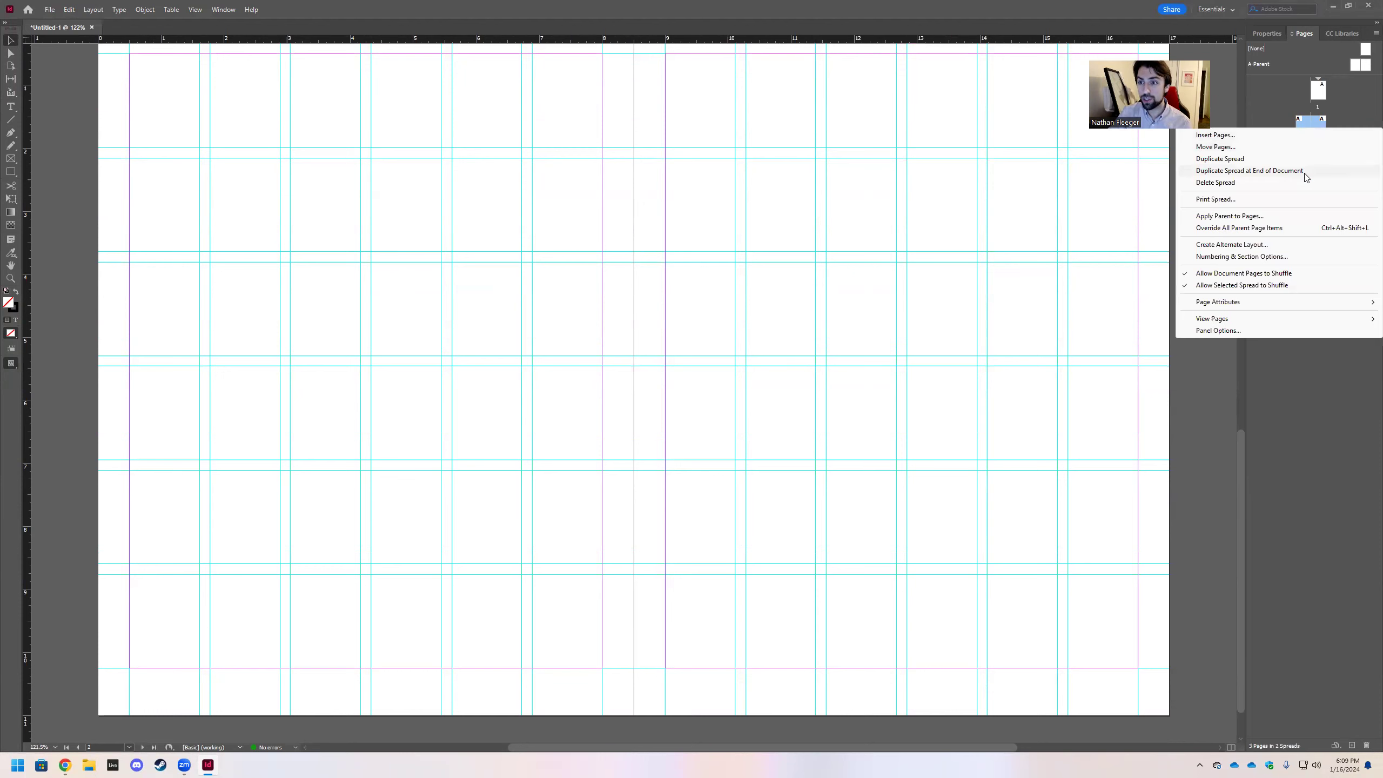
pyautogui.click(1234, 290)
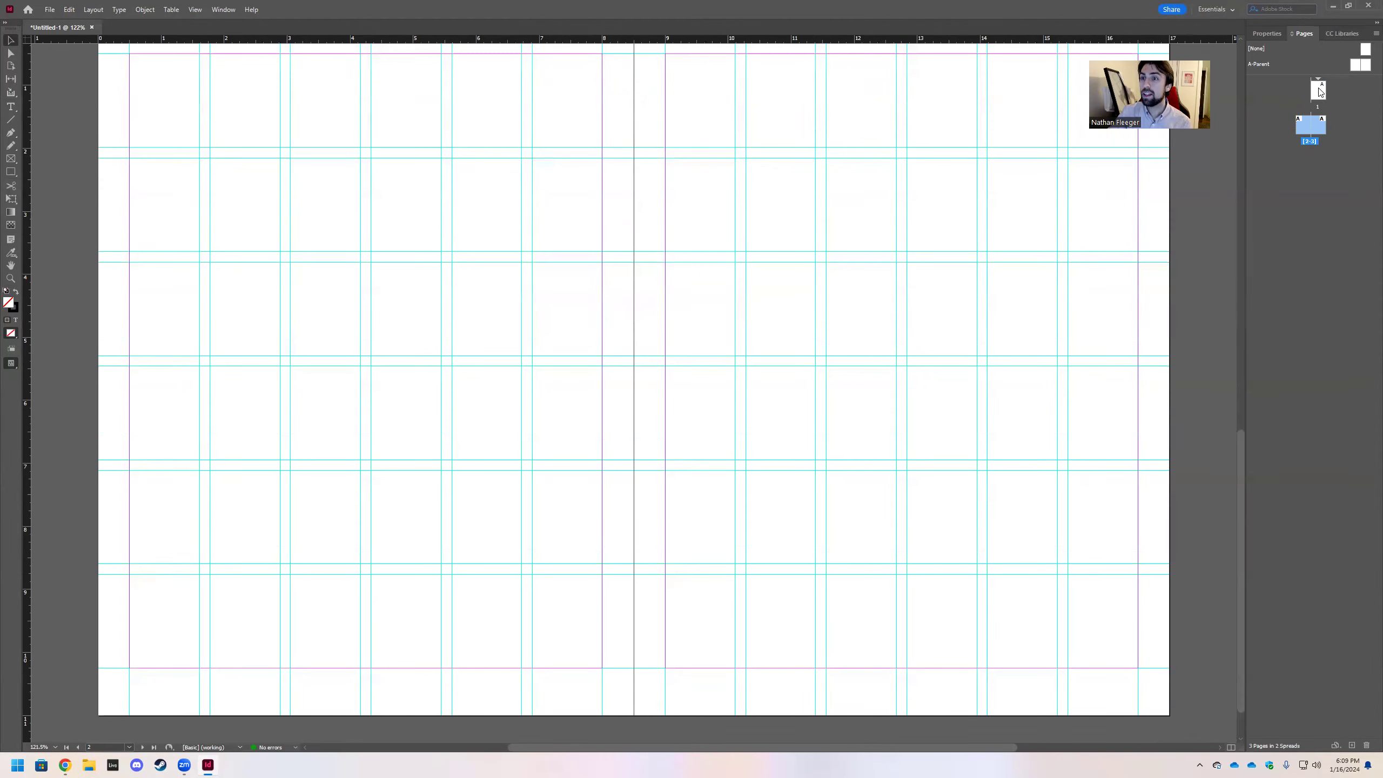
pyautogui.click(1319, 93)
pyautogui.rightClick(1318, 92)
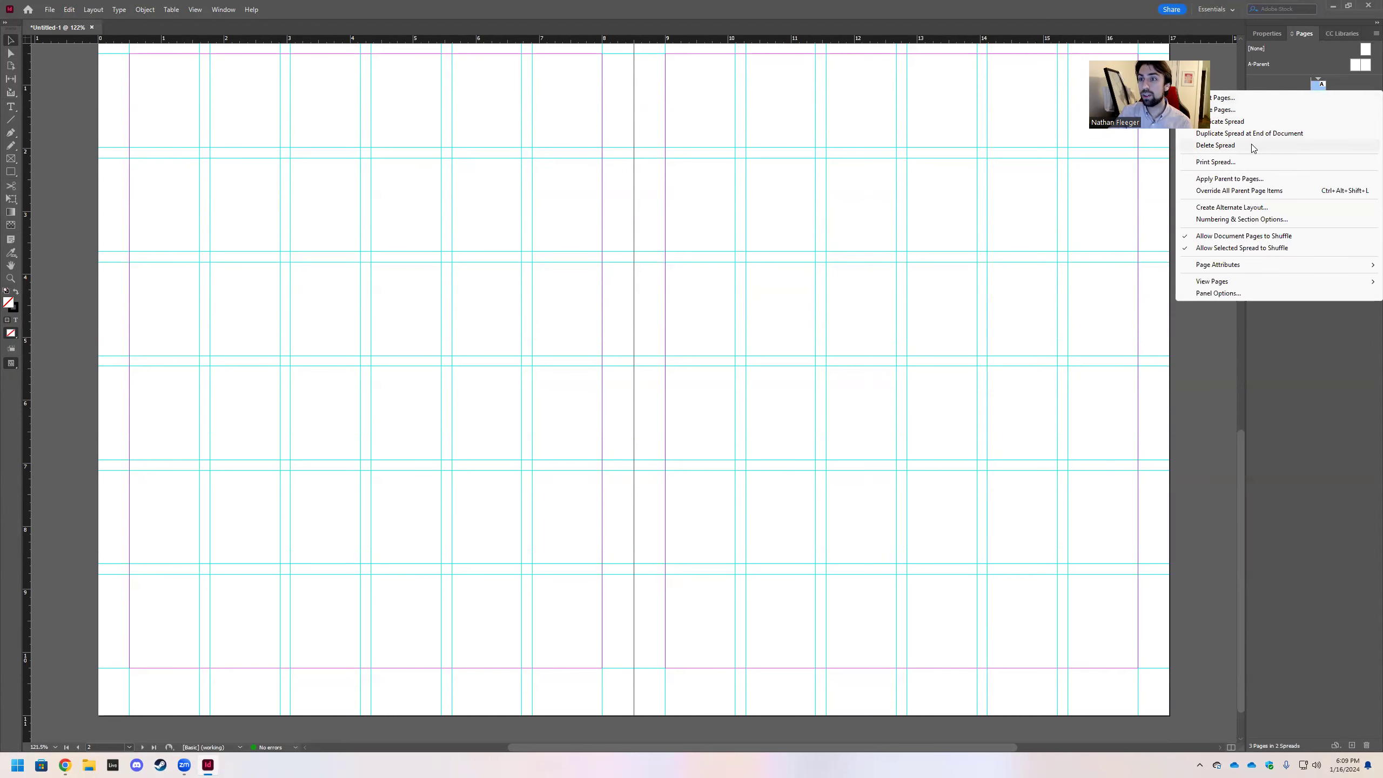
pyautogui.click(1251, 144)
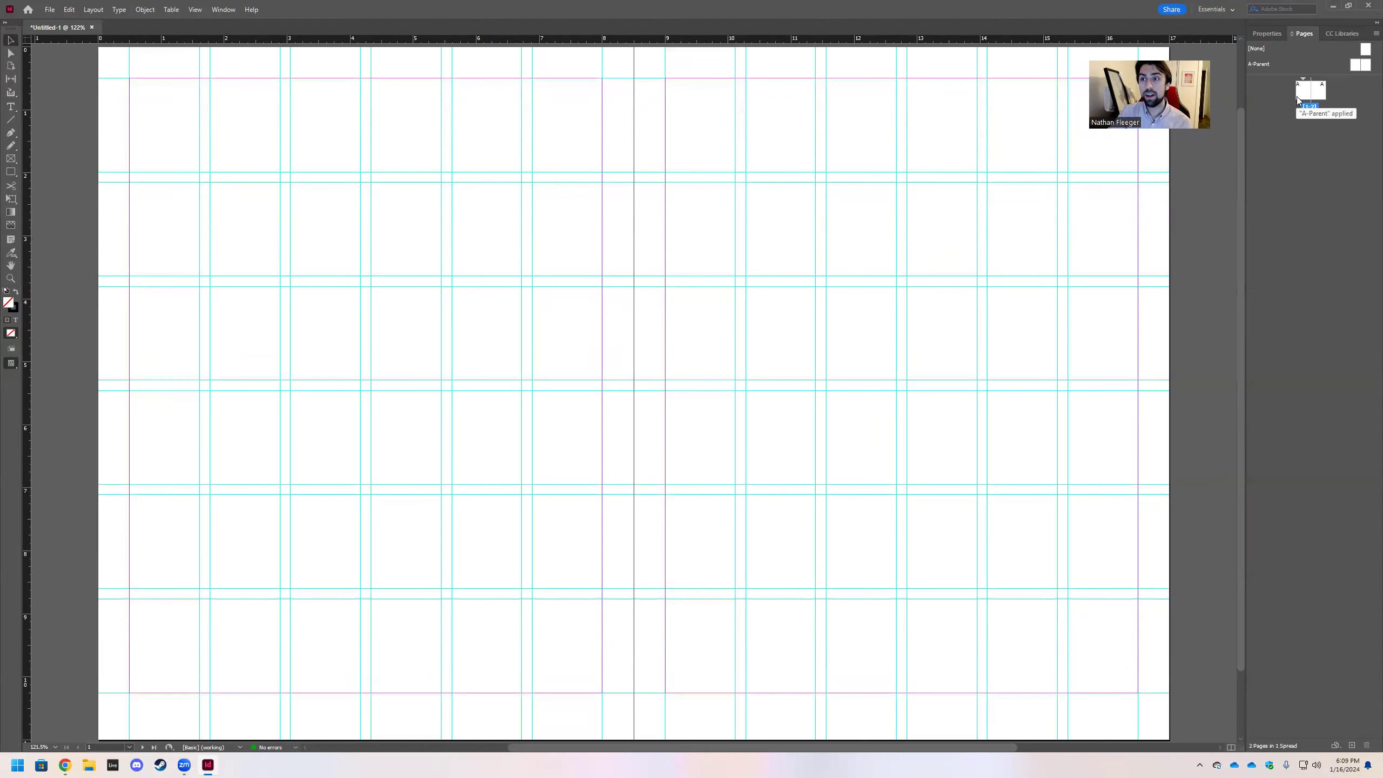
pyautogui.scroll(1, 882, 327)
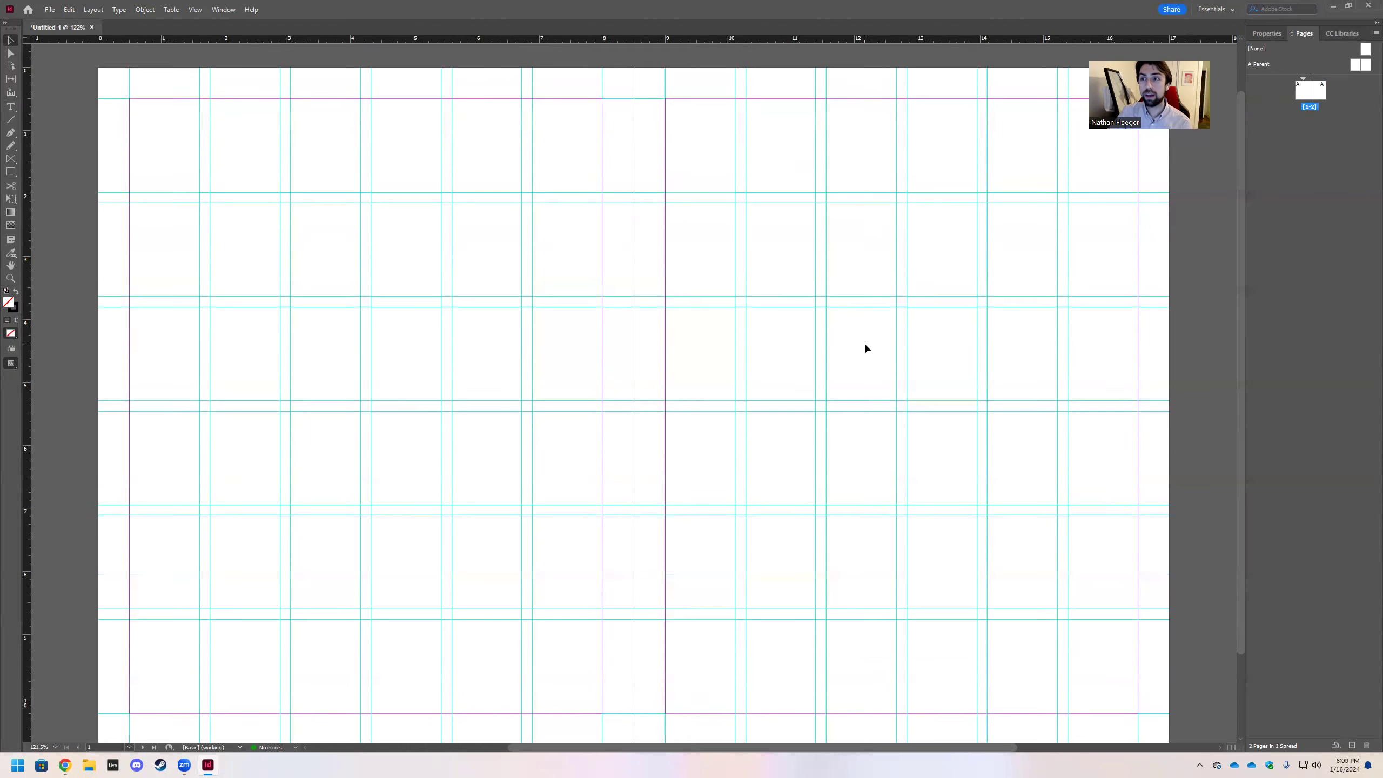
pyautogui.scroll(3, 871, 346)
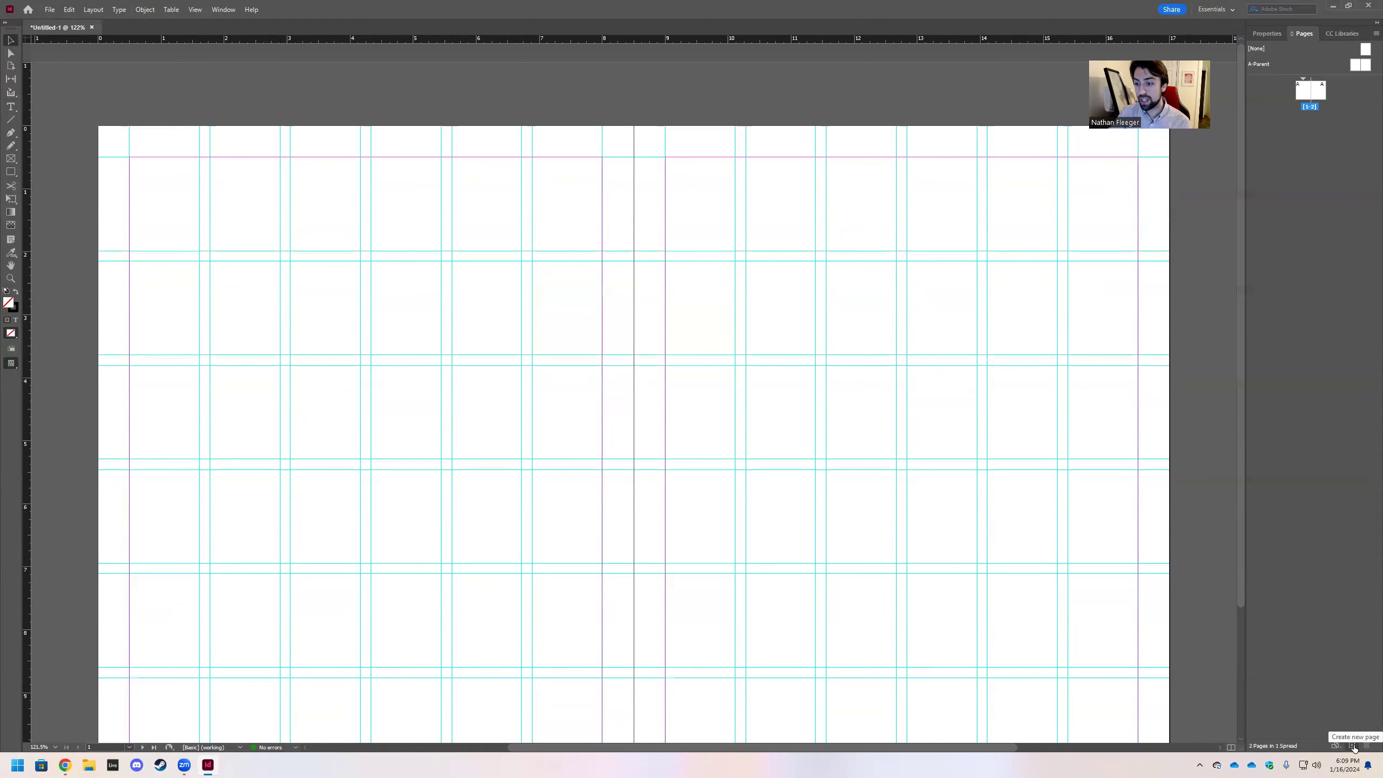
# Add two pages and let the pages reshuffle into normal spreads
pyautogui.click(1352, 746)
pyautogui.click(1352, 746)
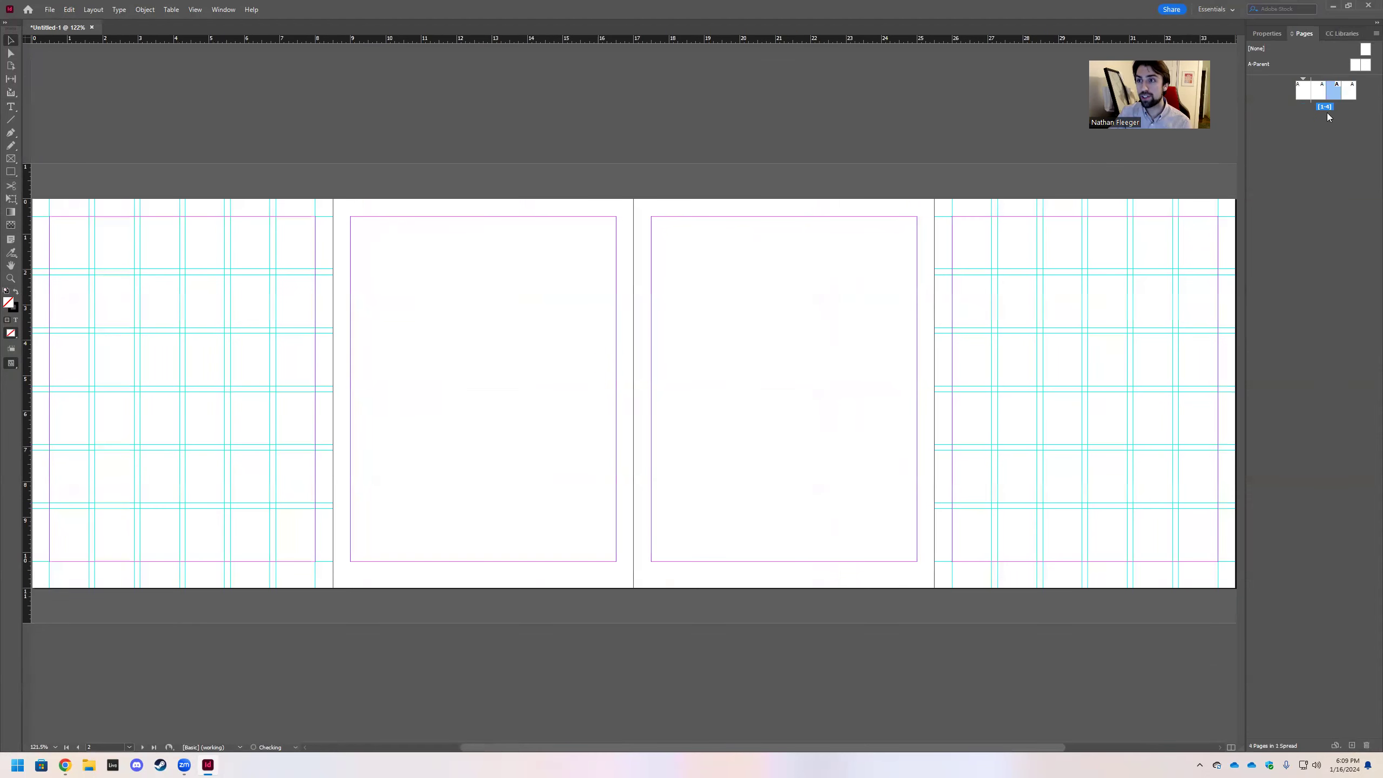
pyautogui.click(1353, 93)
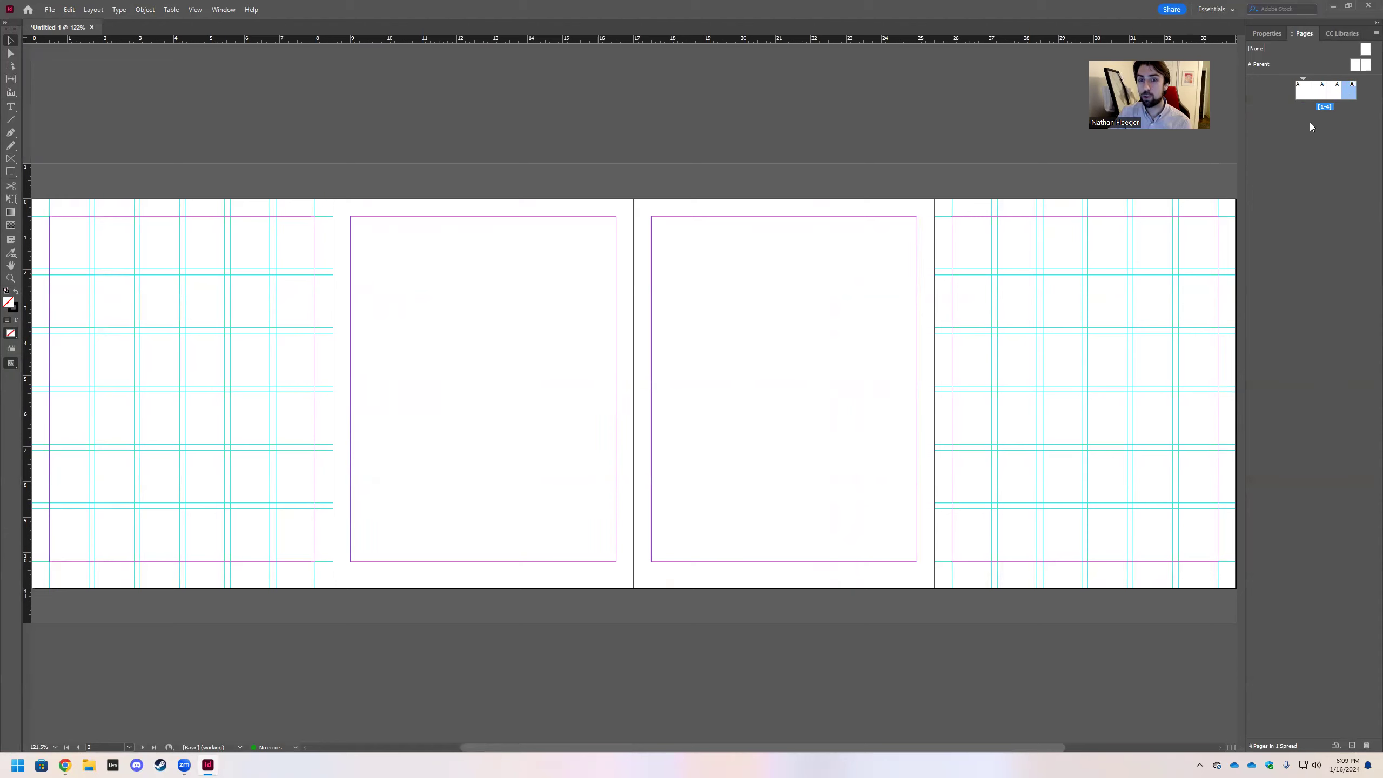
pyautogui.click(1268, 34)
pyautogui.click(1302, 34)
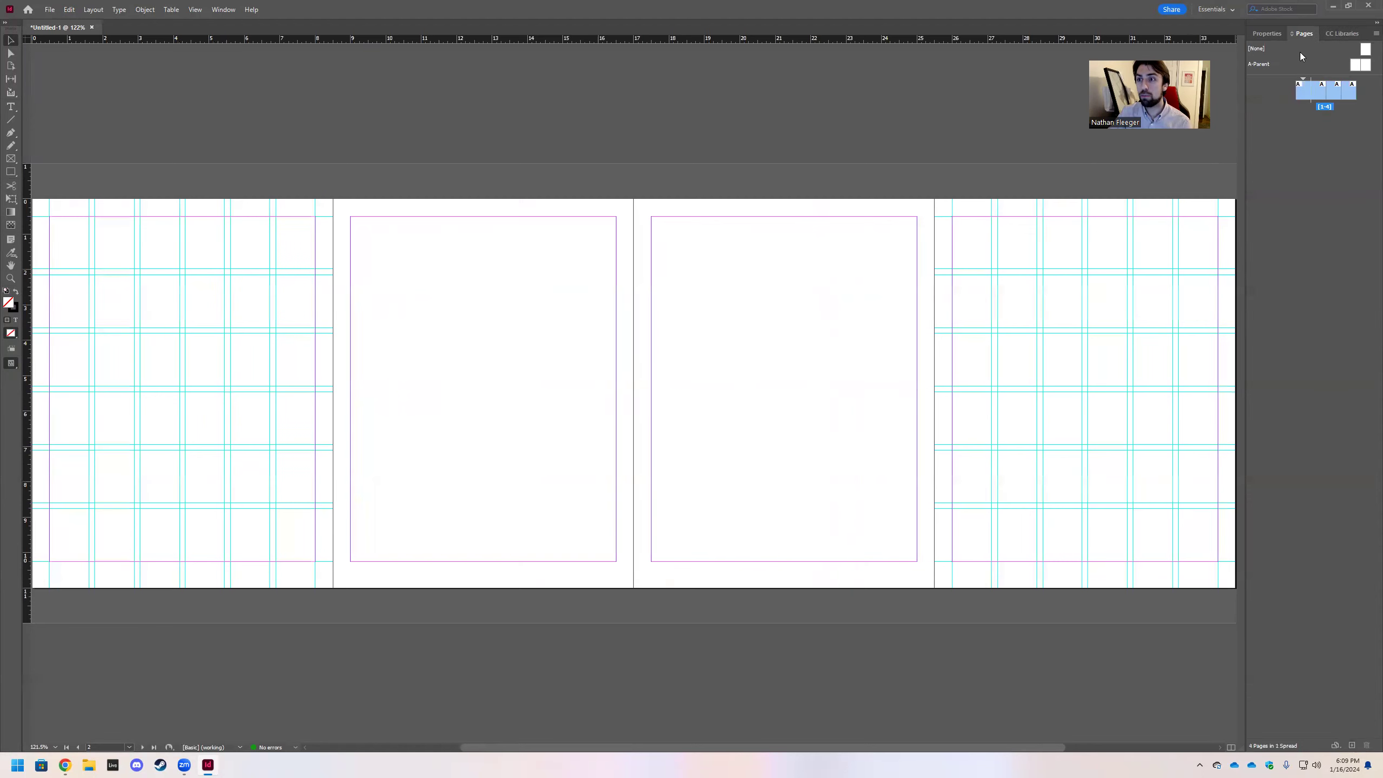
pyautogui.rightClick(1333, 91)
pyautogui.click(1239, 235)
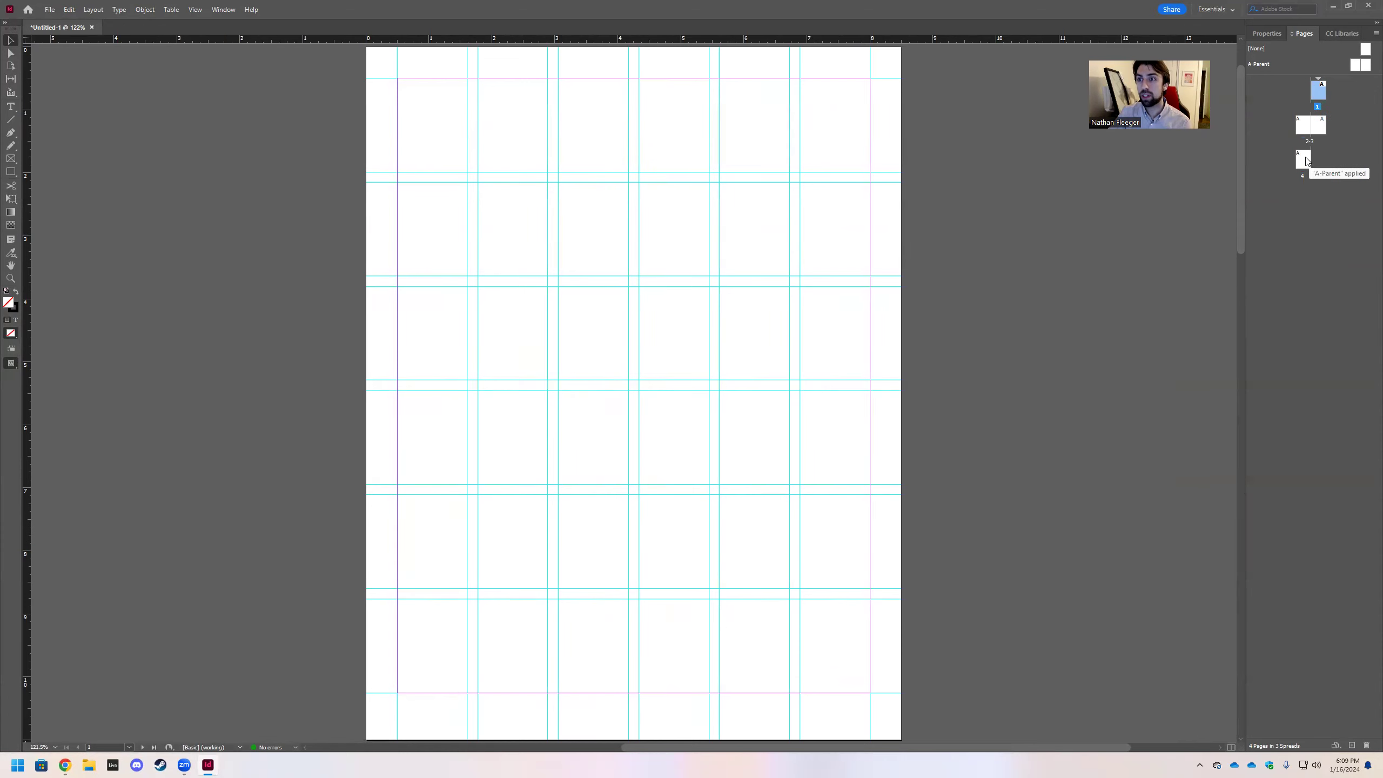
# Add more pages and delete the spread holding page 1
pyautogui.click(1263, 34)
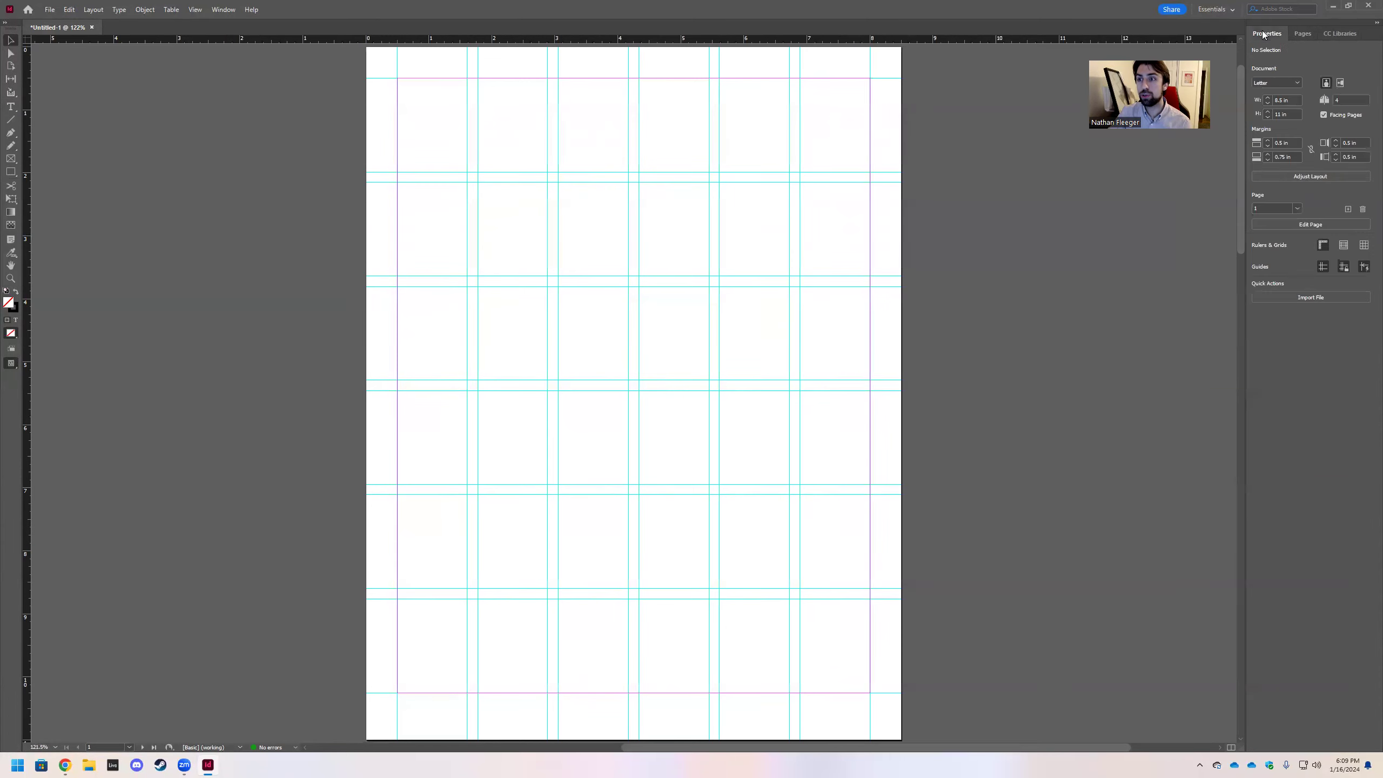
pyautogui.doubleClick(1348, 208)
pyautogui.click(1349, 209)
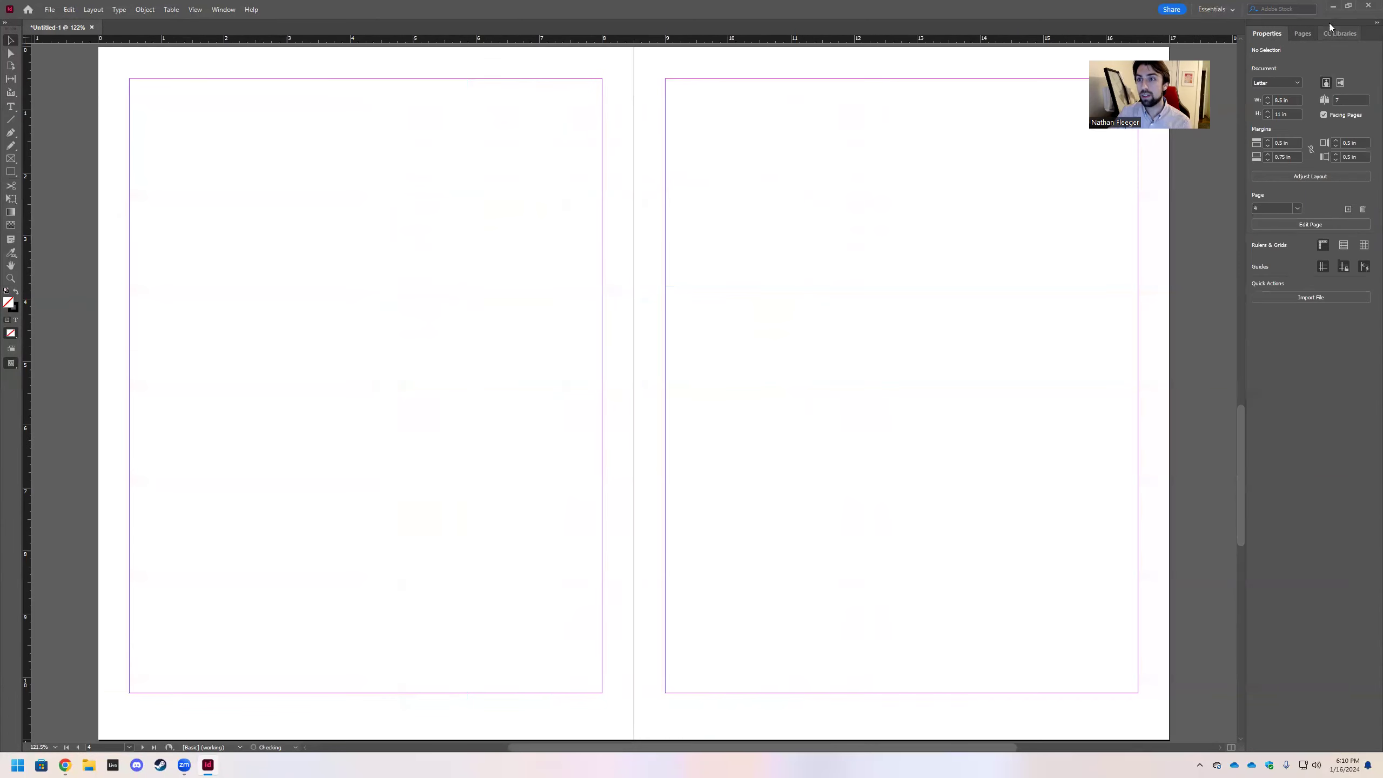
pyautogui.click(1302, 34)
pyautogui.click(1318, 99)
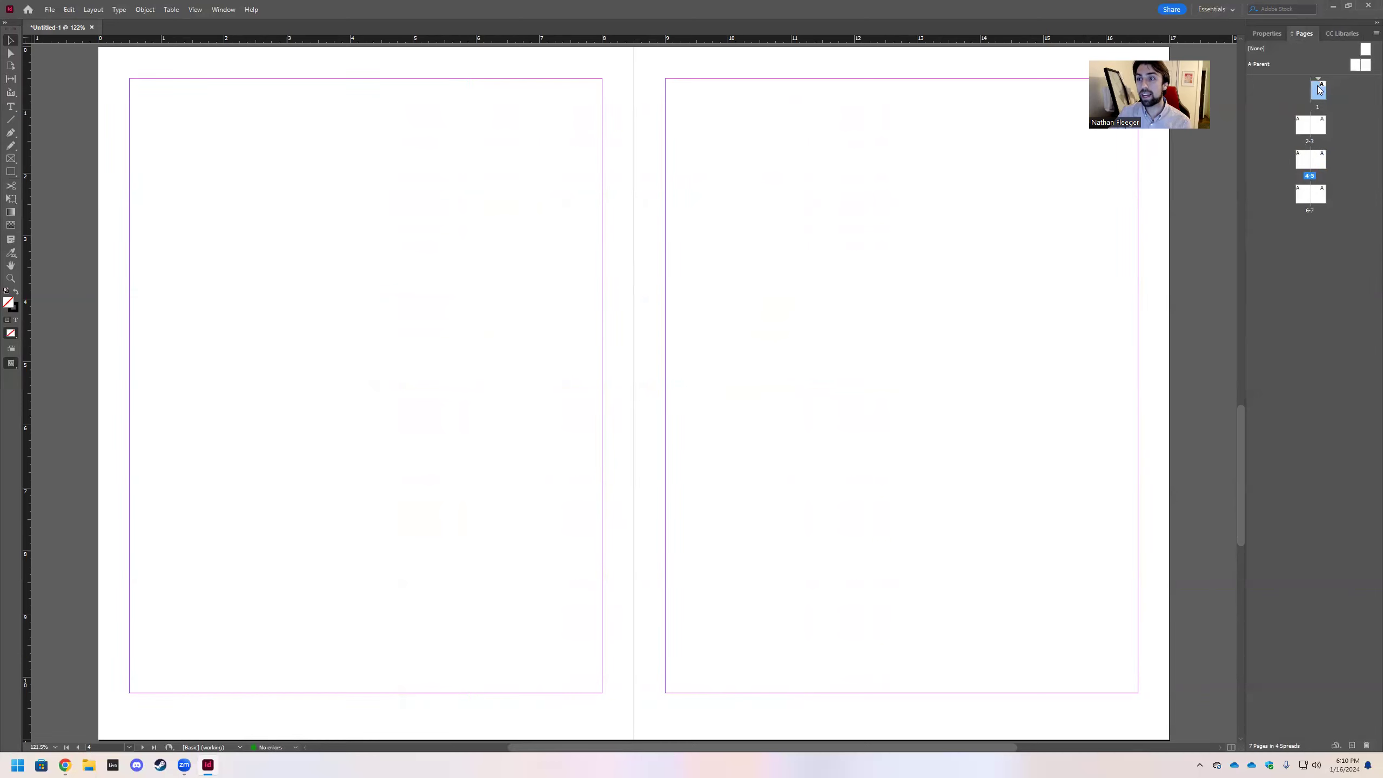
pyautogui.rightClick(1318, 98)
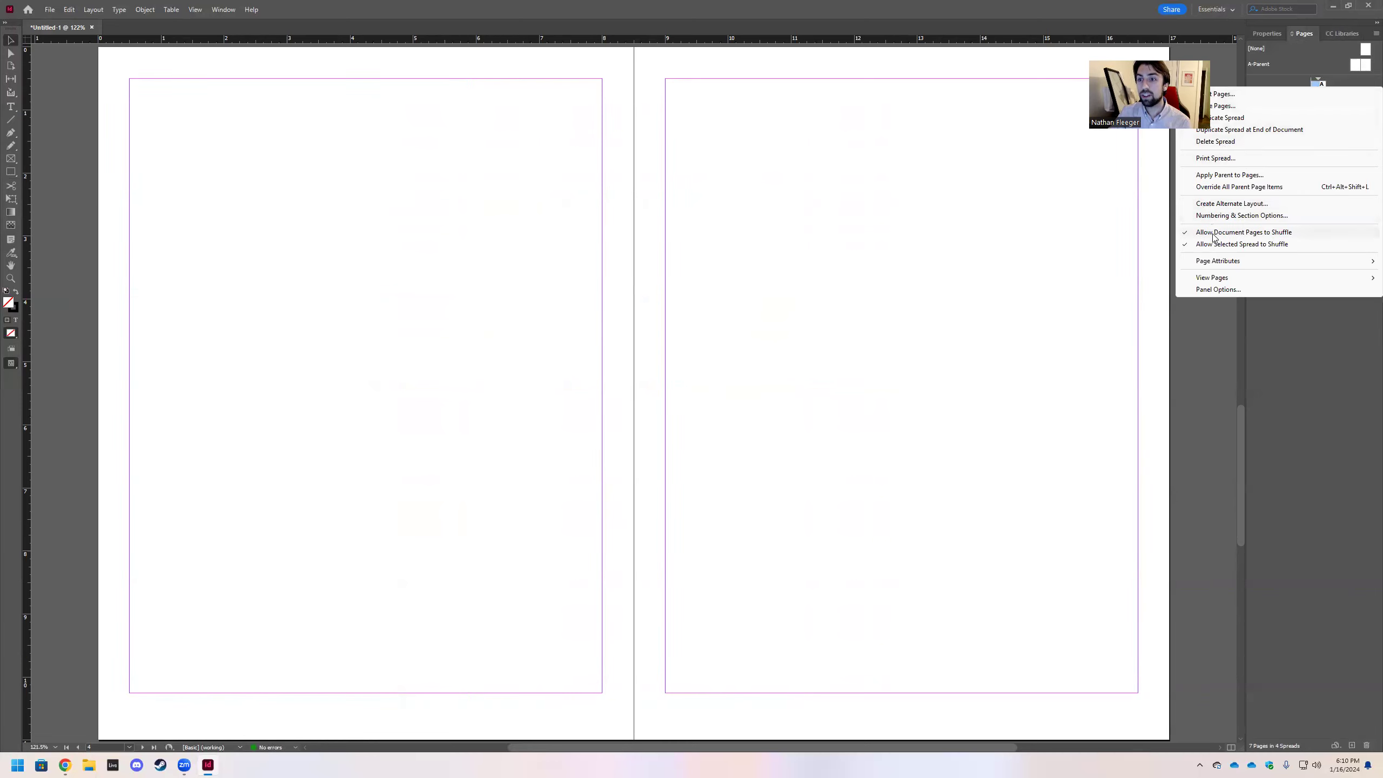
pyautogui.press('Escape')
pyautogui.rightClick(1317, 91)
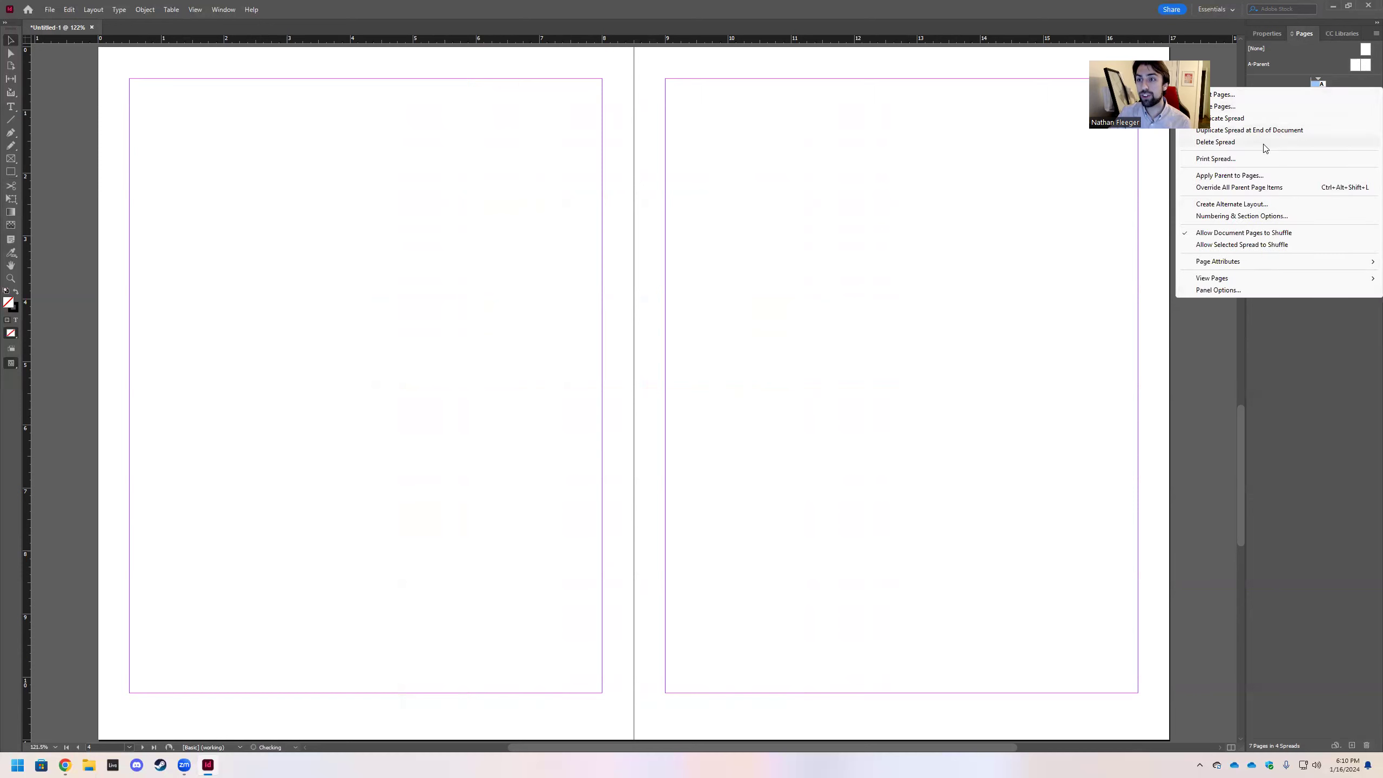
pyautogui.click(1221, 143)
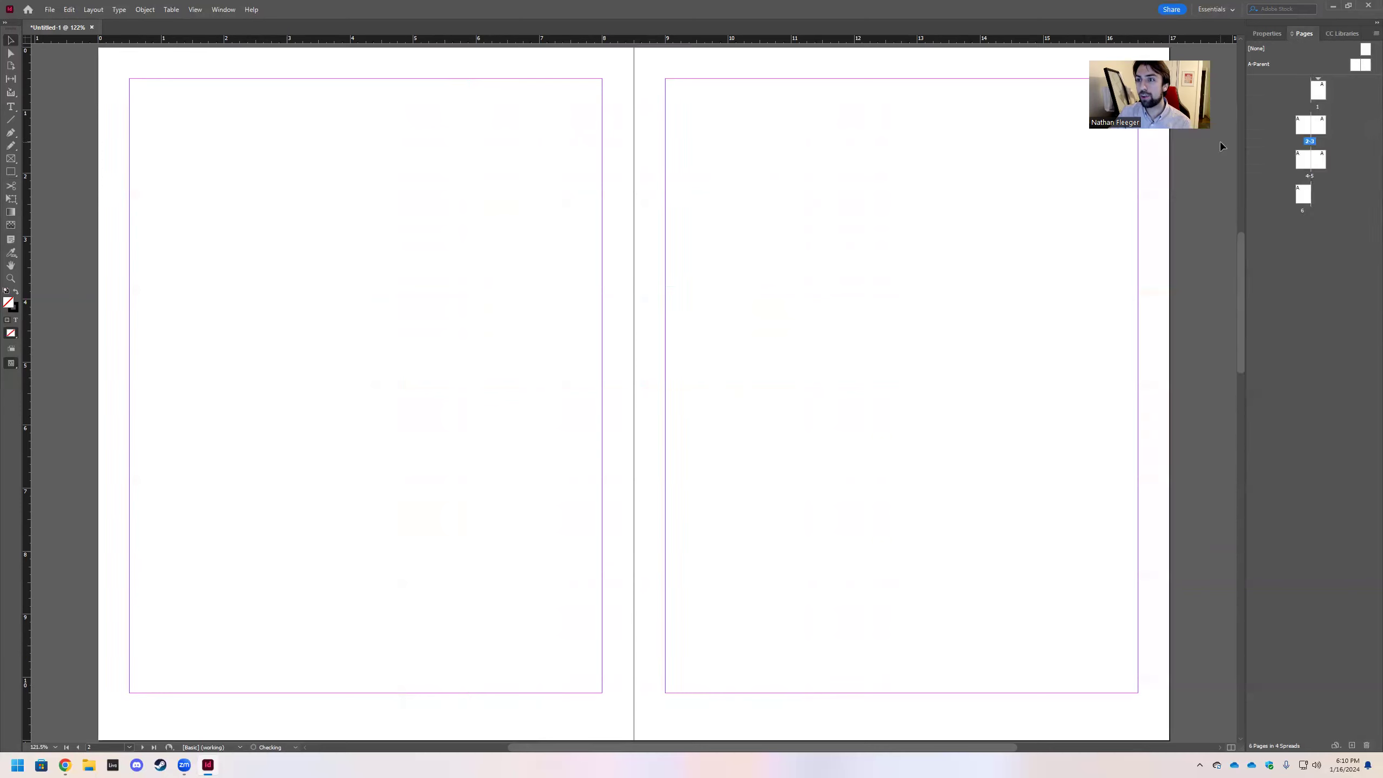
# Select all spreads and stop them from shuffling, then bring up page 1's options
pyautogui.click(1318, 92)
pyautogui.keyDown('shift'); pyautogui.click(1304, 196); pyautogui.keyUp('shift')
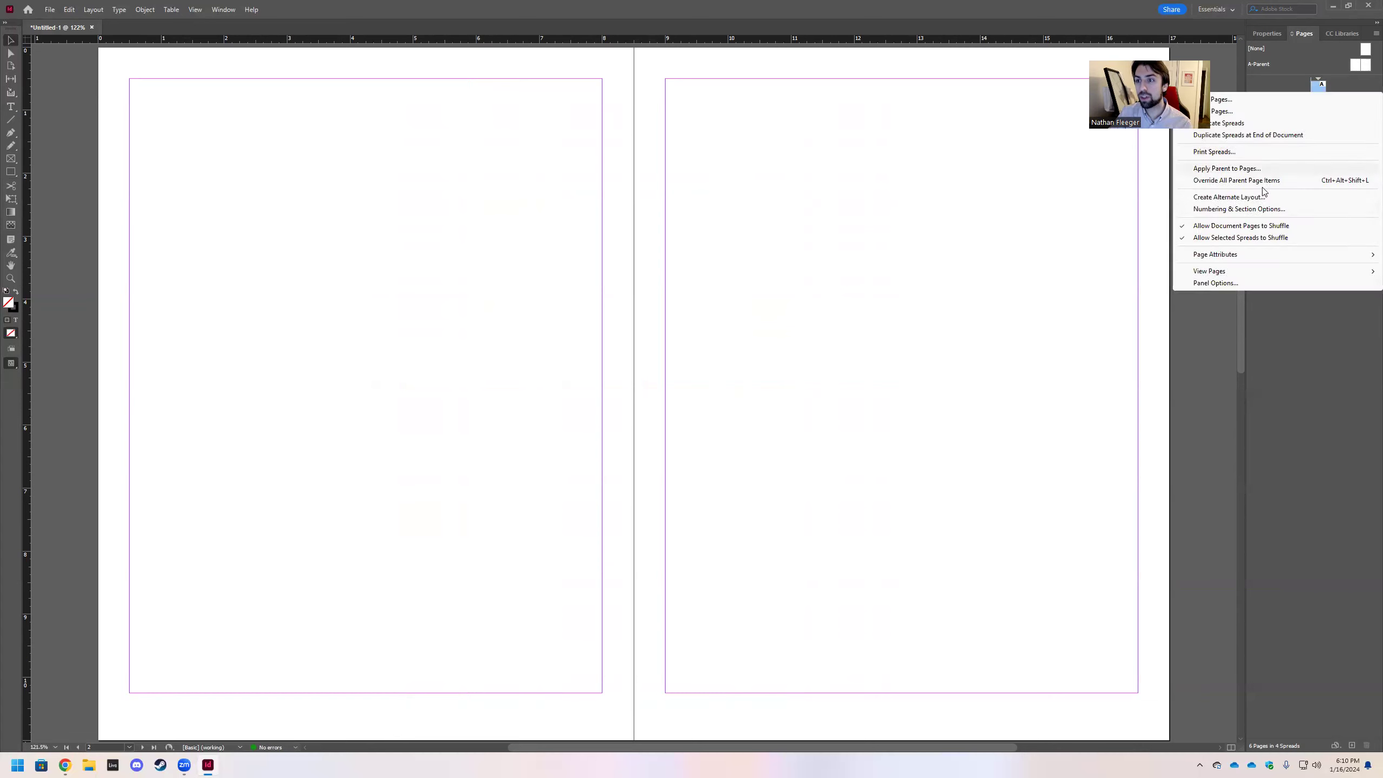
pyautogui.click(1234, 239)
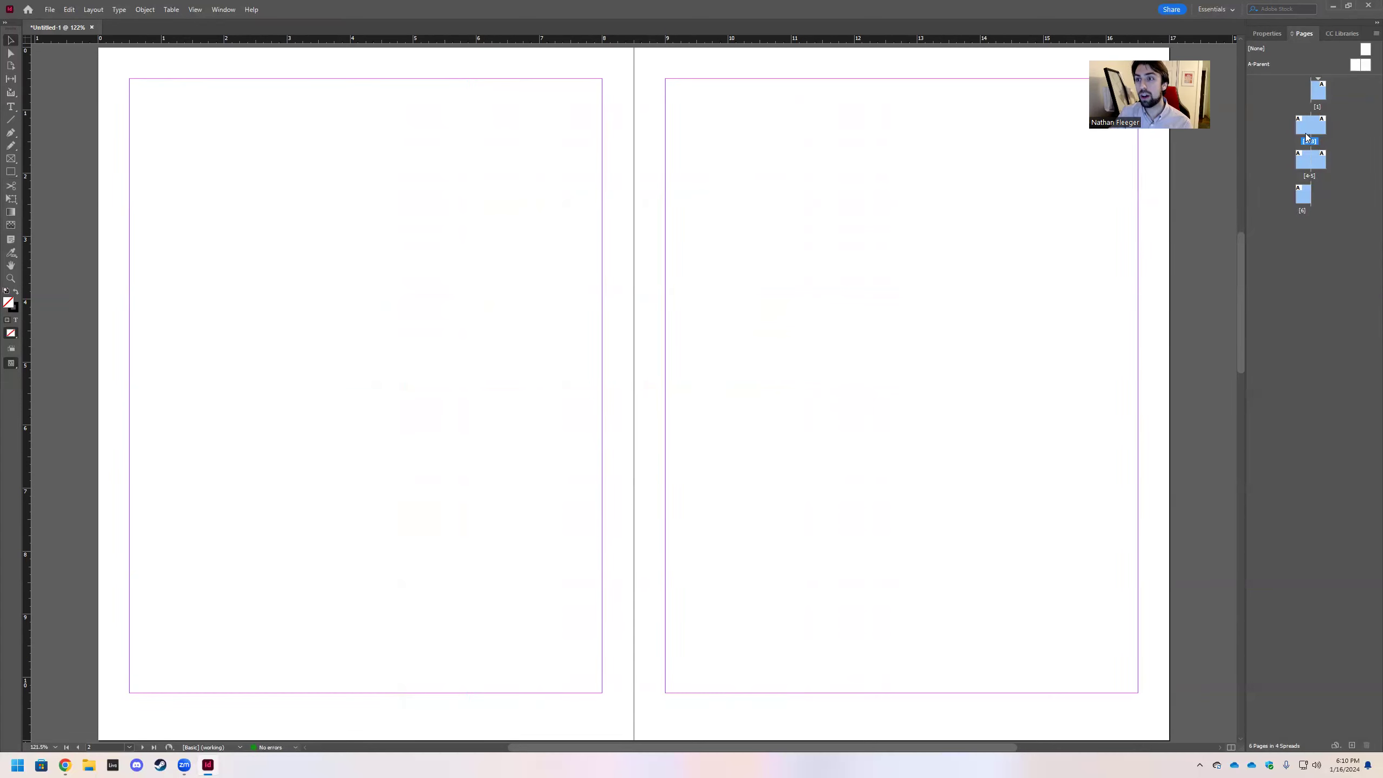
pyautogui.click(1269, 34)
pyautogui.click(1304, 33)
pyautogui.click(1319, 93)
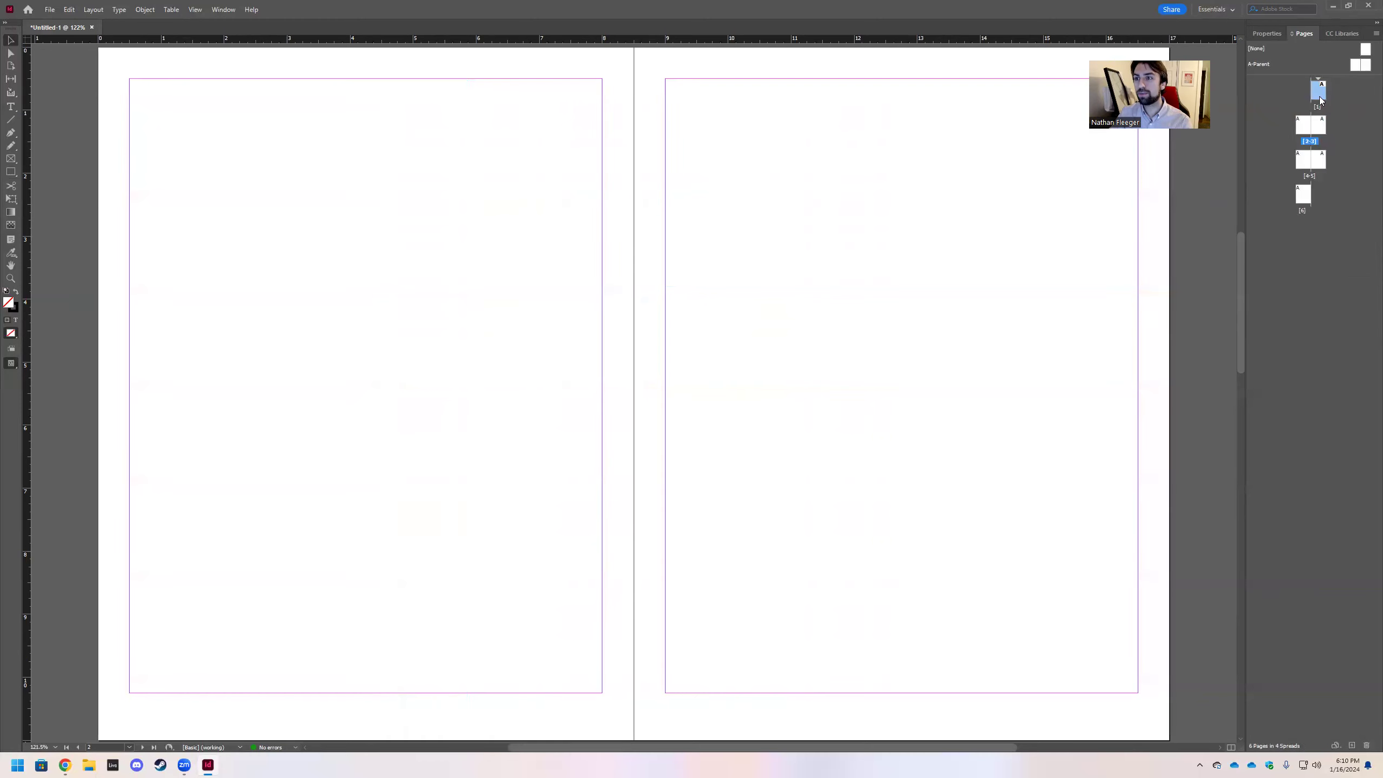
pyautogui.rightClick(1321, 99)
# Delete page 1's spread, leaving five pages in fixed spreads
pyautogui.click(1216, 152)
pyautogui.scroll(1, 819, 310)
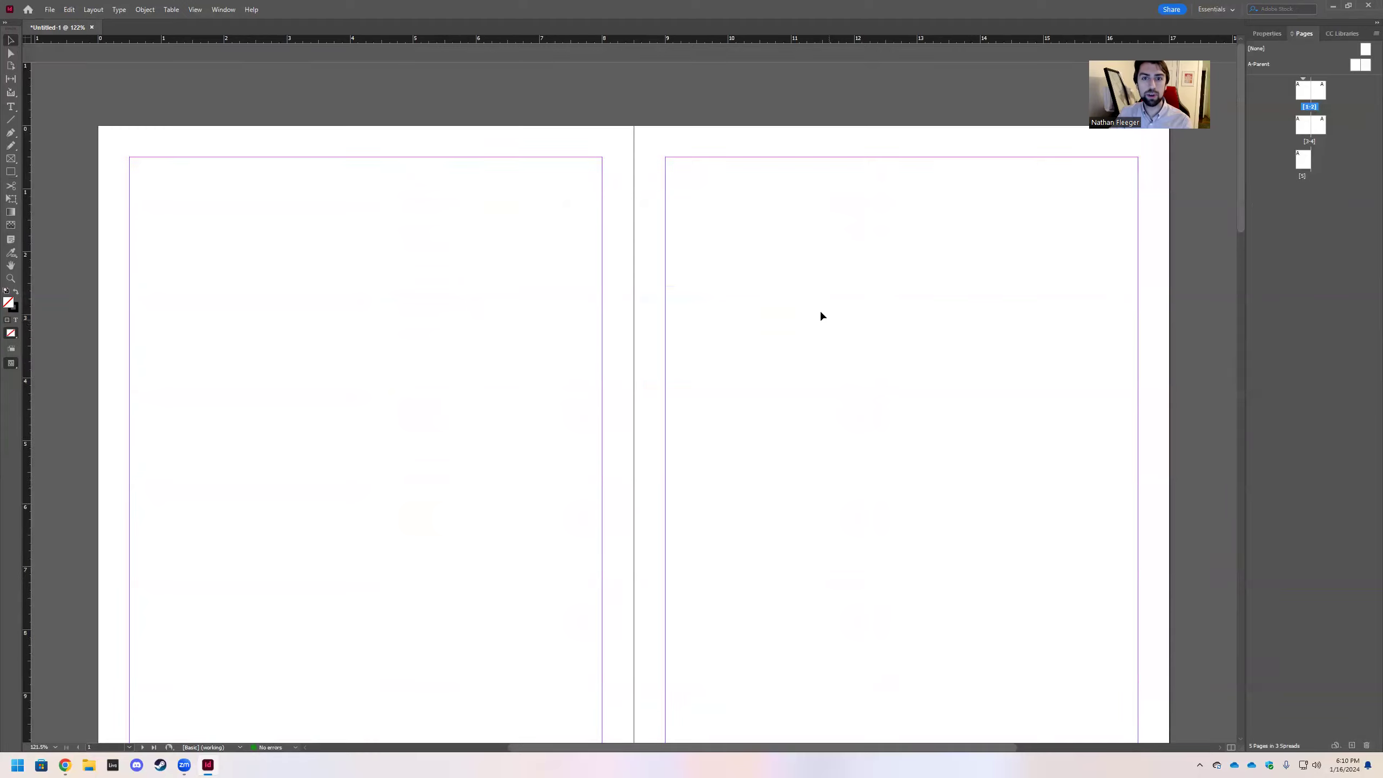
pyautogui.scroll(-5, 811, 321)
pyautogui.scroll(-2, 801, 381)
pyautogui.scroll(4, 817, 376)
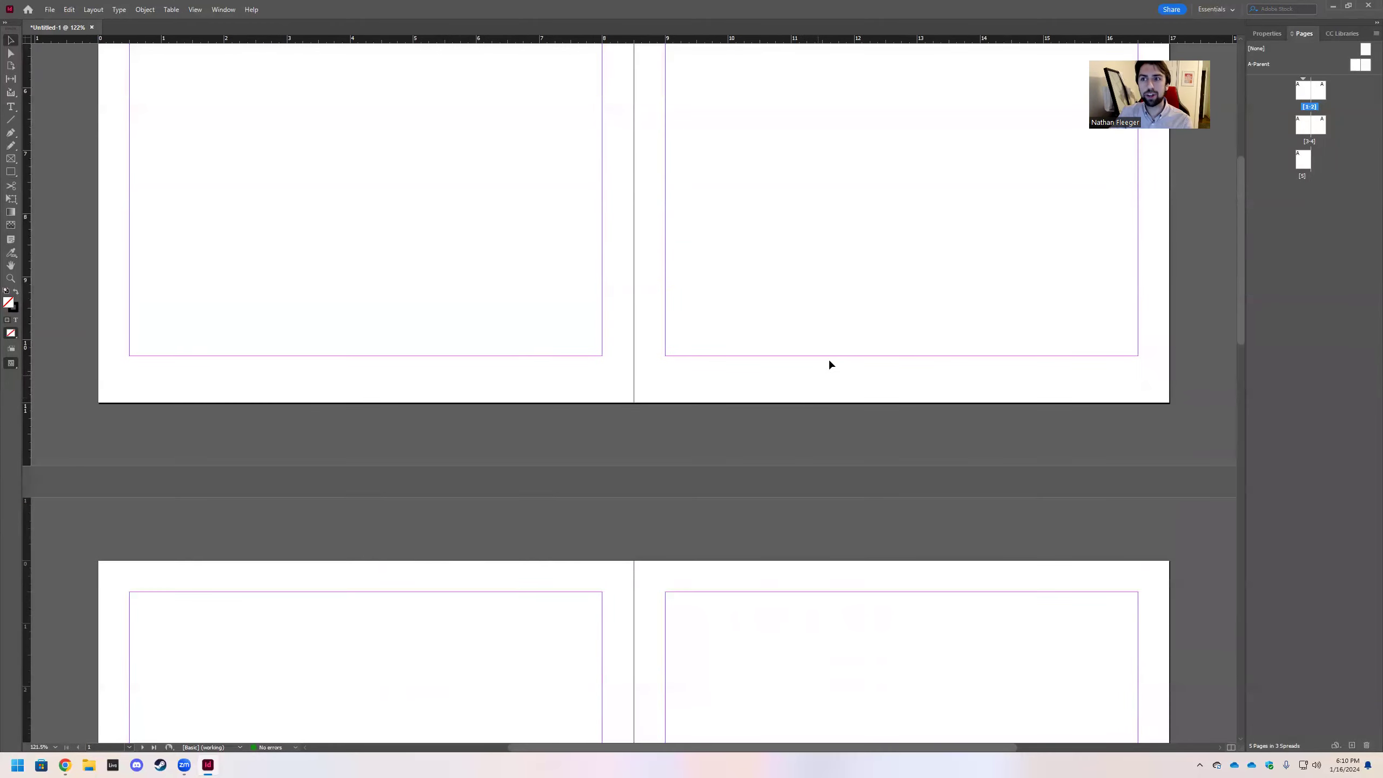
pyautogui.scroll(4, 866, 292)
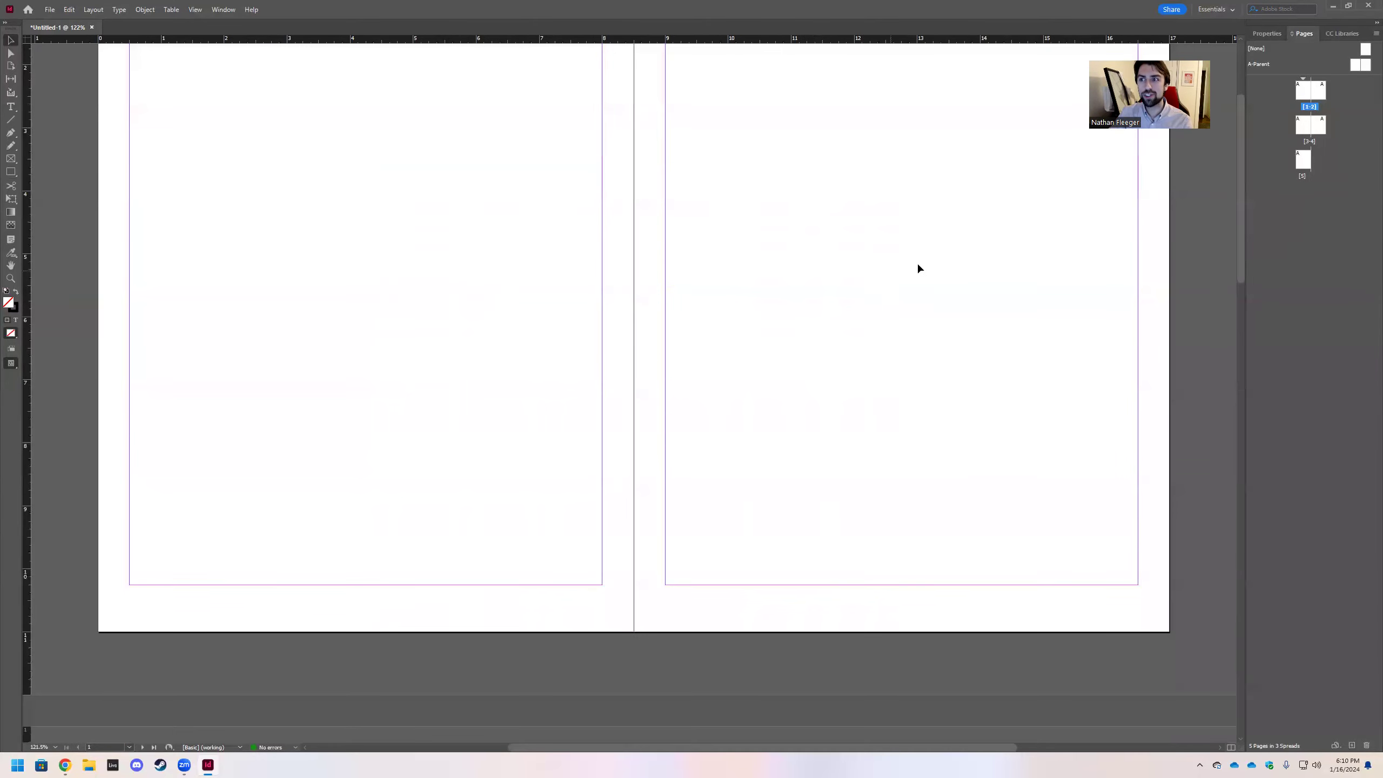
# Review the document properties: Letter, 5 facing pages, 0.5 in margins, 0.75 in bottom
pyautogui.click(1261, 33)
pyautogui.scroll(-5, 784, 376)
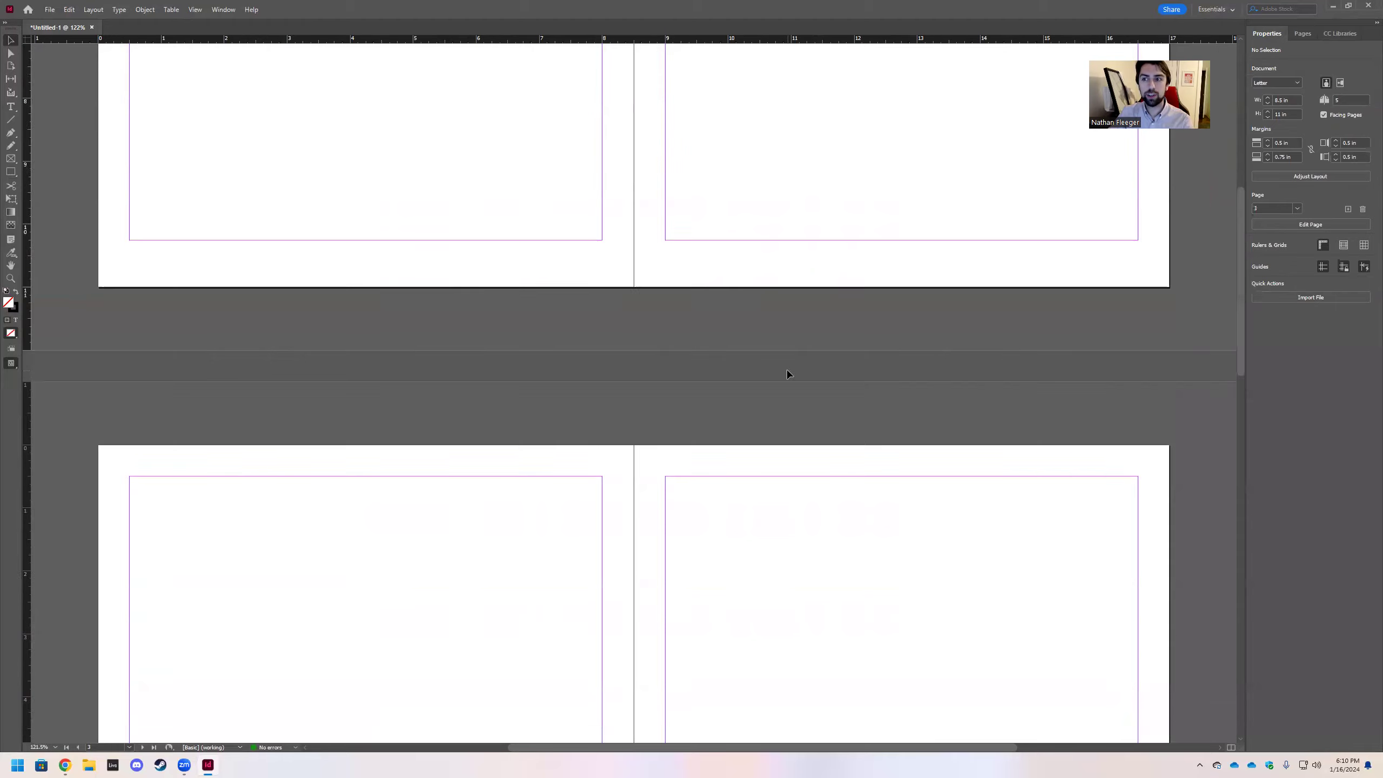
pyautogui.scroll(9, 787, 372)
pyautogui.scroll(-2, 813, 294)
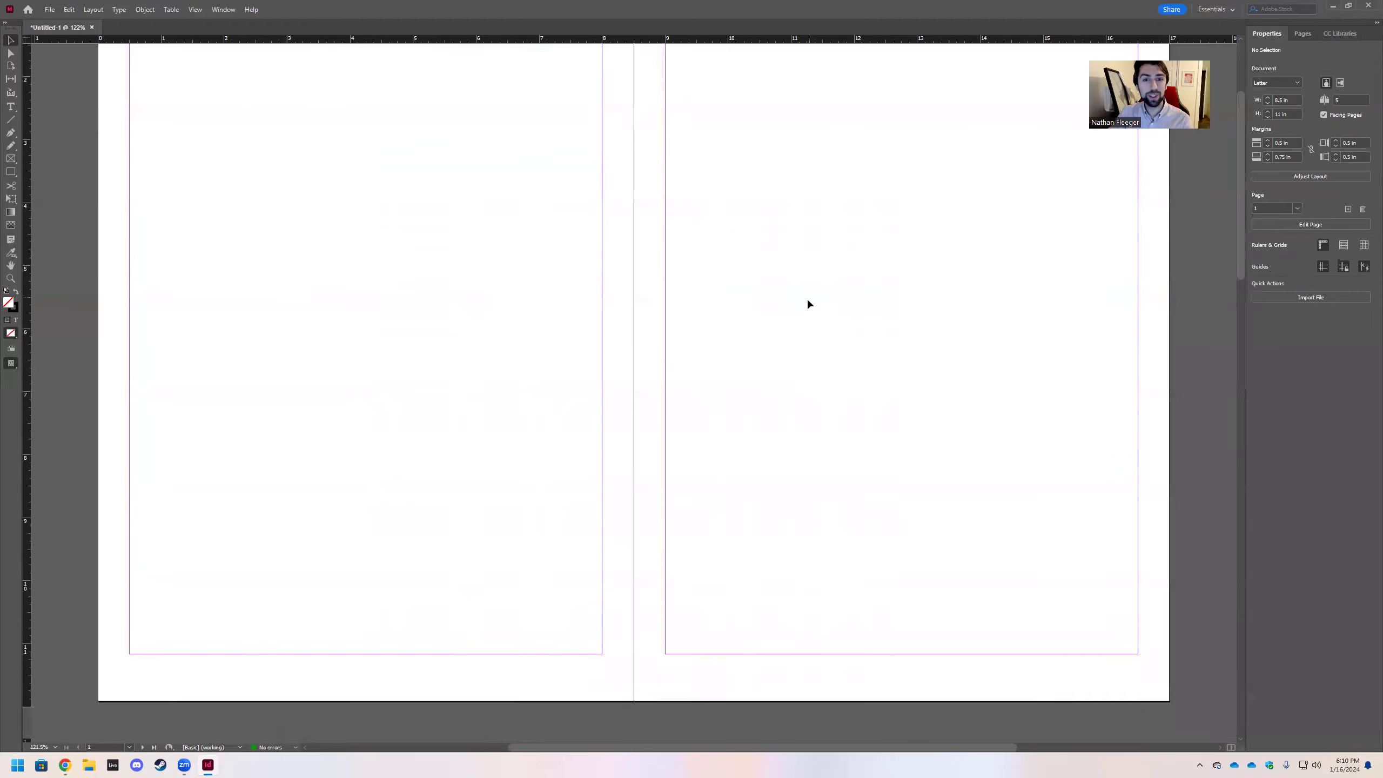
pyautogui.scroll(2, 809, 304)
pyautogui.scroll(-2, 803, 312)
pyautogui.scroll(1, 716, 296)
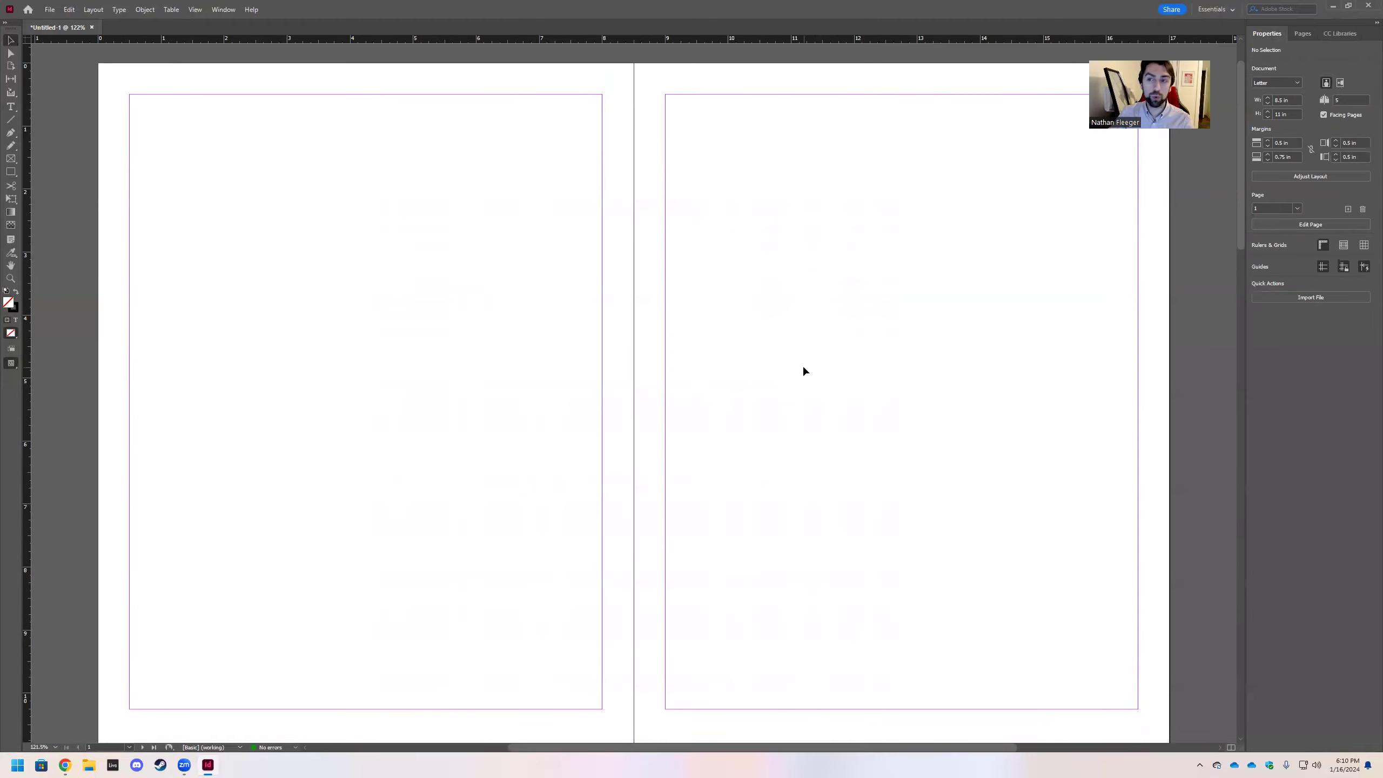
# Add a 6-row, 6-column guide grid with Create Guides
pyautogui.click(97, 10)
pyautogui.click(127, 55)
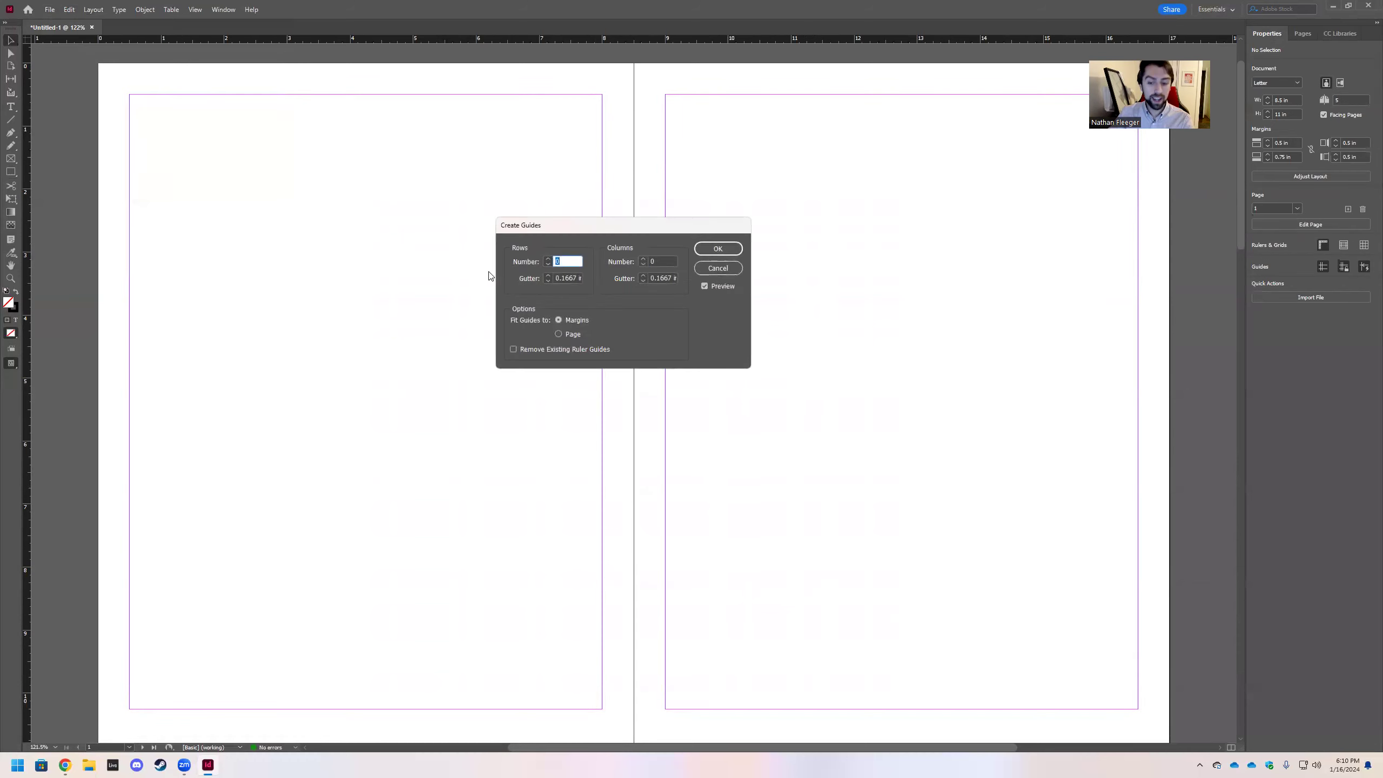
pyautogui.write('6')
pyautogui.click(656, 257)
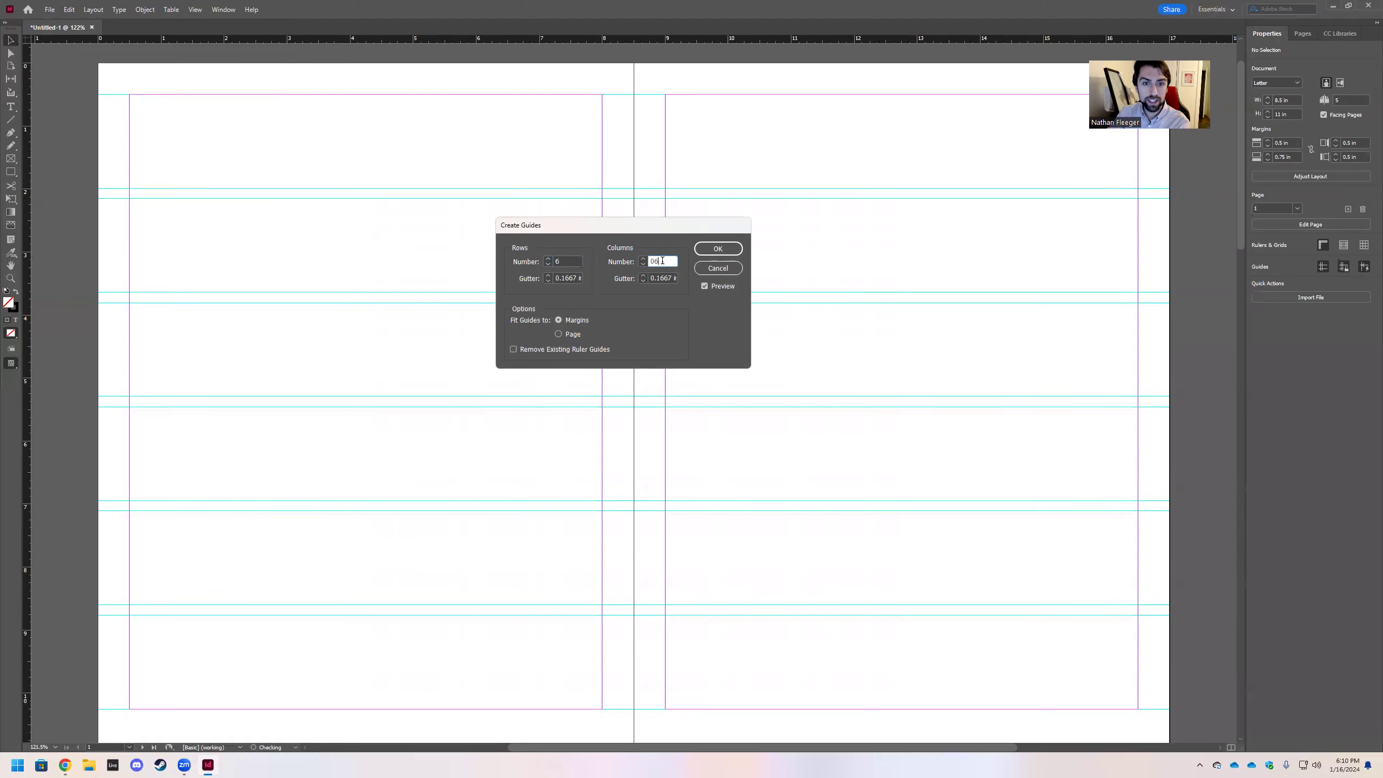
pyautogui.write('6')
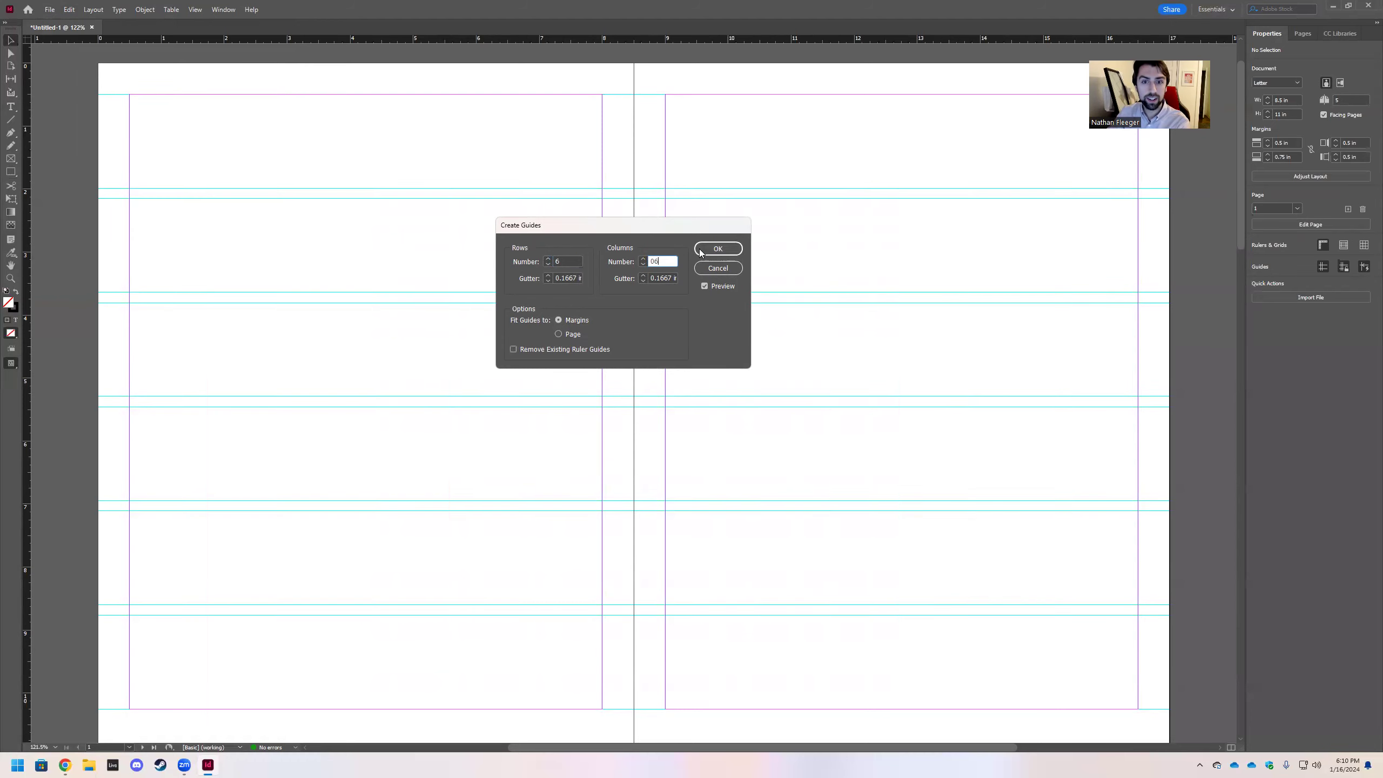
pyautogui.click(718, 249)
pyautogui.scroll(-10, 866, 218)
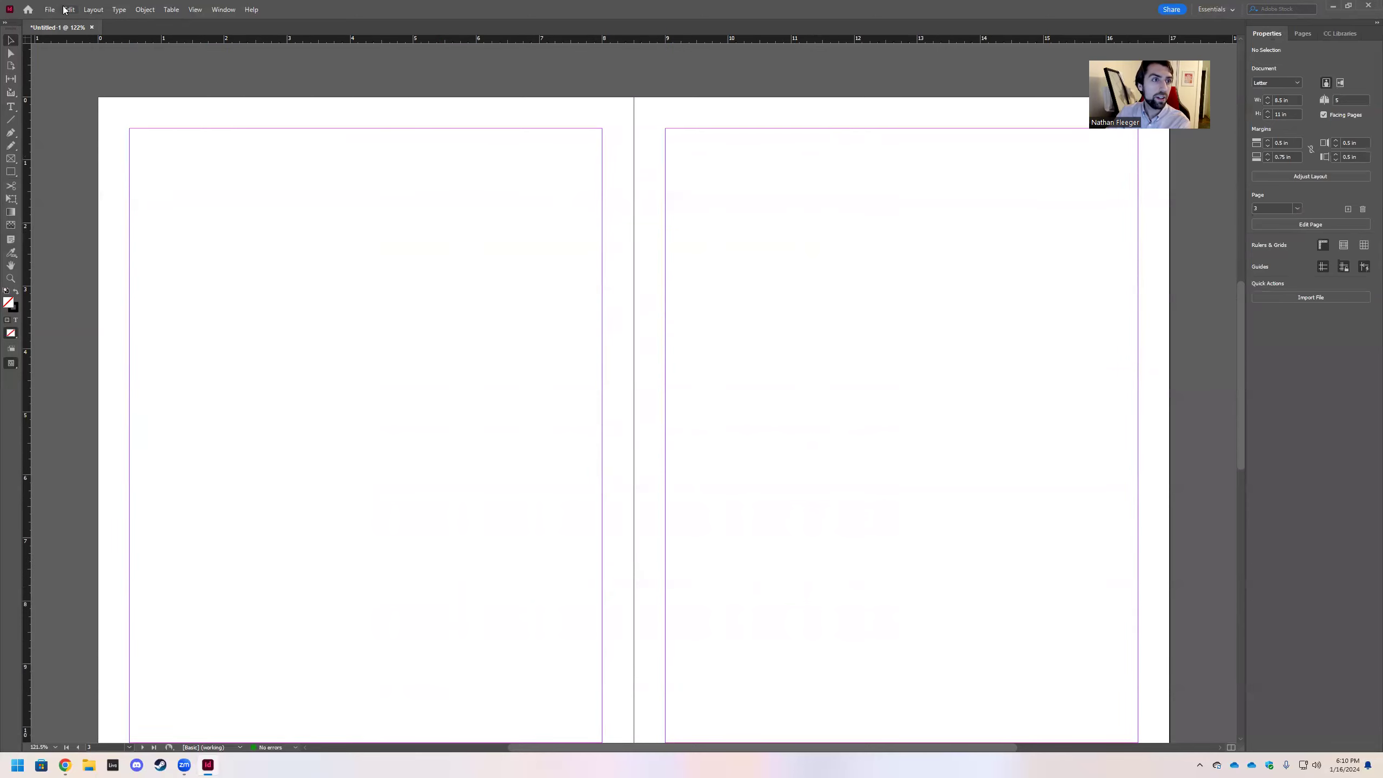
# Create a second 6 × 6 guide grid so both spreads carry the guides
pyautogui.click(64, 9)
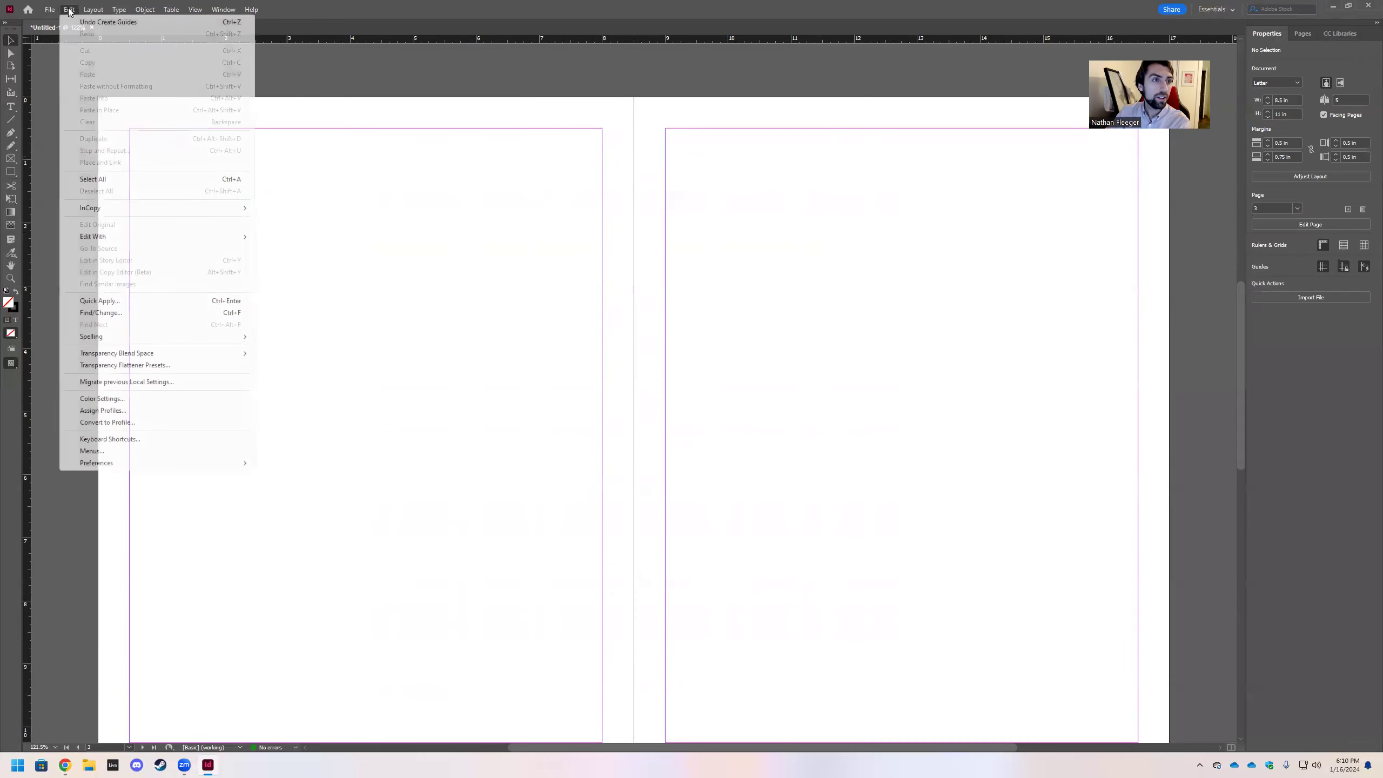
pyautogui.moveTo(93, 9)
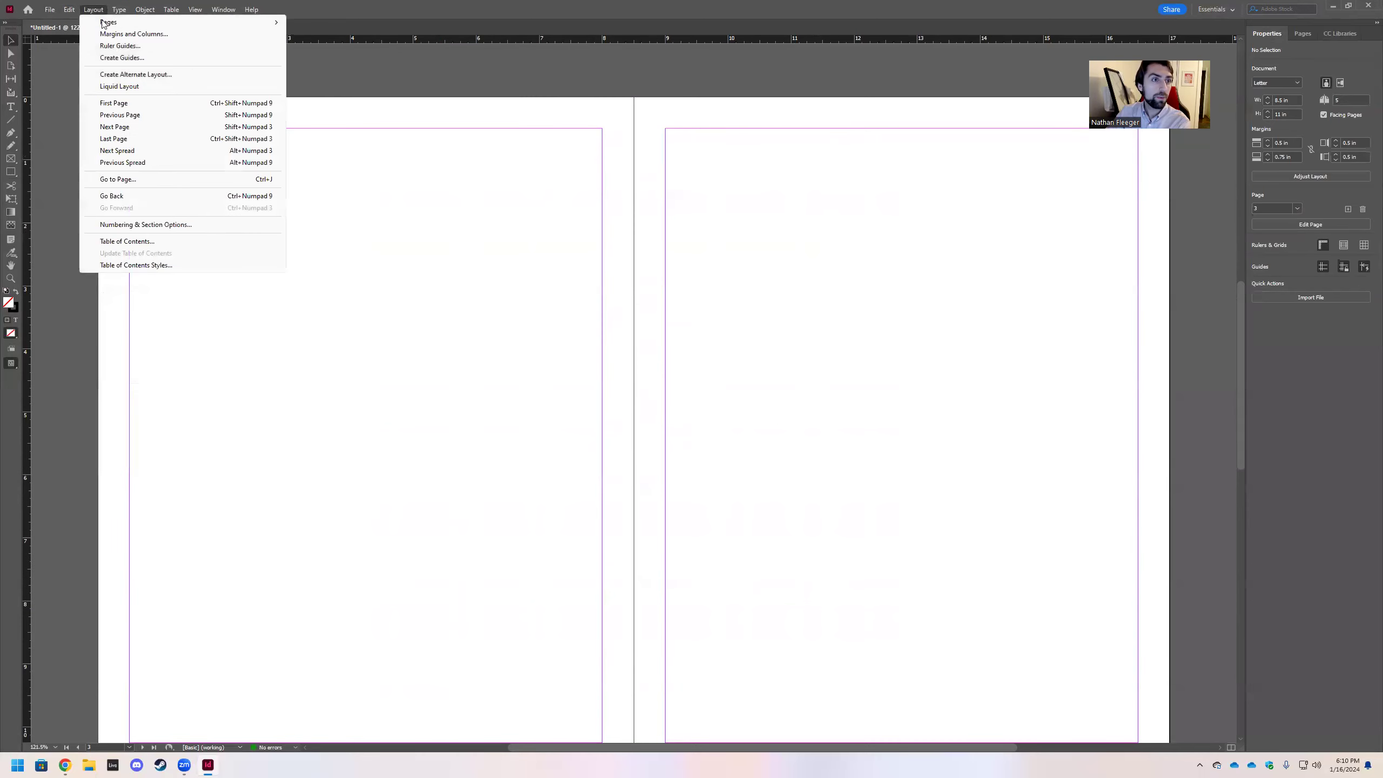
pyautogui.click(129, 57)
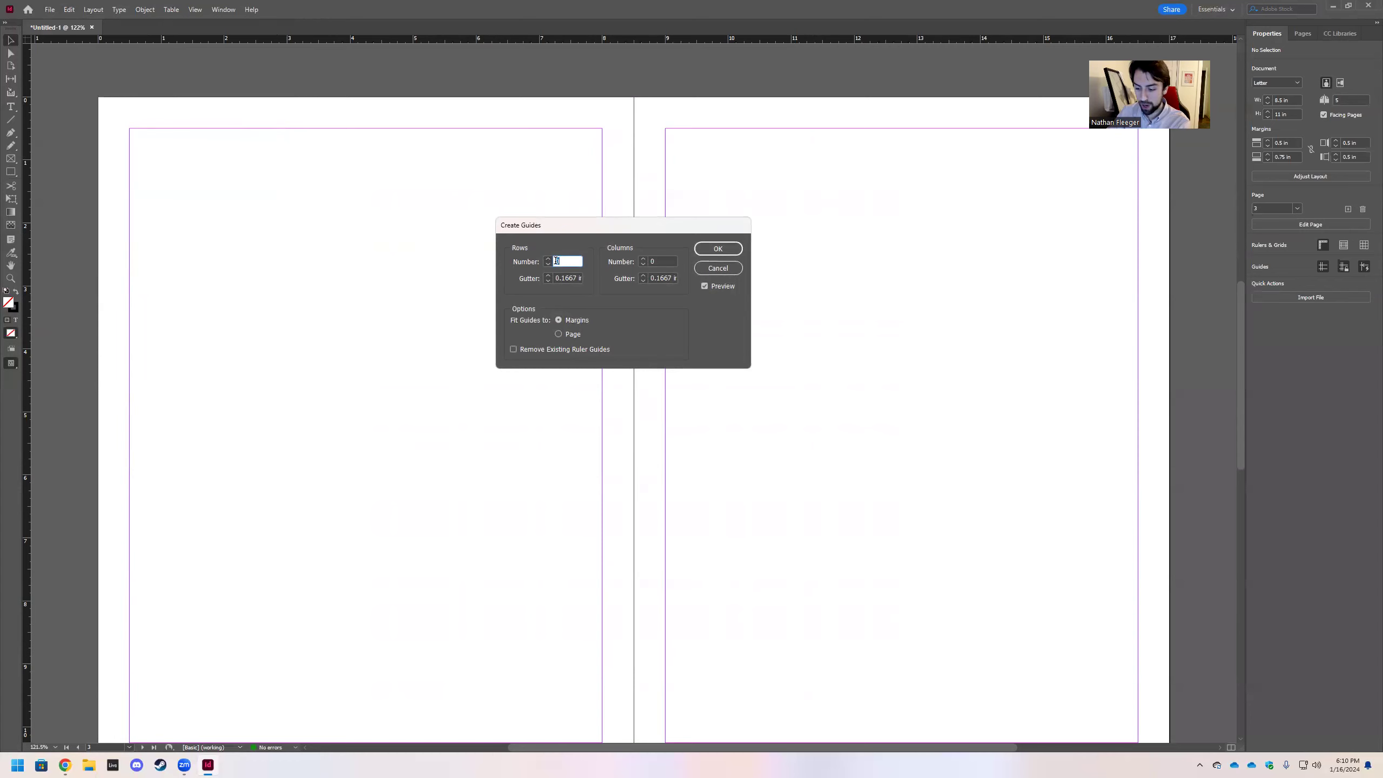
pyautogui.click(663, 260)
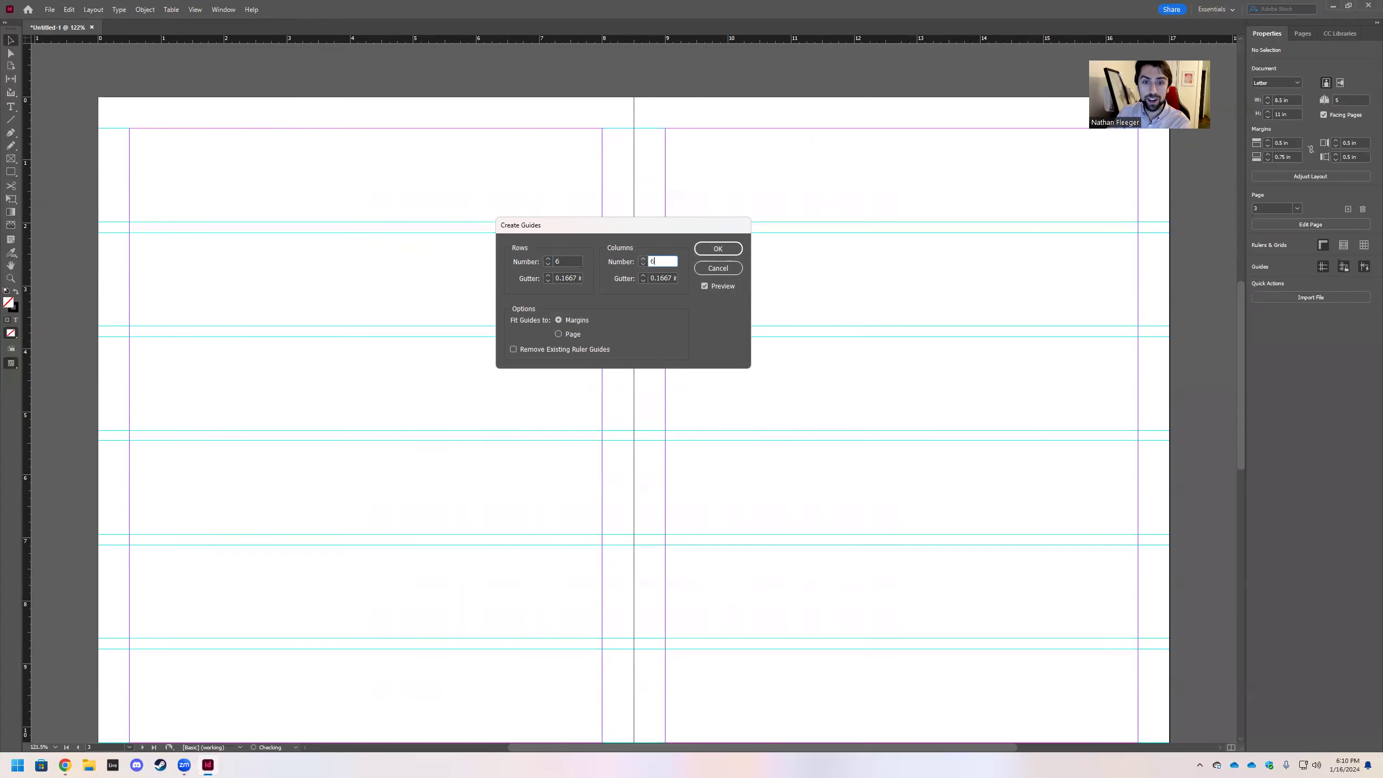
pyautogui.write('6')
pyautogui.click(733, 249)
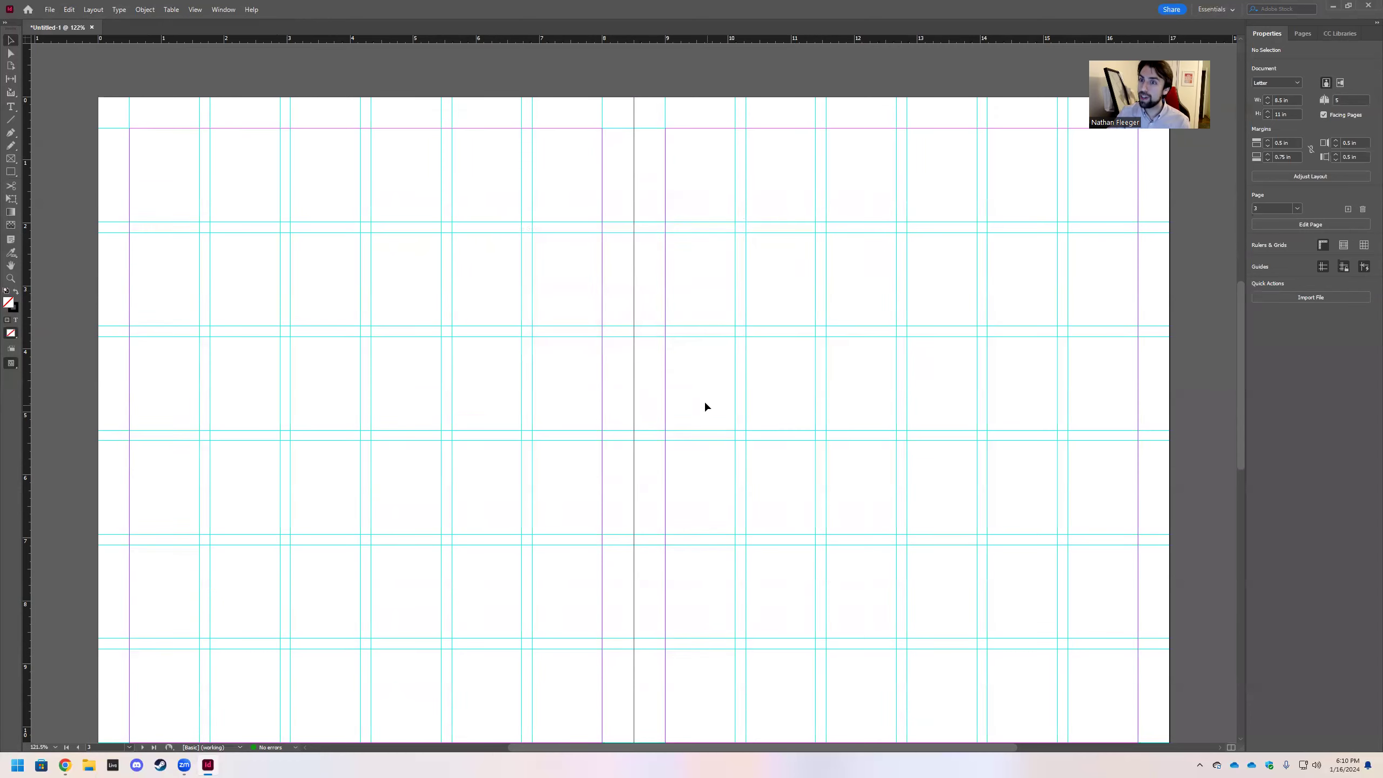
# Draw three rectangle frames: top-left and lower-left on page 1, and one filling the right page
pyautogui.scroll(10, 705, 400)
pyautogui.scroll(-1, 670, 332)
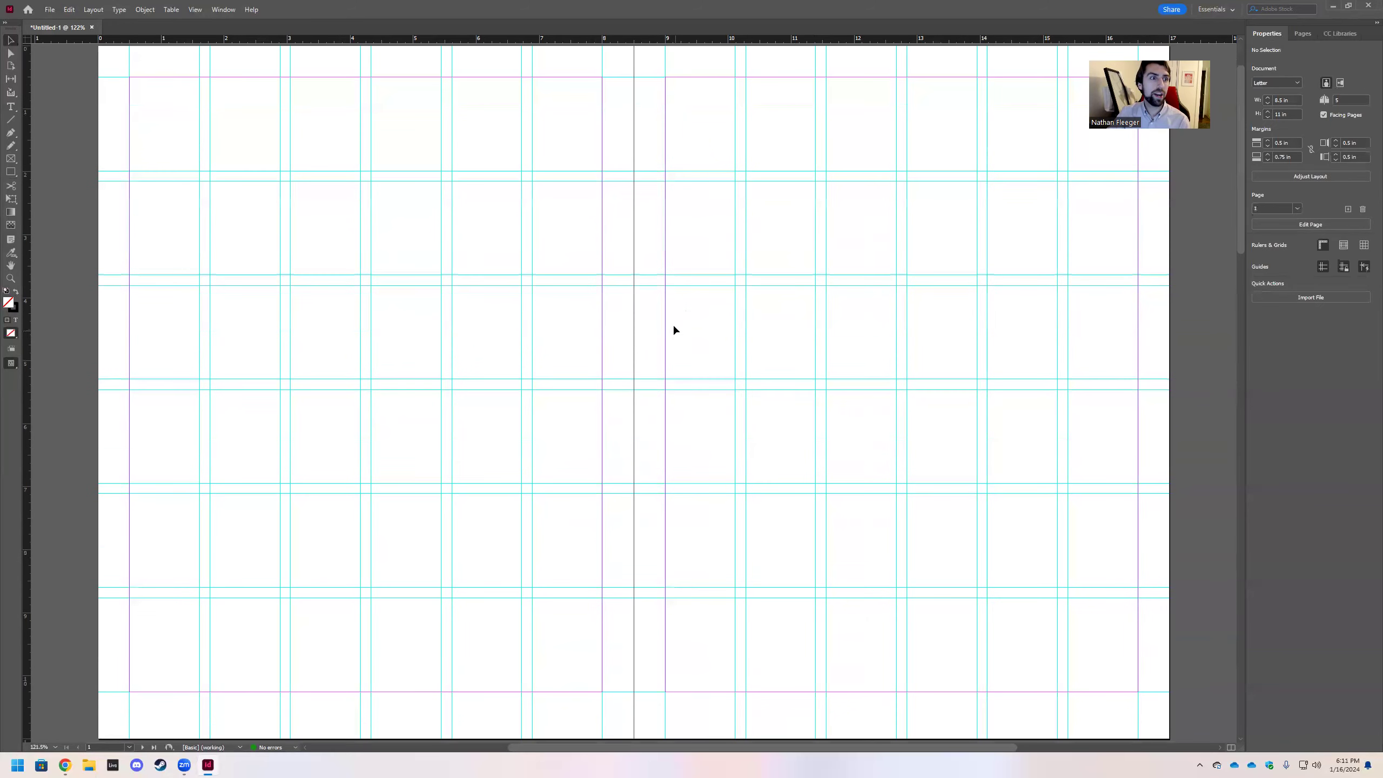
pyautogui.click(11, 159)
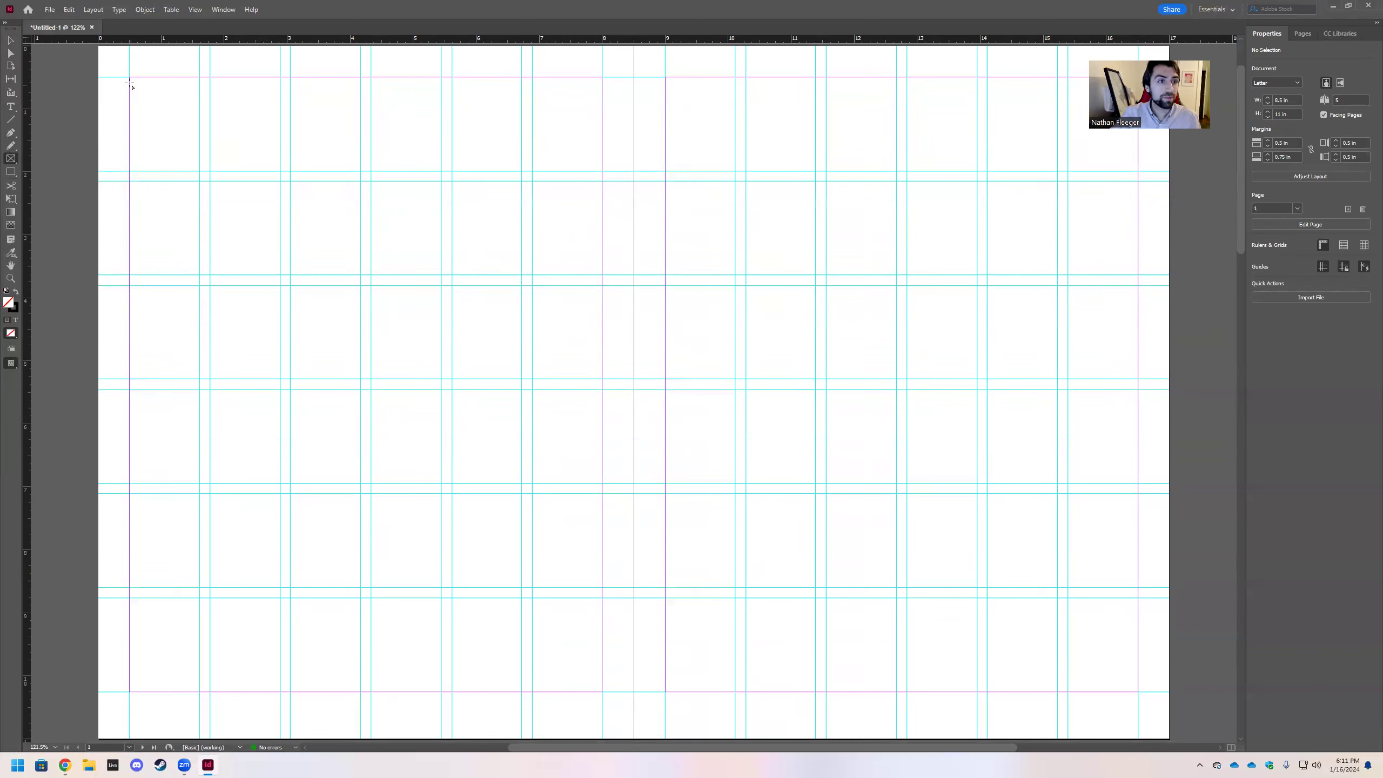
pyautogui.moveTo(129, 77); pyautogui.dragTo(360, 274)
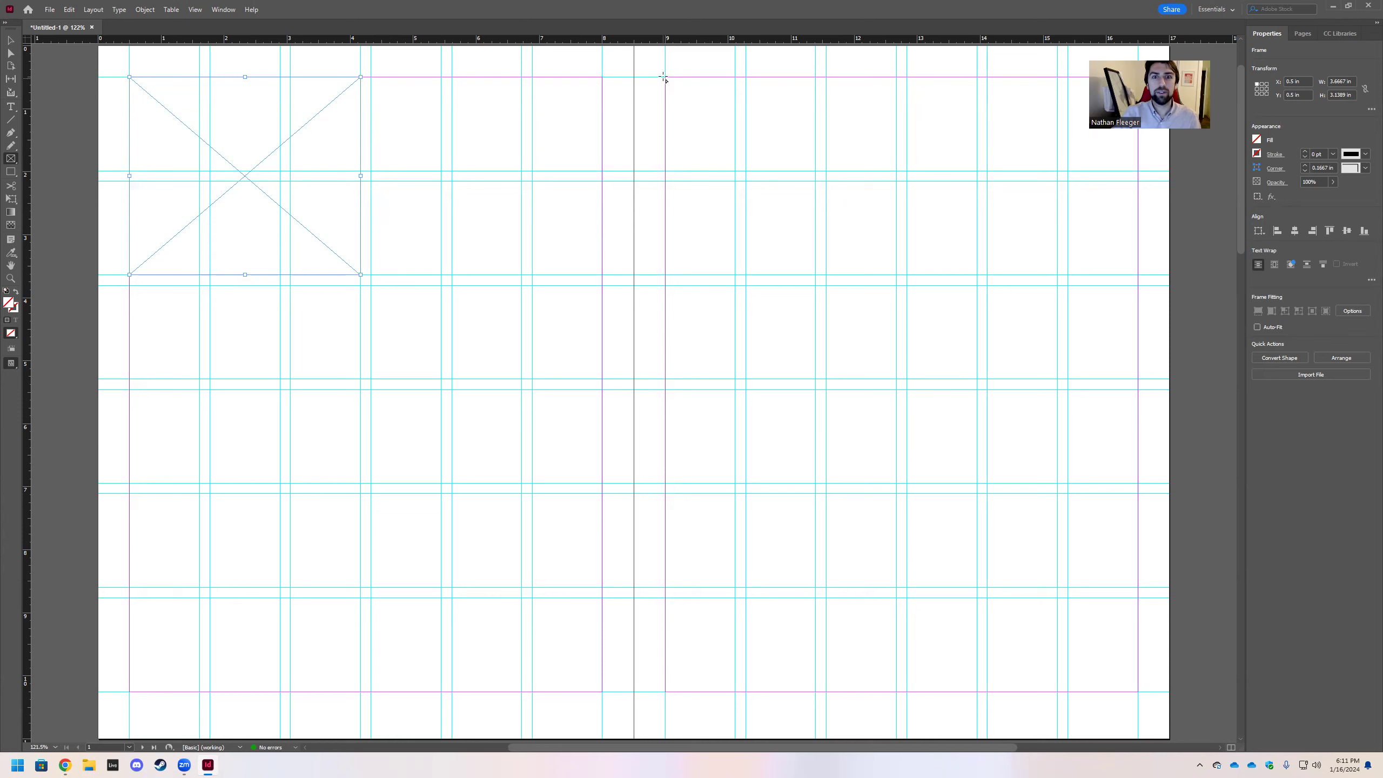
pyautogui.moveTo(666, 78); pyautogui.dragTo(1138, 692)
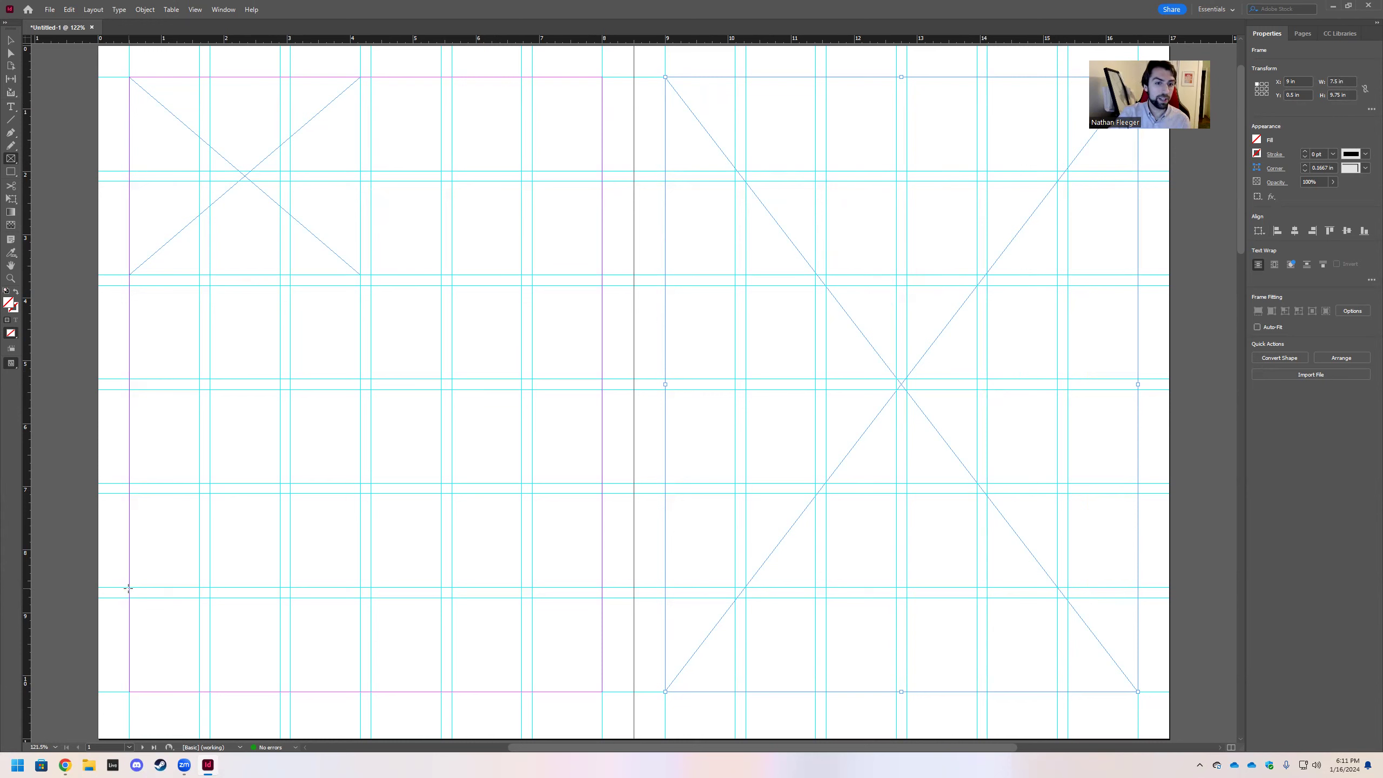
pyautogui.moveTo(128, 588); pyautogui.dragTo(371, 393)
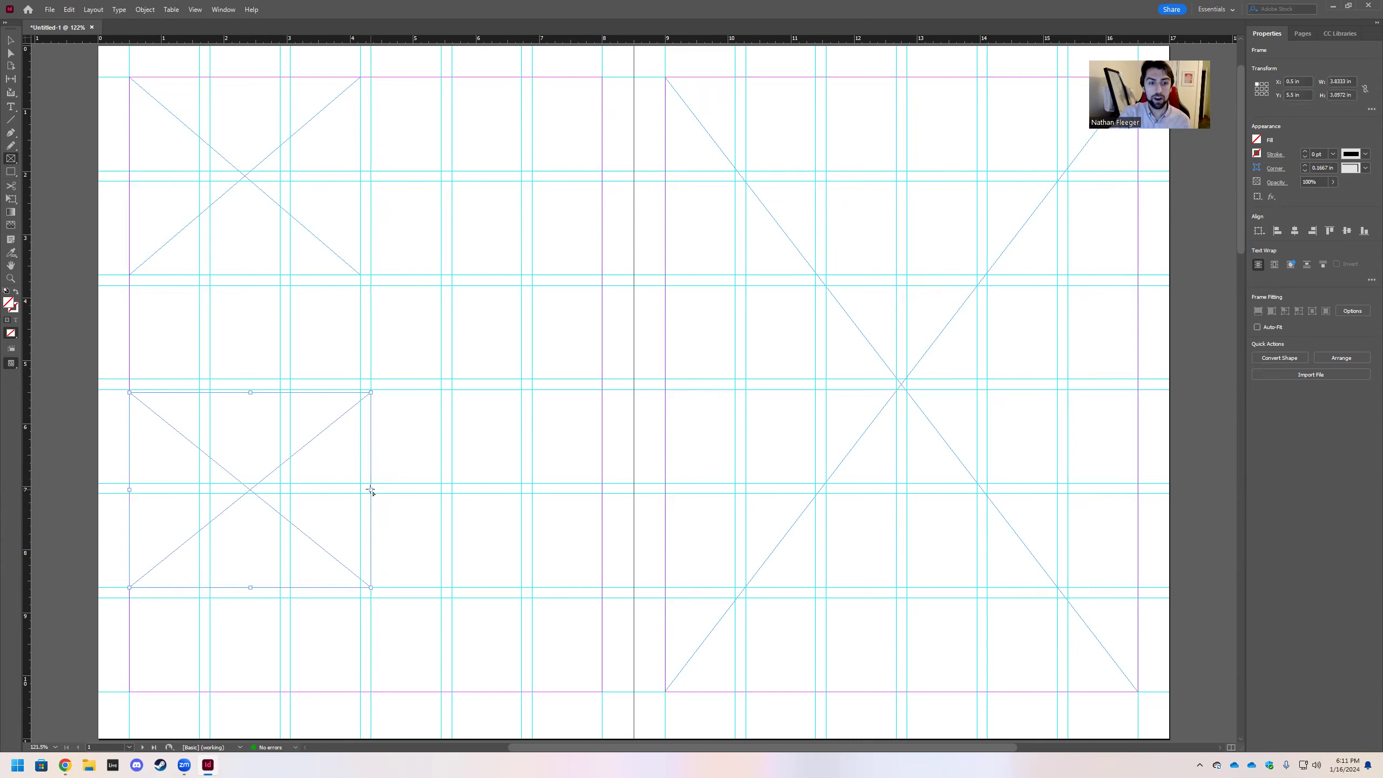
# Snap the lower-left frame's top and right edges to the guides, narrowing it to 3.6667 in
pyautogui.click(11, 41)
pyautogui.scroll(1, 336, 484)
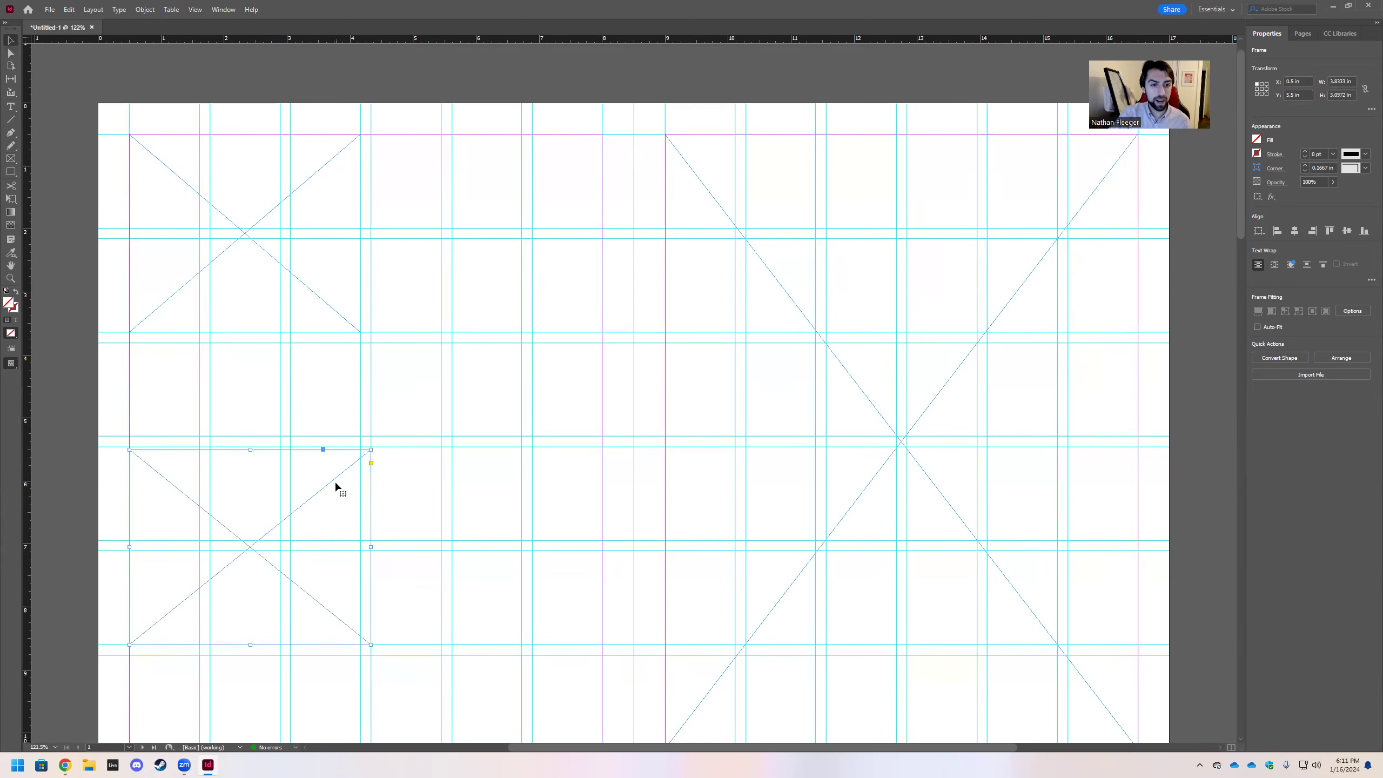
pyautogui.scroll(-1, 342, 460)
pyautogui.hotkey('ctrl', '=')
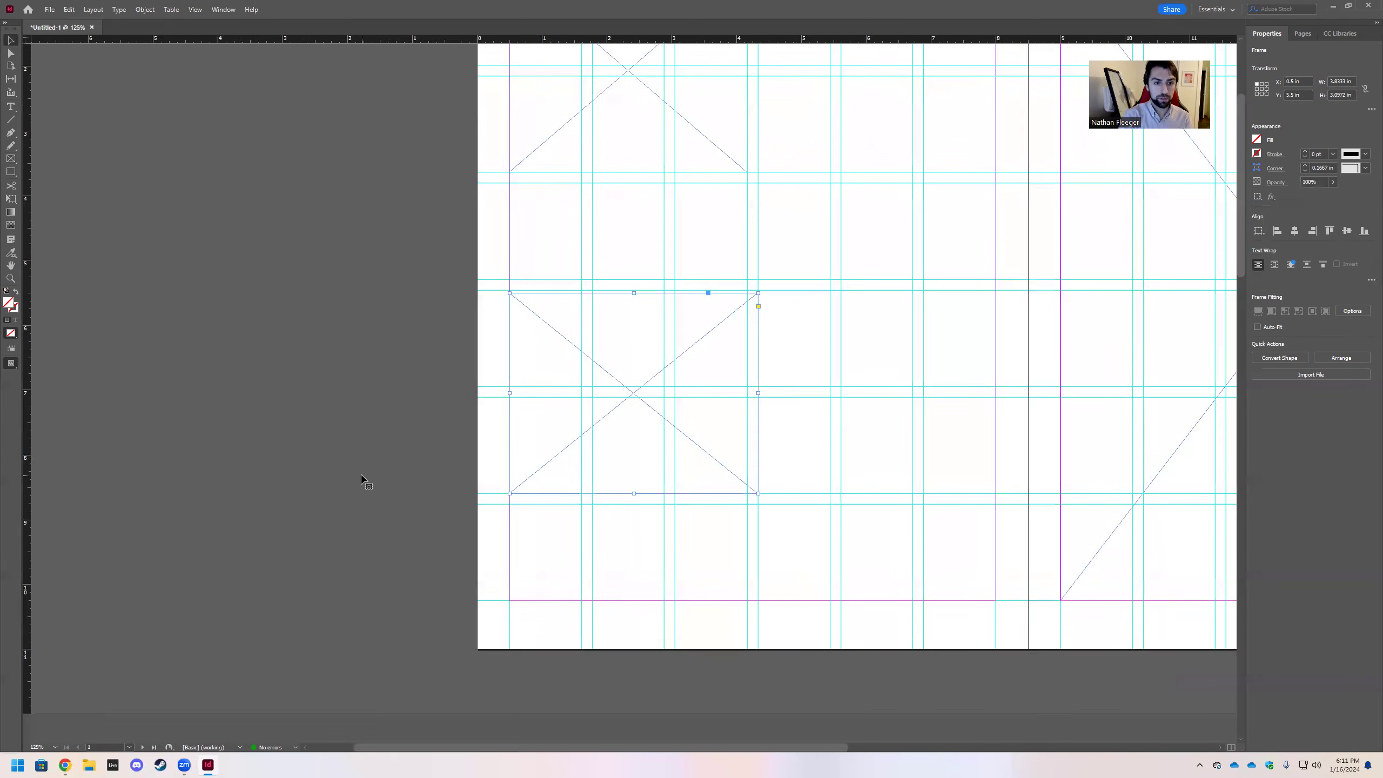
pyautogui.hotkey('ctrl', '=')
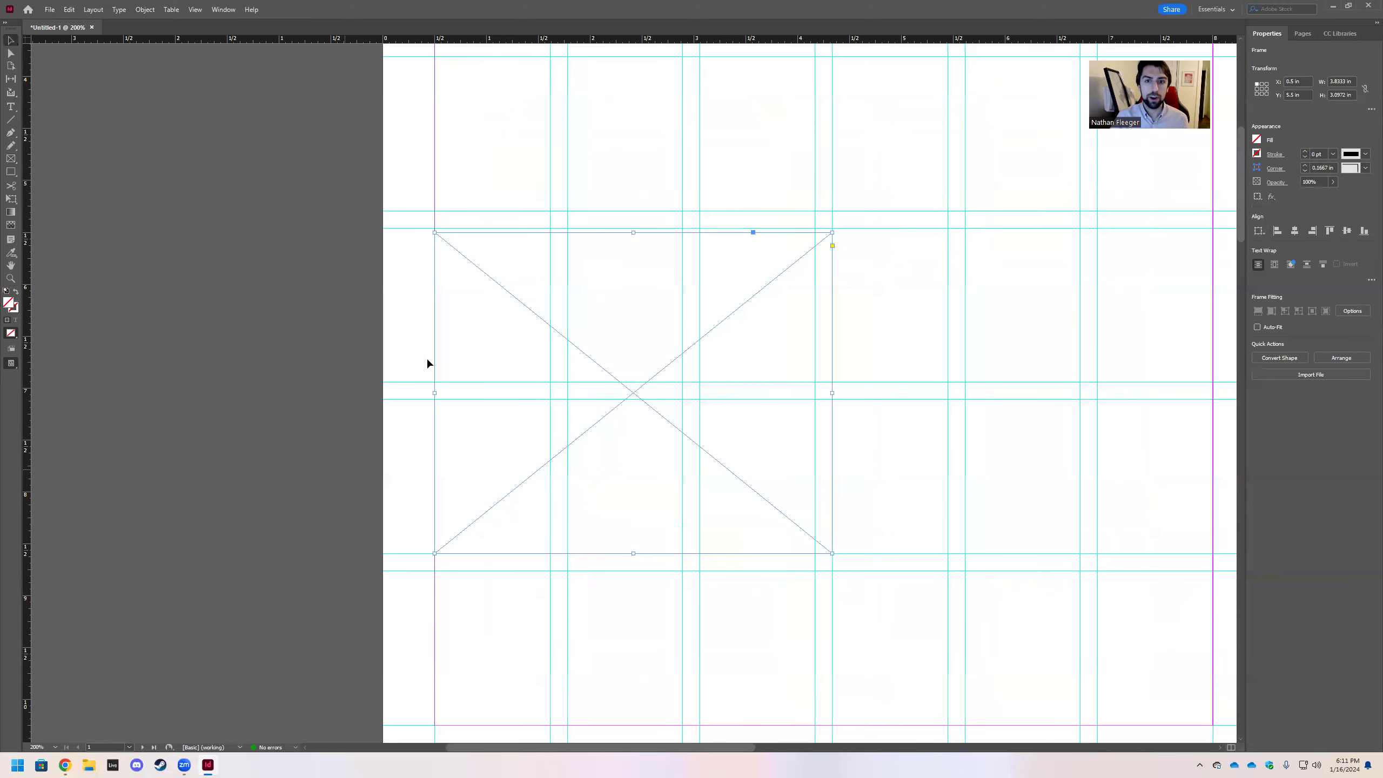
pyautogui.moveTo(636, 236); pyautogui.dragTo(636, 231)
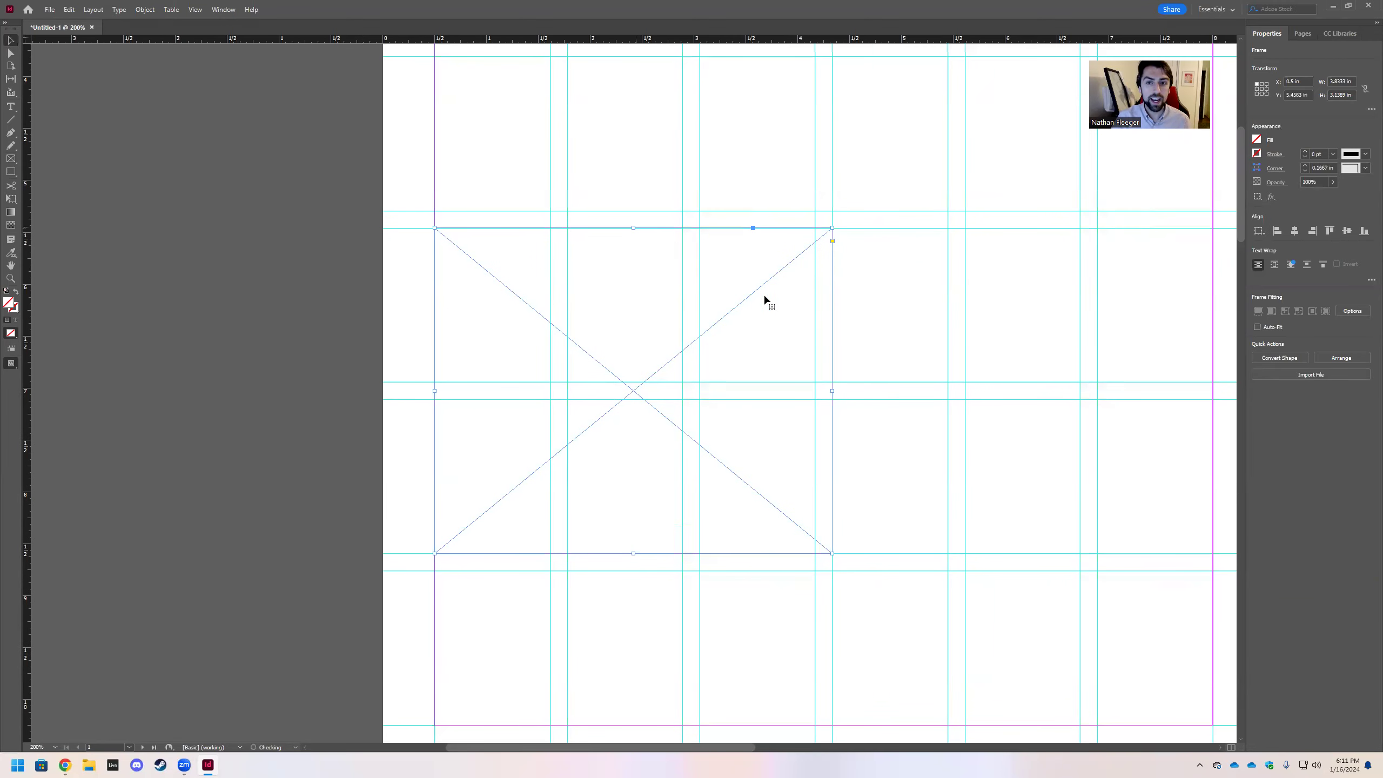
pyautogui.moveTo(832, 390); pyautogui.dragTo(815, 391)
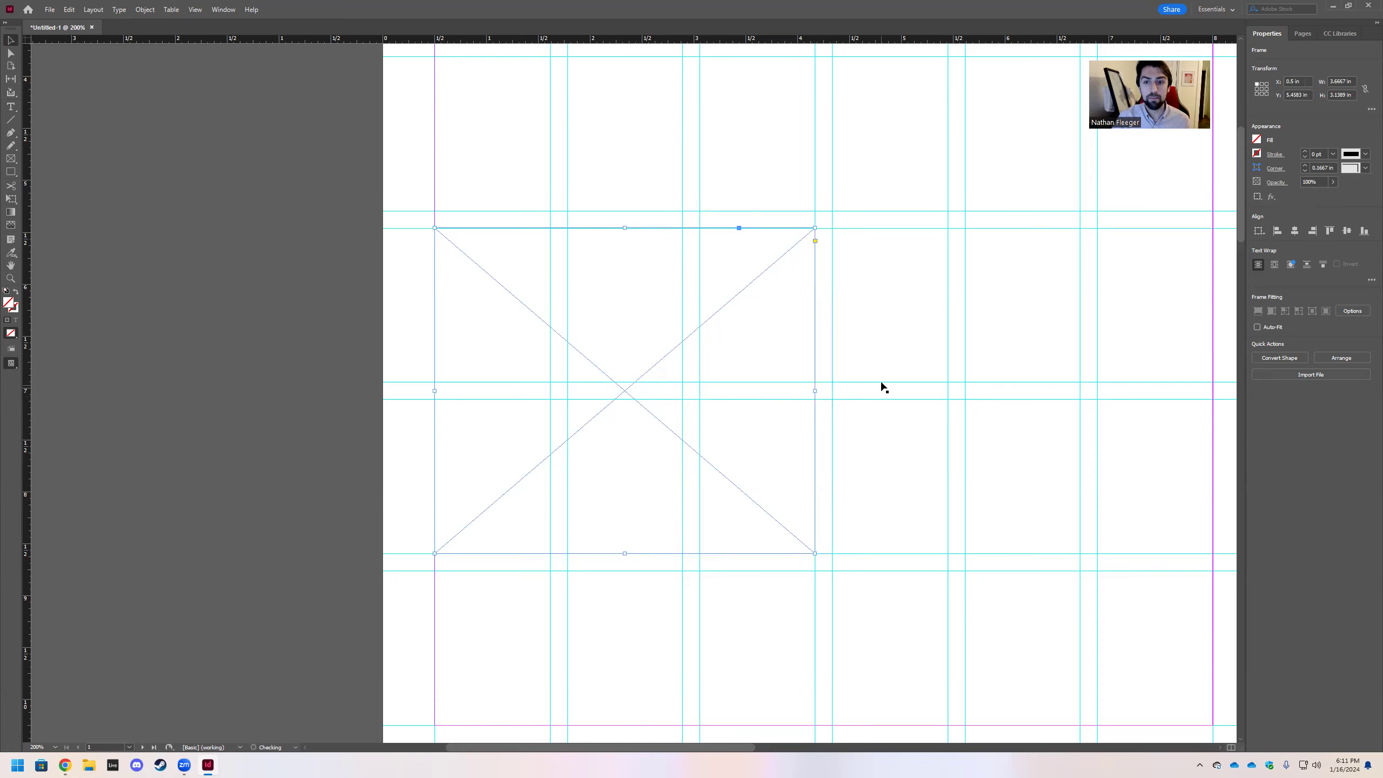
pyautogui.click(869, 335)
pyautogui.scroll(5, 827, 416)
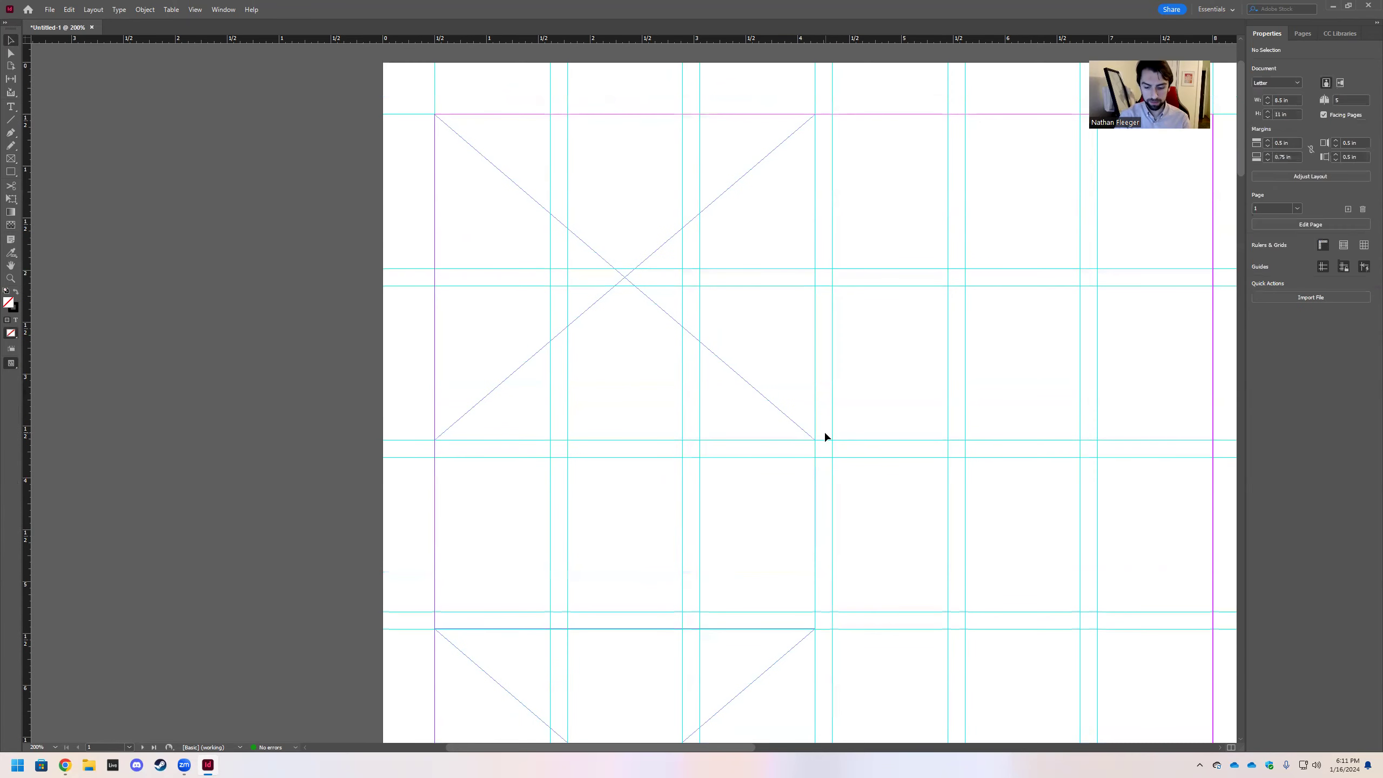
pyautogui.hotkey('ctrl', '-')
pyautogui.hotkey('ctrl', '-')
pyautogui.hscroll(3, 746, 326)
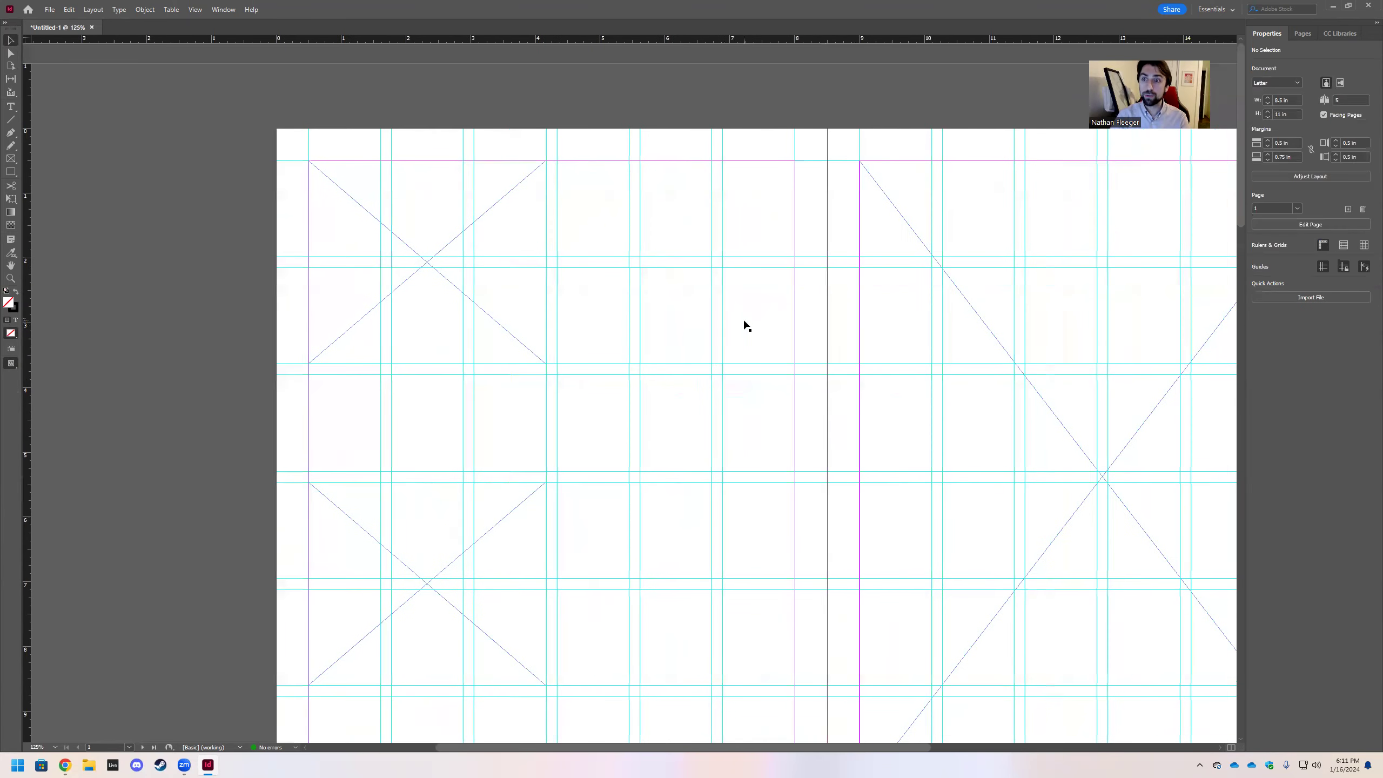
pyautogui.hscroll(3, 732, 319)
pyautogui.hscroll(-3, 630, 235)
pyautogui.scroll(-3, 630, 235)
pyautogui.scroll(3, 627, 275)
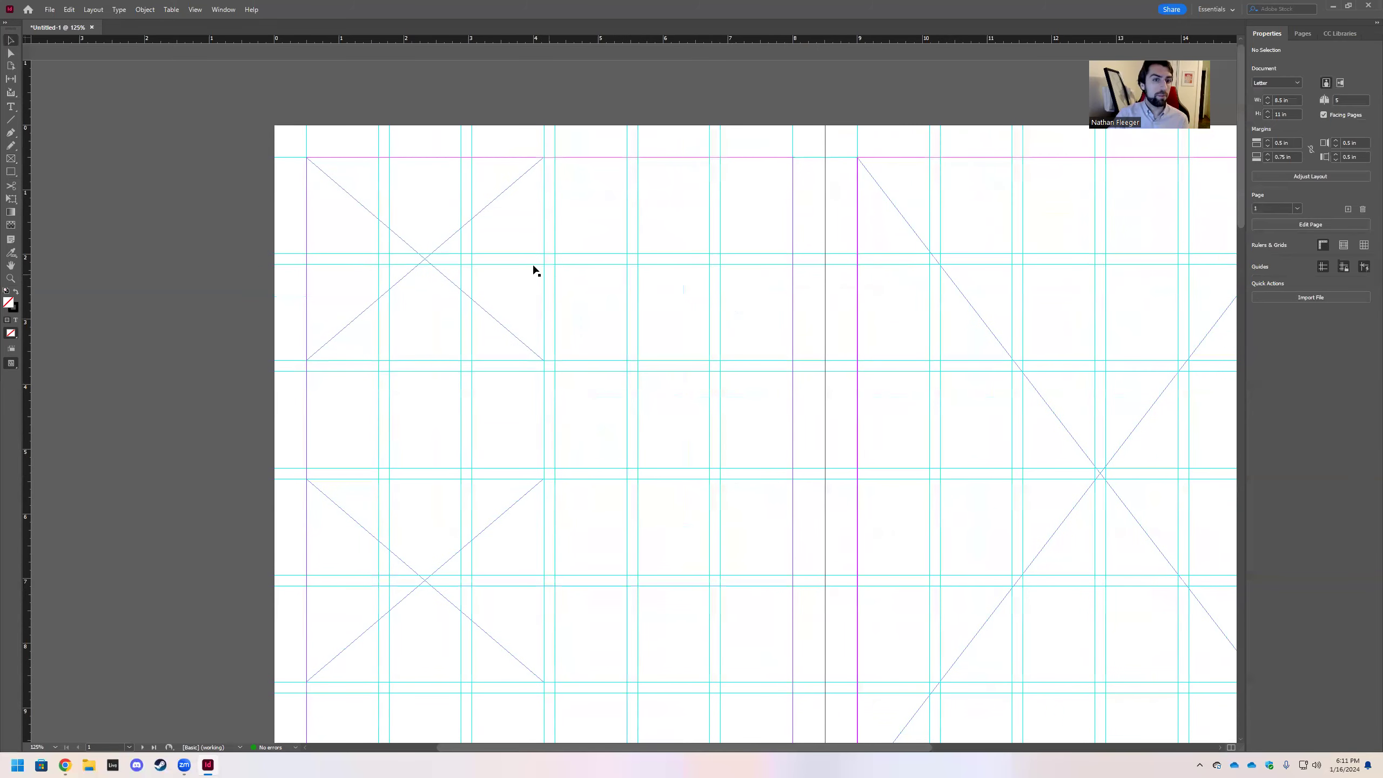
# Draw a 3.6667 × 6.4444 in rectangle frame down the left page's middle grid columns
pyautogui.click(10, 158)
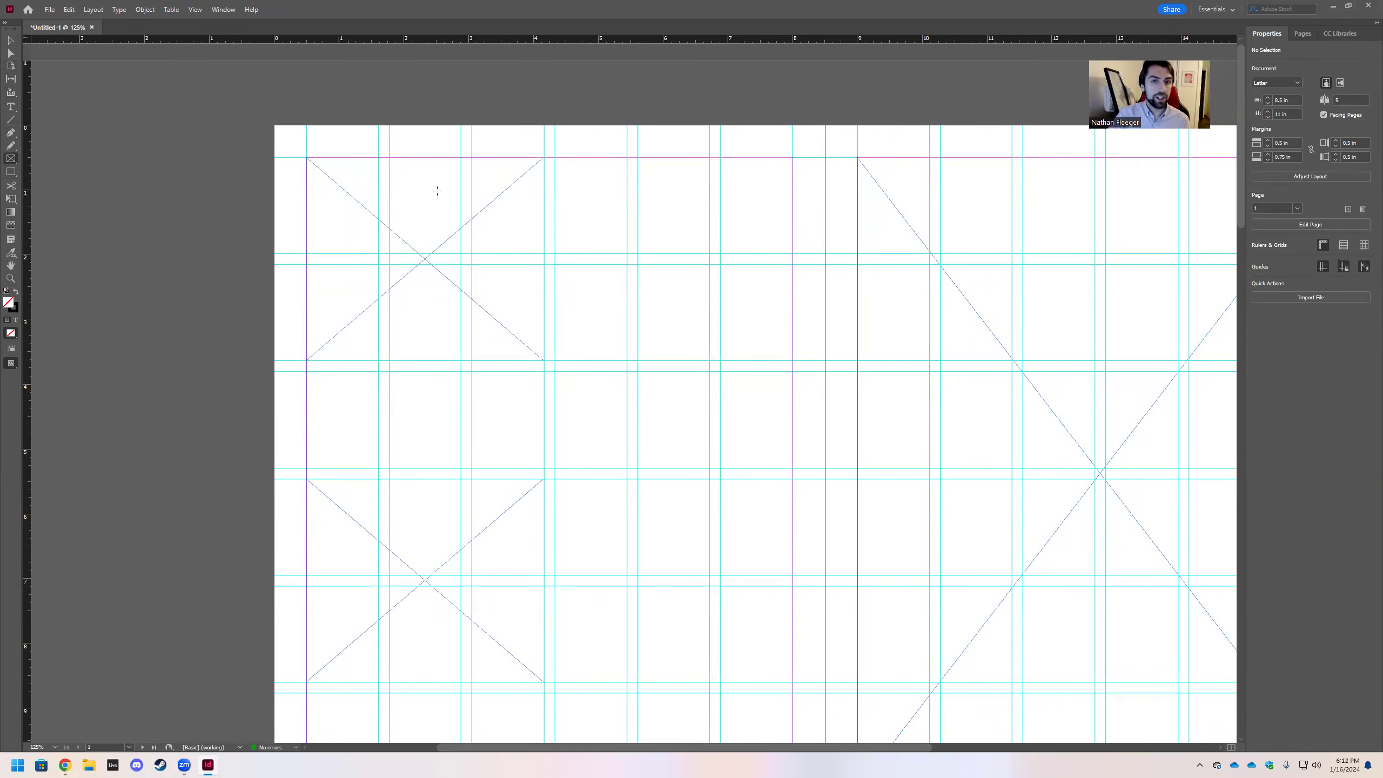
pyautogui.moveTo(555, 157); pyautogui.dragTo(793, 575)
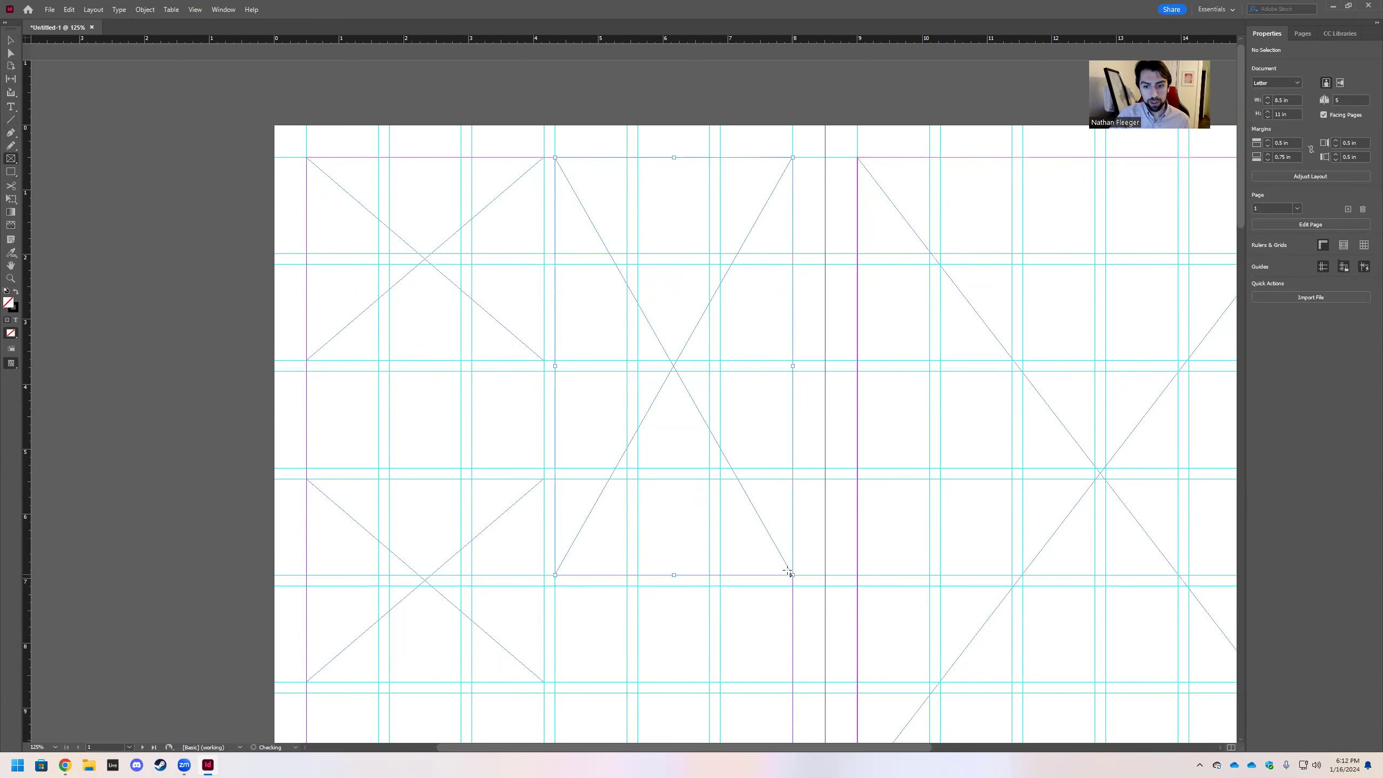
pyautogui.scroll(-2, 626, 327)
pyautogui.scroll(-2, 632, 357)
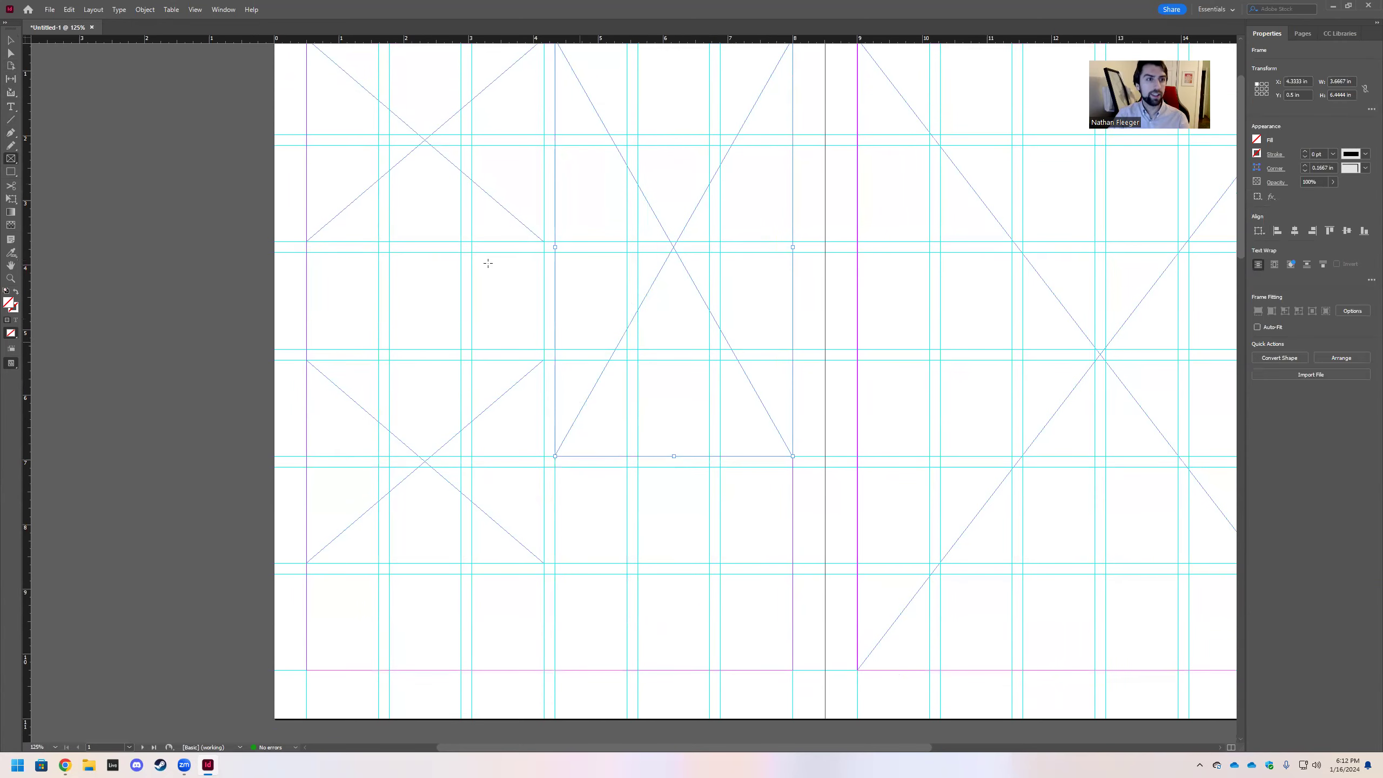
pyautogui.click(50, 10)
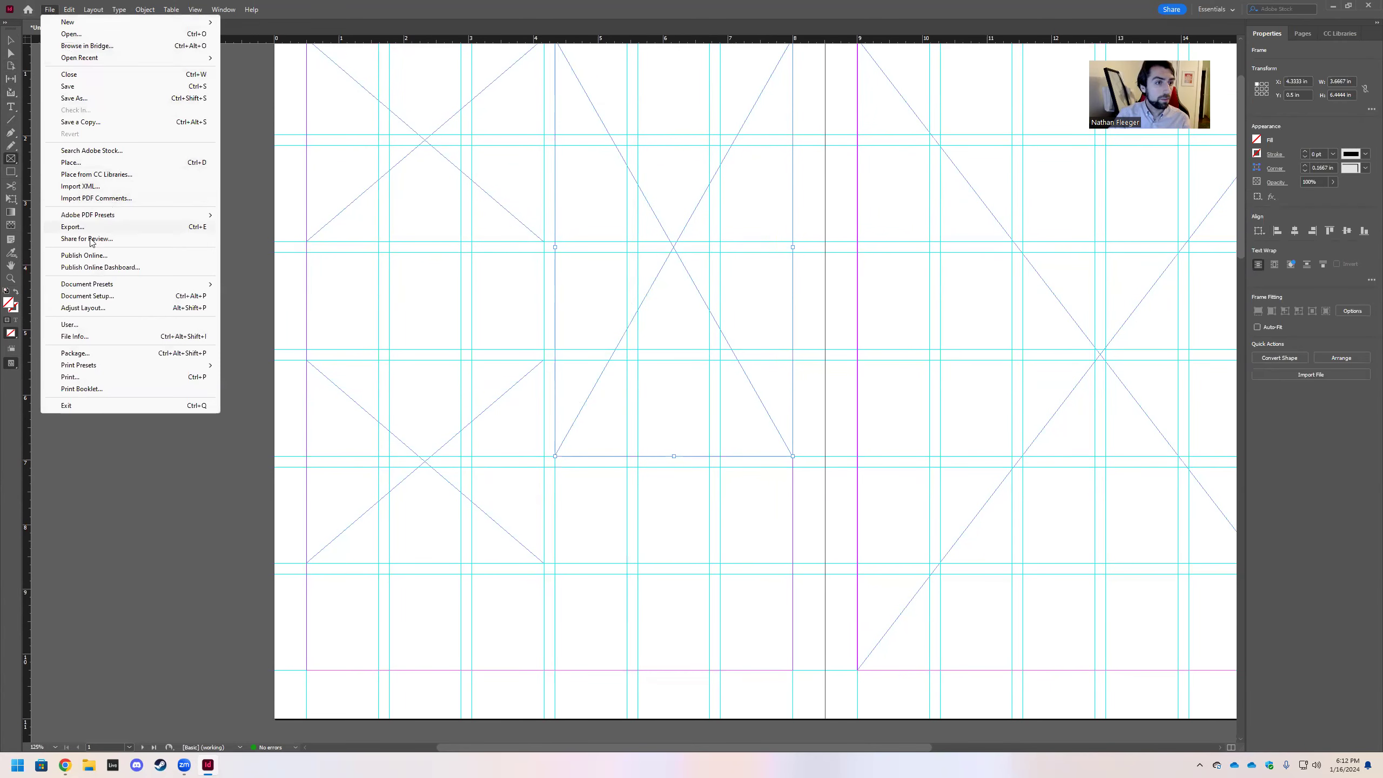
# Load four consecutive photos from the teaching videos folder for placing
pyautogui.click(90, 164)
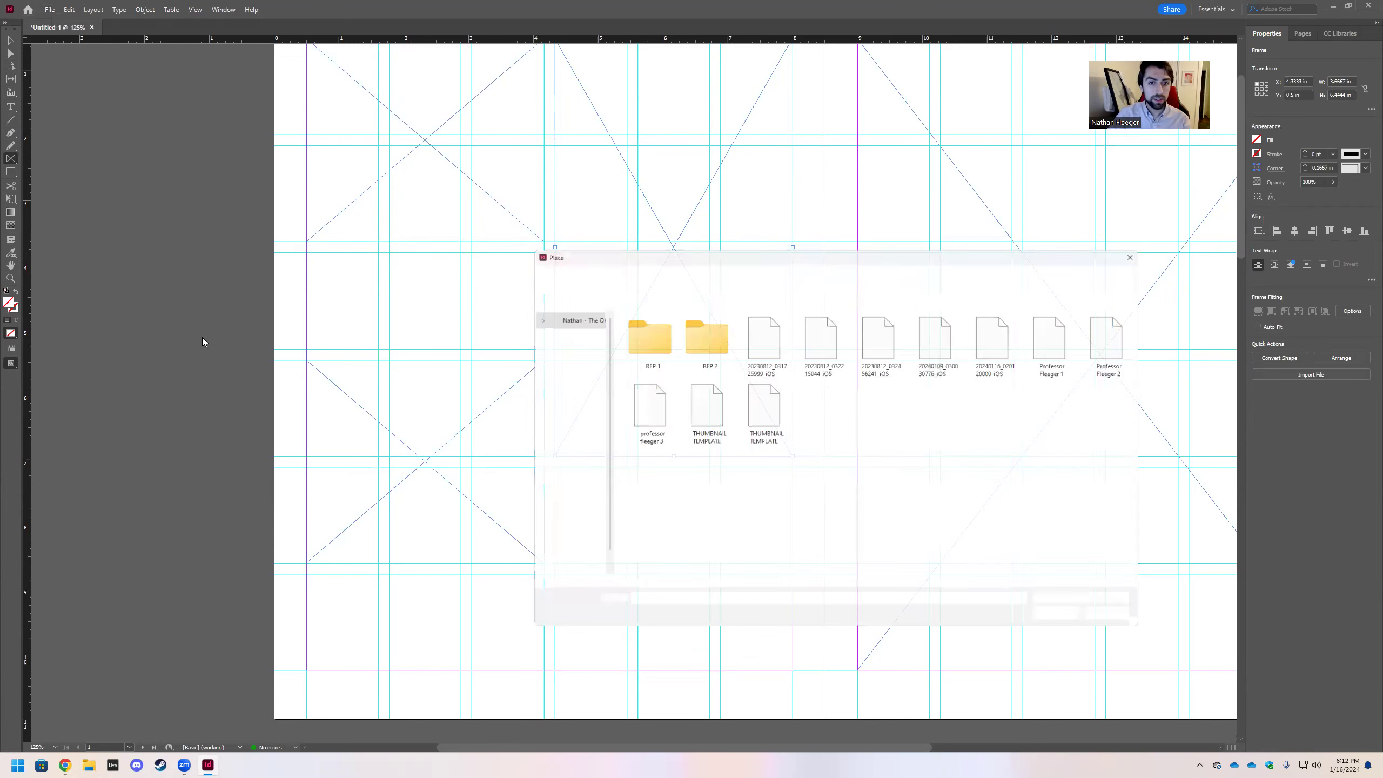
pyautogui.click(761, 349)
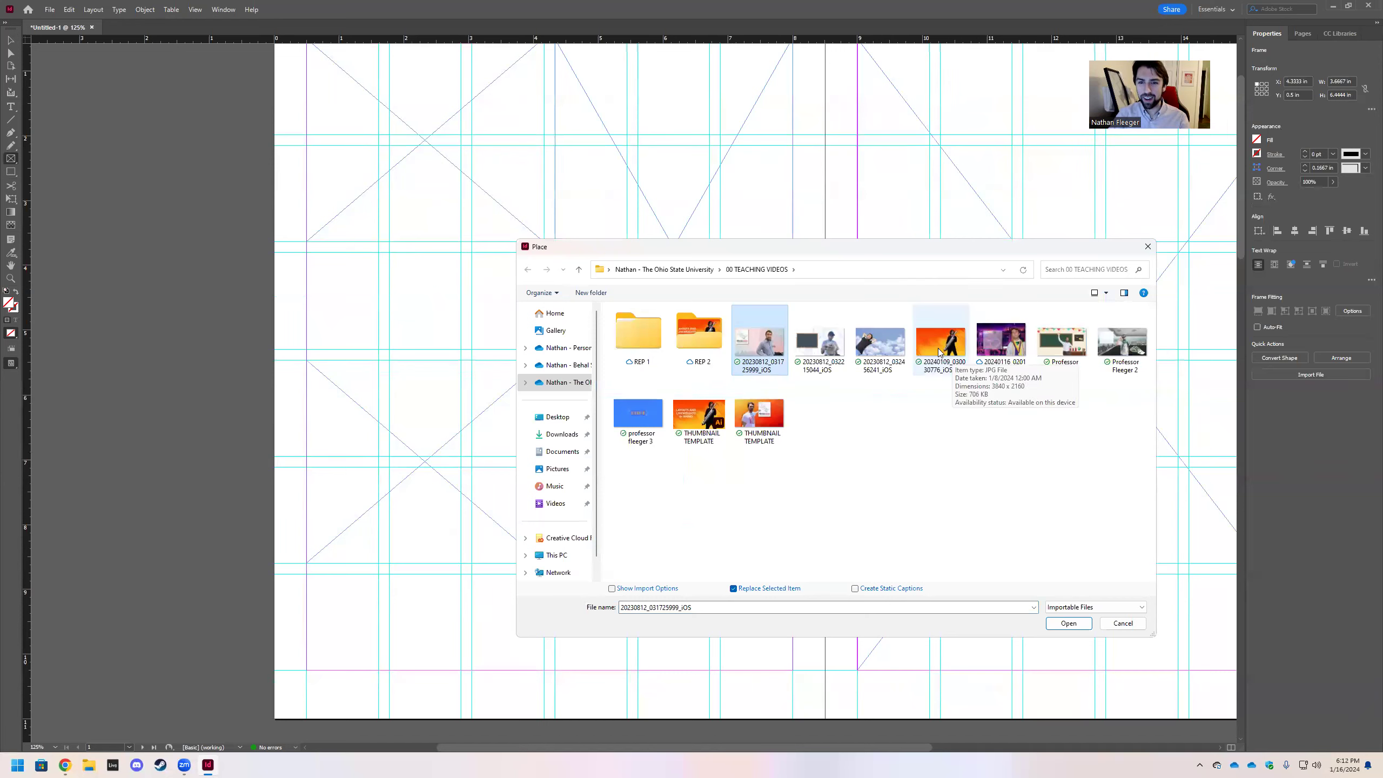
pyautogui.keyDown('shift'); pyautogui.click(891, 364); pyautogui.keyUp('shift')
pyautogui.press('Left')
pyautogui.keyDown('shift'); pyautogui.click(1010, 354); pyautogui.keyUp('shift')
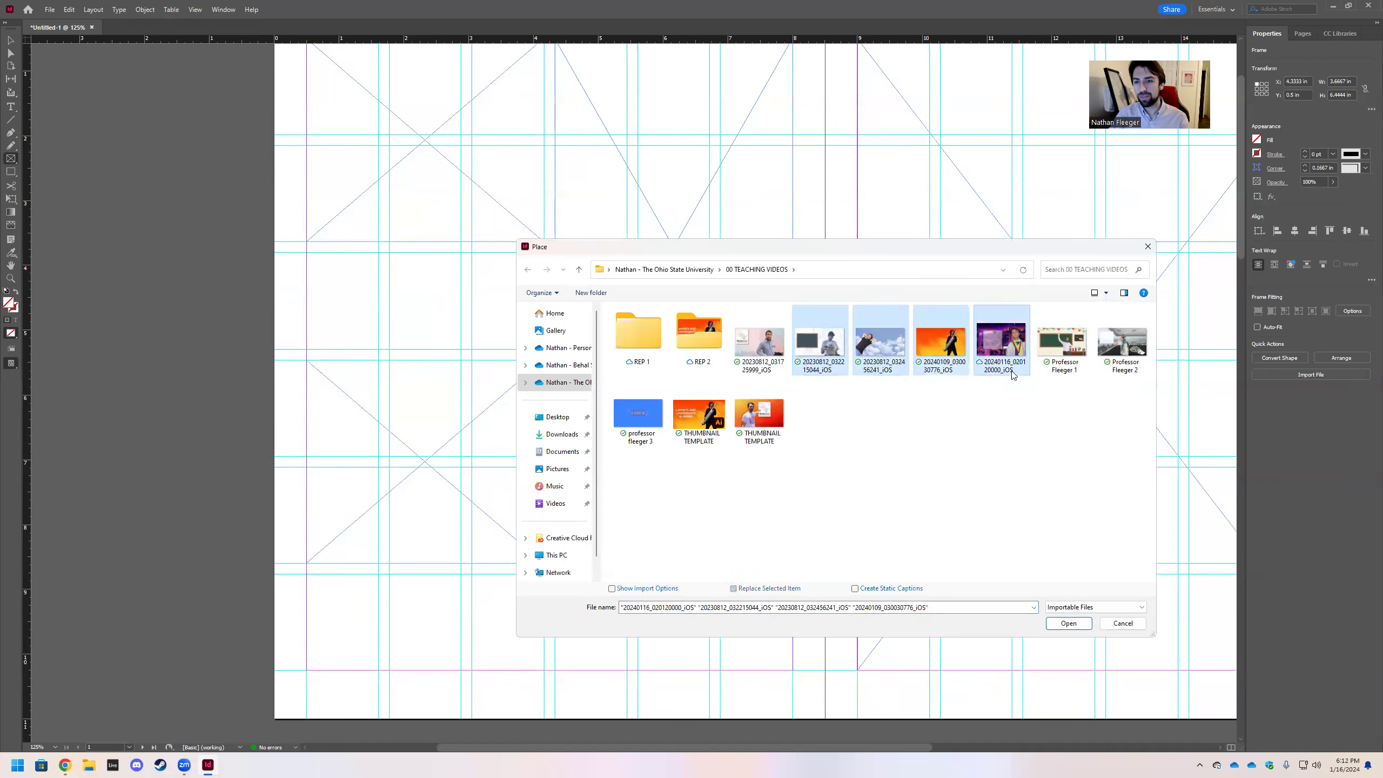
pyautogui.click(1069, 623)
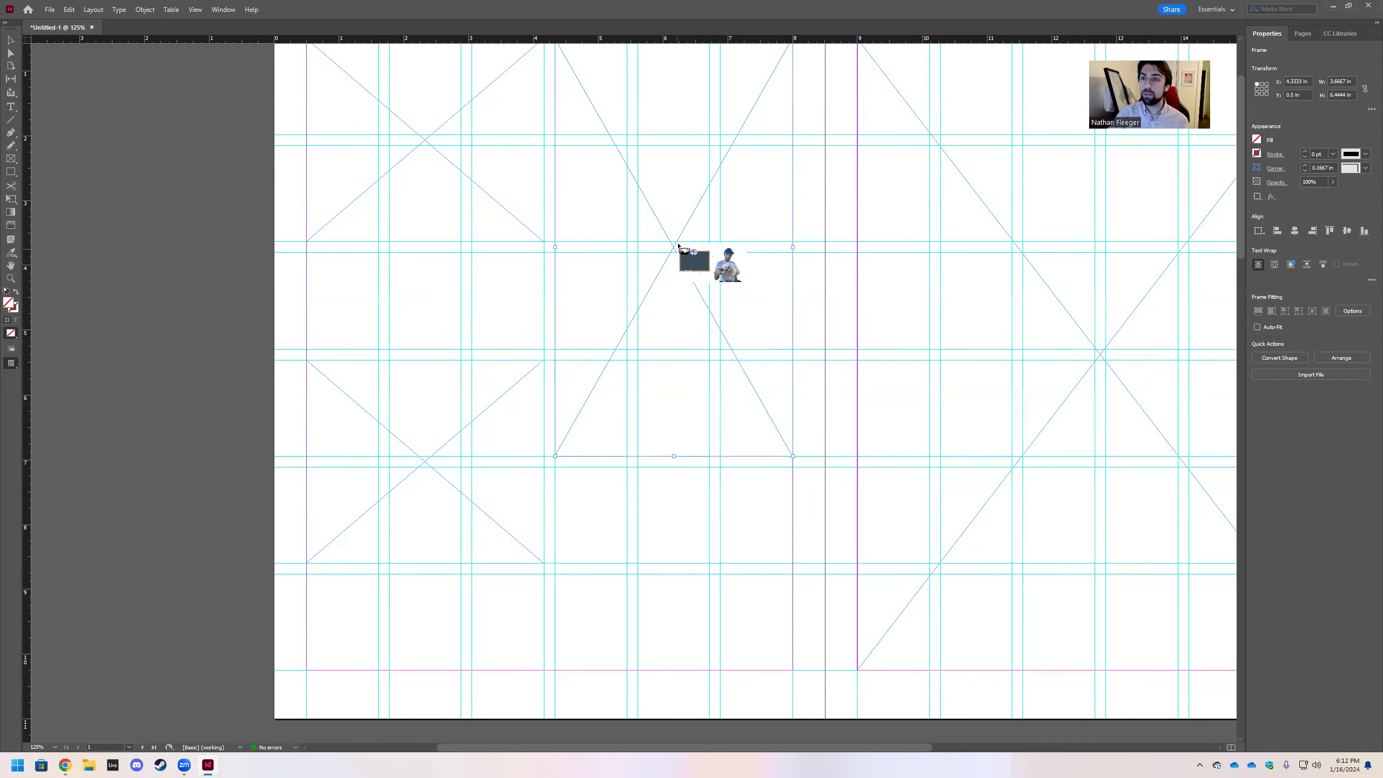
# Place the photos: chalkboard middle, sky top-left, orange keytar right page, purple lower-left
pyautogui.click(682, 249)
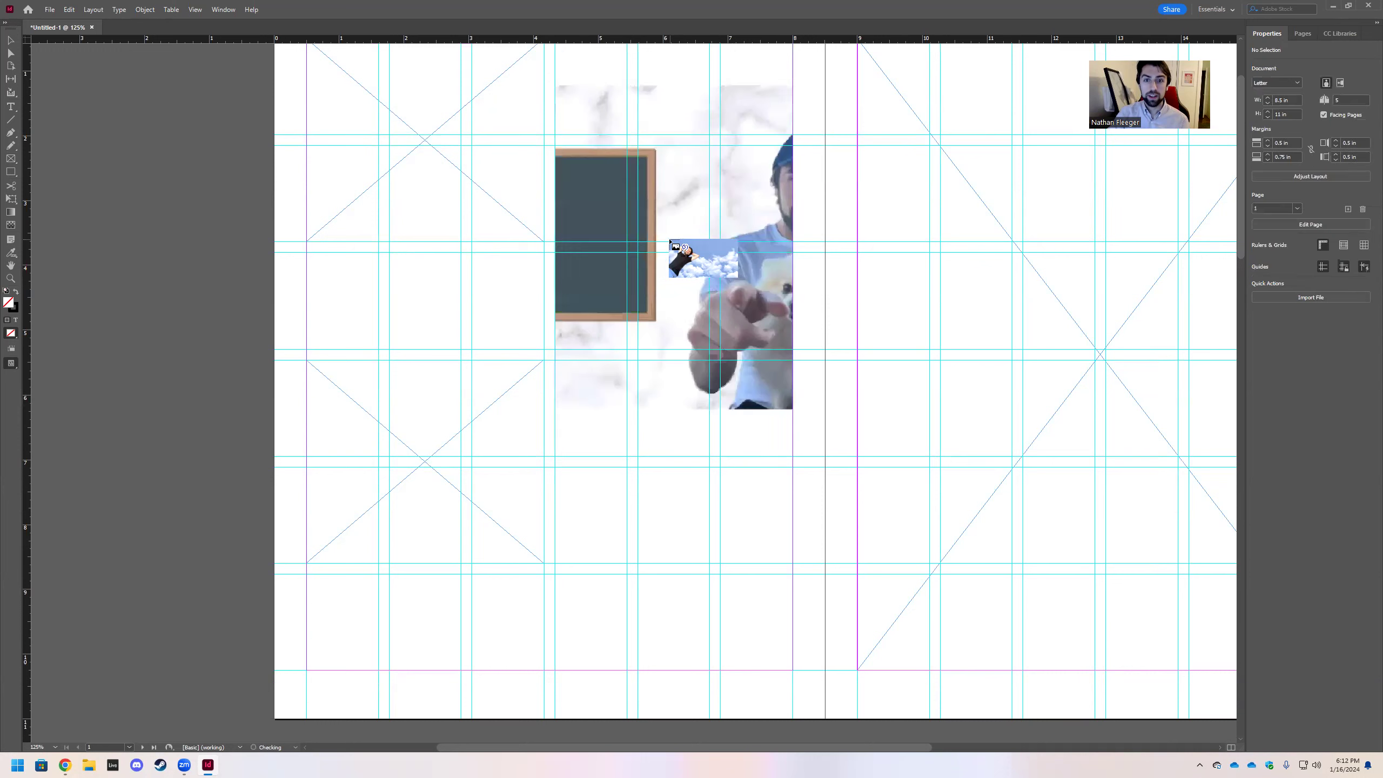
pyautogui.click(415, 140)
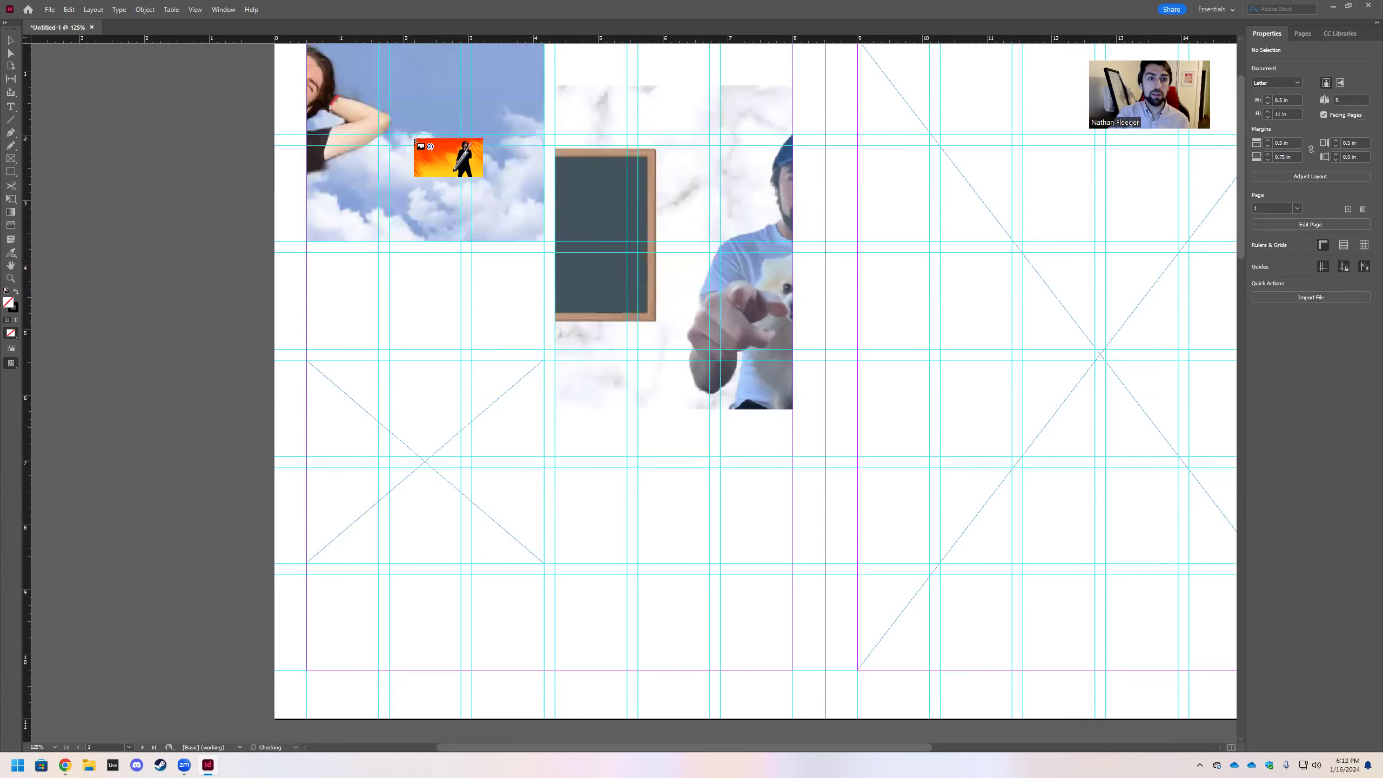
pyautogui.click(977, 202)
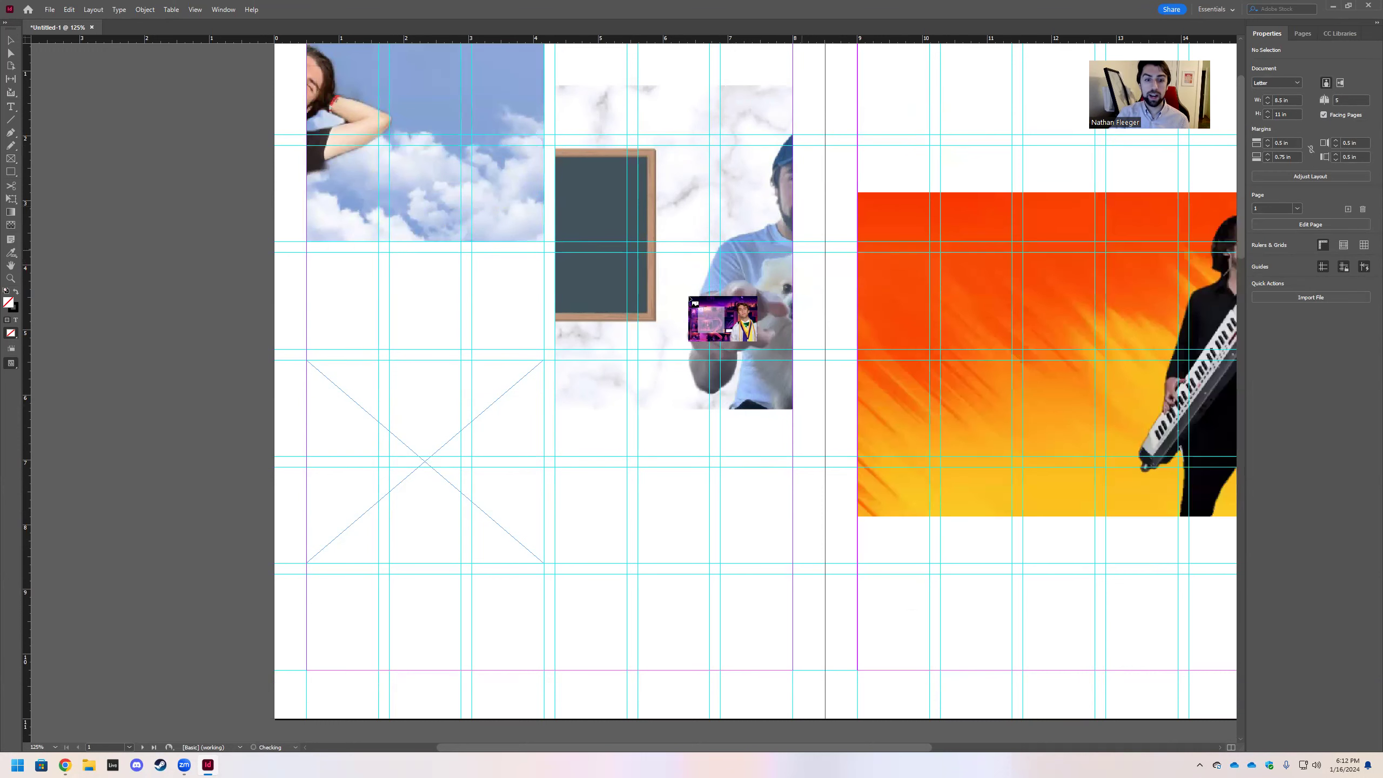
pyautogui.click(408, 422)
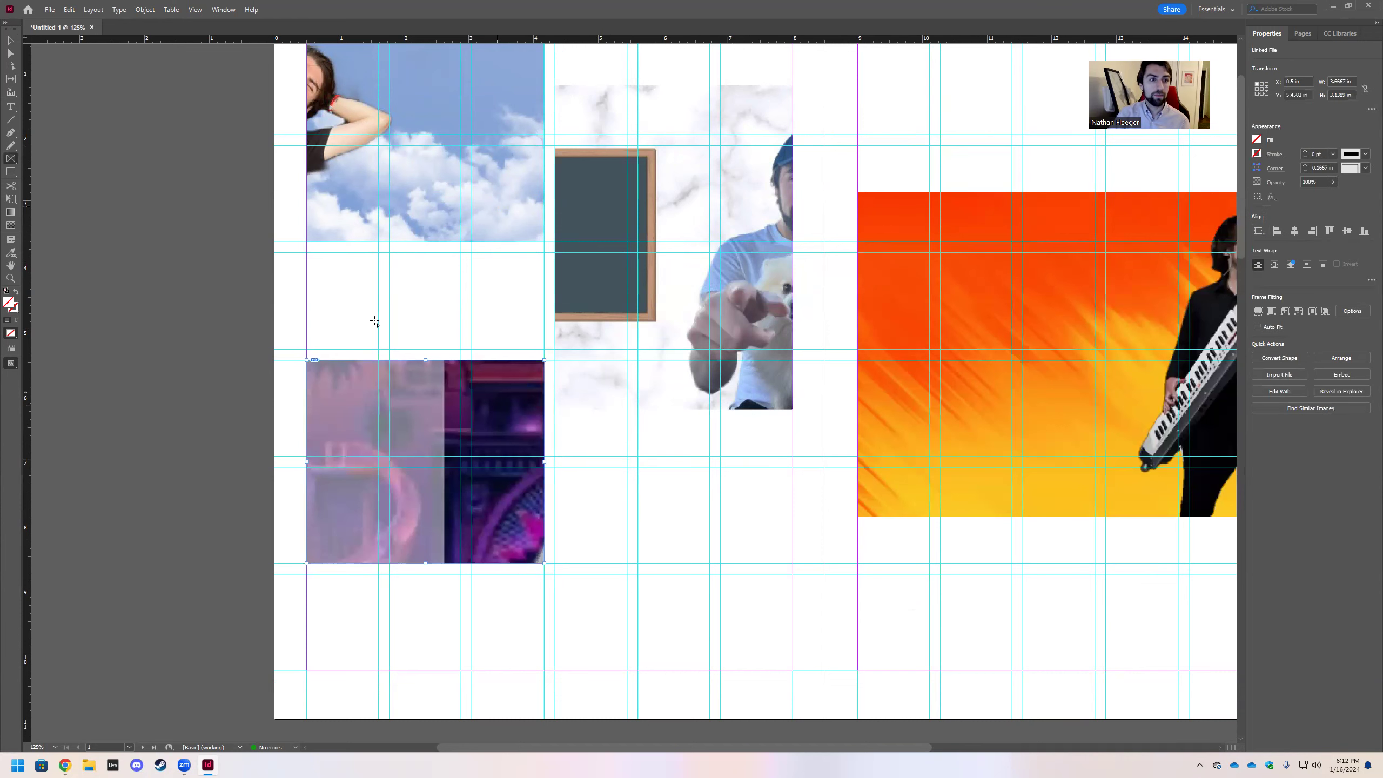
pyautogui.click(52, 10)
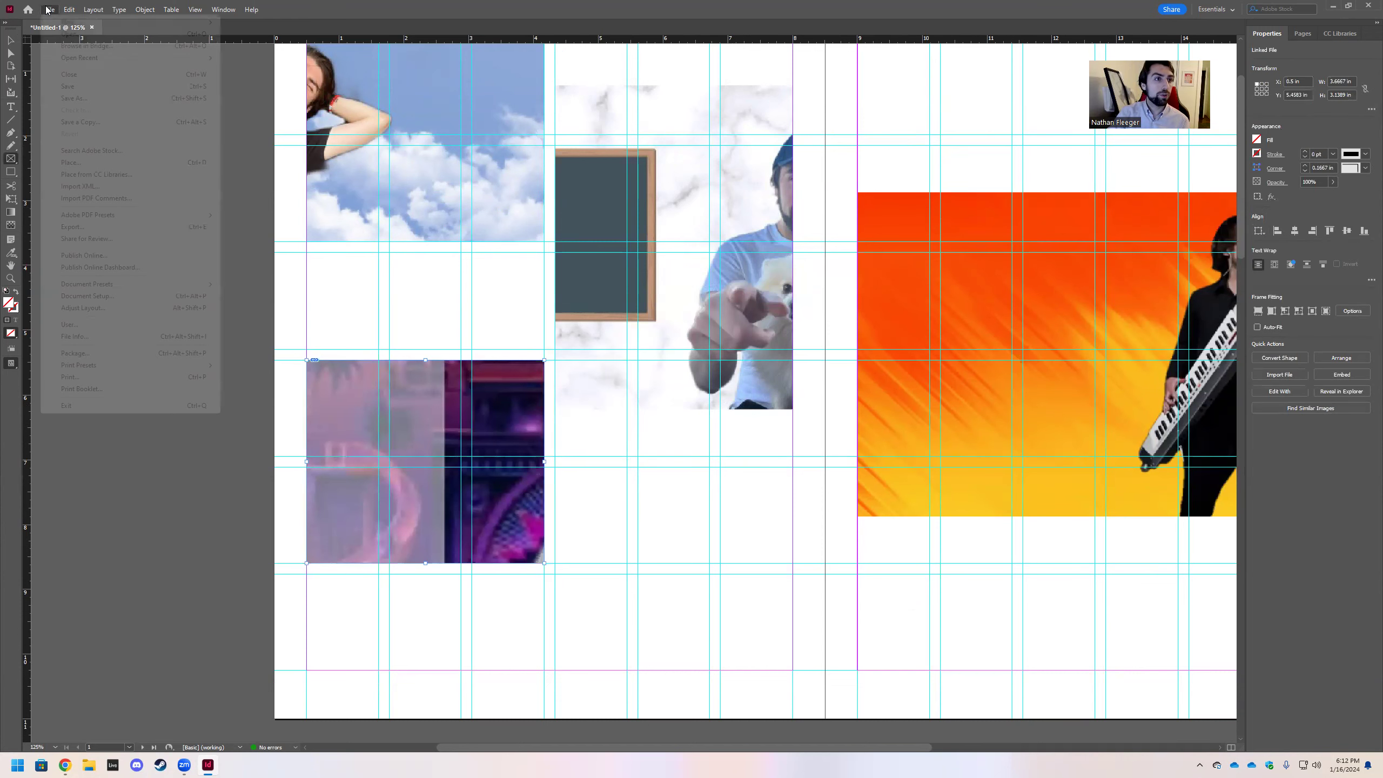
# Place the 20230812_031725999_iOS photo into the lower-left frame
pyautogui.click(96, 164)
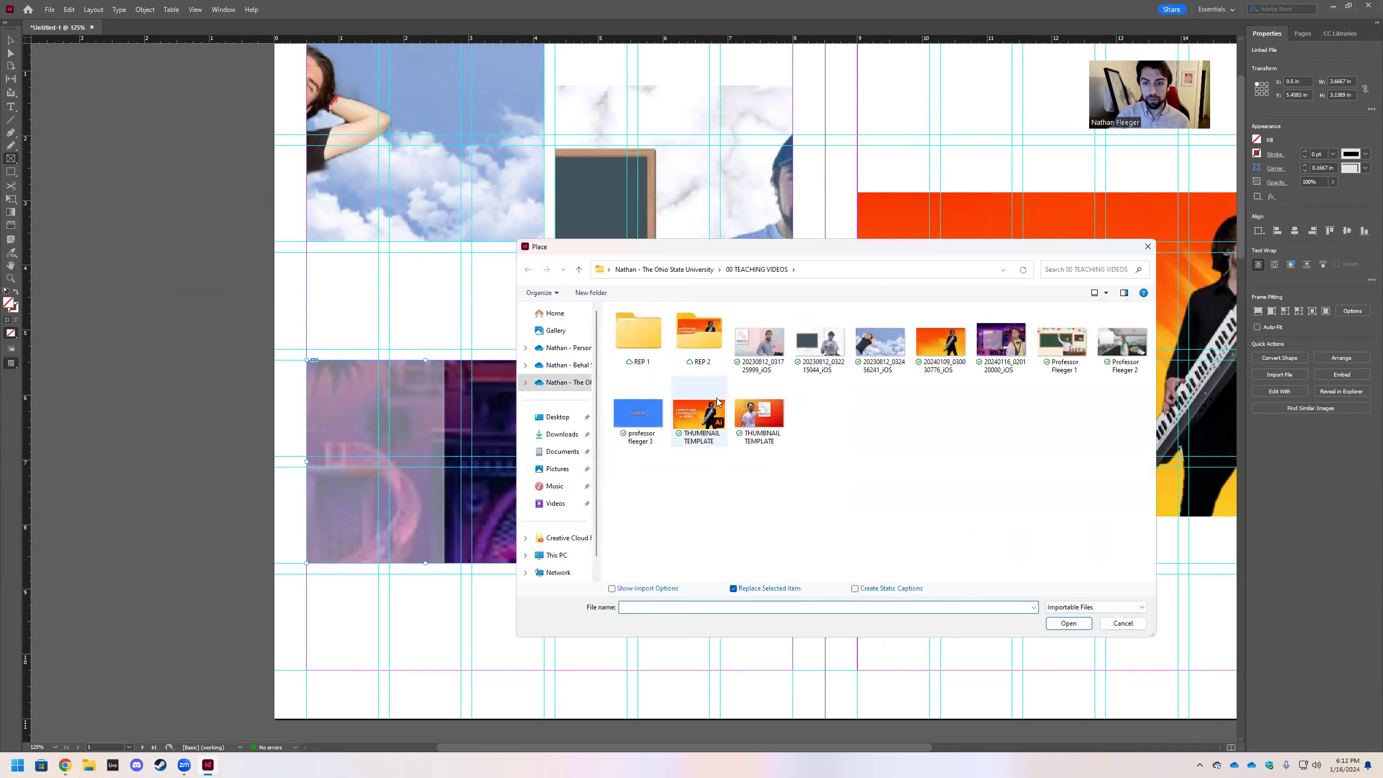
pyautogui.click(760, 342)
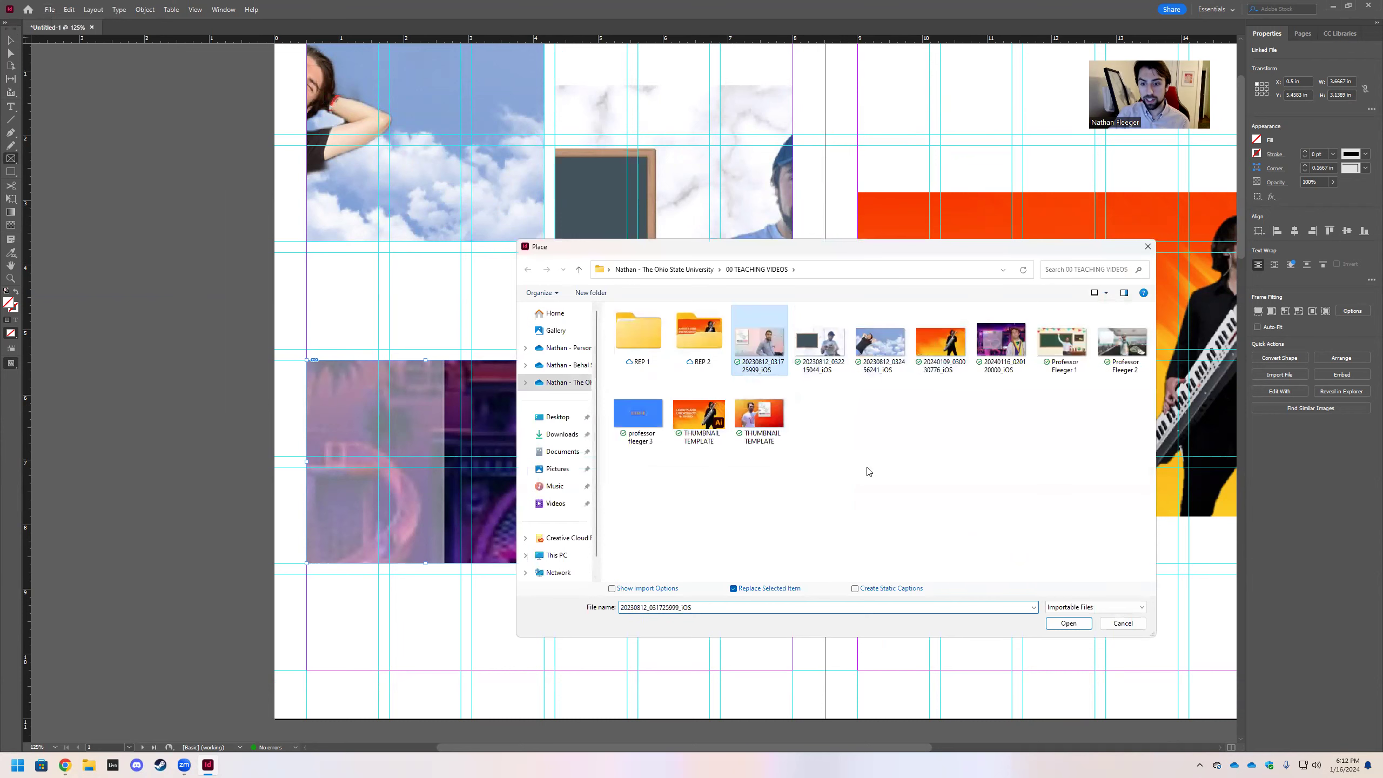
pyautogui.click(1067, 623)
pyautogui.click(809, 496)
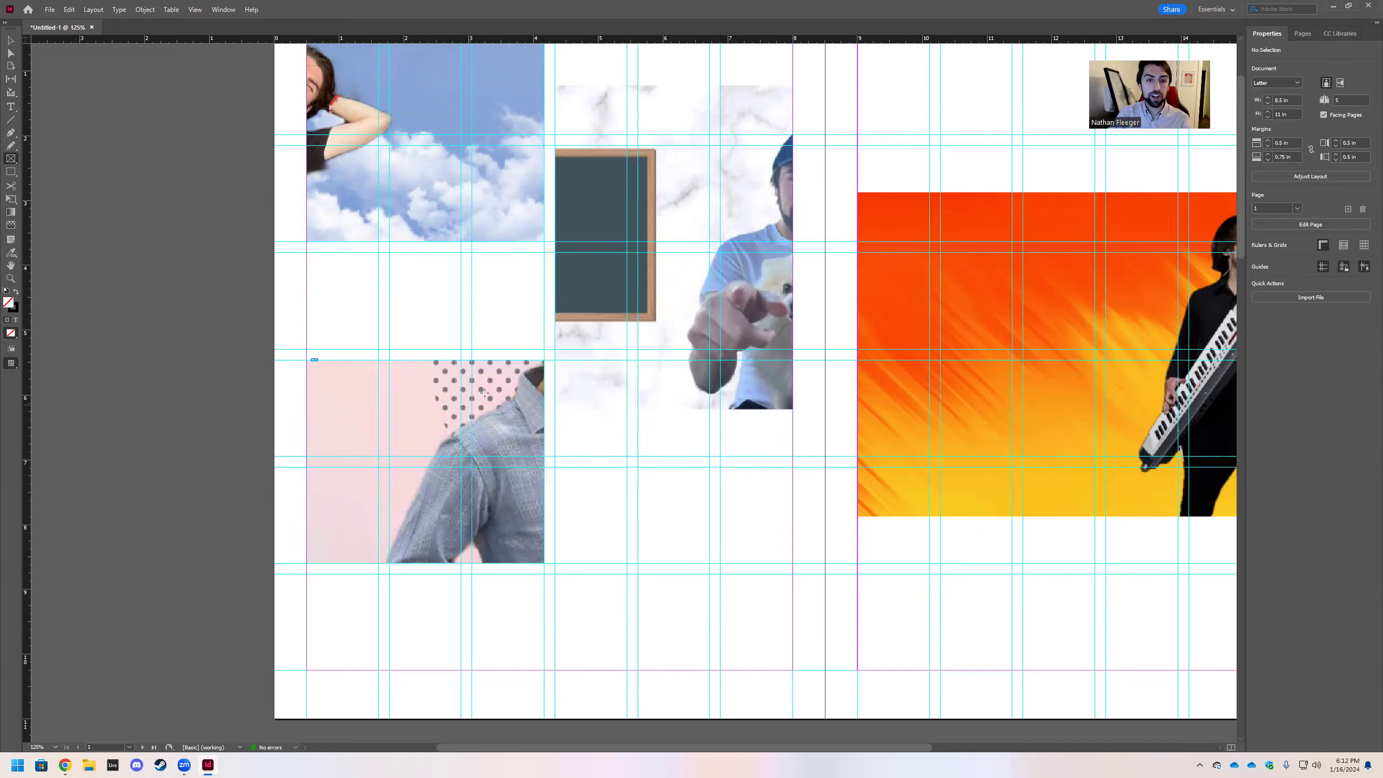
# Select the pink photo frame and place the professor fleeger 3 image into it
pyautogui.click(9, 41)
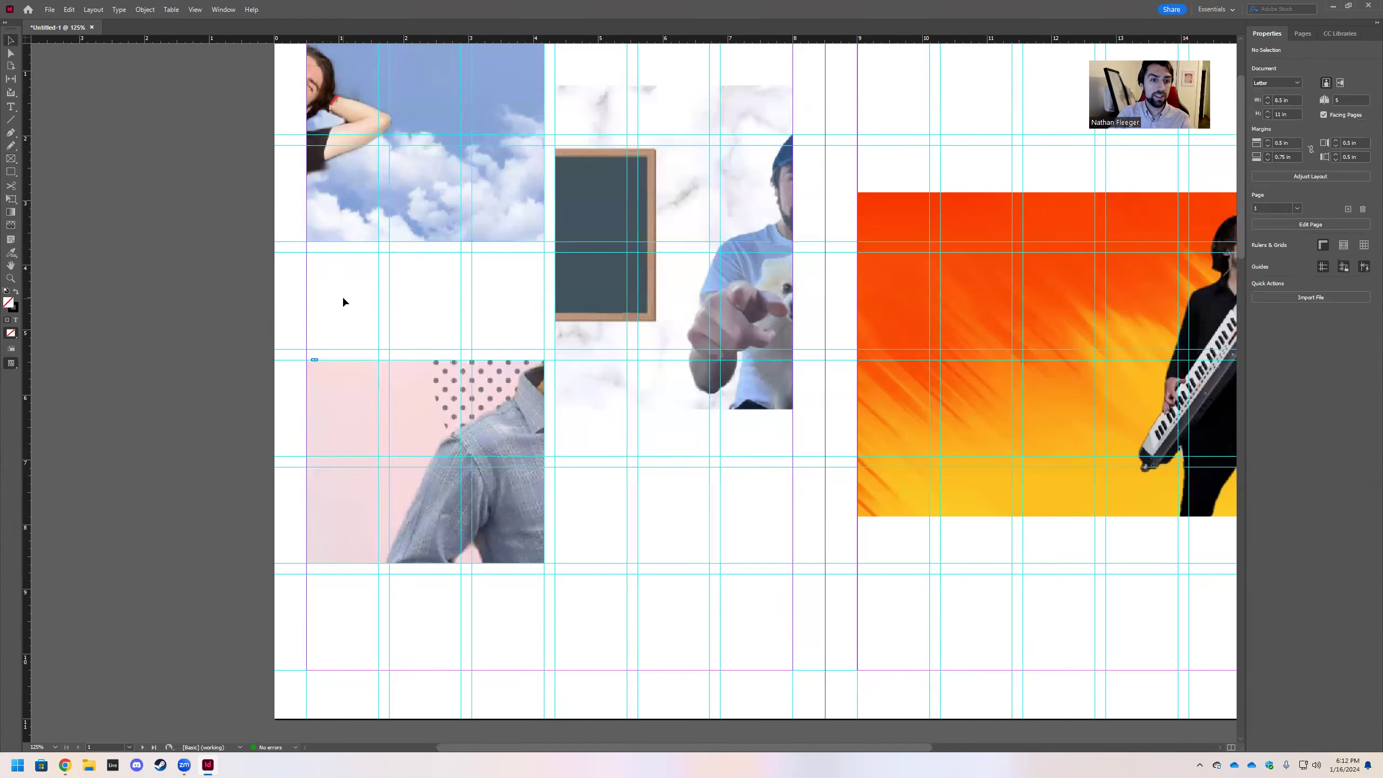
pyautogui.click(386, 392)
pyautogui.click(49, 10)
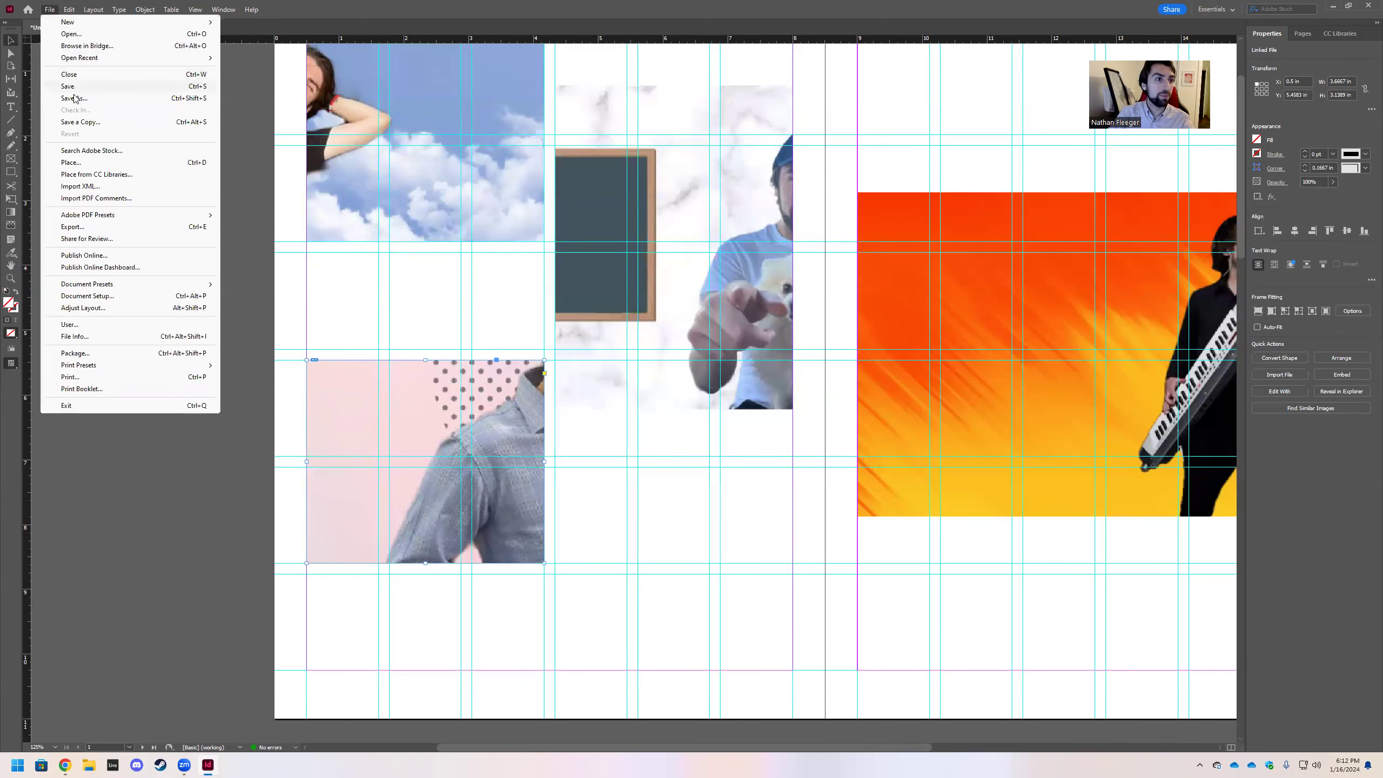
pyautogui.click(87, 167)
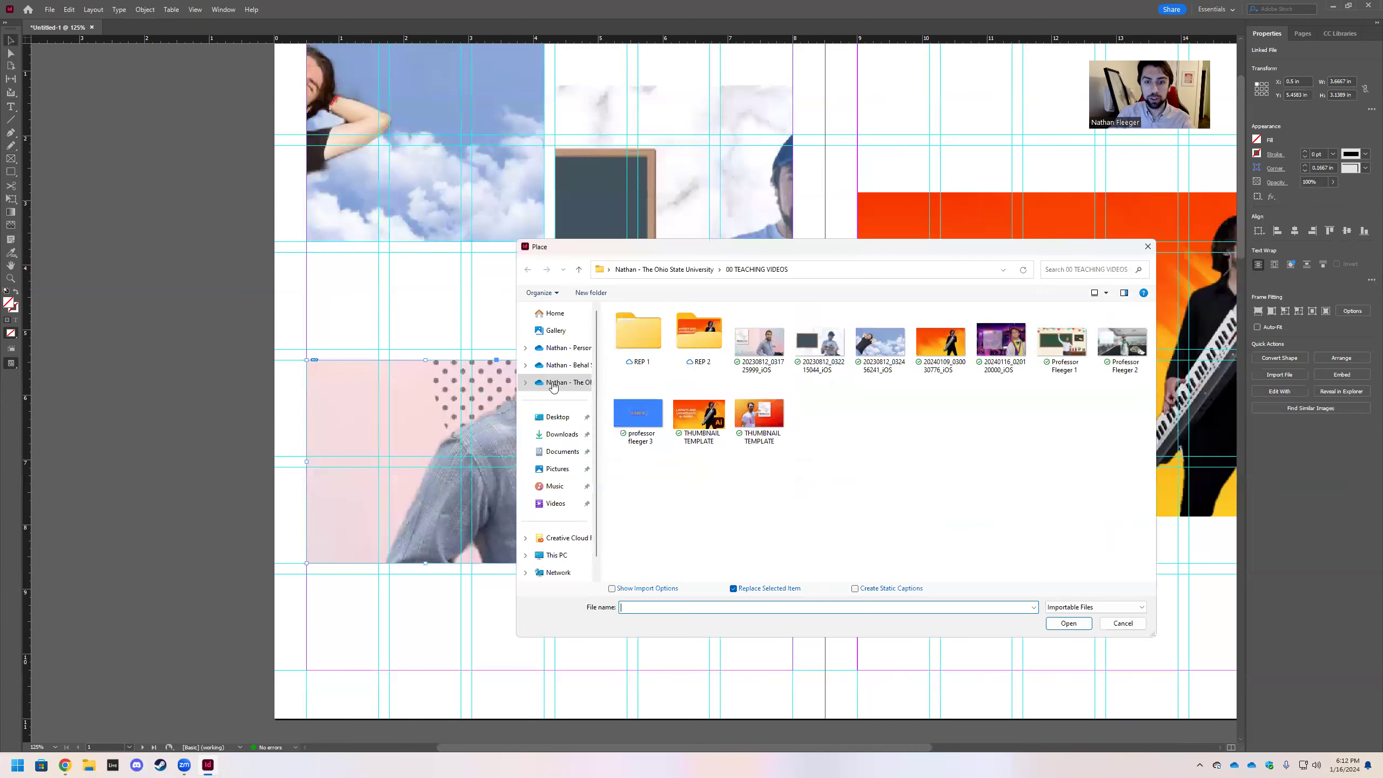
pyautogui.click(639, 418)
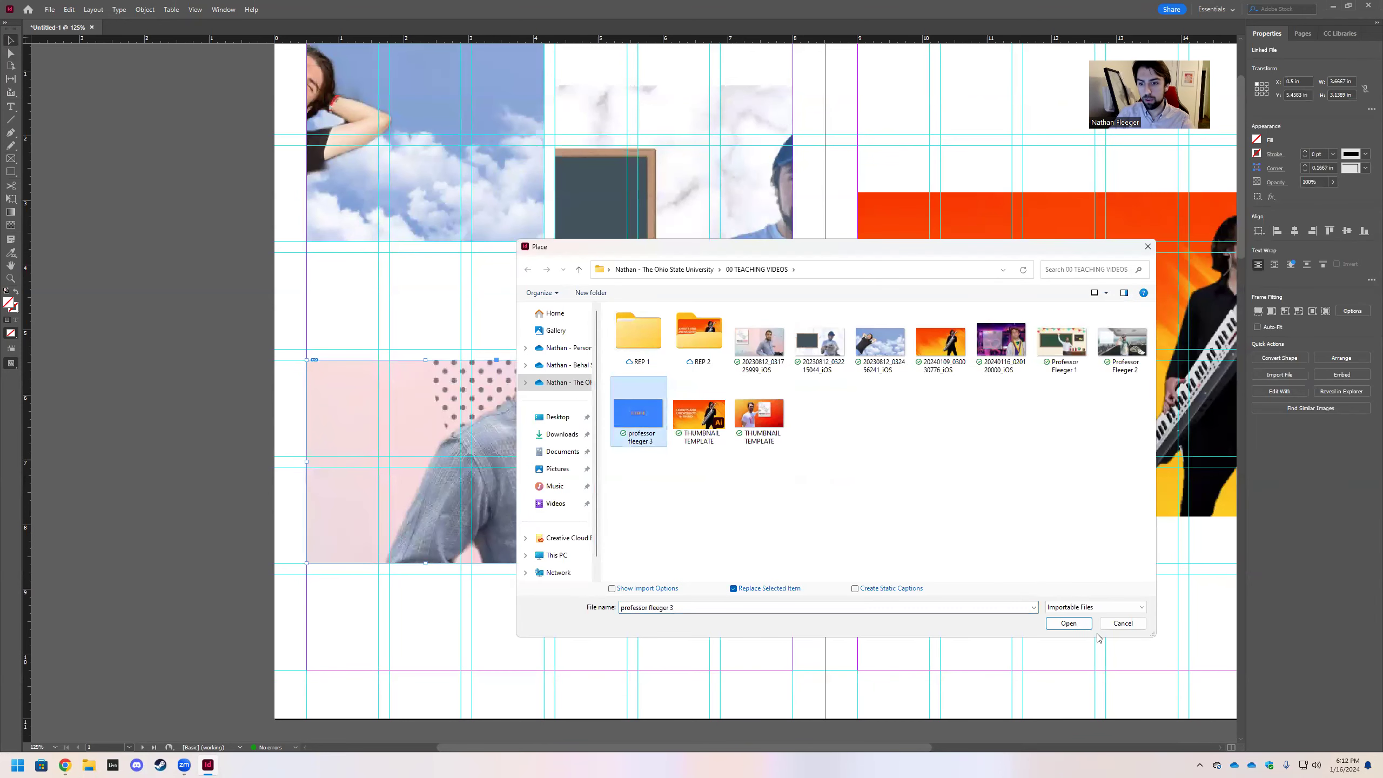
pyautogui.click(1068, 623)
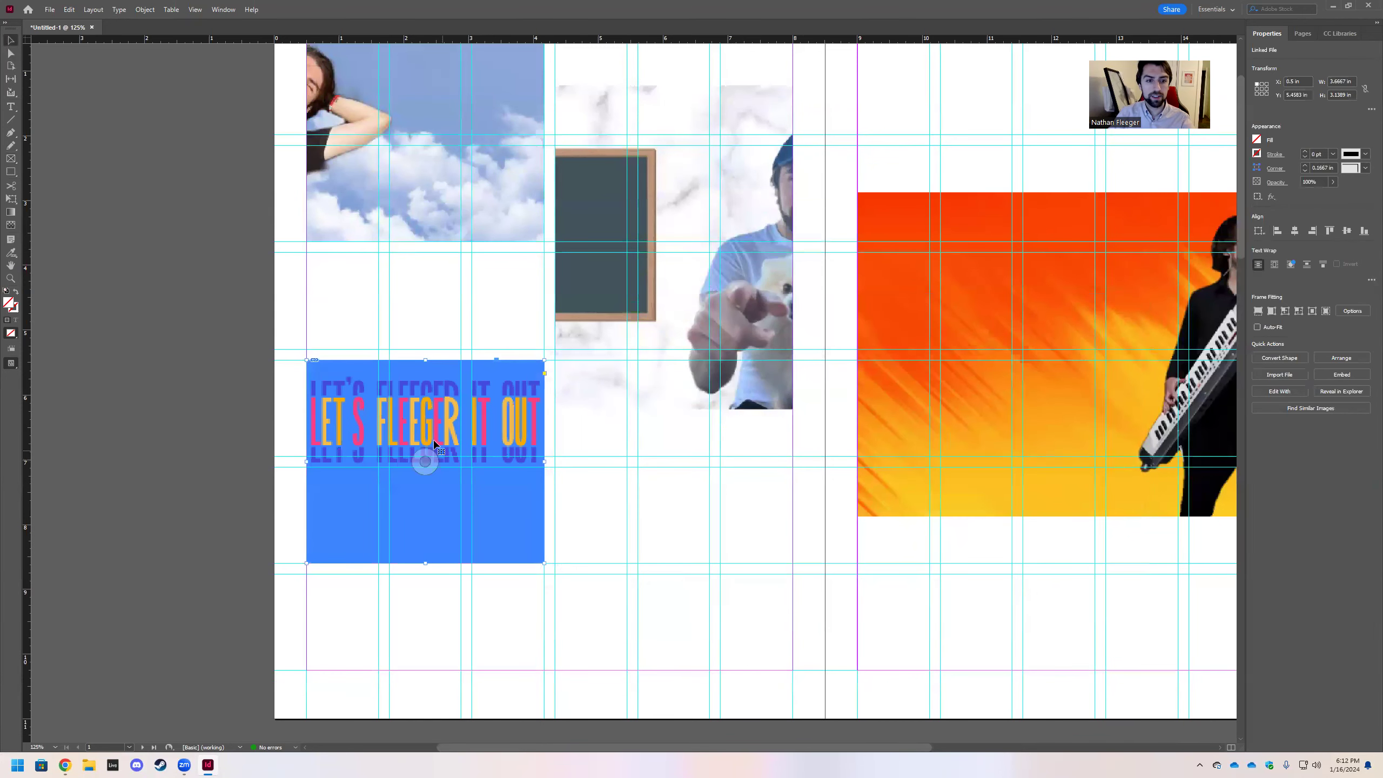
# Undo the replacement and delete the oversized blue LET'S FLEEGER IT OUT image
pyautogui.moveTo(423, 457); pyautogui.dragTo(580, 429)
pyautogui.hotkey('ctrl', 'z')
pyautogui.hotkey('ctrl', 'z')
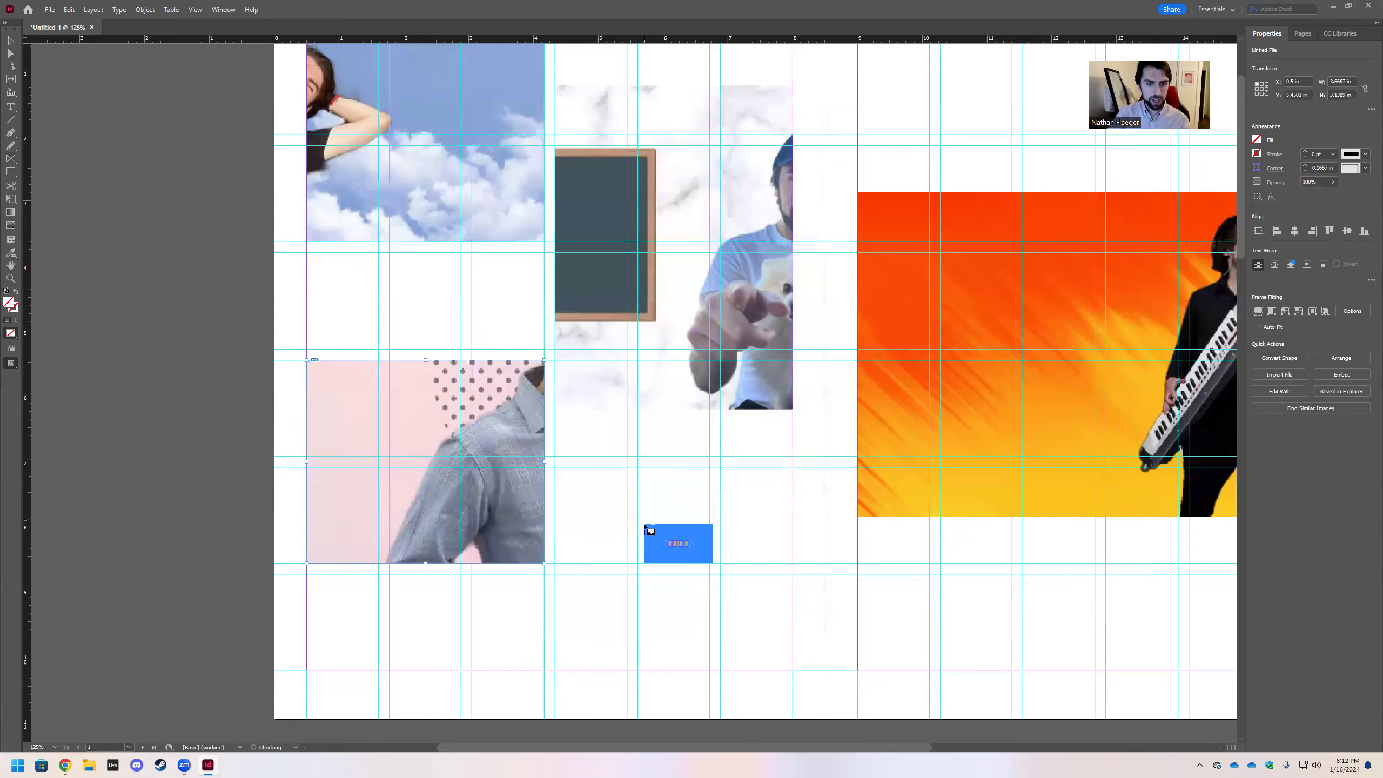
pyautogui.click(645, 525)
pyautogui.scroll(-4, 618, 404)
pyautogui.hscroll(3, 617, 404)
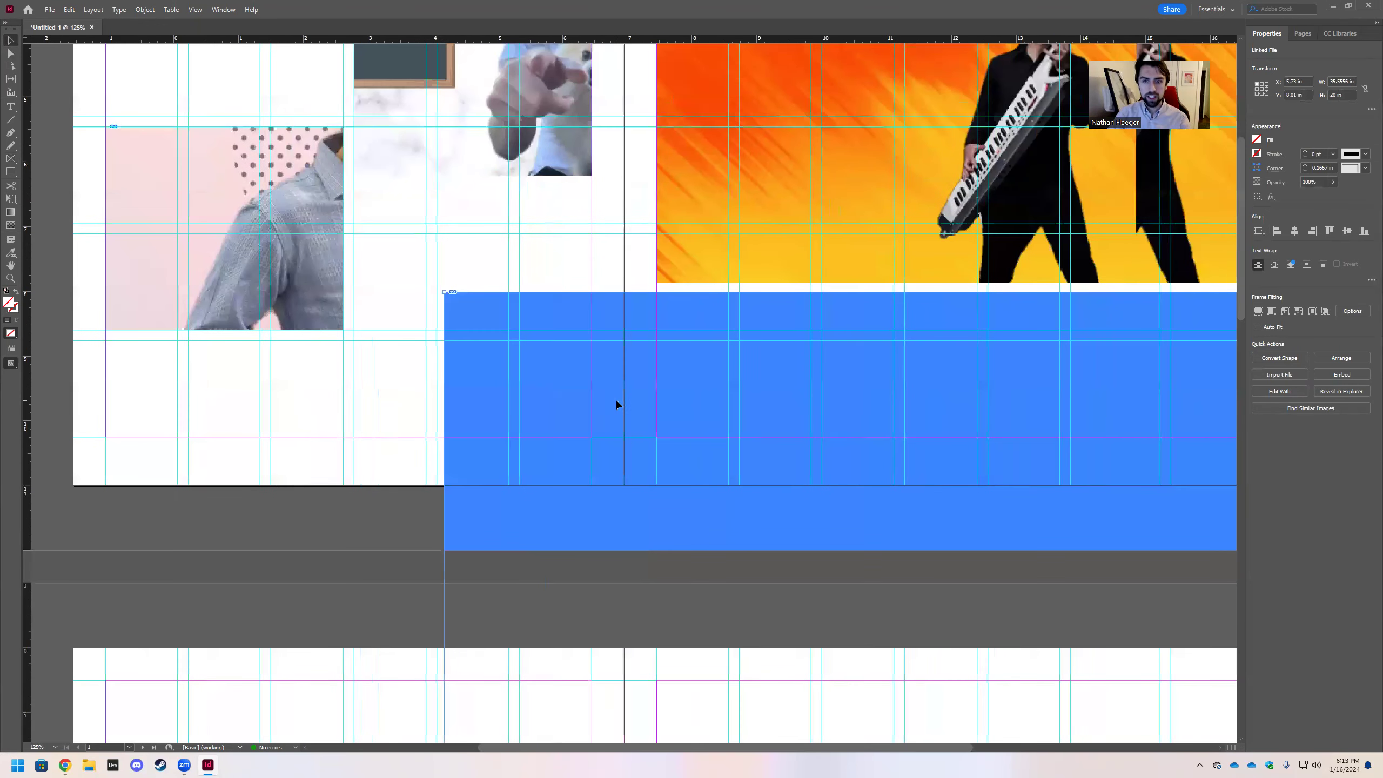
pyautogui.moveTo(531, 292); pyautogui.dragTo(364, 106)
pyautogui.scroll(4, 503, 392)
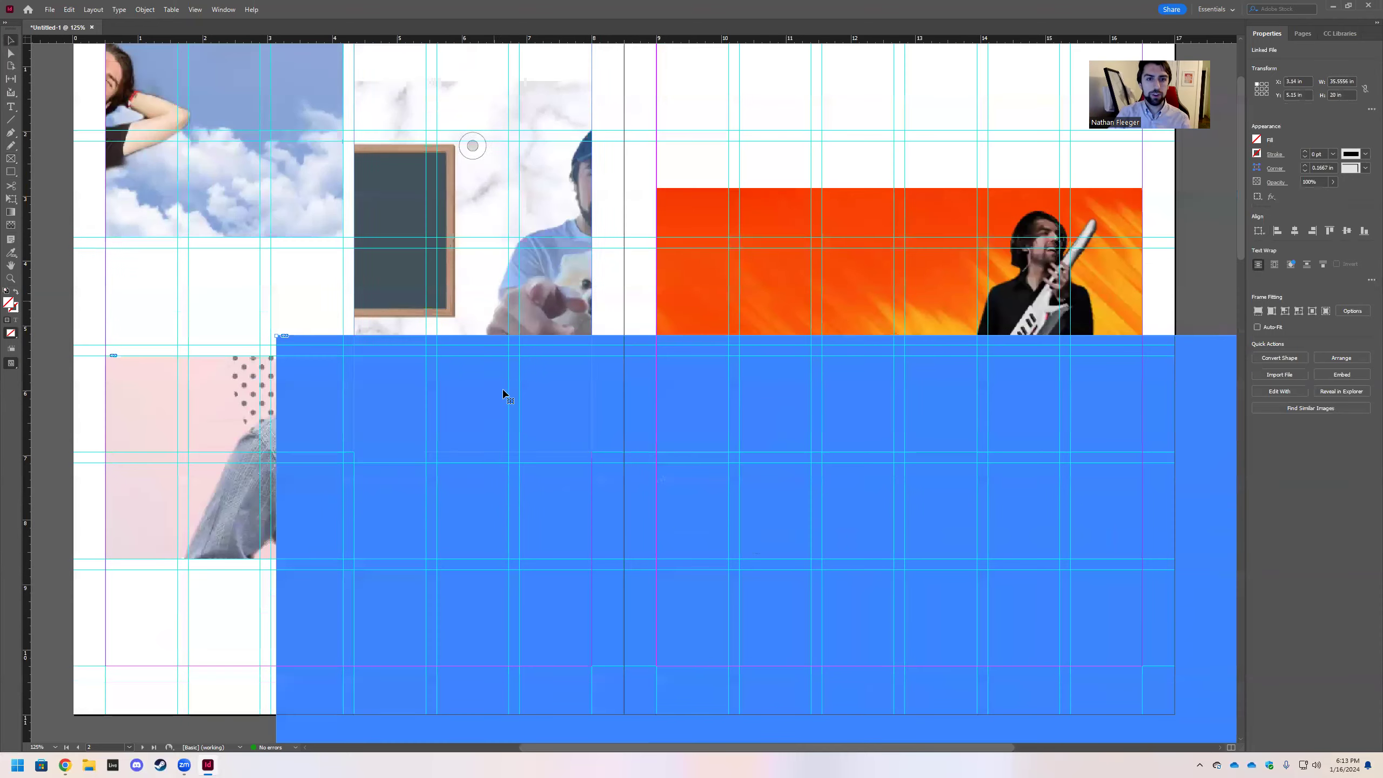
pyautogui.moveTo(503, 392); pyautogui.dragTo(308, 151)
pyautogui.moveTo(566, 321); pyautogui.dragTo(478, 230)
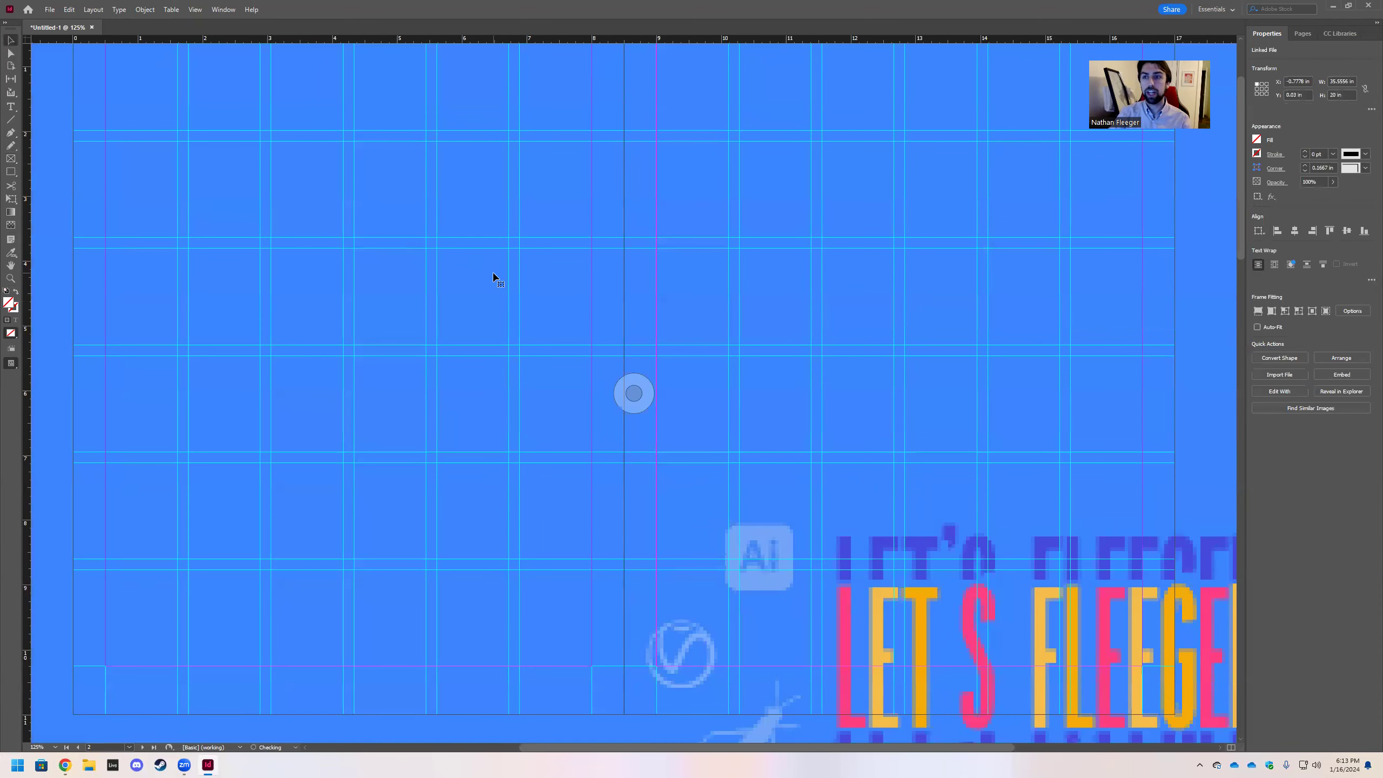
pyautogui.scroll(2, 512, 303)
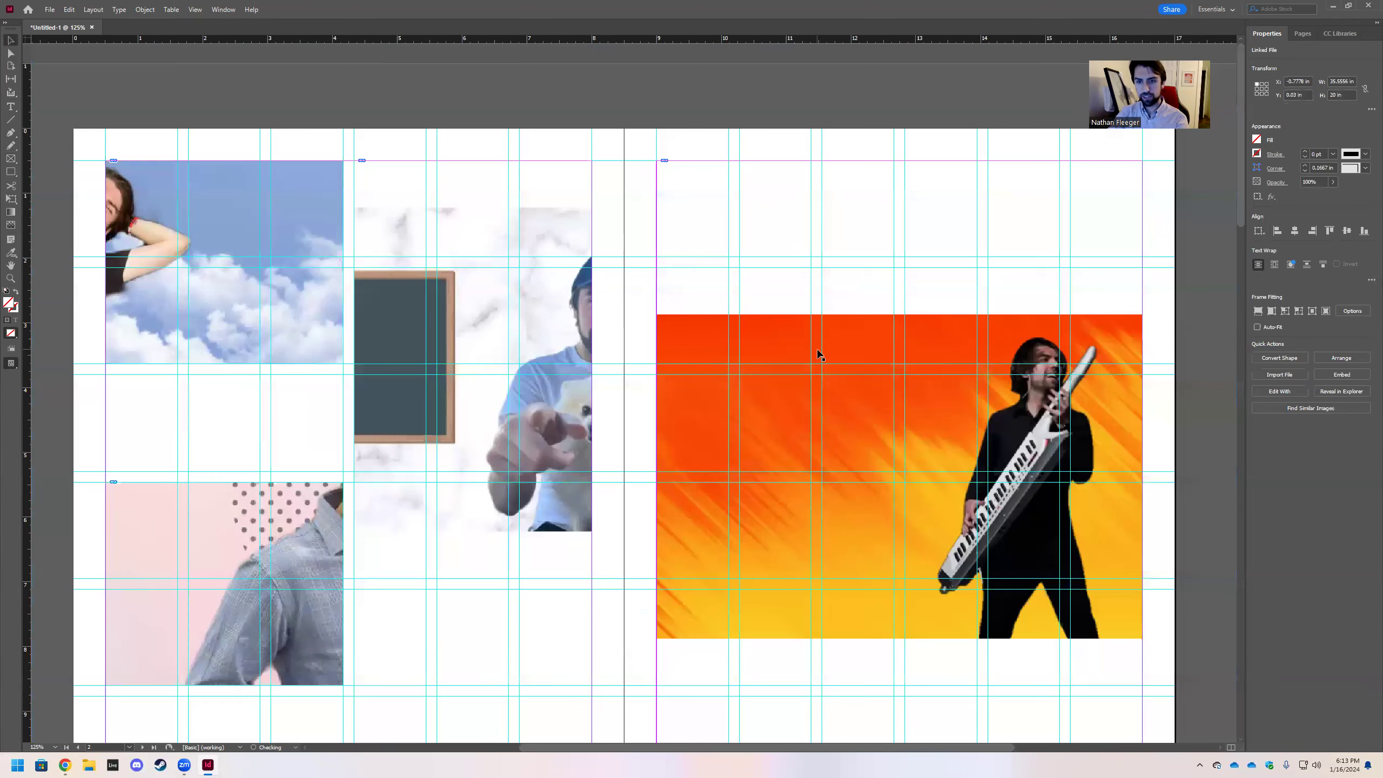
pyautogui.press('Delete')
pyautogui.scroll(-1, 762, 342)
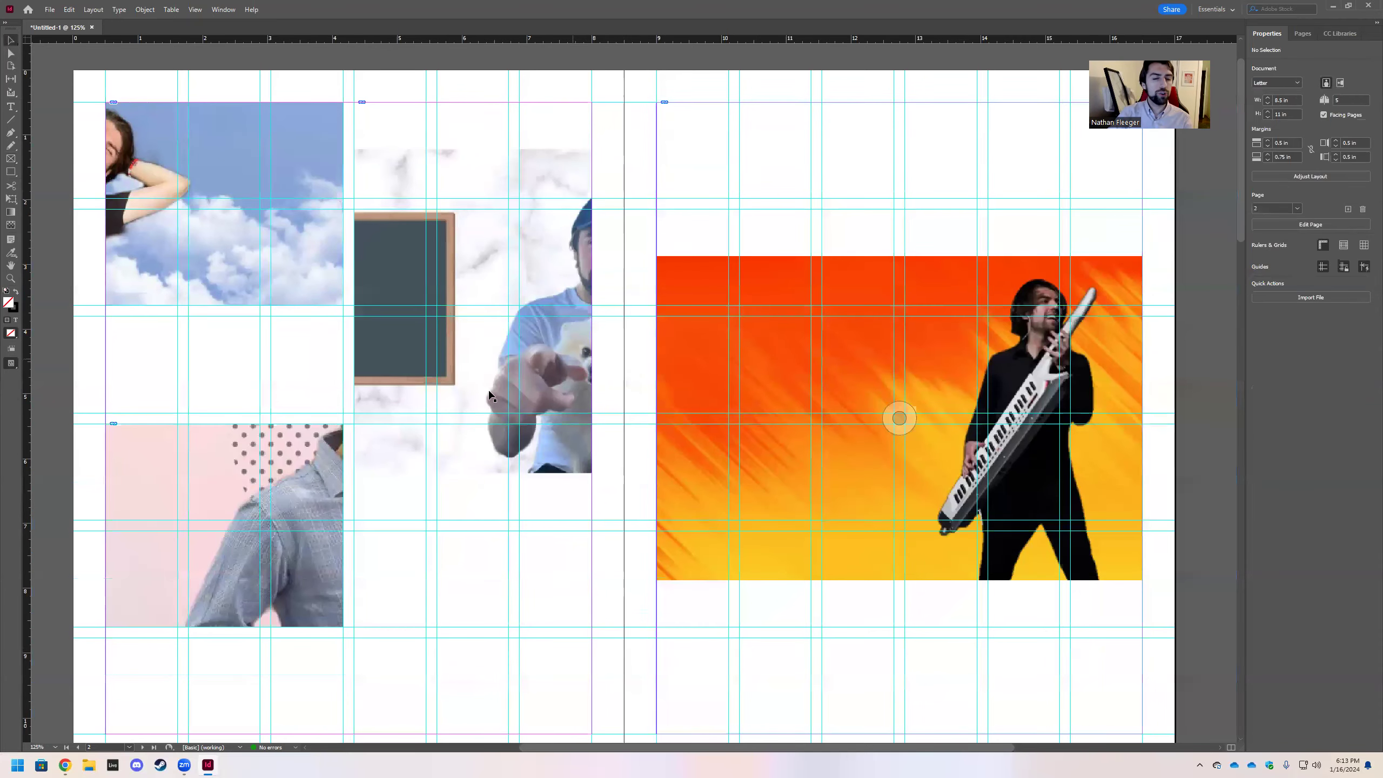
# Slide the cloud photo to centre the man, rotate it about 14° counter-clockwise, and enlarge it
pyautogui.hscroll(-2, 566, 531)
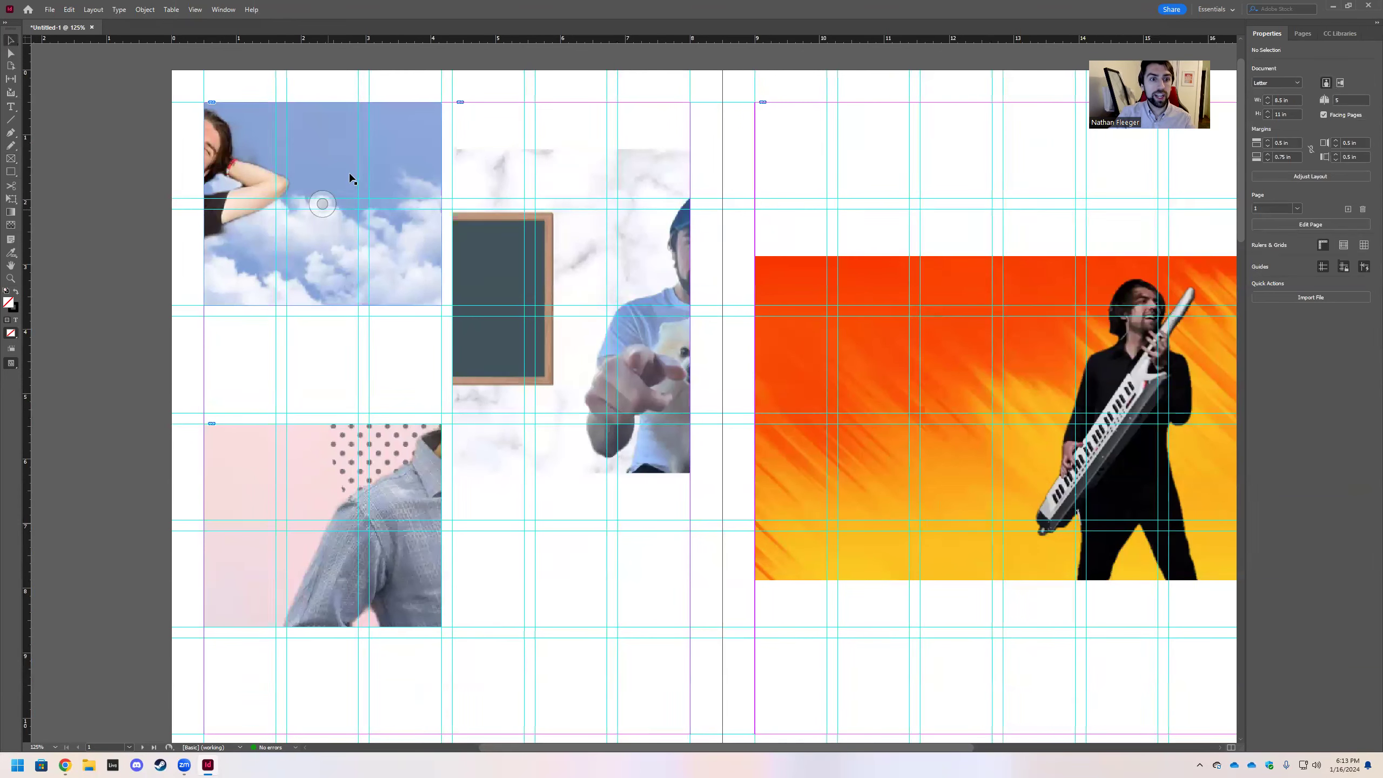
pyautogui.click(323, 205)
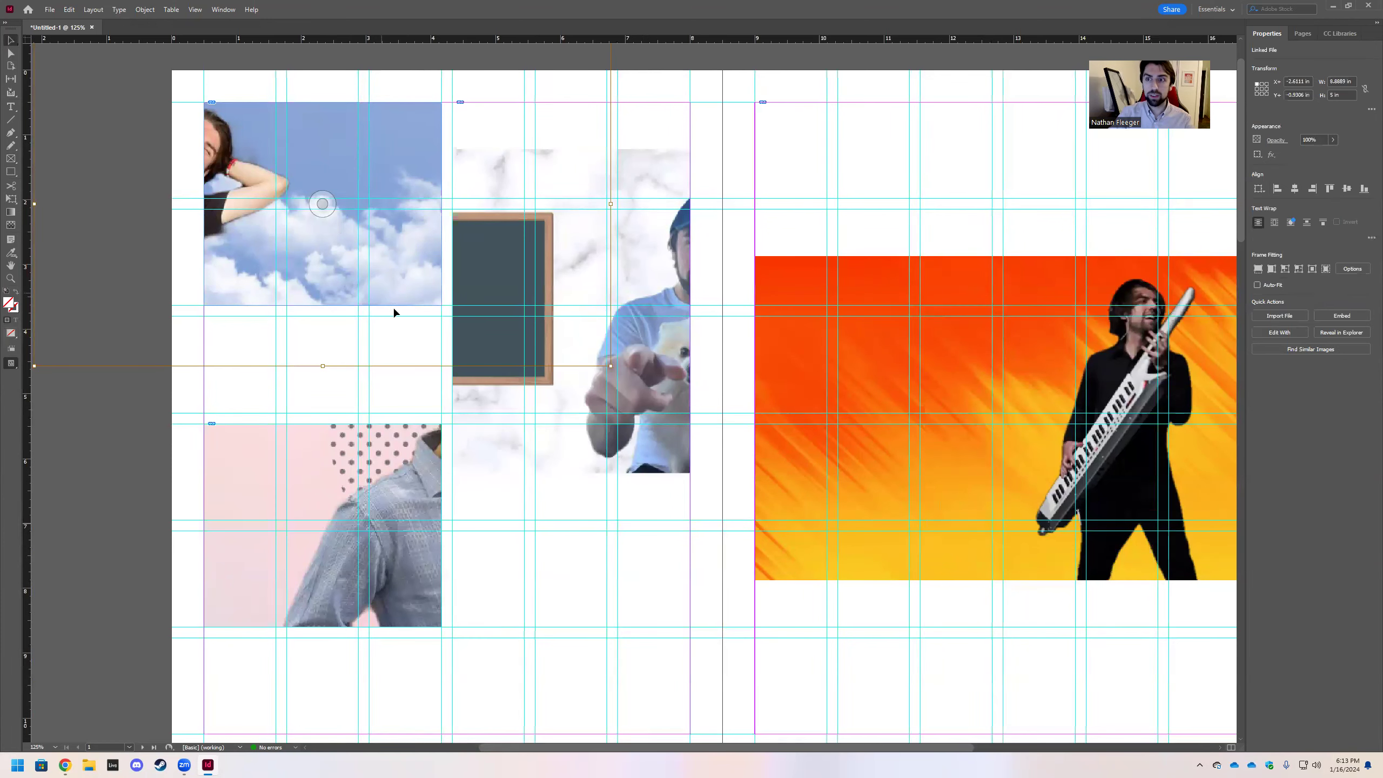
pyautogui.scroll(1, 394, 312)
pyautogui.moveTo(322, 265); pyautogui.dragTo(478, 302)
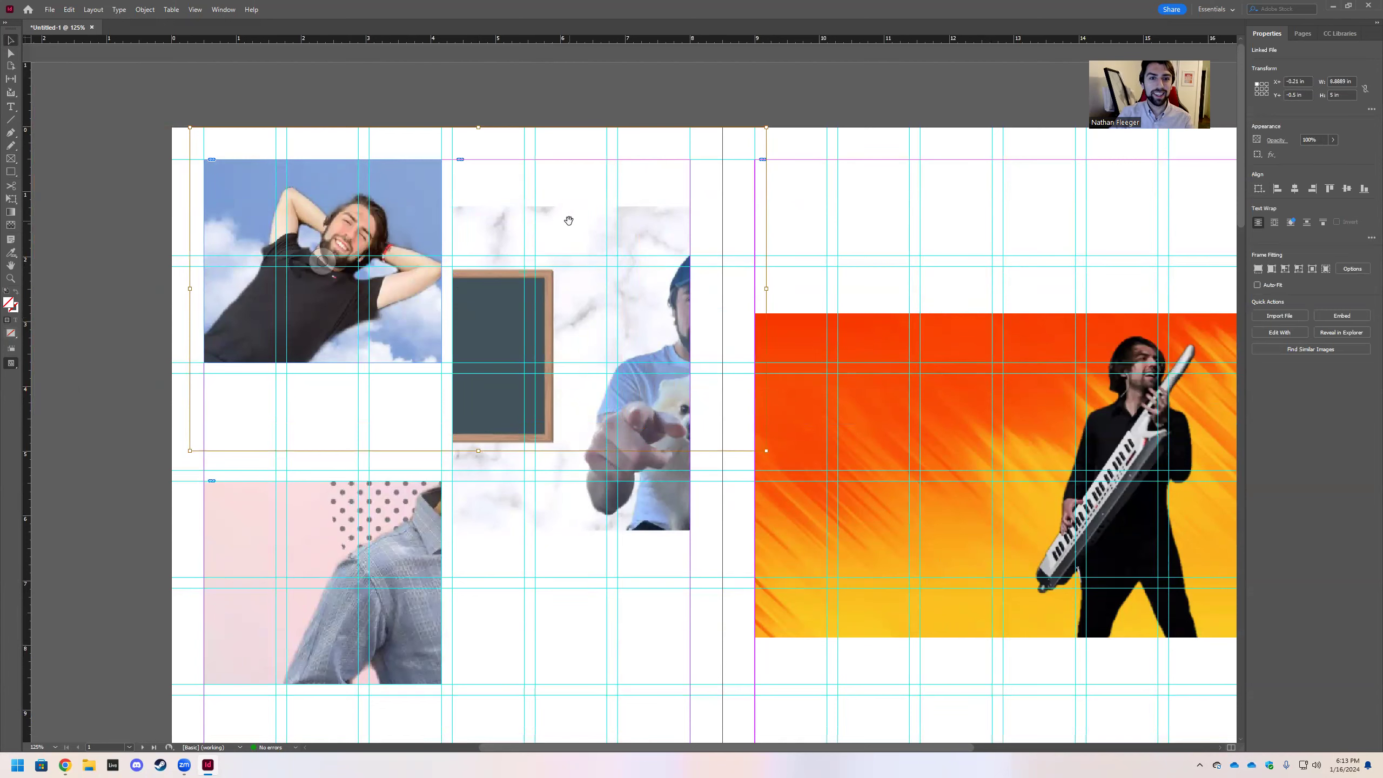
pyautogui.moveTo(329, 270); pyautogui.dragTo(104, 179)
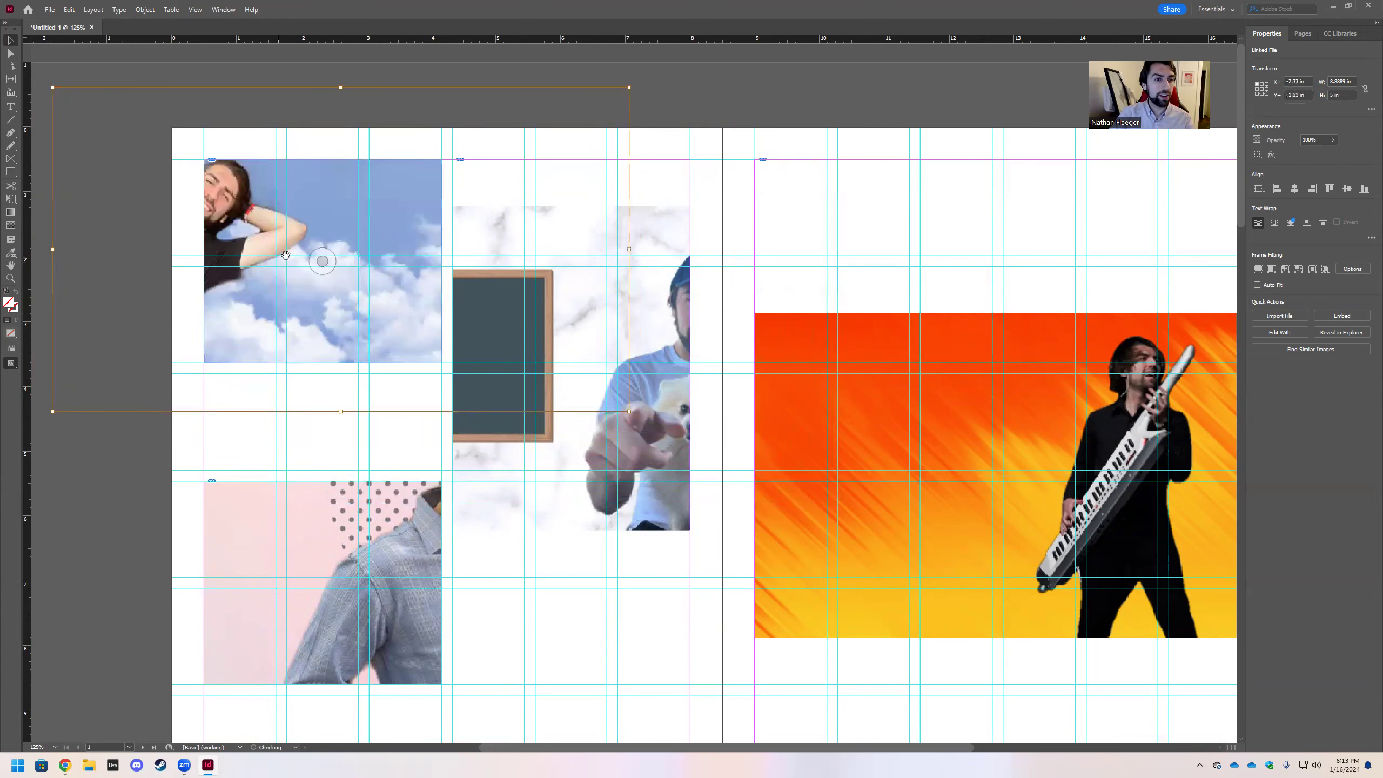
pyautogui.moveTo(321, 262); pyautogui.dragTo(439, 295)
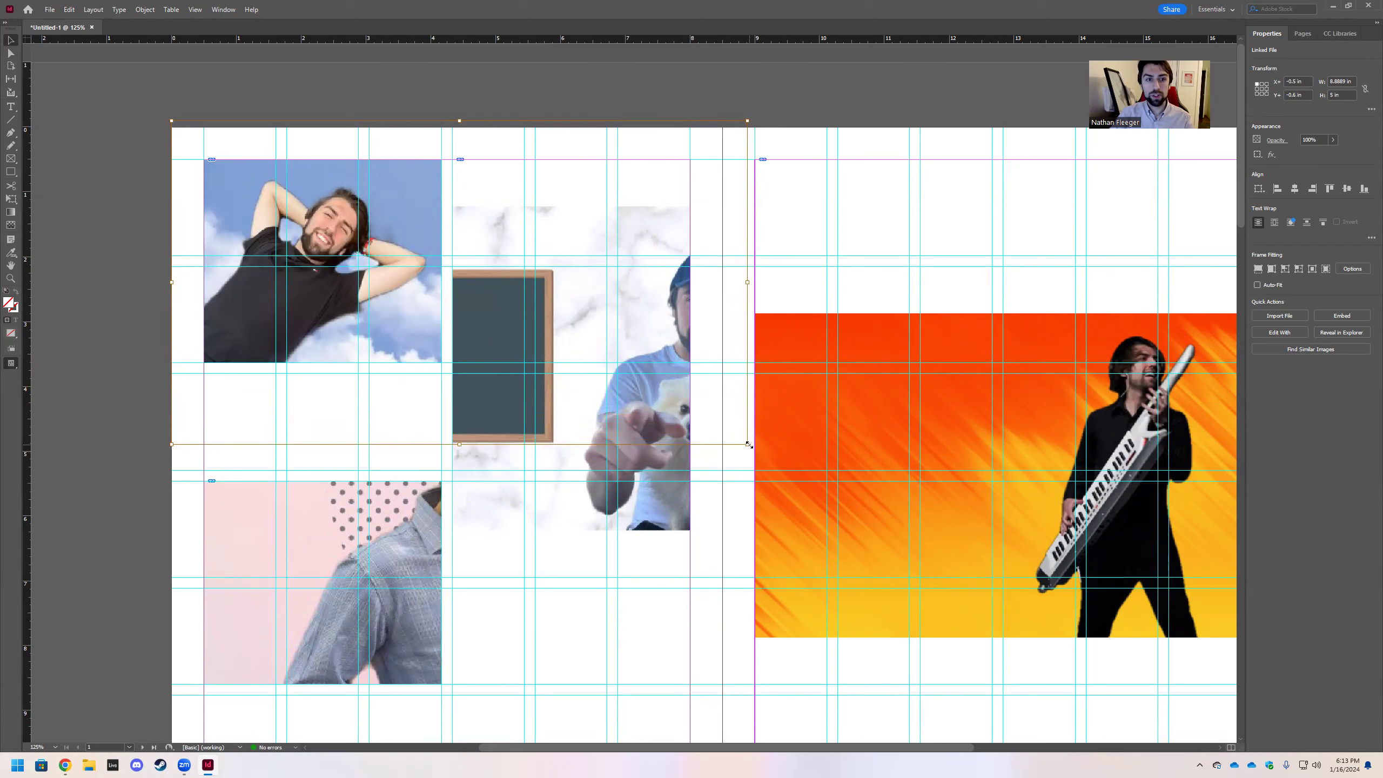
pyautogui.moveTo(749, 444); pyautogui.dragTo(634, 265)
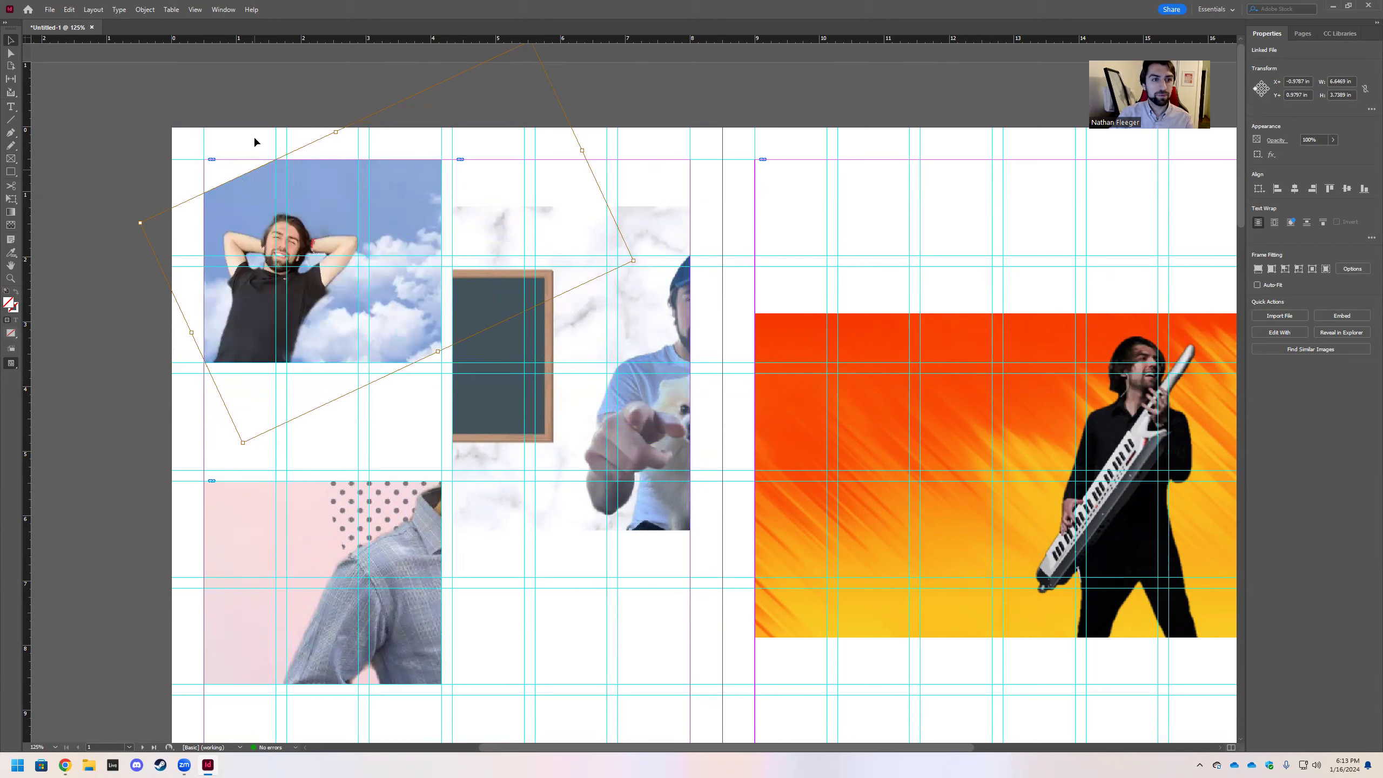
pyautogui.moveTo(336, 132); pyautogui.dragTo(311, 80)
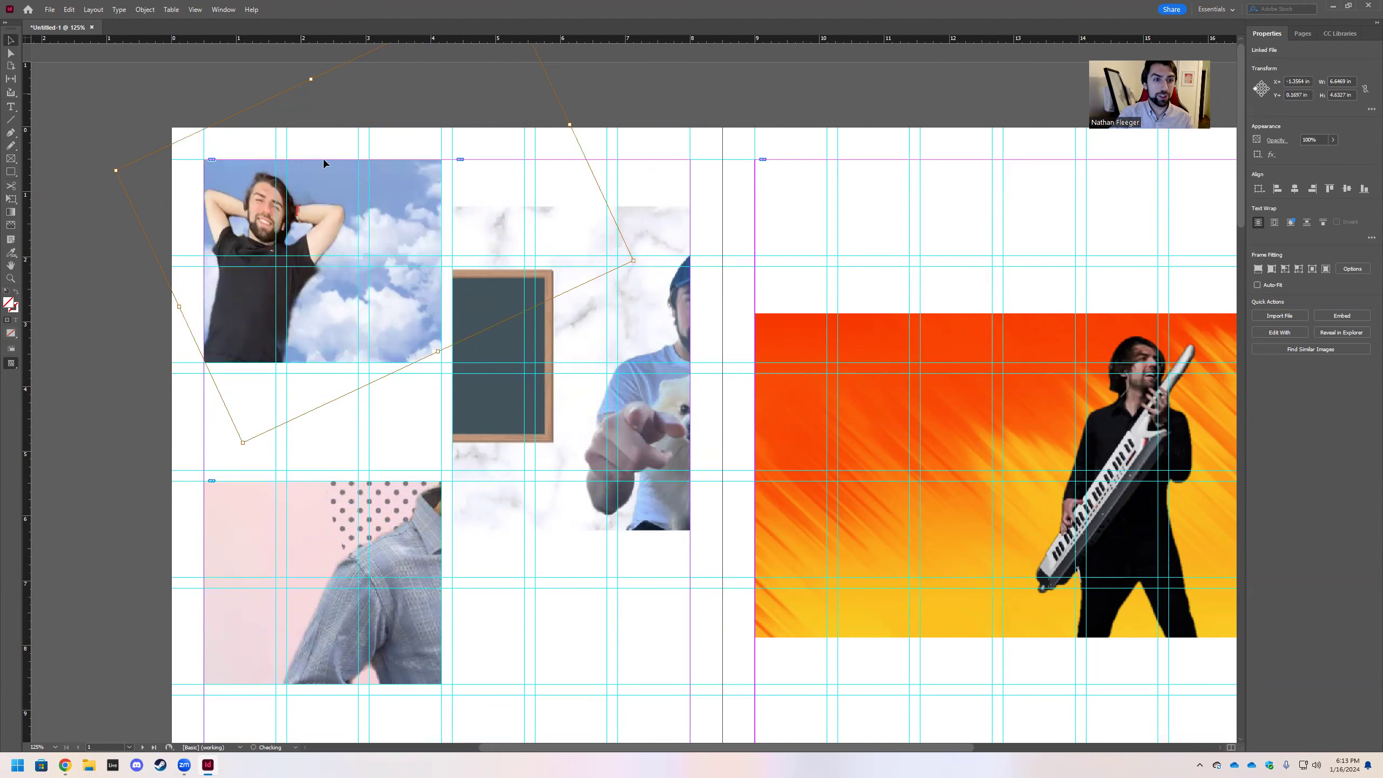
pyautogui.click(611, 105)
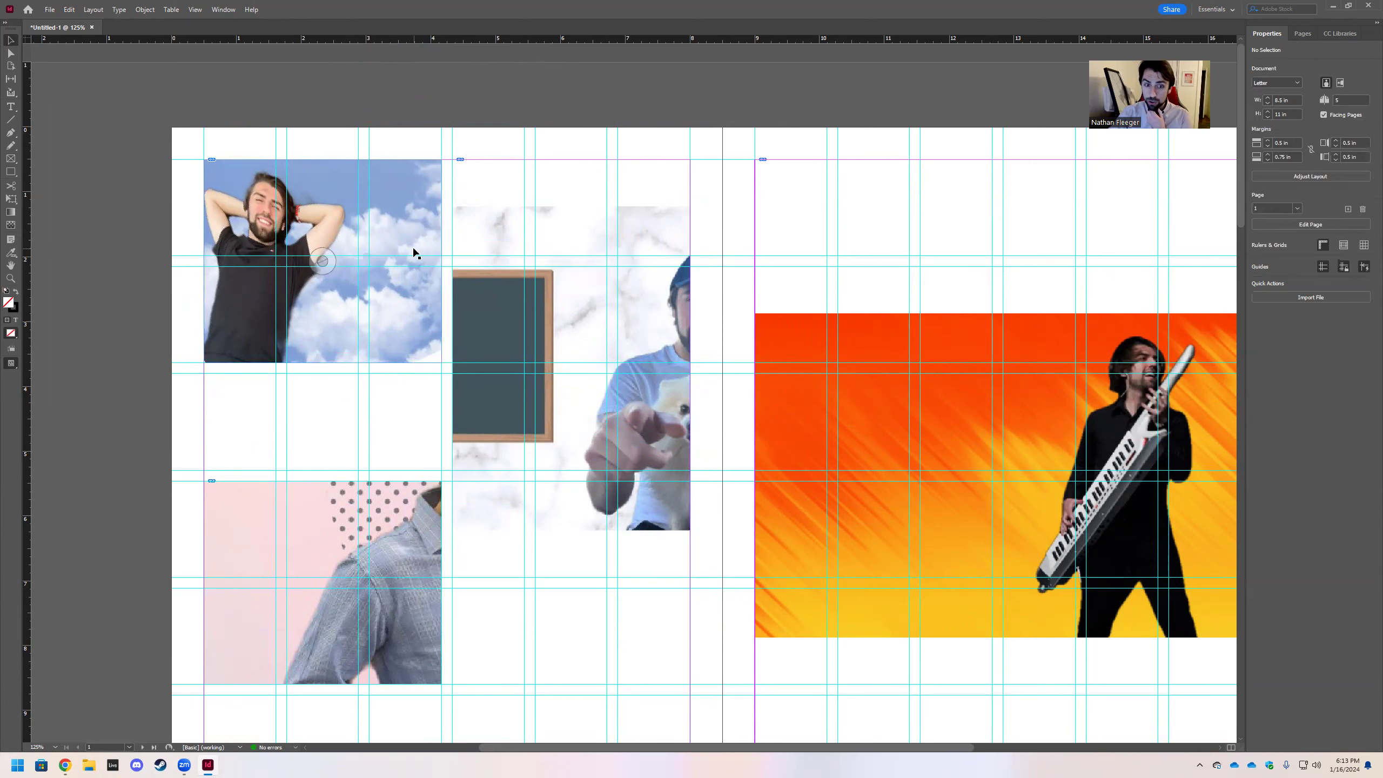
# Apply Fill Frame Proportionally, then Fit Content Proportionally, to the marble photo frame
pyautogui.click(995, 452)
pyautogui.click(571, 369)
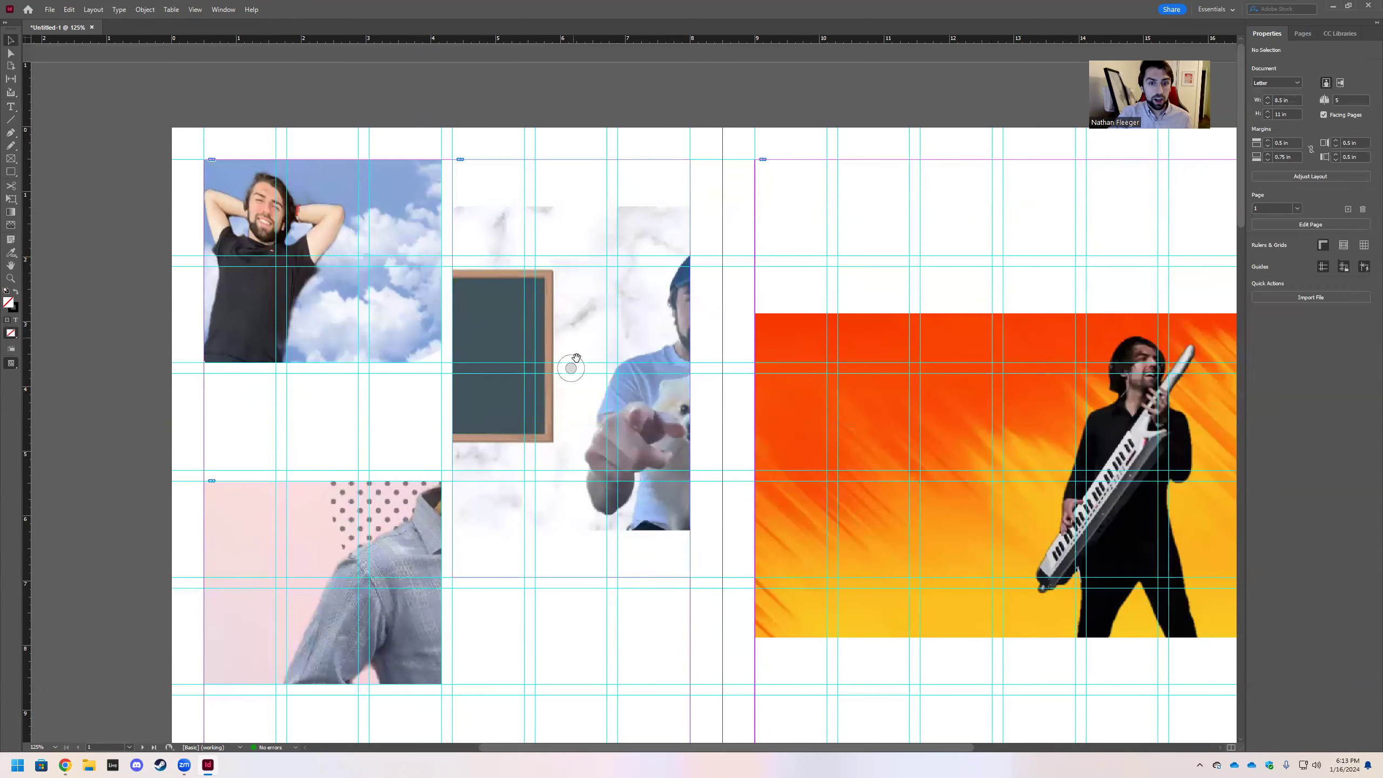
pyautogui.rightClick(577, 327)
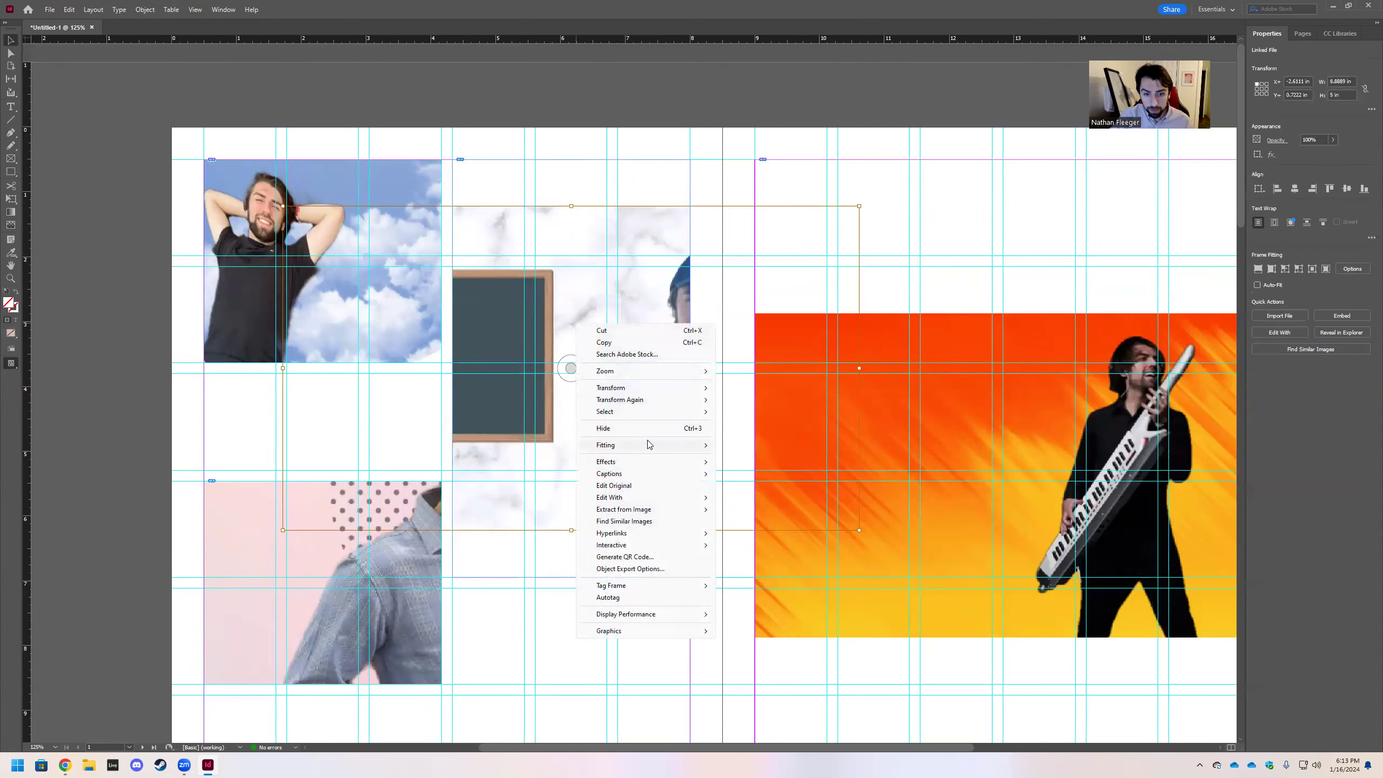
pyautogui.moveTo(649, 445)
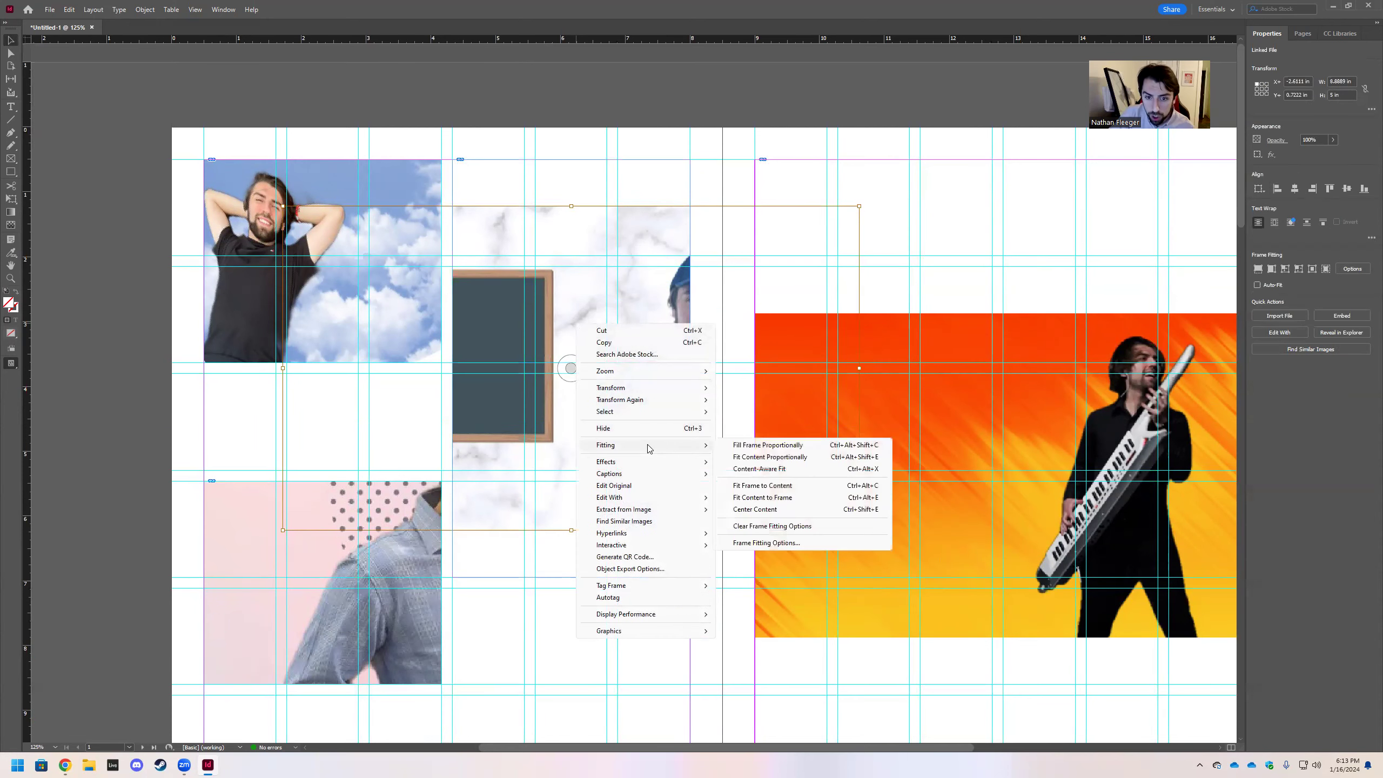
pyautogui.click(764, 448)
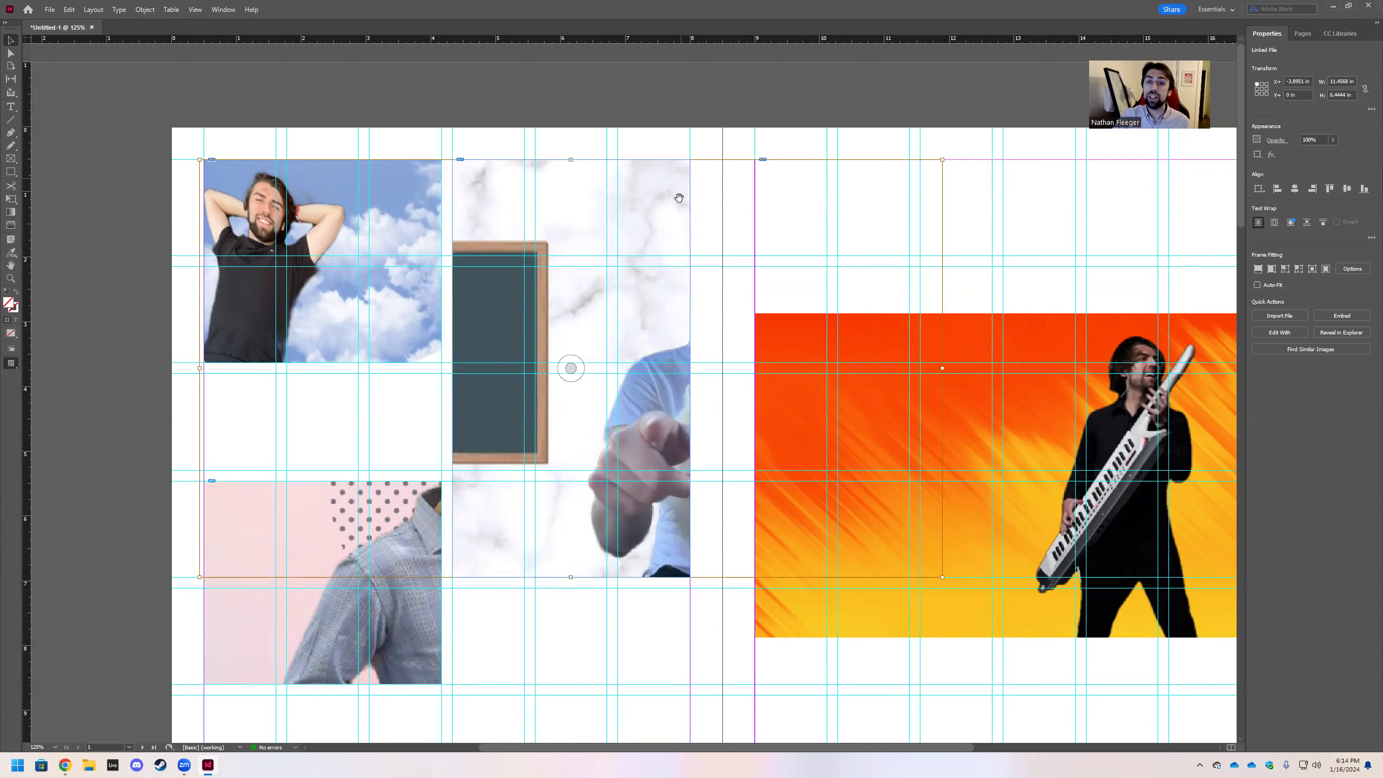
pyautogui.rightClick(573, 383)
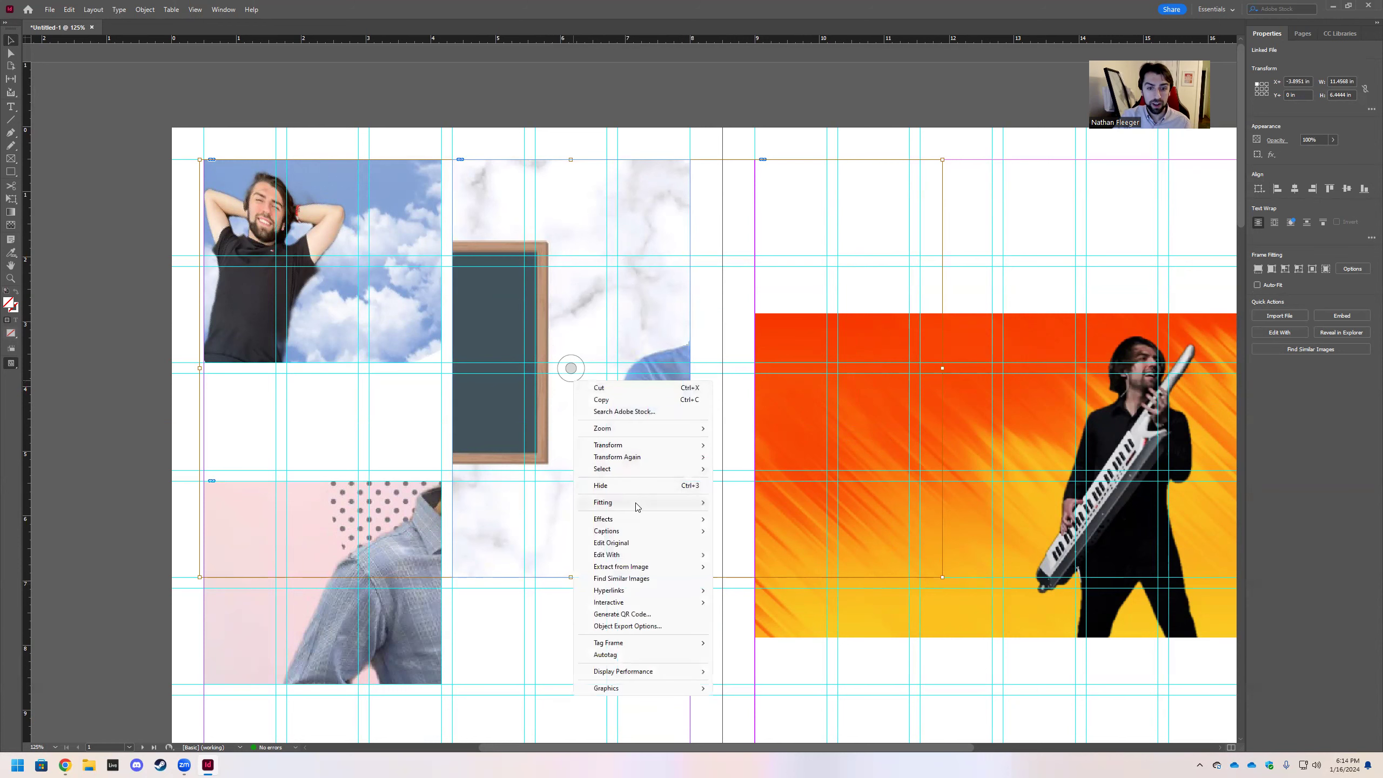
pyautogui.moveTo(648, 504)
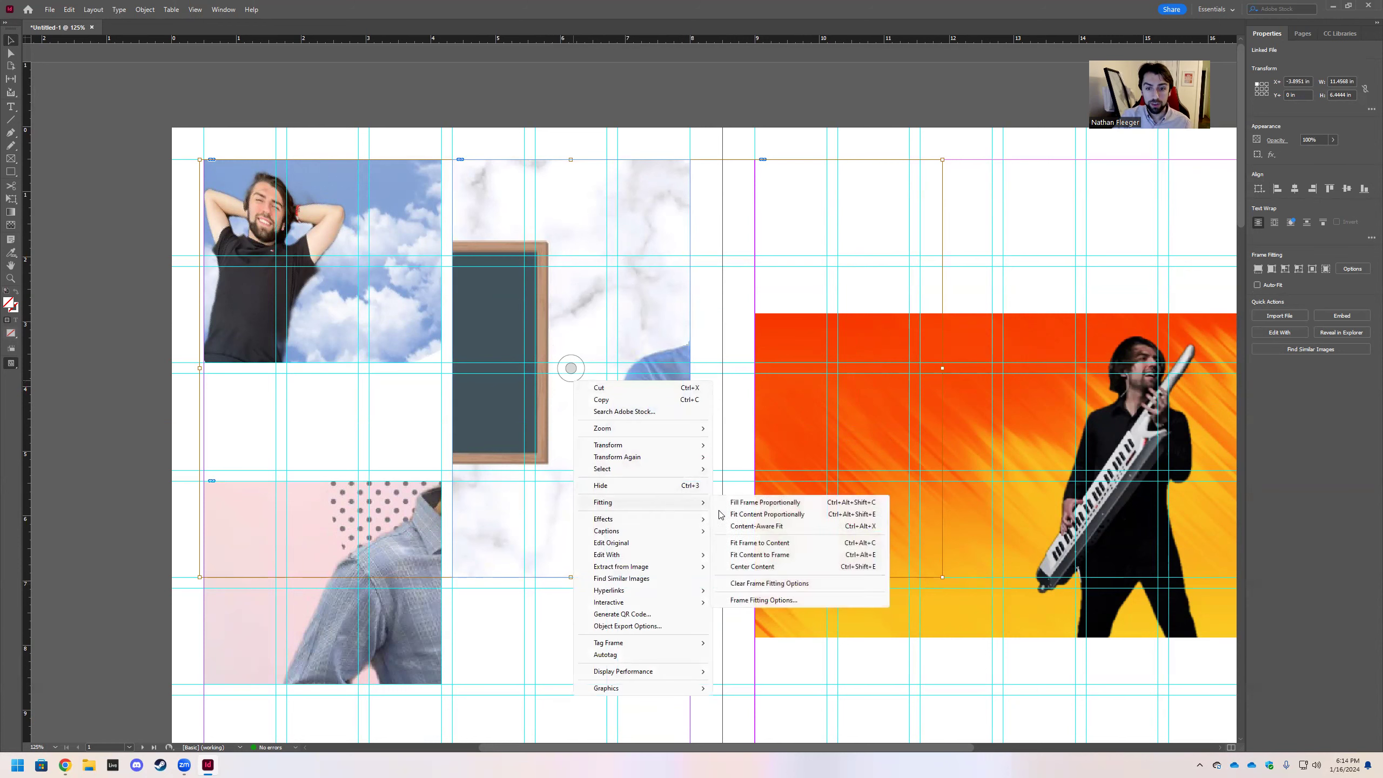
pyautogui.click(758, 515)
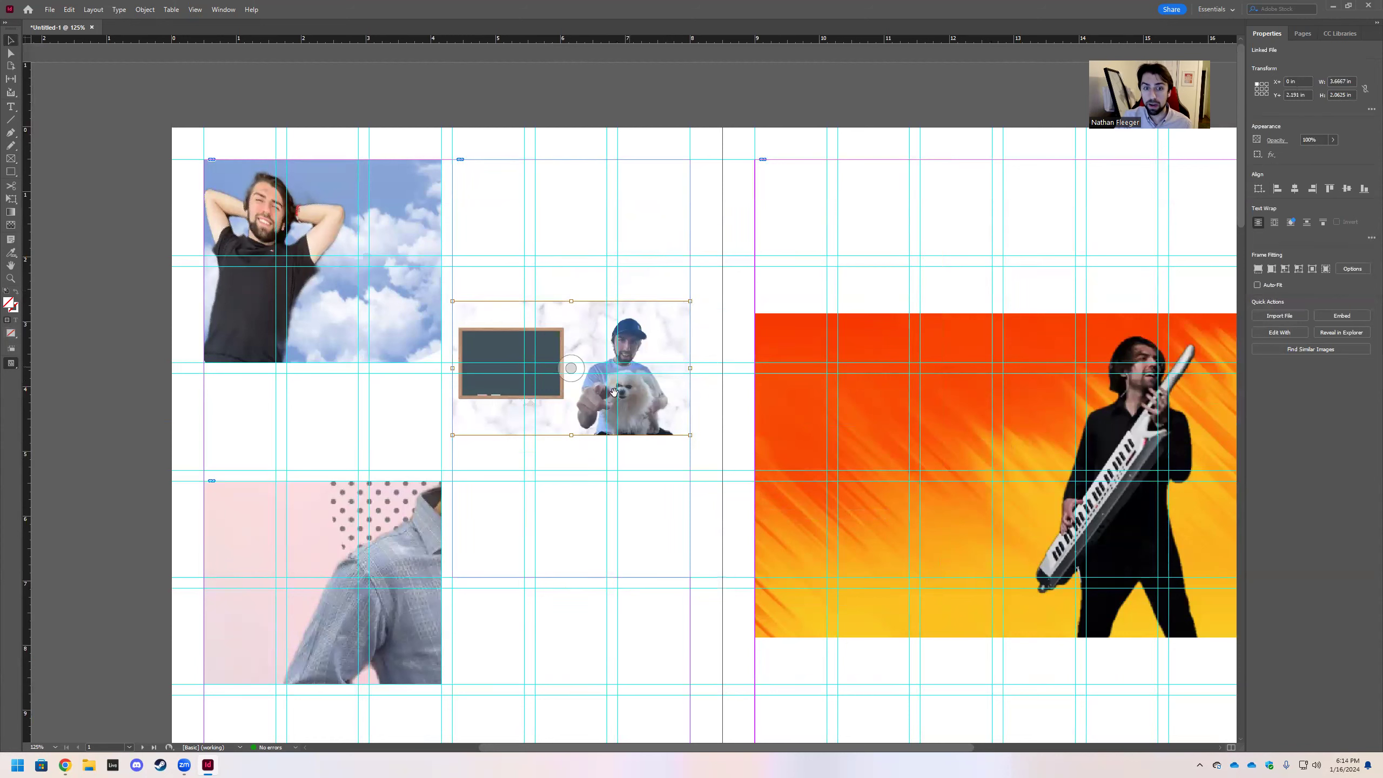
# Refit the marble photo with Center Content to show the man holding the dog
pyautogui.rightClick(571, 376)
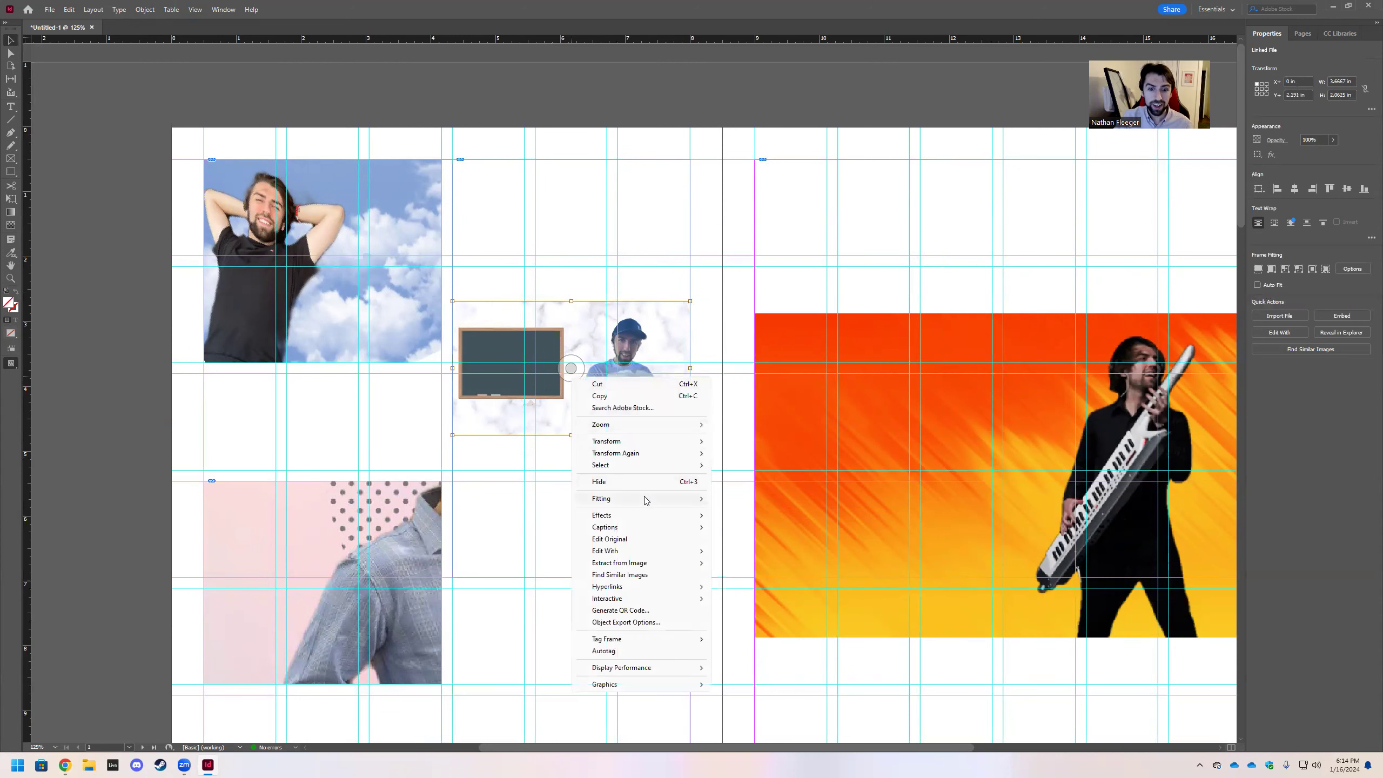
pyautogui.click(762, 499)
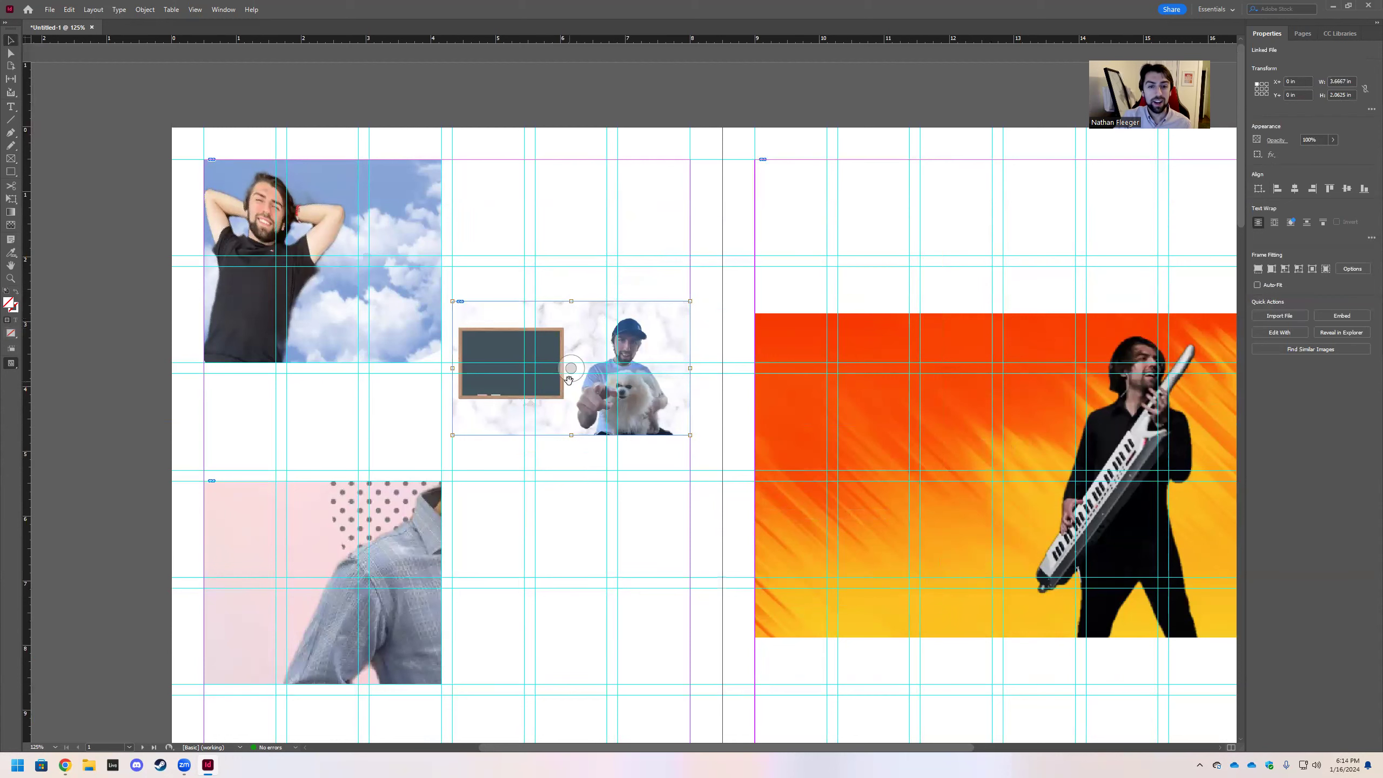
pyautogui.rightClick(575, 362)
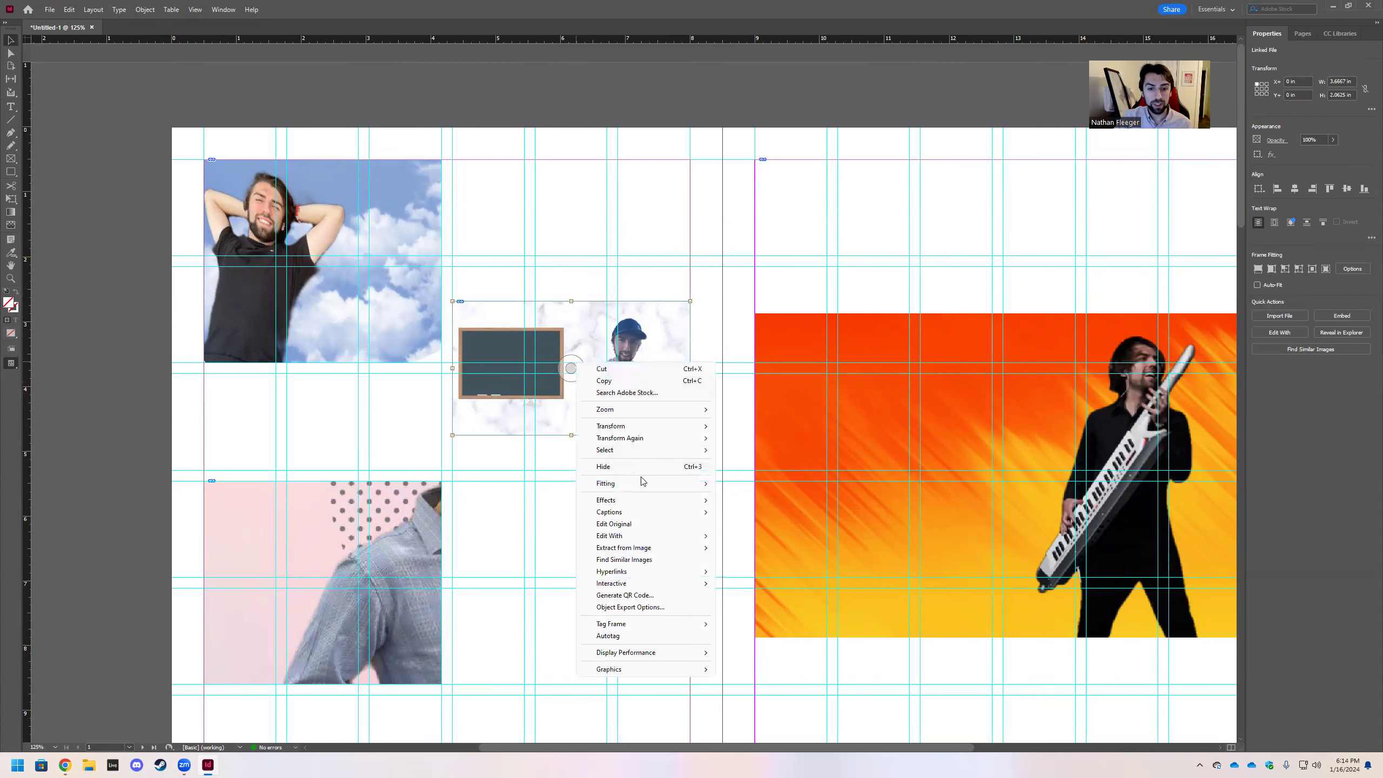
pyautogui.moveTo(651, 484)
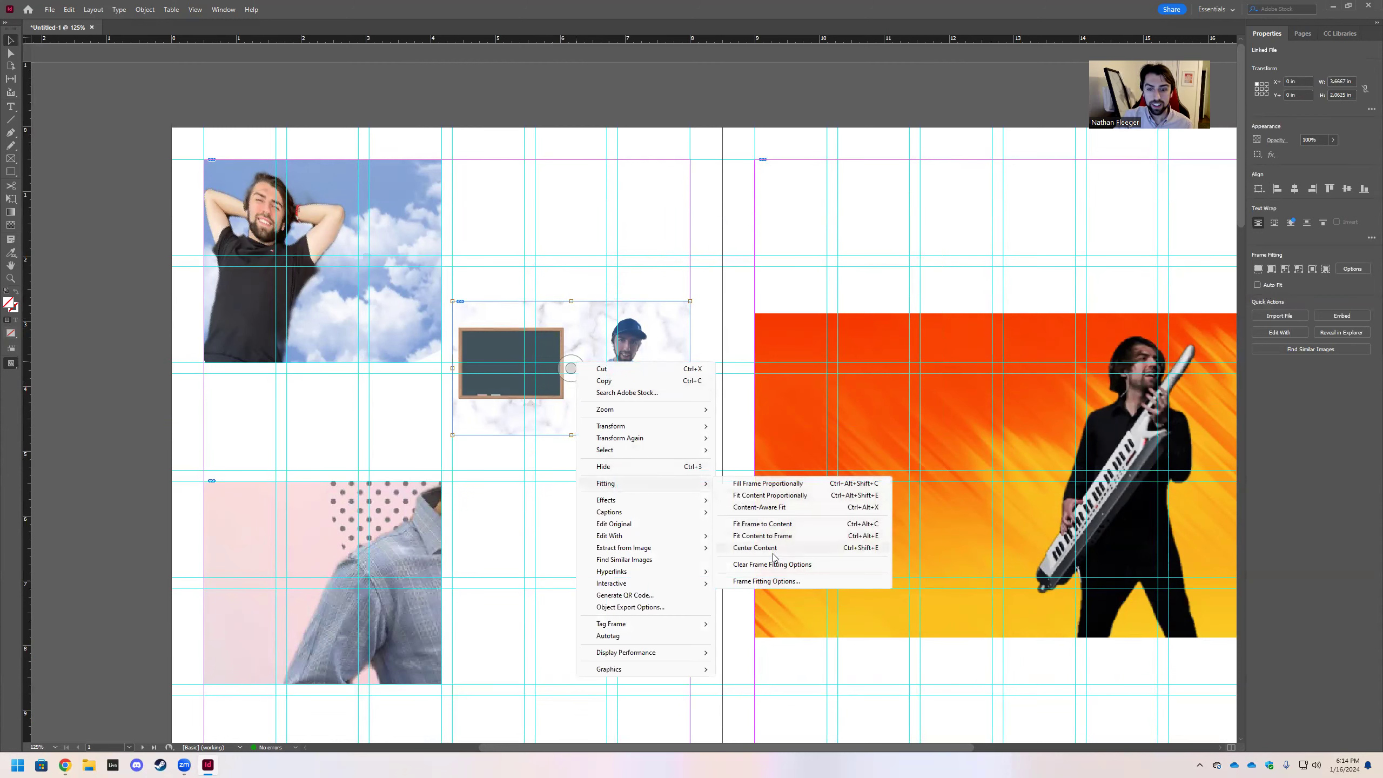
pyautogui.click(767, 536)
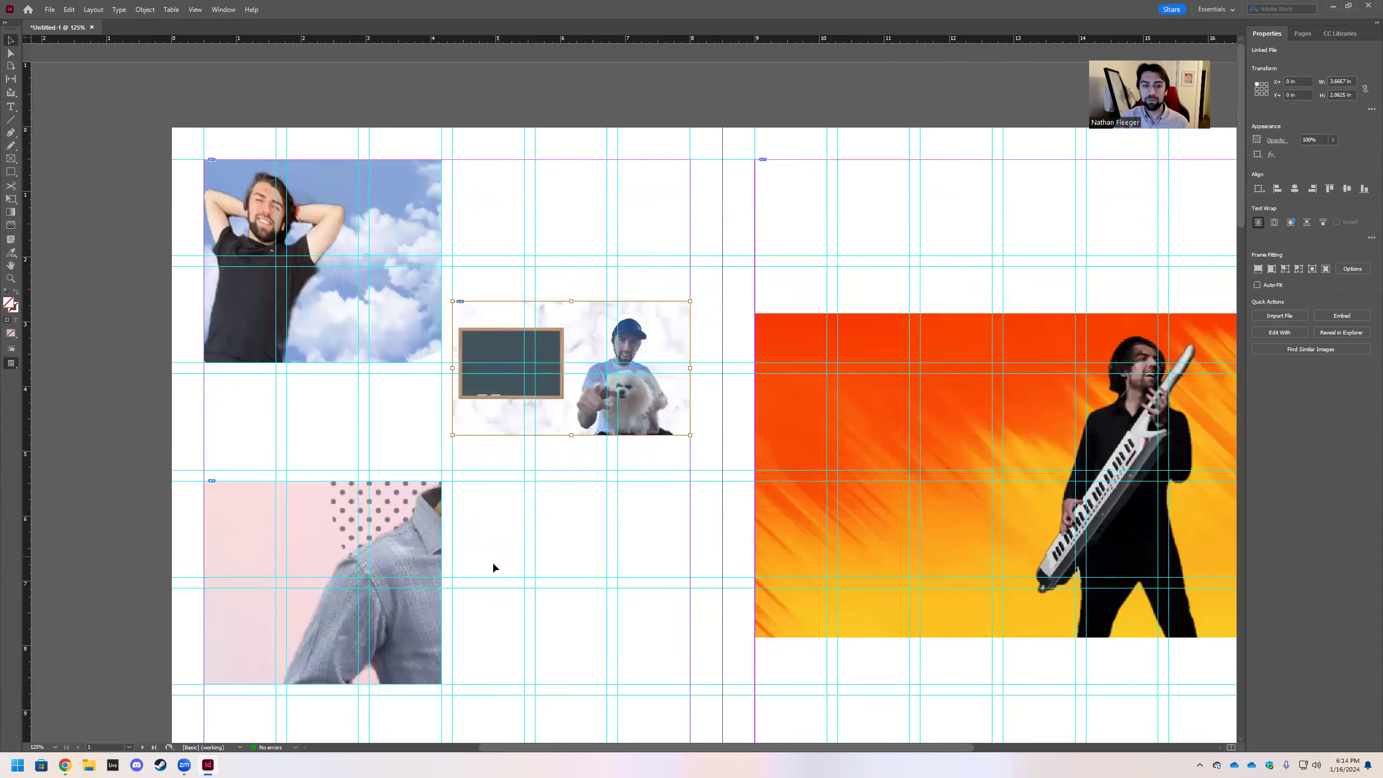
# Fit the pink frame to its photo, then shrink and crop it to the cloud photo's column
pyautogui.click(324, 581)
pyautogui.rightClick(323, 575)
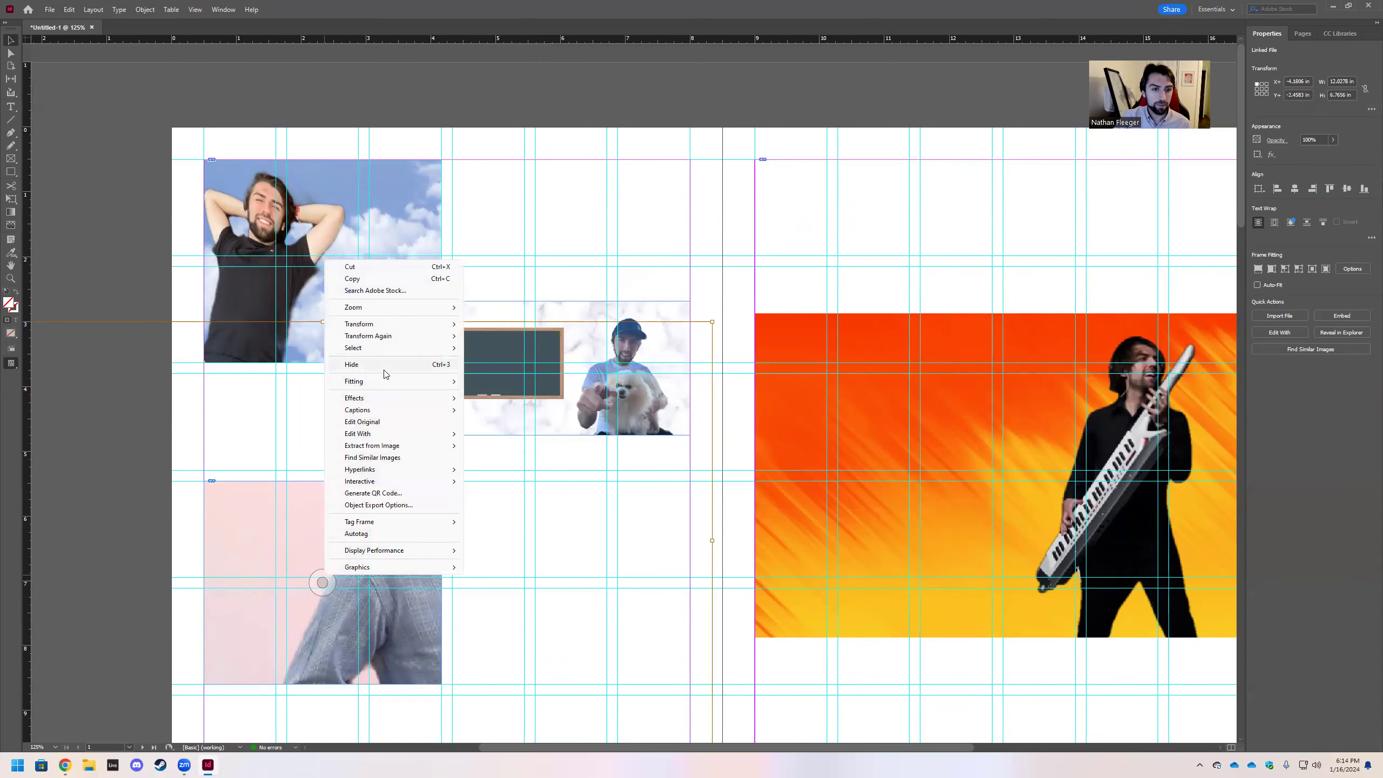
pyautogui.moveTo(384, 381)
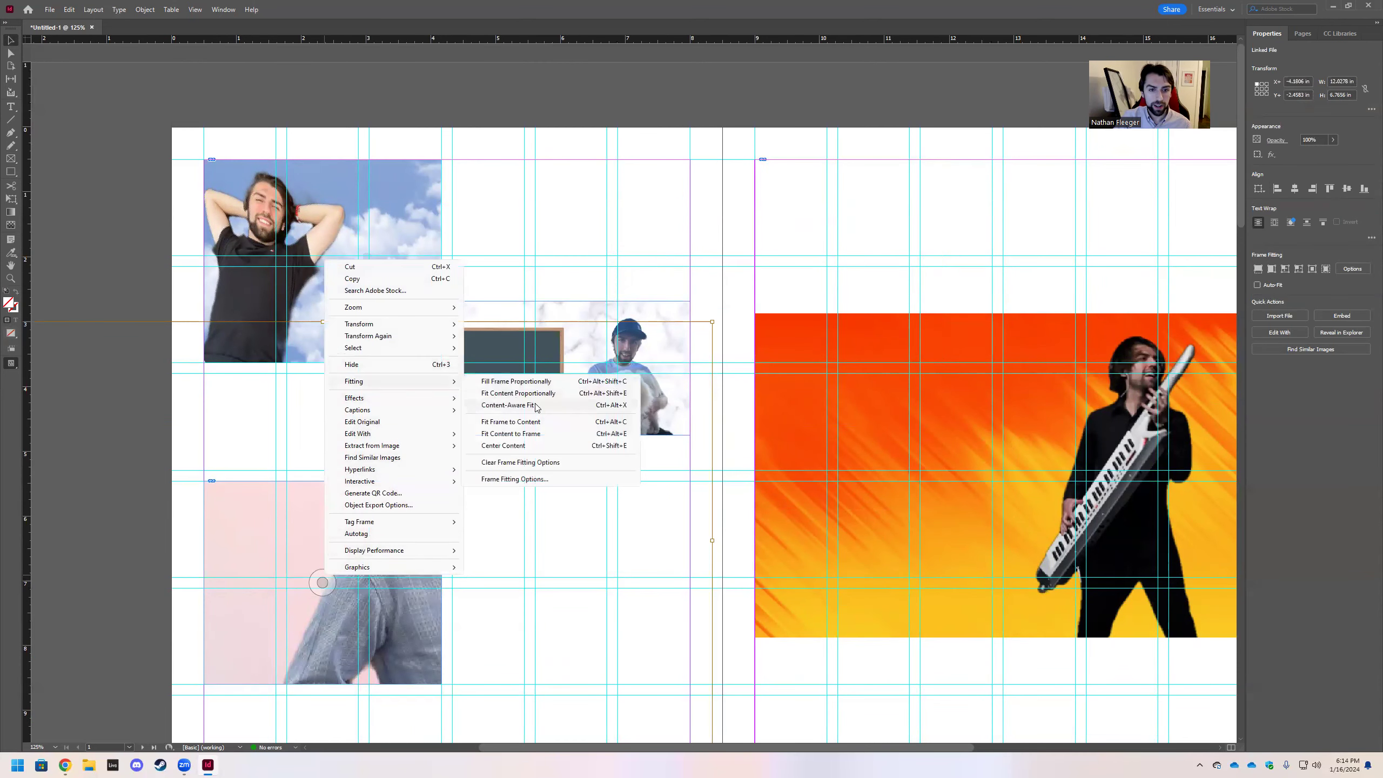
pyautogui.click(515, 423)
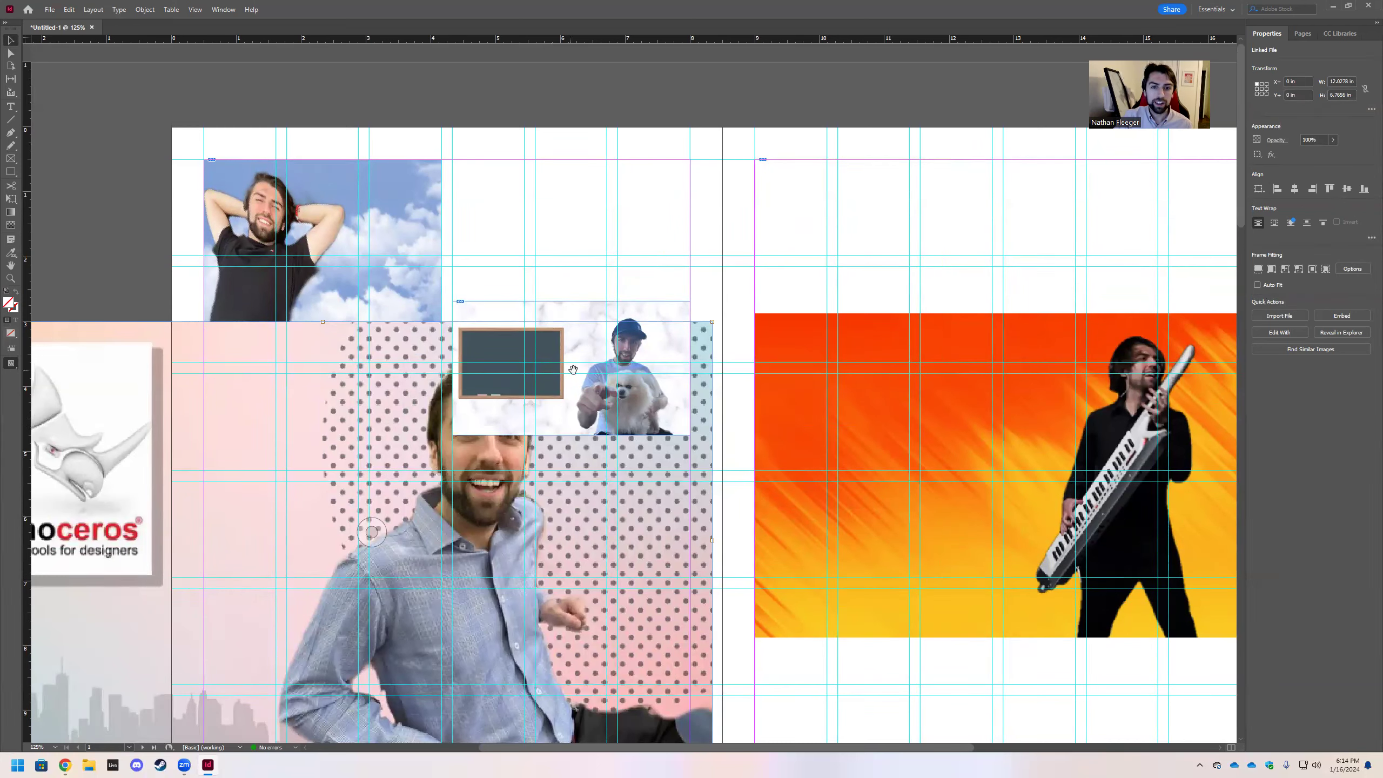
pyautogui.press('Escape')
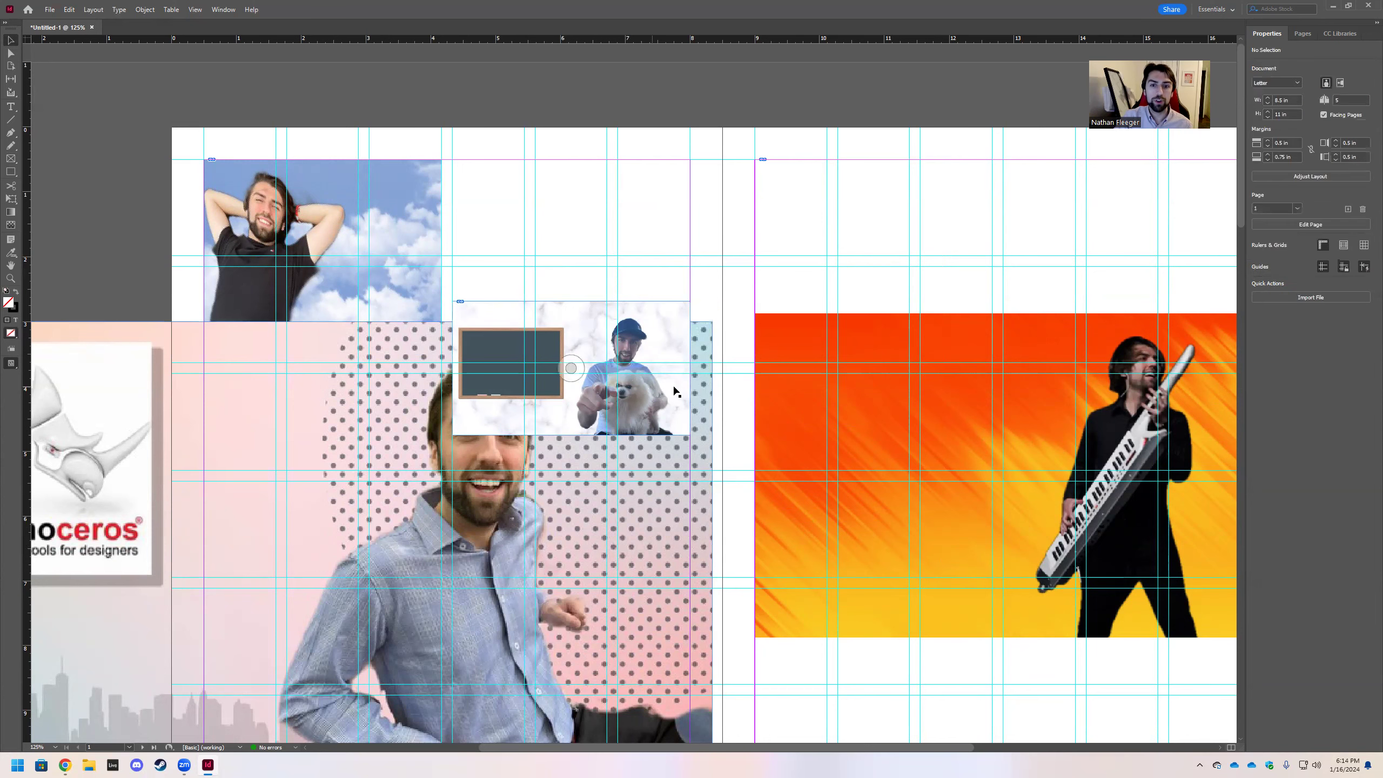
pyautogui.moveTo(710, 321); pyautogui.dragTo(444, 481)
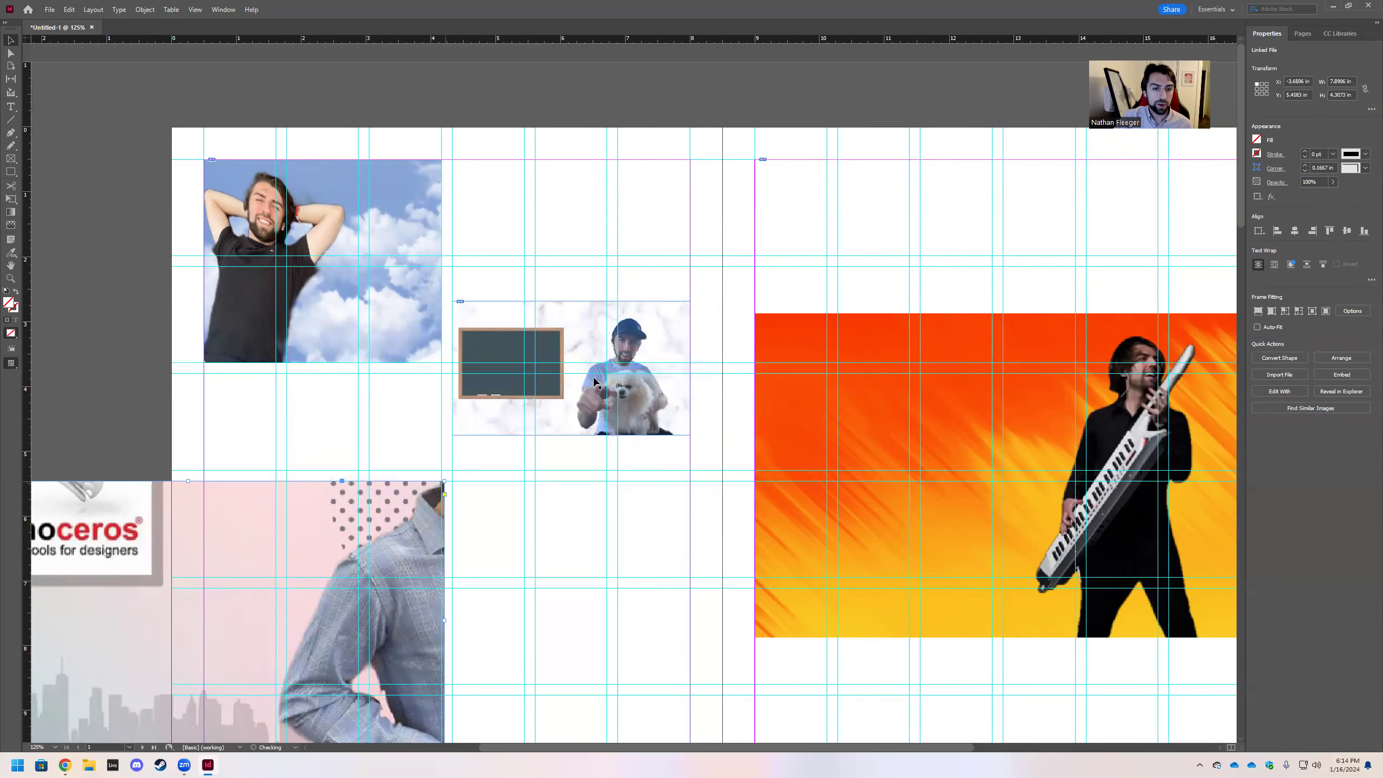
pyautogui.scroll(-4, 595, 382)
pyautogui.moveTo(28, 527); pyautogui.dragTo(299, 451)
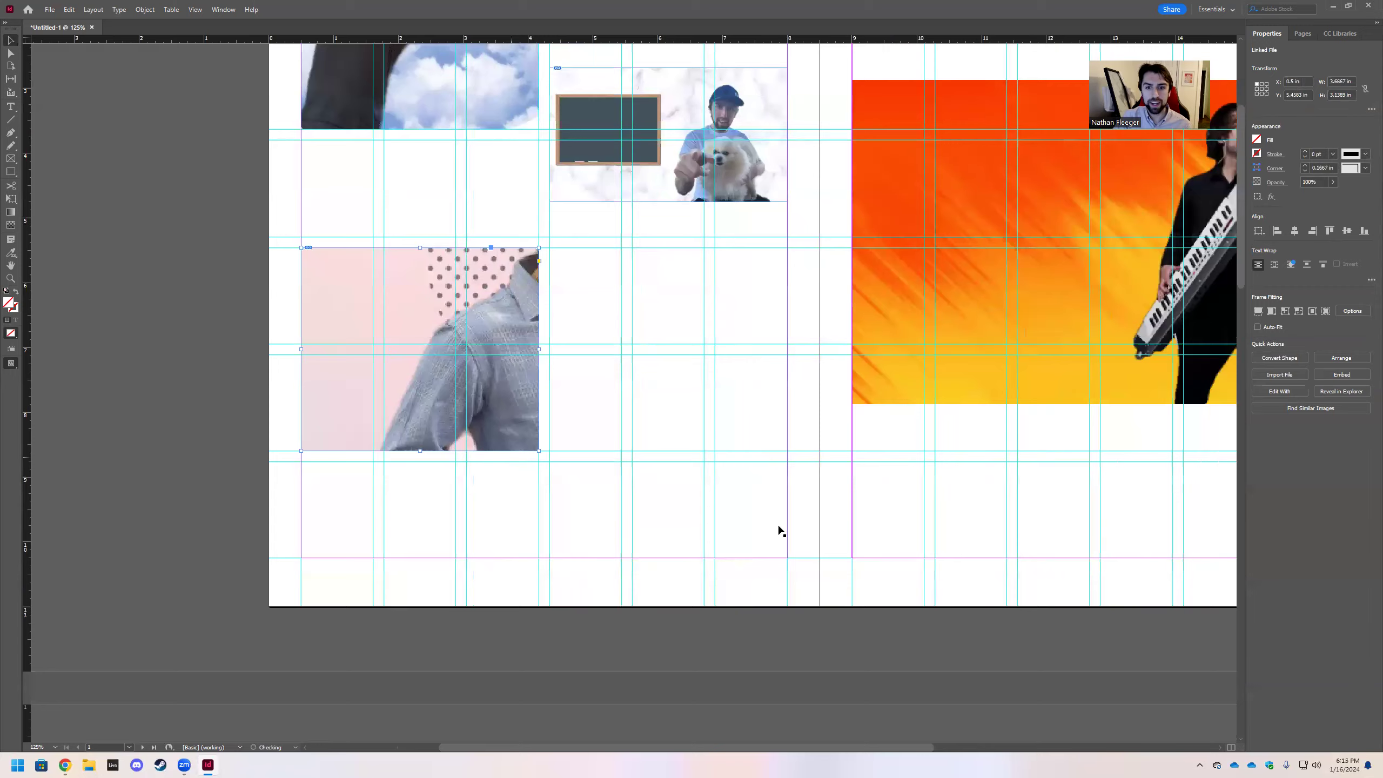
# Enlarge the orange keytar photo to fill the right-page frame
pyautogui.hotkey('shift', 'pagedown')
pyautogui.click(778, 528)
pyautogui.click(778, 528)
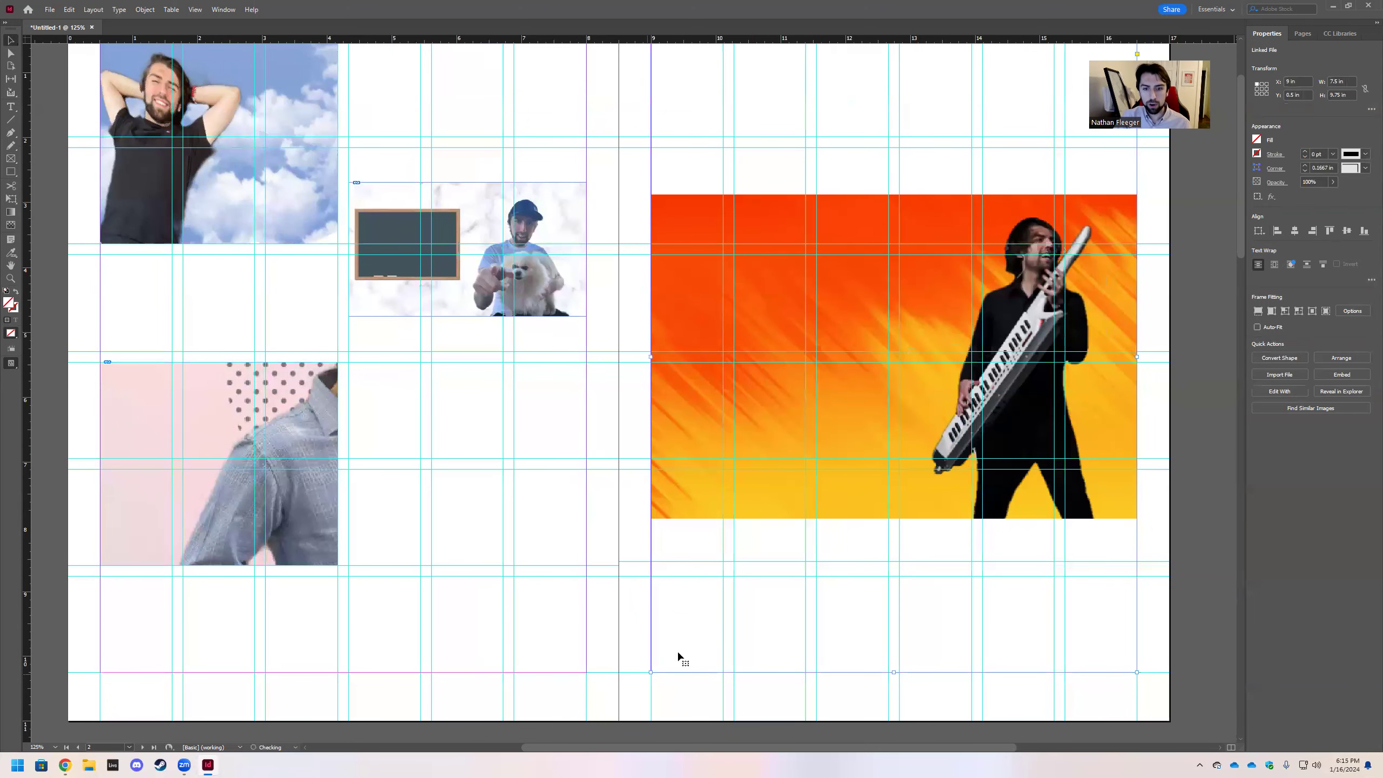
pyautogui.click(894, 358)
pyautogui.scroll(3, 890, 368)
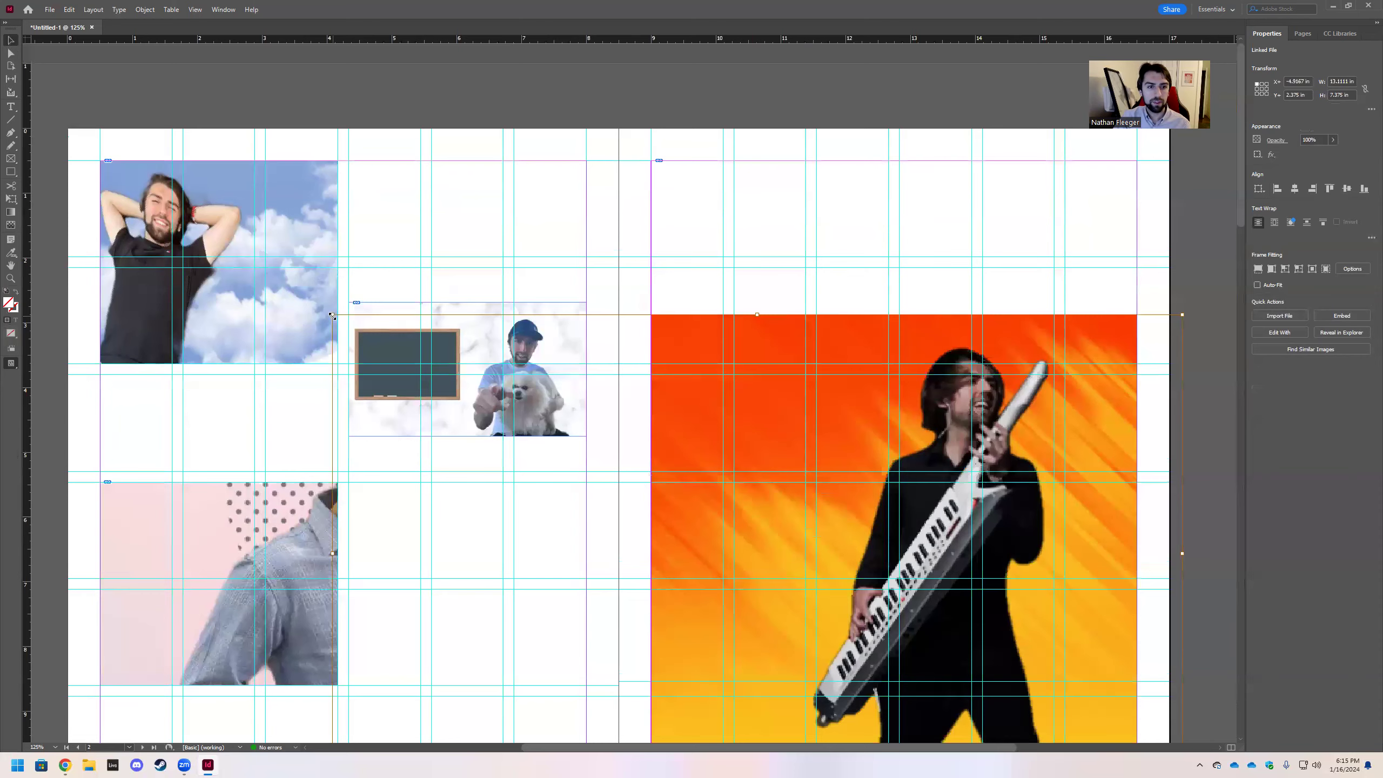
pyautogui.moveTo(190, 313); pyautogui.dragTo(186, 161)
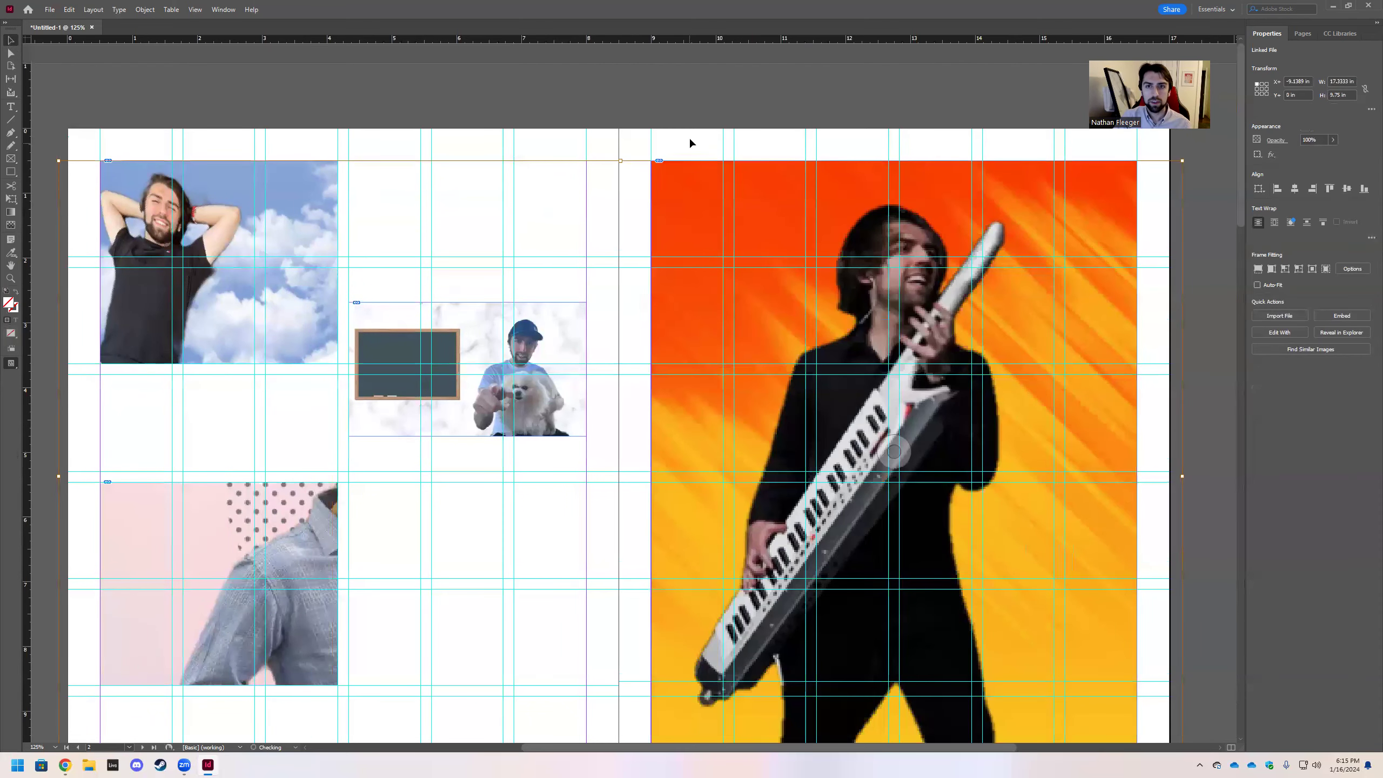
pyautogui.click(710, 114)
pyautogui.scroll(-3, 676, 294)
pyautogui.scroll(2, 850, 430)
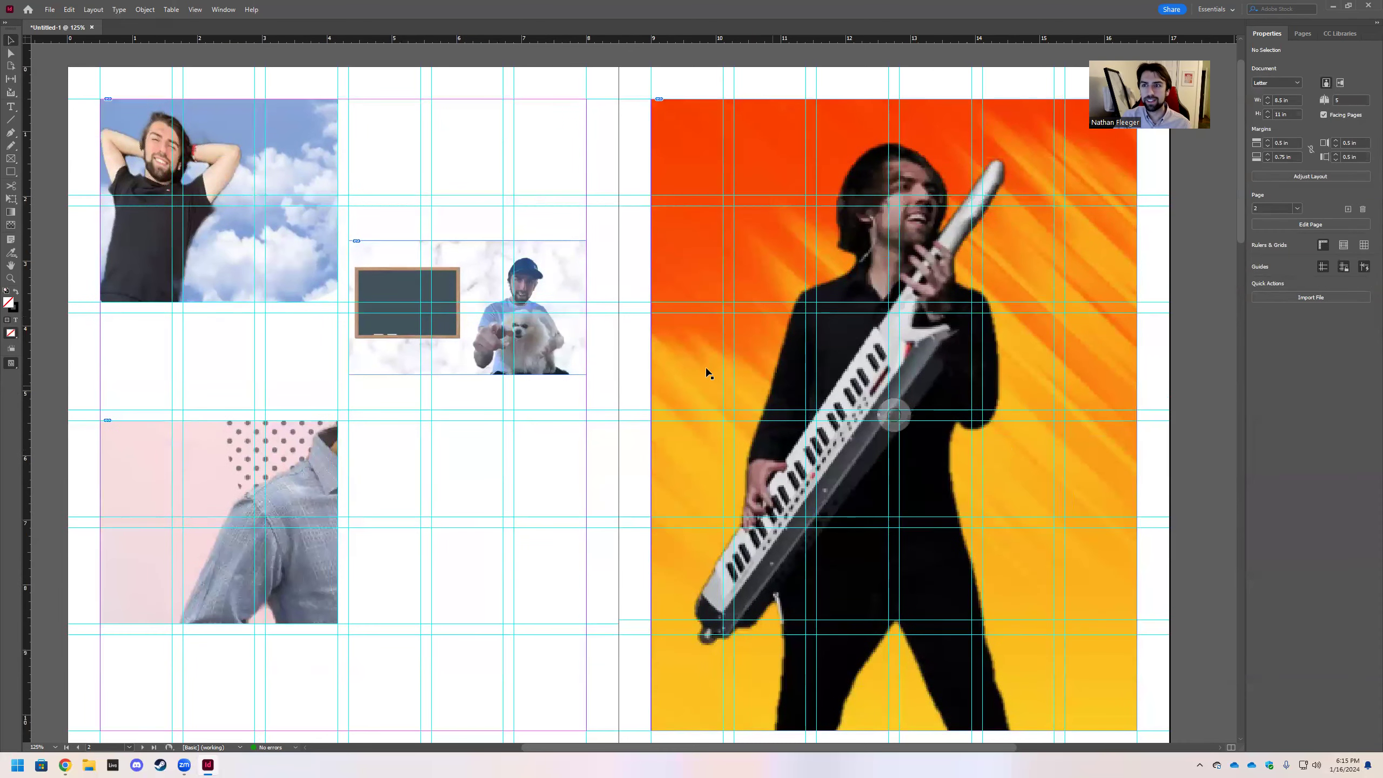
pyautogui.scroll(-1, 670, 368)
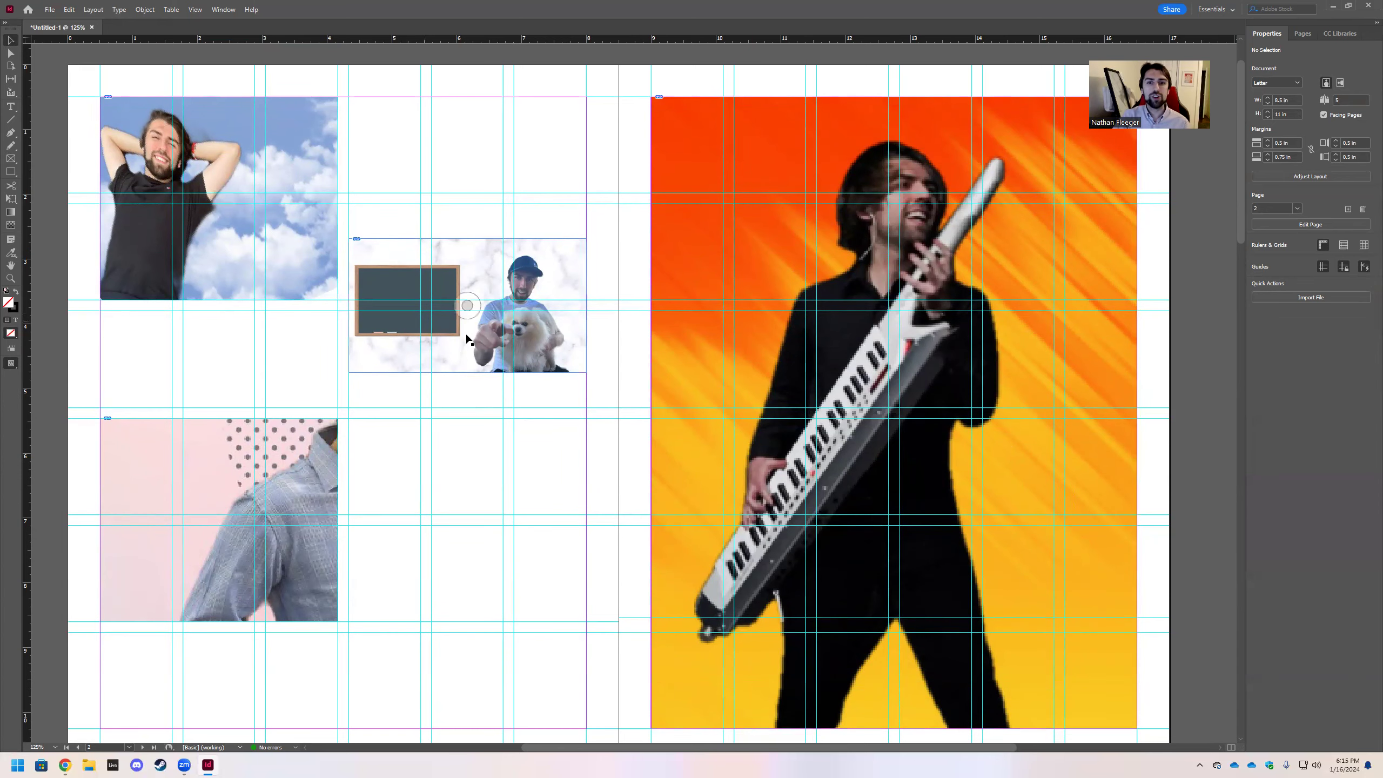
# Switch the spread's Display Performance to High Quality Display
pyautogui.scroll(-1, 735, 453)
pyautogui.scroll(1, 730, 457)
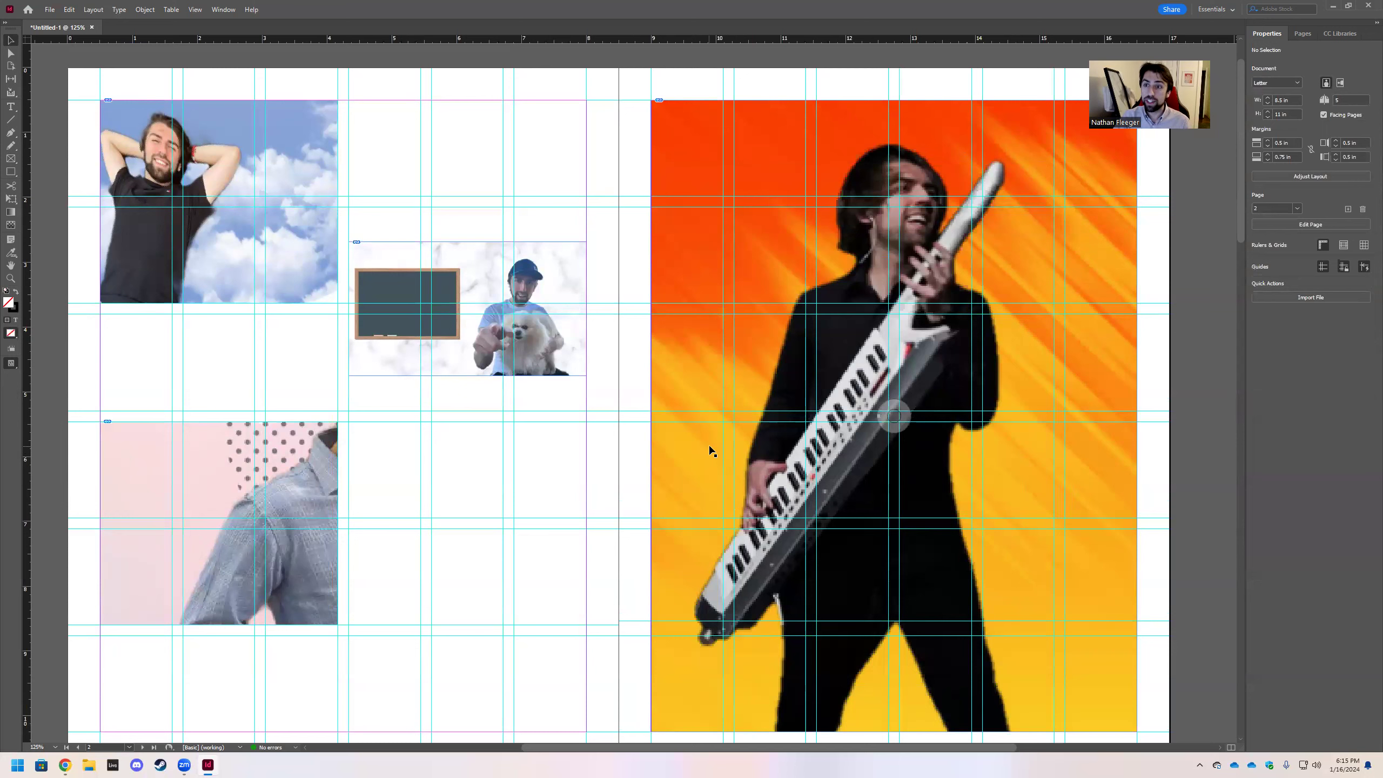
pyautogui.rightClick(633, 375)
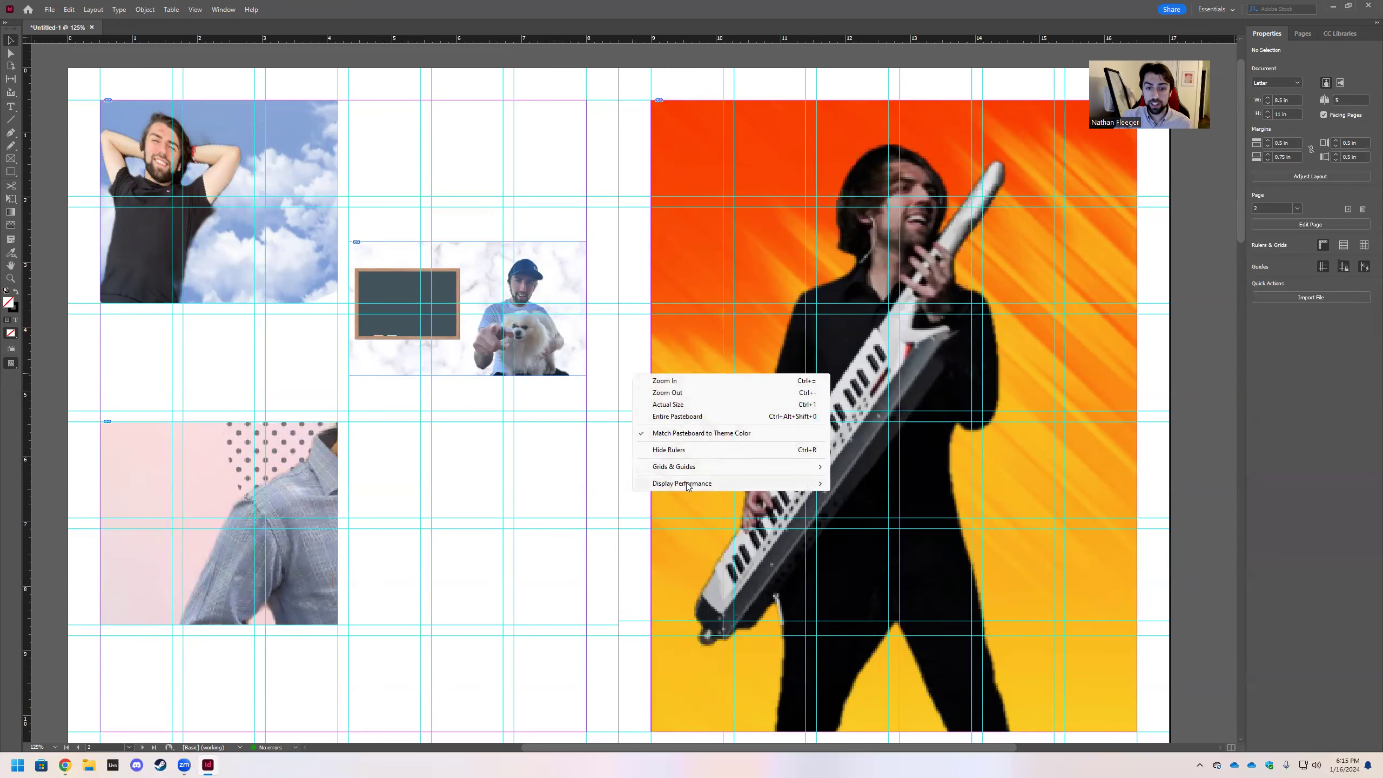
pyautogui.moveTo(688, 484)
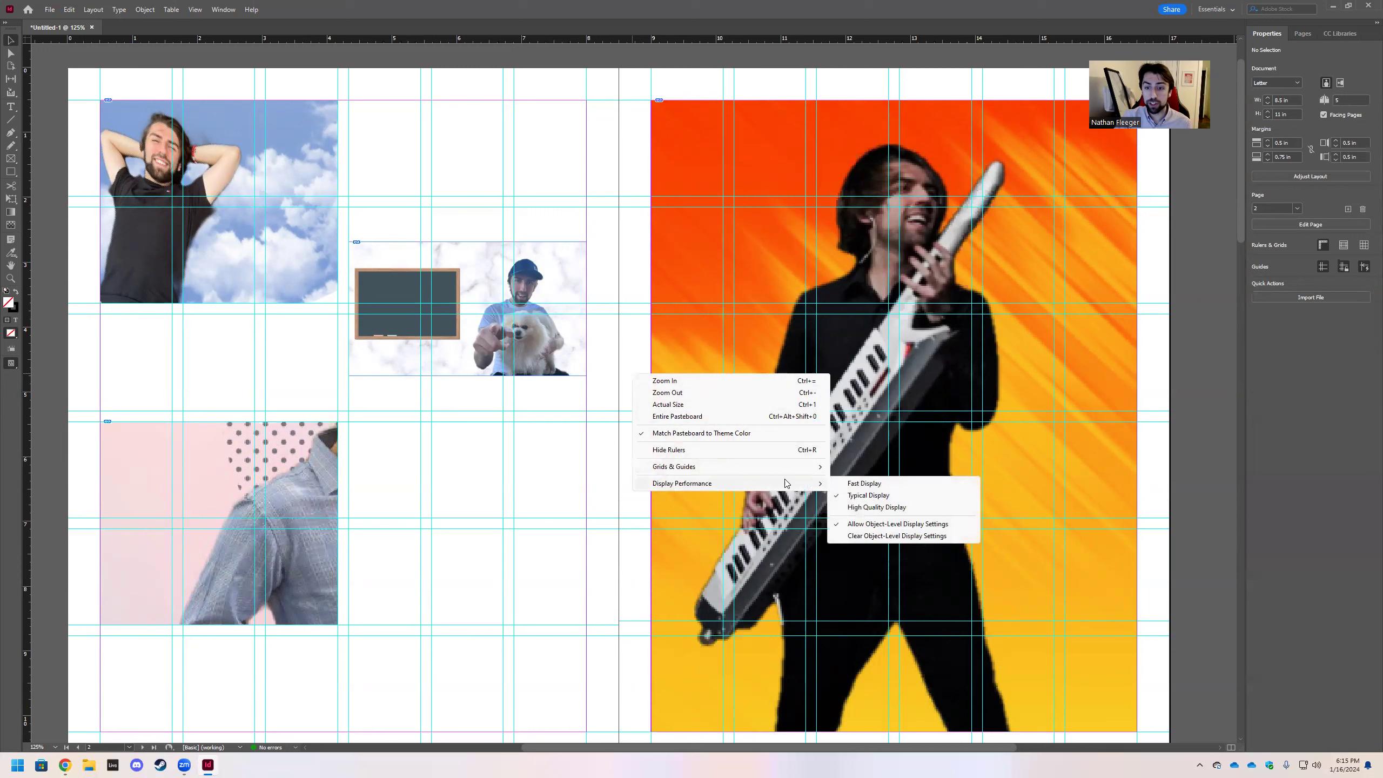
pyautogui.click(862, 507)
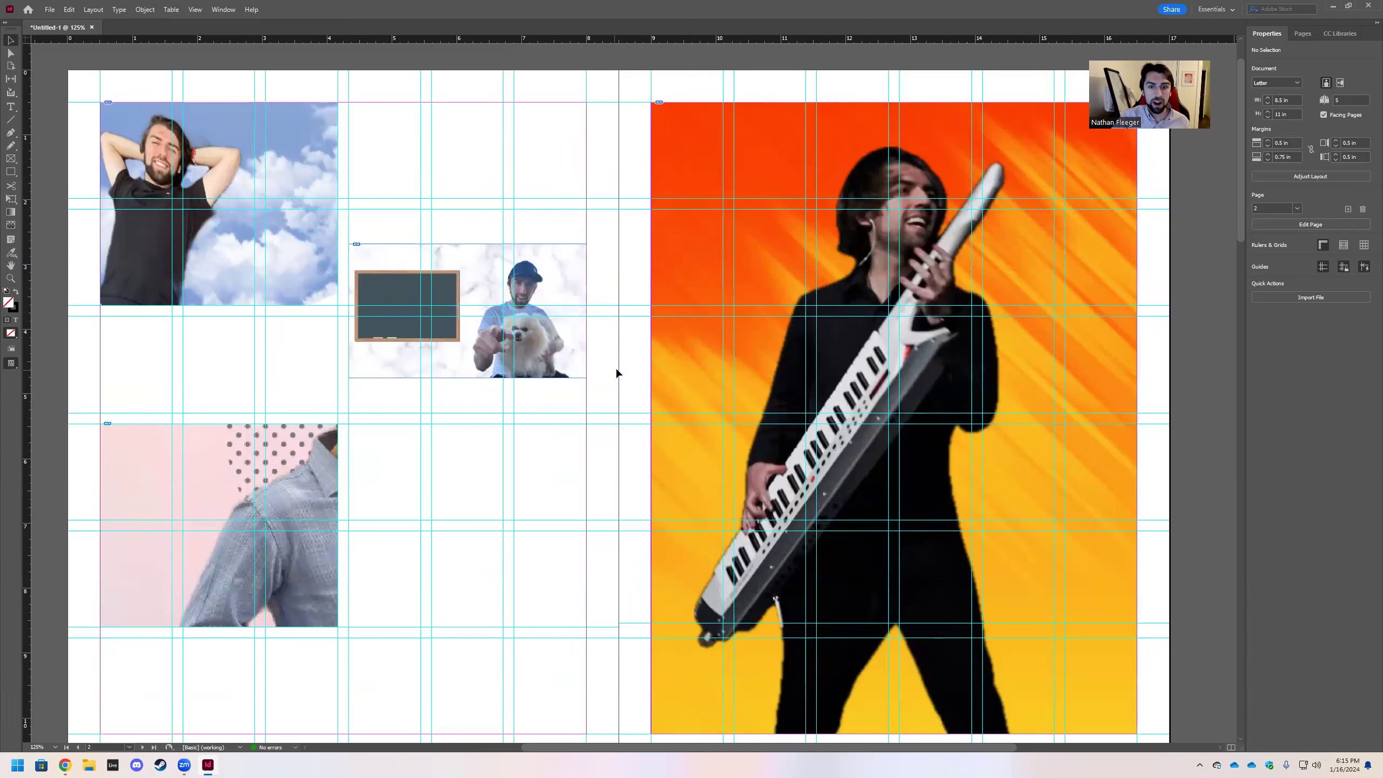
pyautogui.rightClick(632, 378)
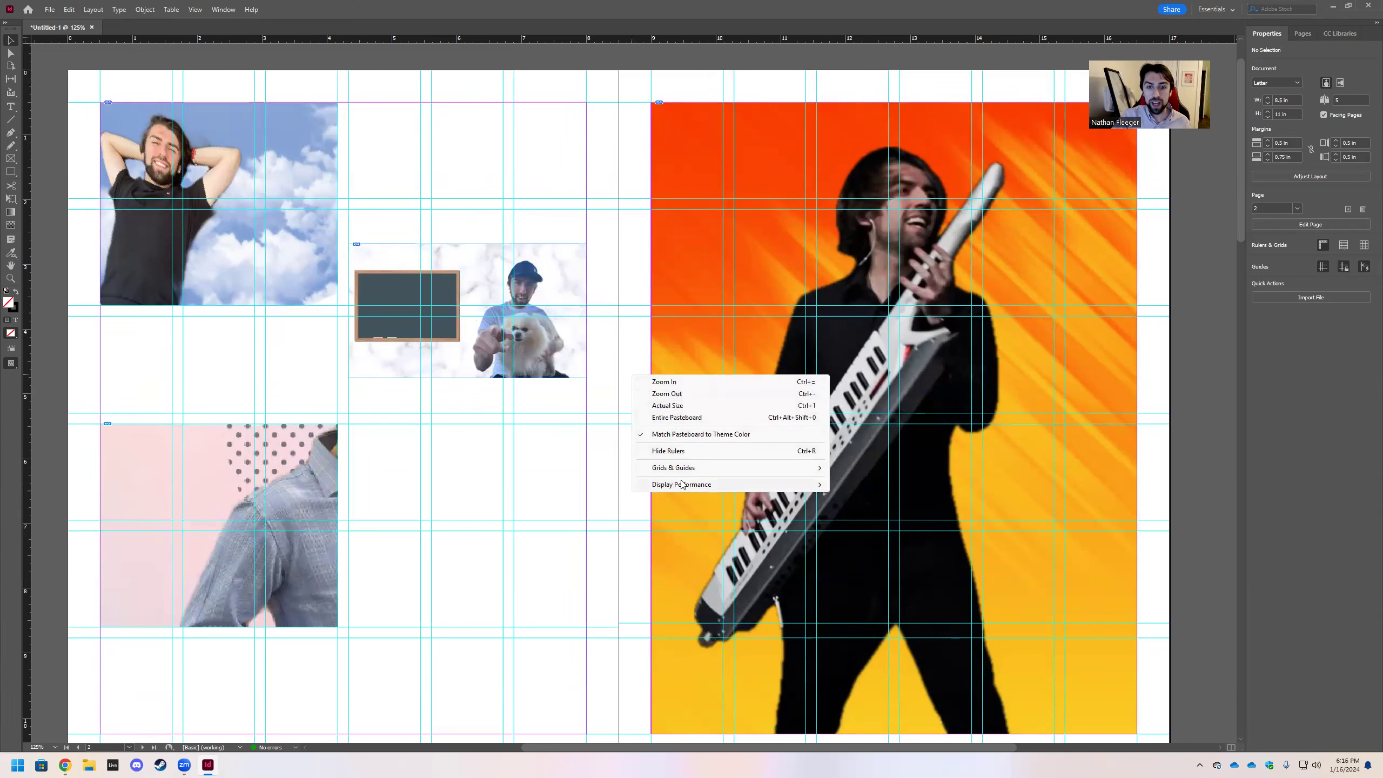
pyautogui.click(866, 498)
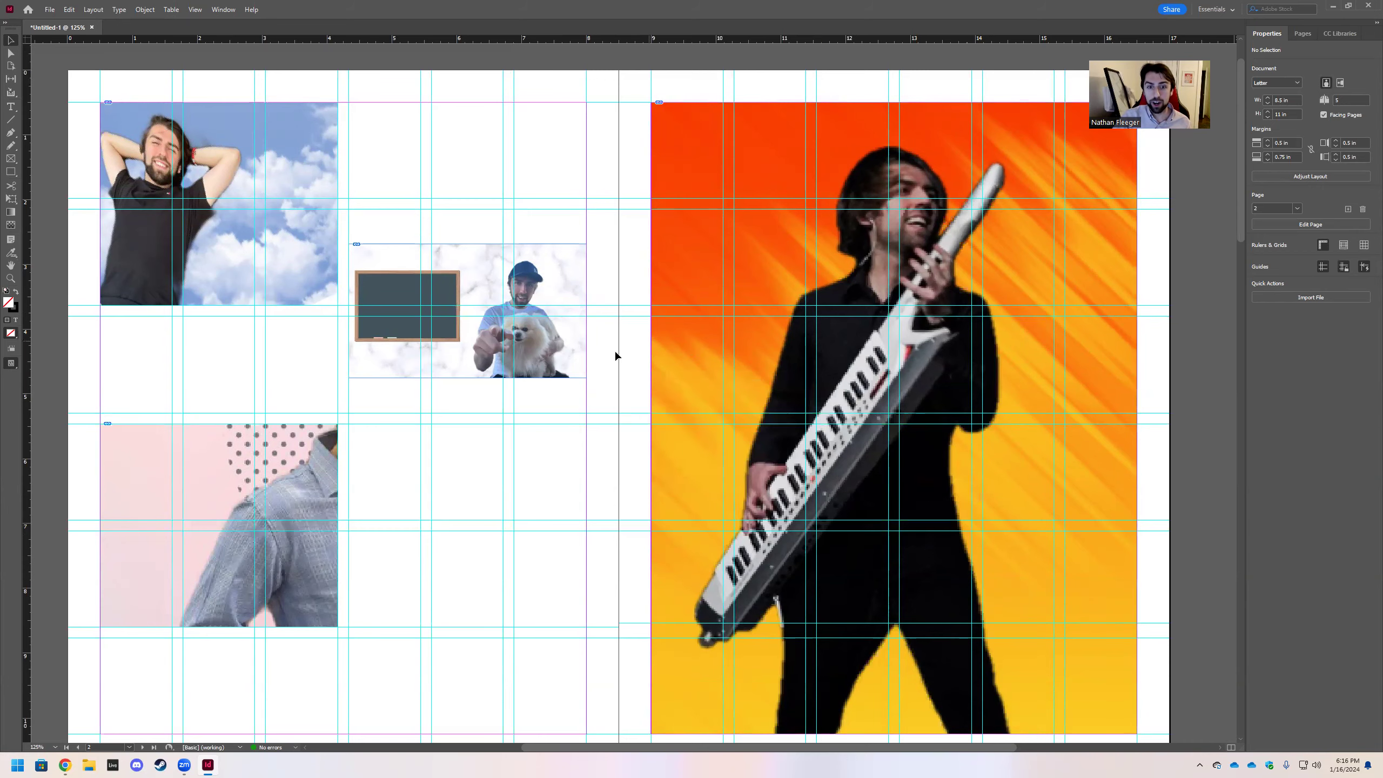
pyautogui.scroll(-2, 654, 311)
pyautogui.scroll(3, 646, 342)
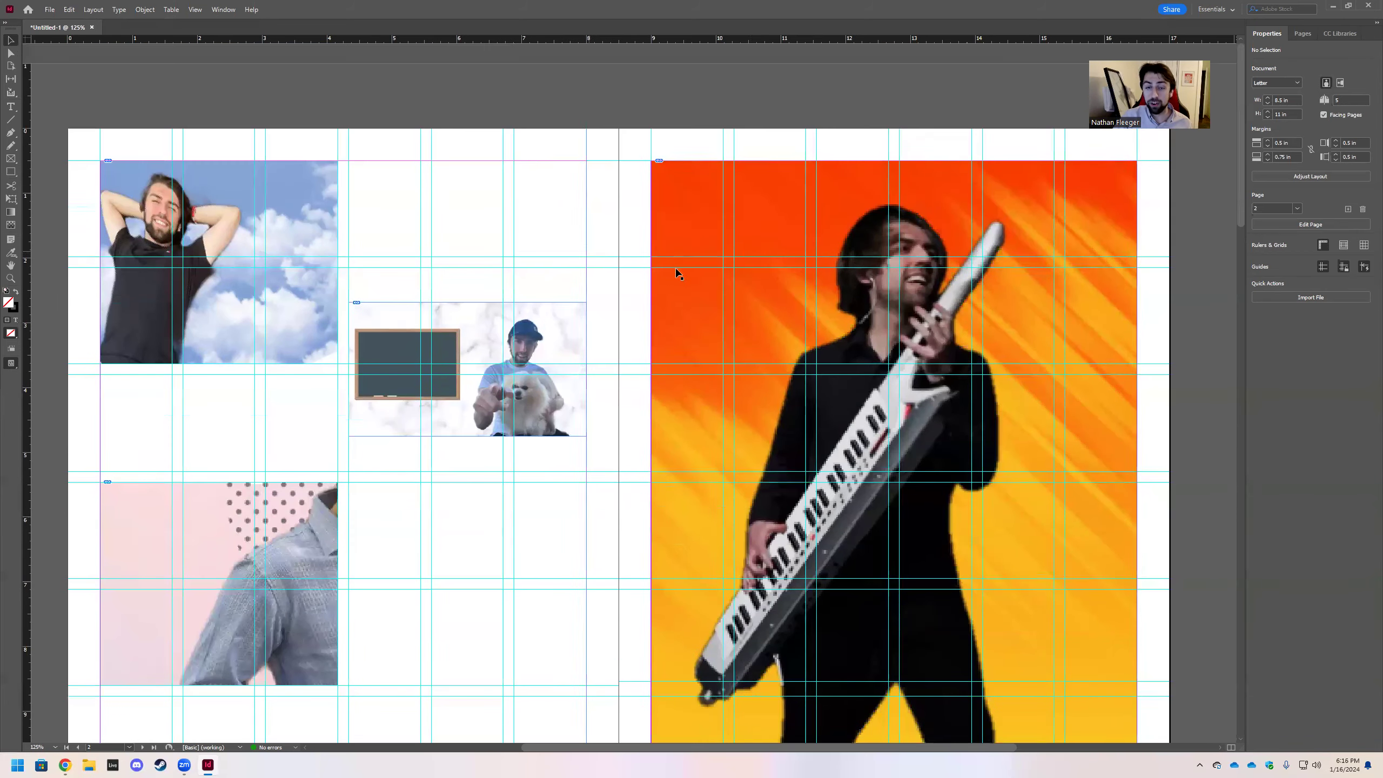
pyautogui.scroll(-3, 631, 343)
pyautogui.scroll(3, 621, 343)
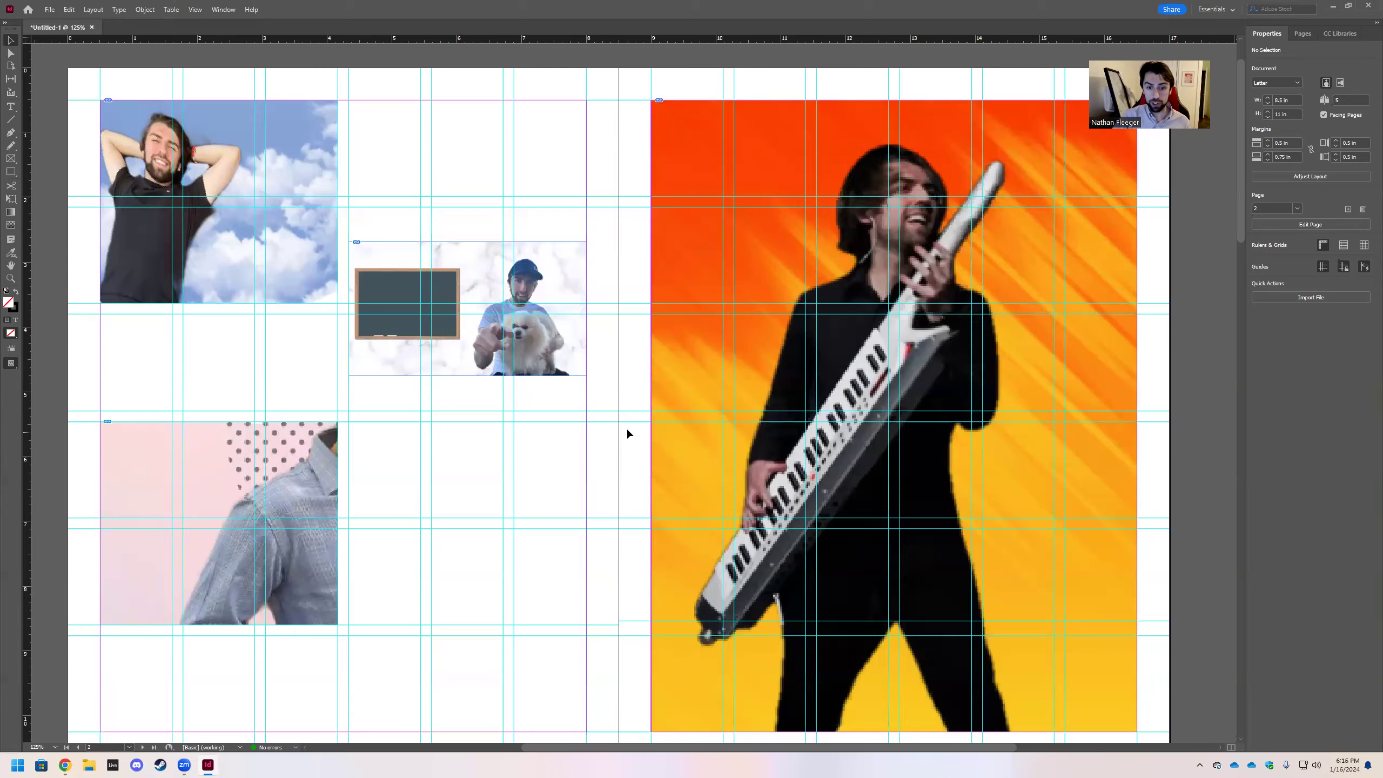
pyautogui.scroll(-1, 625, 414)
pyautogui.scroll(1, 624, 386)
pyautogui.scroll(-1, 592, 340)
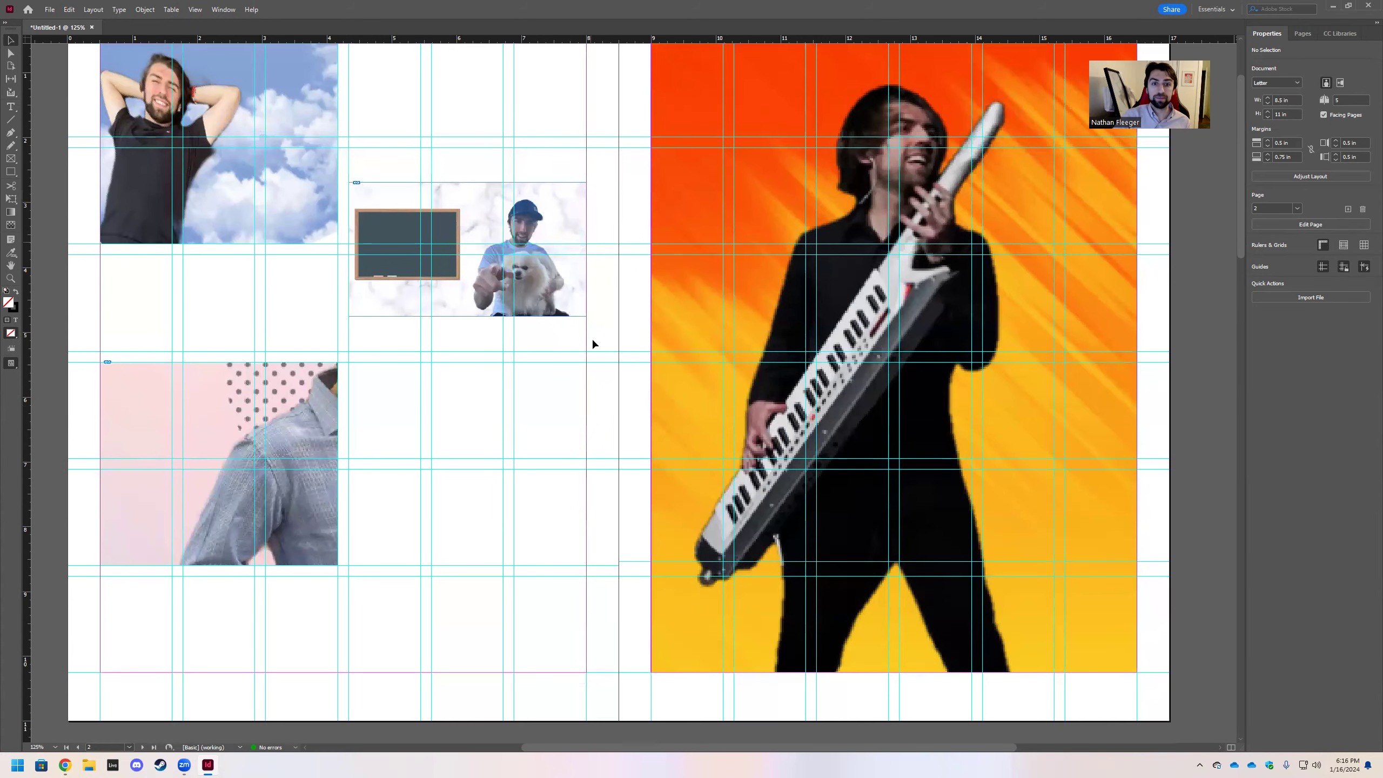
pyautogui.scroll(1, 629, 342)
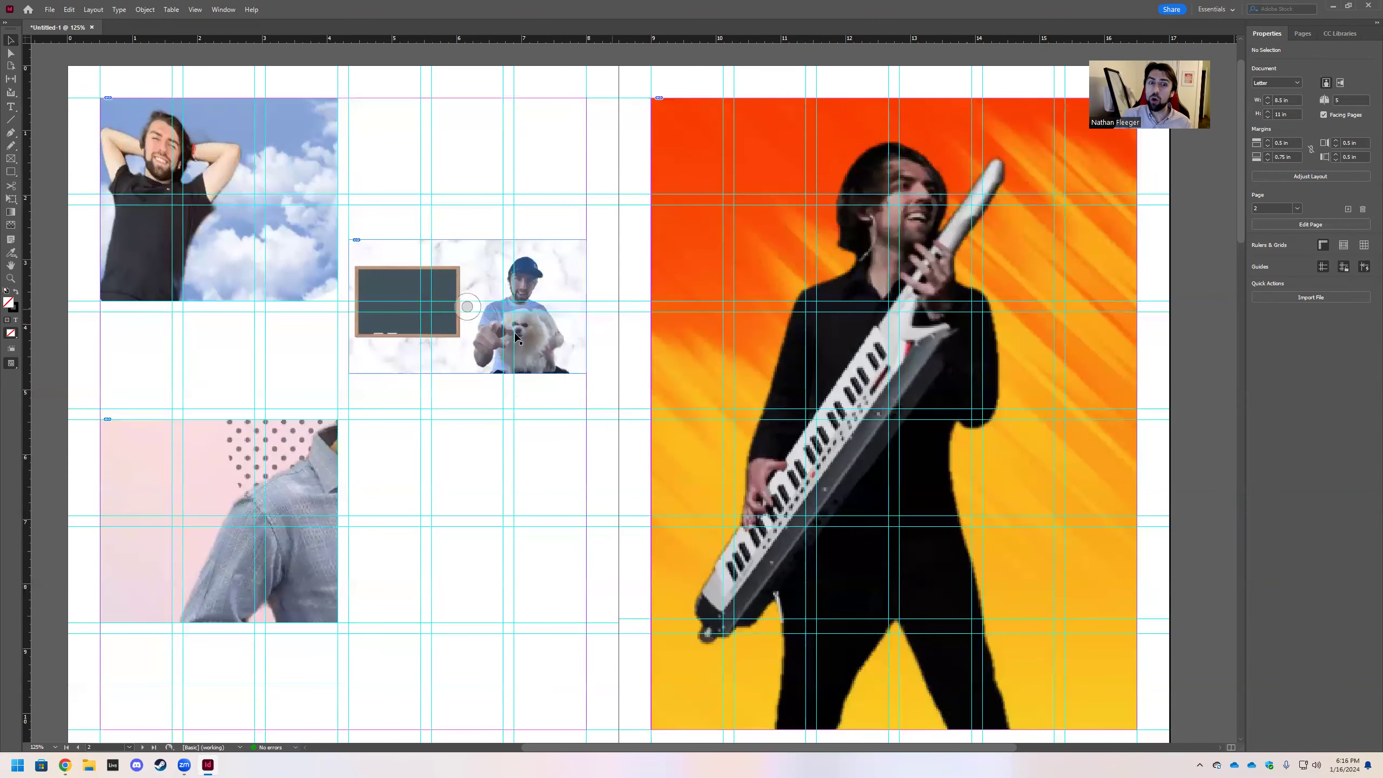
# Move the chalkboard photo higher and stretch its frame over the upper grid cells
pyautogui.click(468, 304)
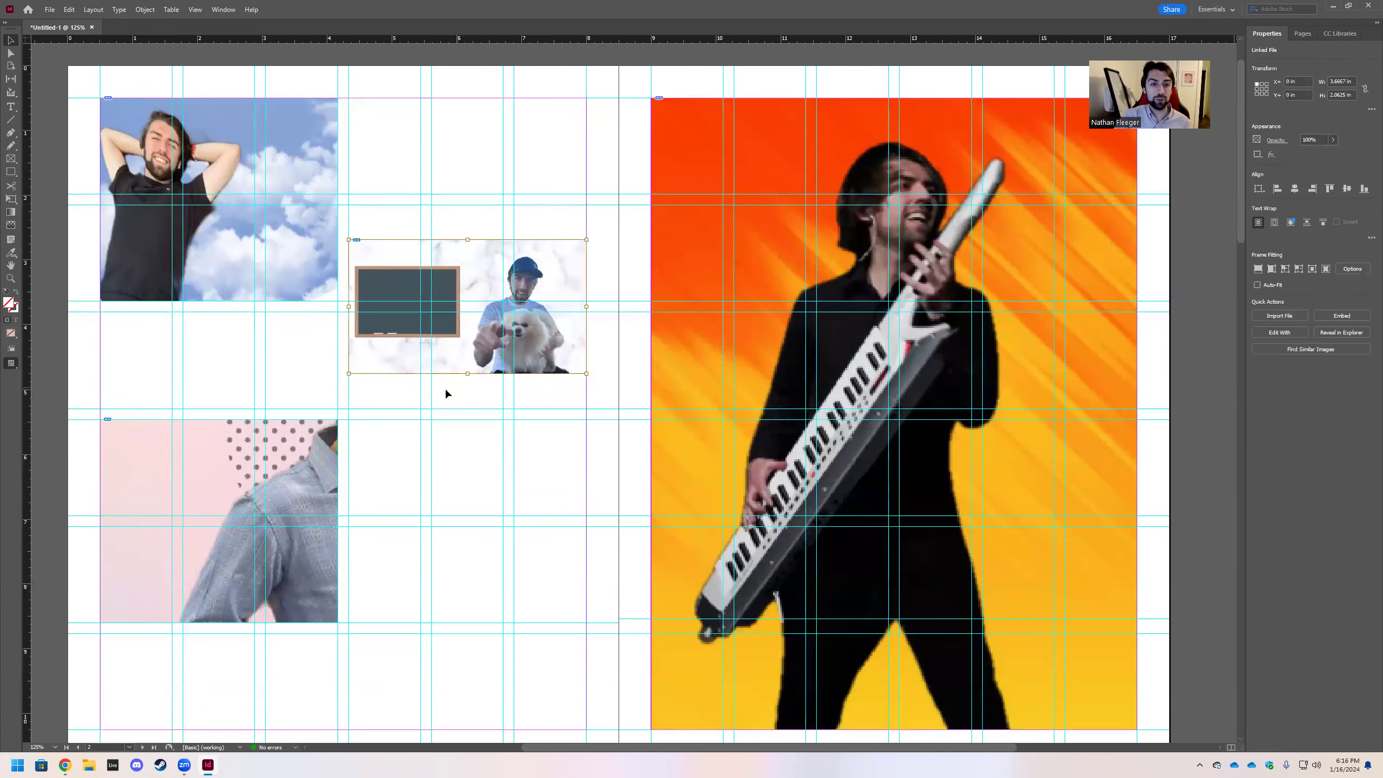
pyautogui.moveTo(448, 380); pyautogui.dragTo(446, 306)
pyautogui.click(469, 173)
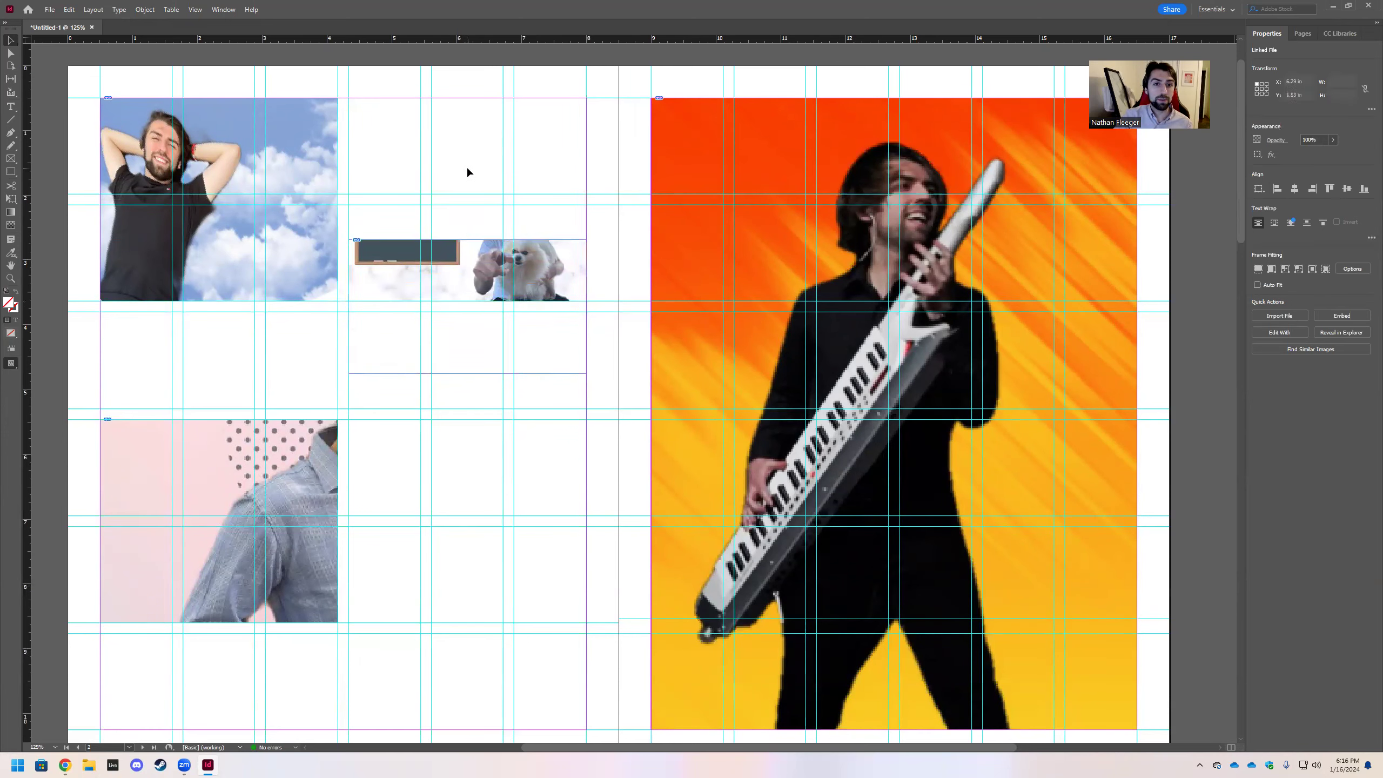
pyautogui.click(468, 374)
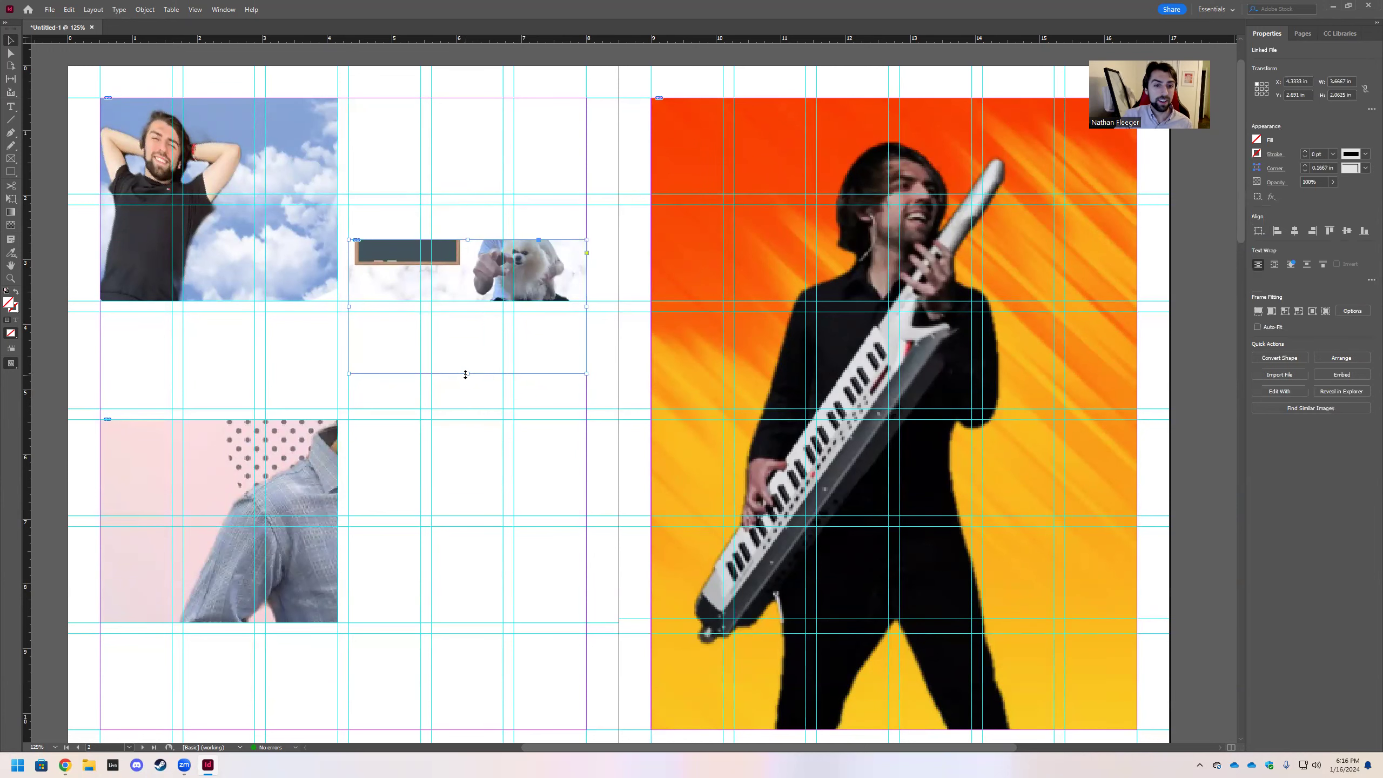
pyautogui.moveTo(468, 374); pyautogui.dragTo(468, 408)
pyautogui.moveTo(467, 242); pyautogui.dragTo(463, 99)
# Make the dog photo fill its frame proportionally, repositioned to show the man and dog
pyautogui.click(468, 254)
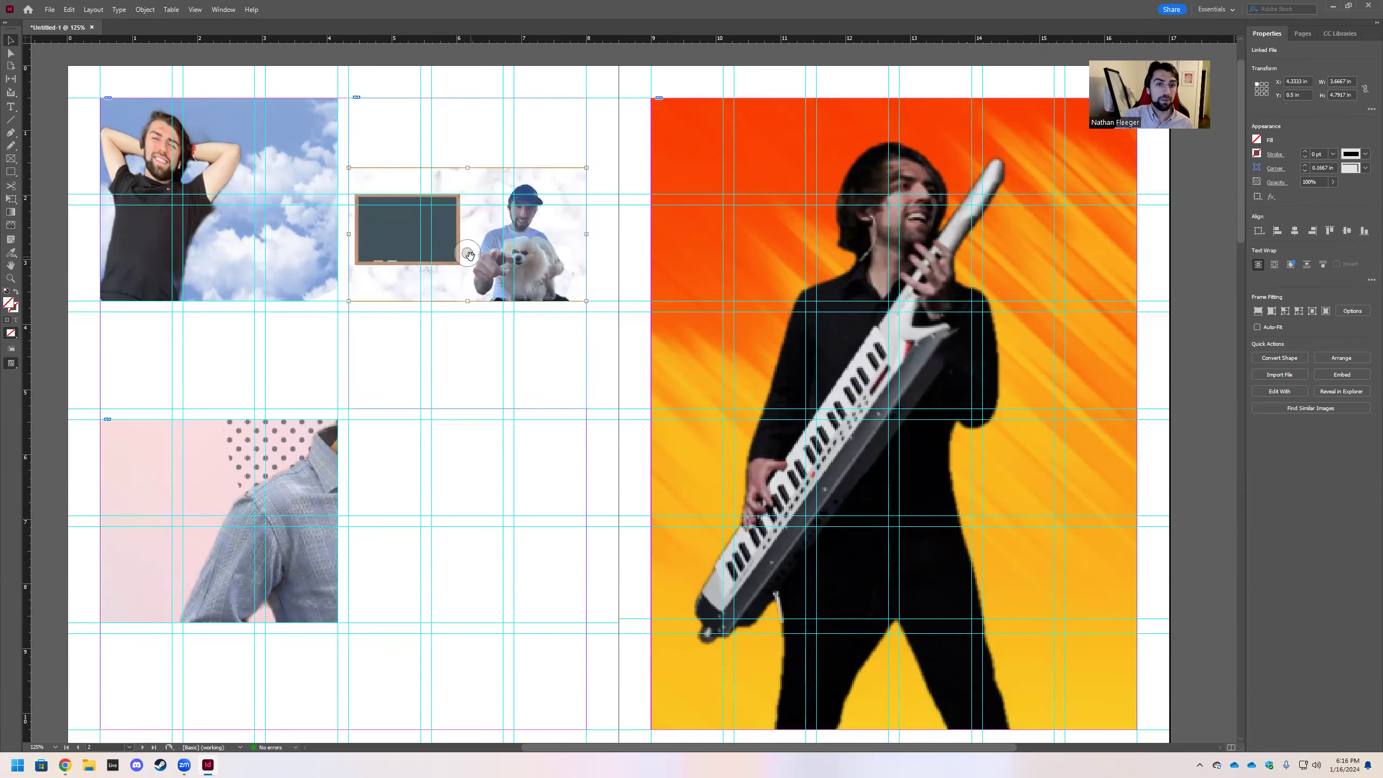
pyautogui.rightClick(468, 256)
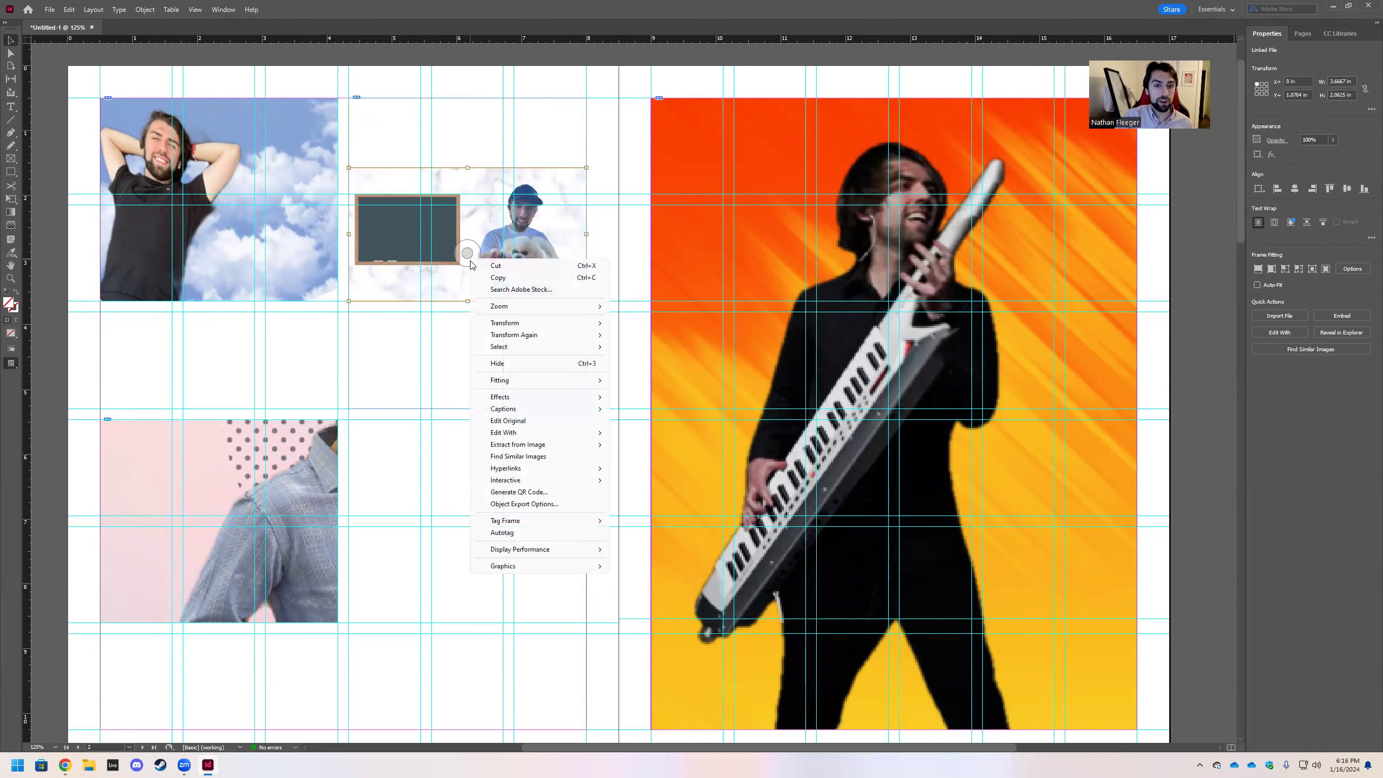
pyautogui.moveTo(521, 381)
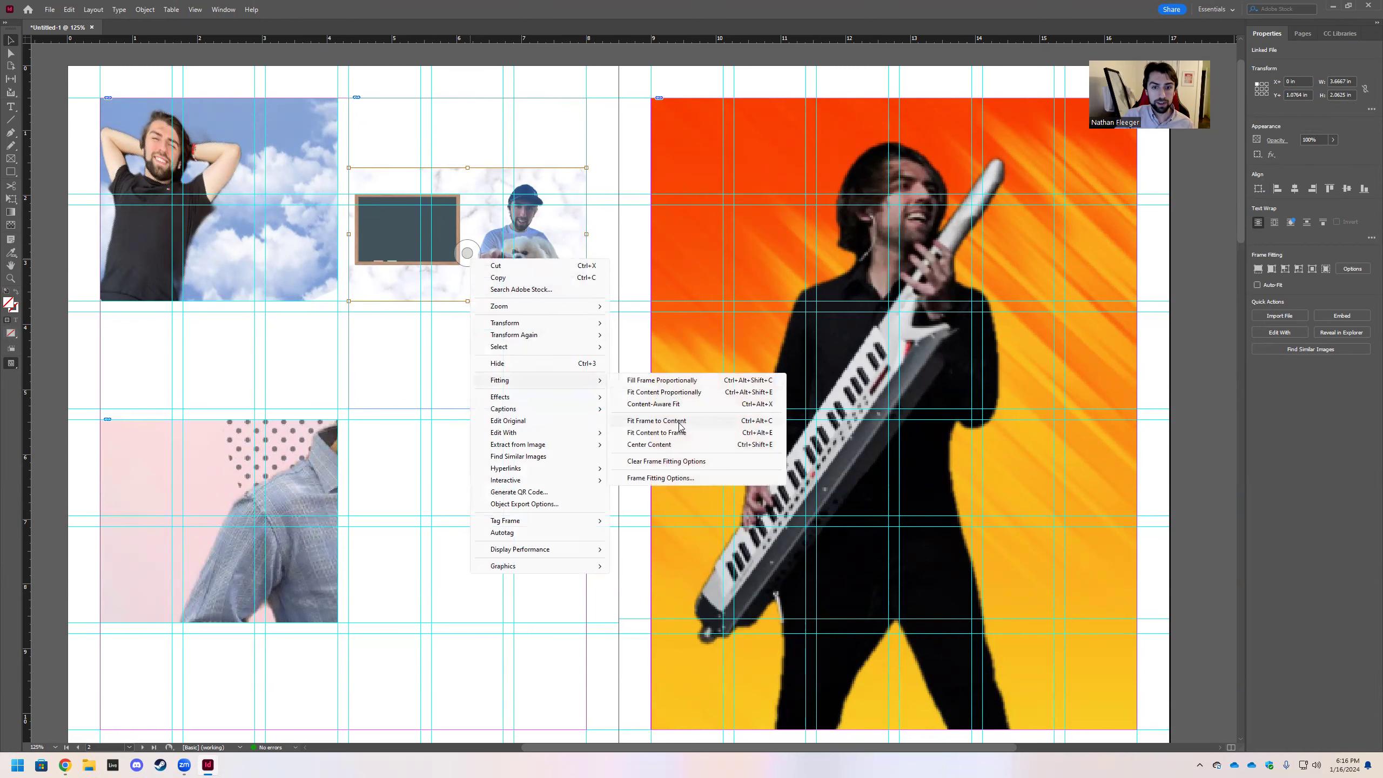
pyautogui.click(681, 393)
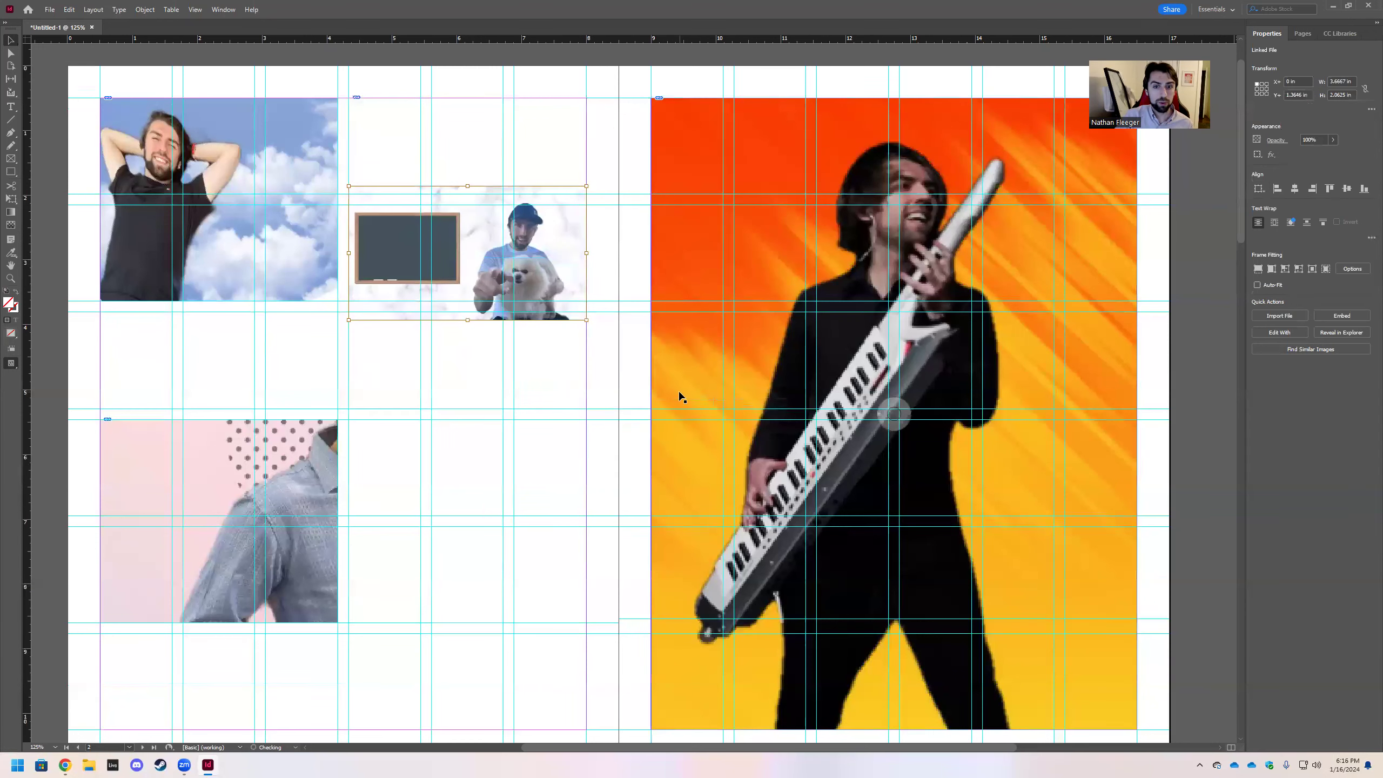
pyautogui.rightClick(471, 253)
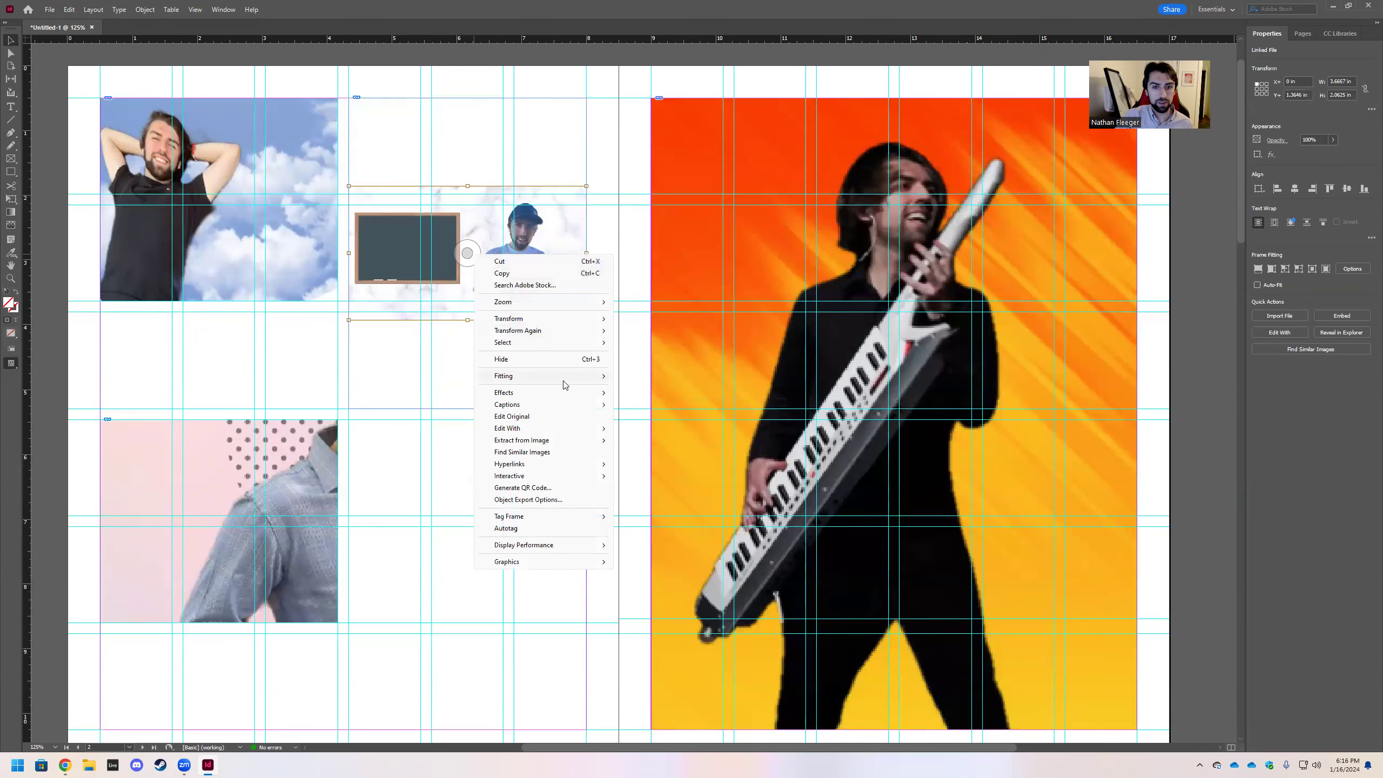
pyautogui.moveTo(579, 378)
pyautogui.click(666, 376)
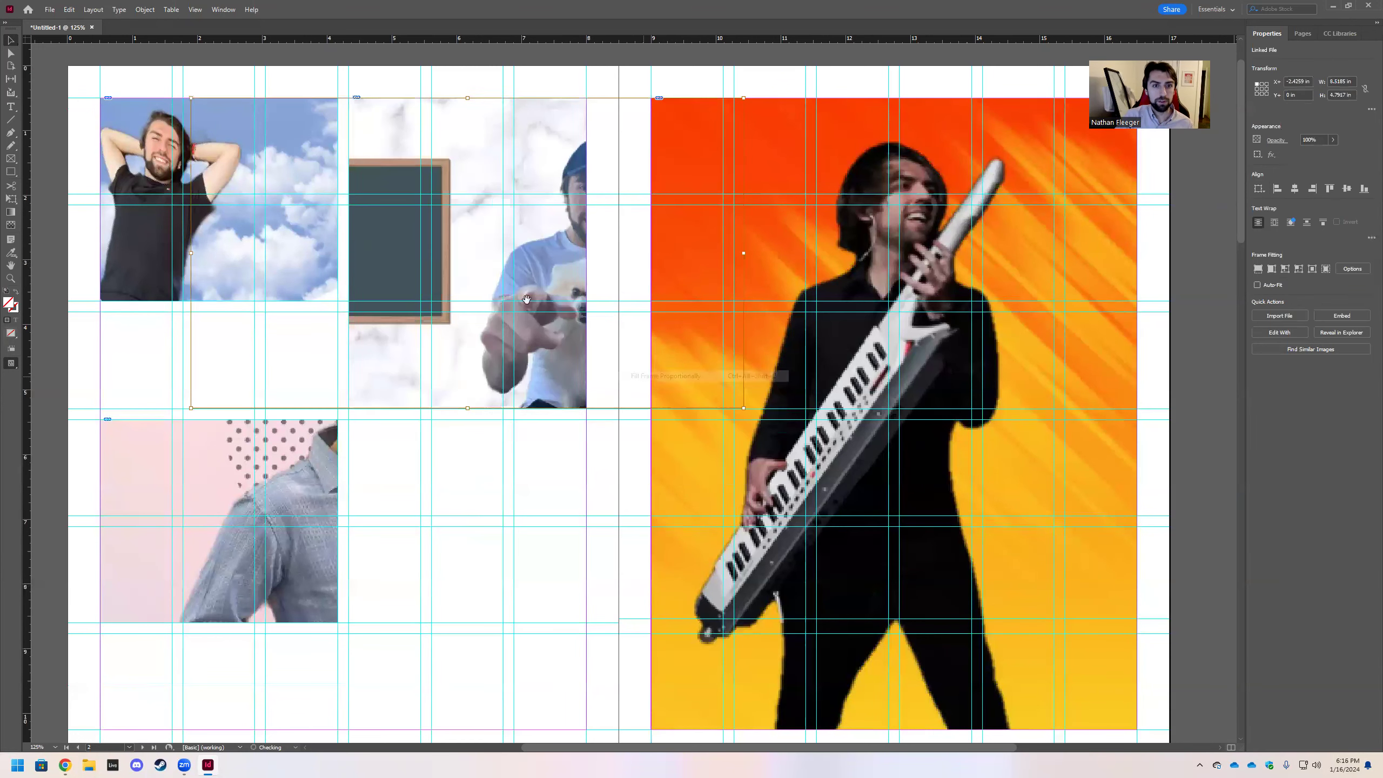
pyautogui.moveTo(469, 254); pyautogui.dragTo(338, 264)
pyautogui.click(298, 344)
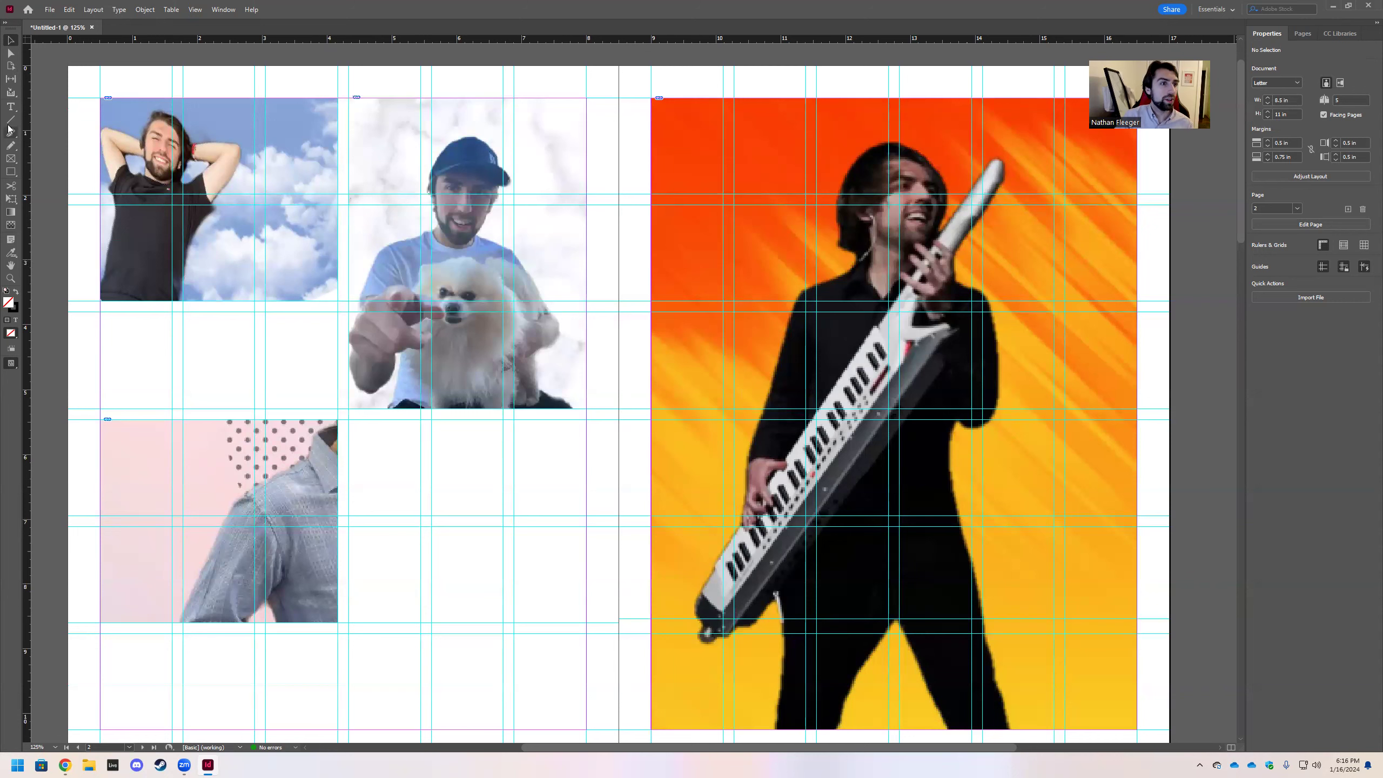
# Draw a text frame beneath the cloud photo and set its font to Arial Regular
pyautogui.click(11, 107)
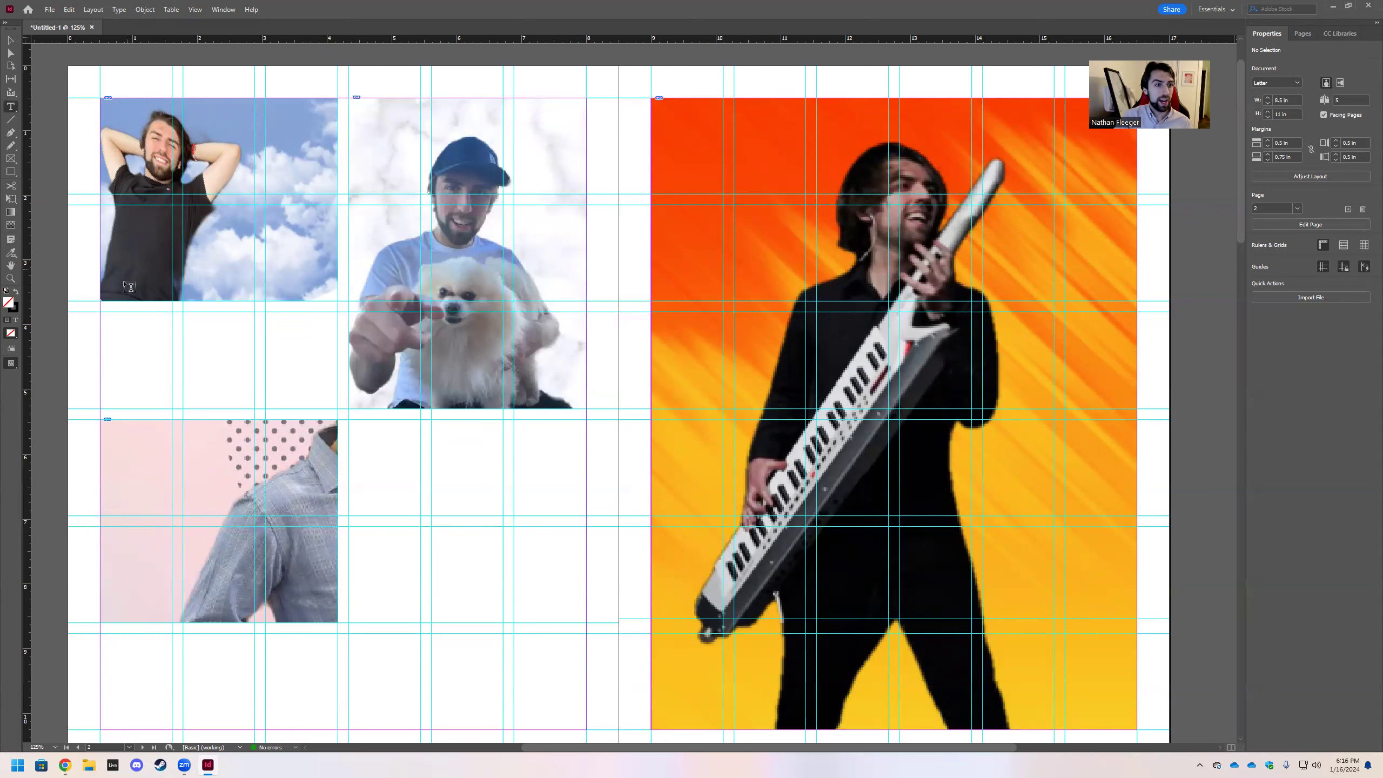
pyautogui.moveTo(101, 313); pyautogui.dragTo(339, 410)
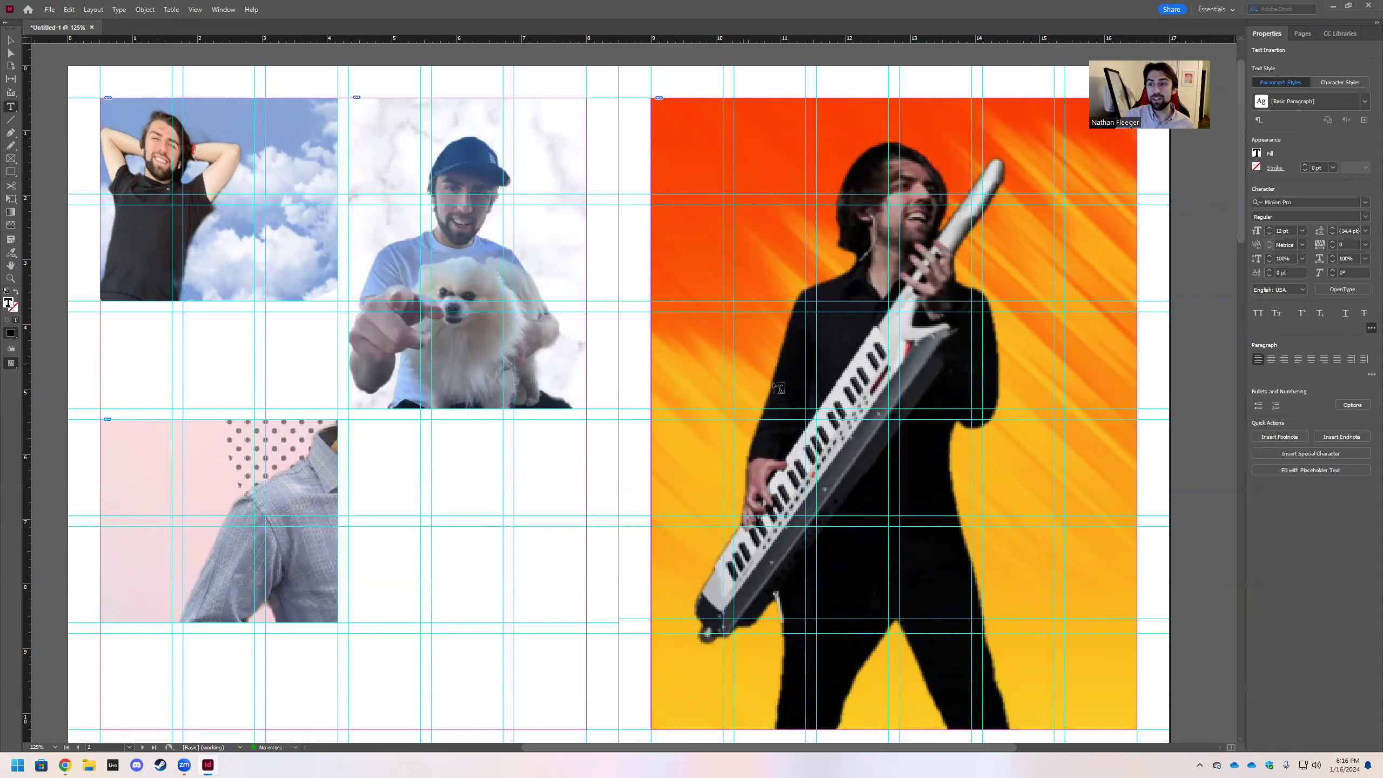
pyautogui.click(1367, 204)
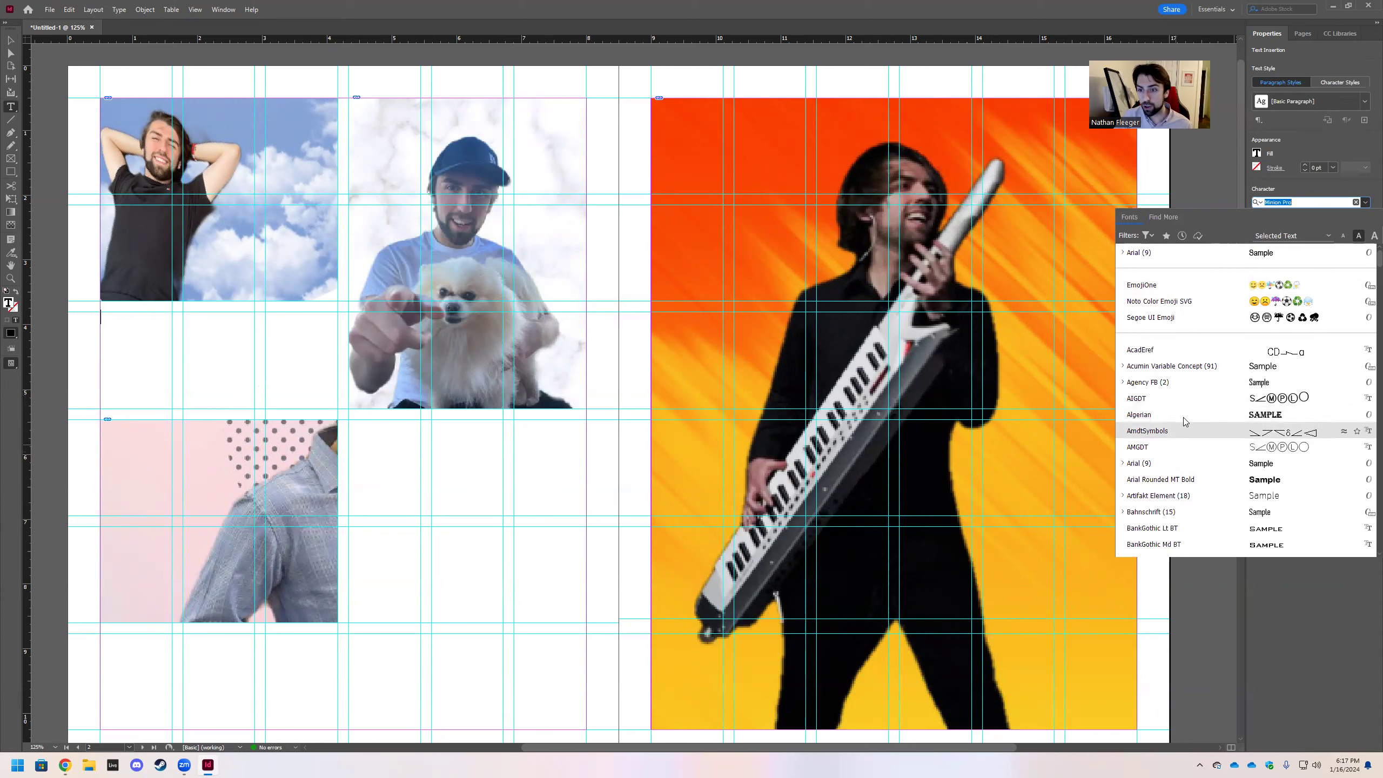
pyautogui.scroll(-1, 1184, 423)
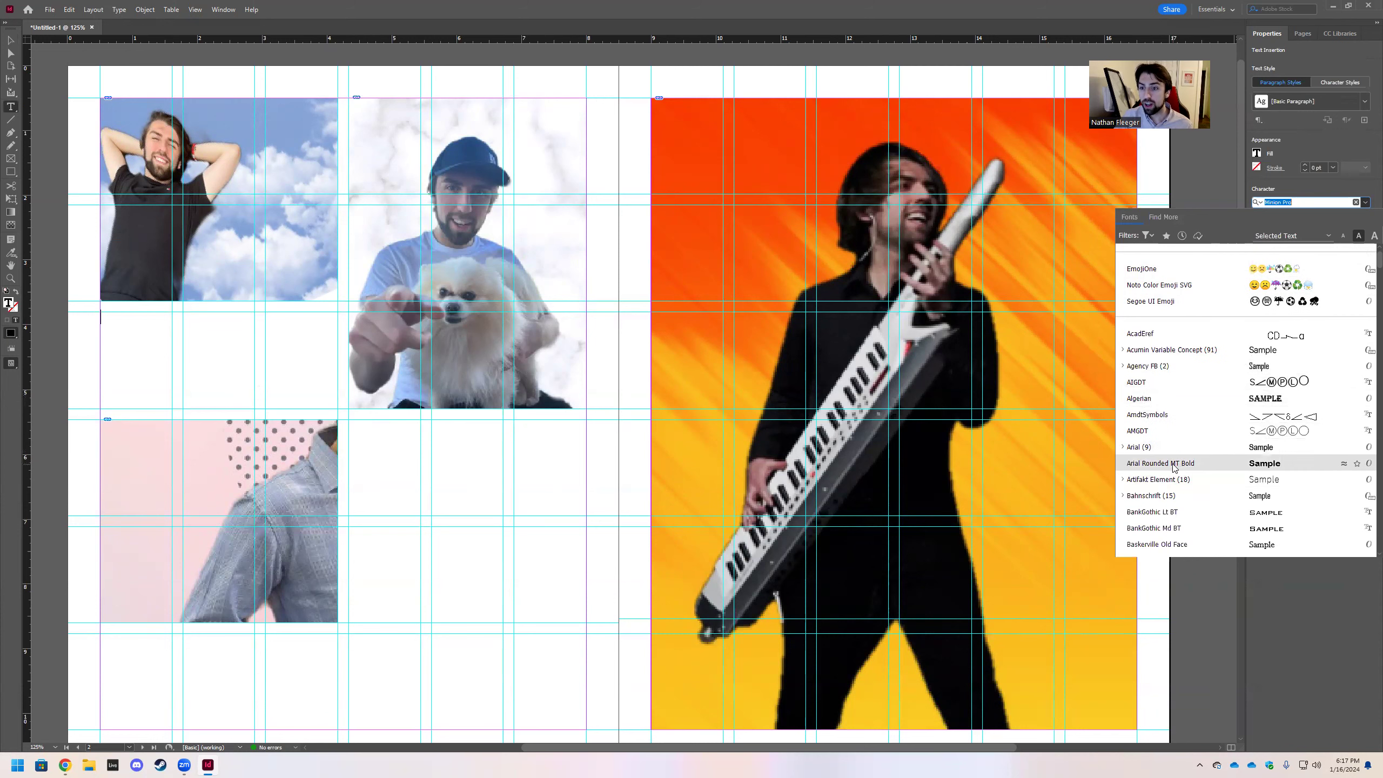
pyautogui.click(1177, 447)
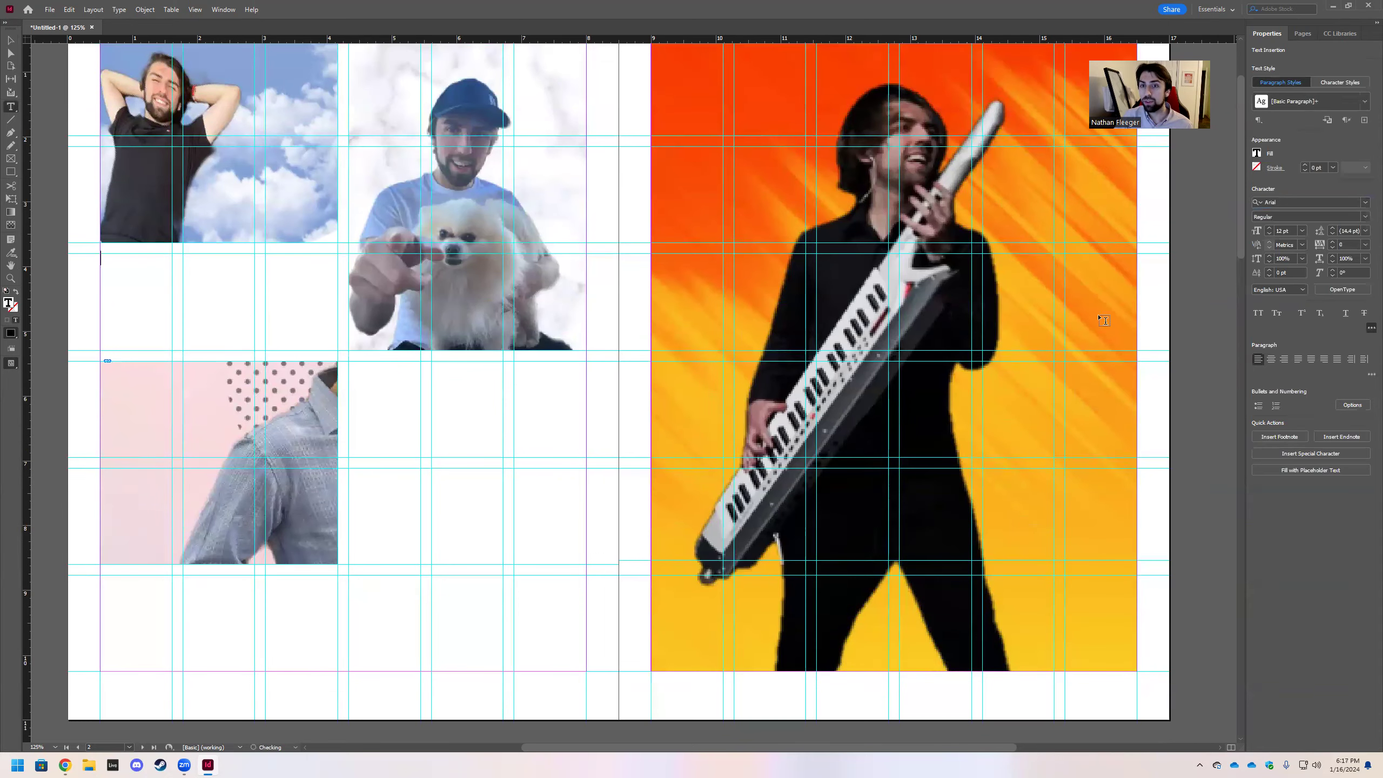
pyautogui.scroll(2, 1135, 305)
pyautogui.scroll(-1, 1136, 306)
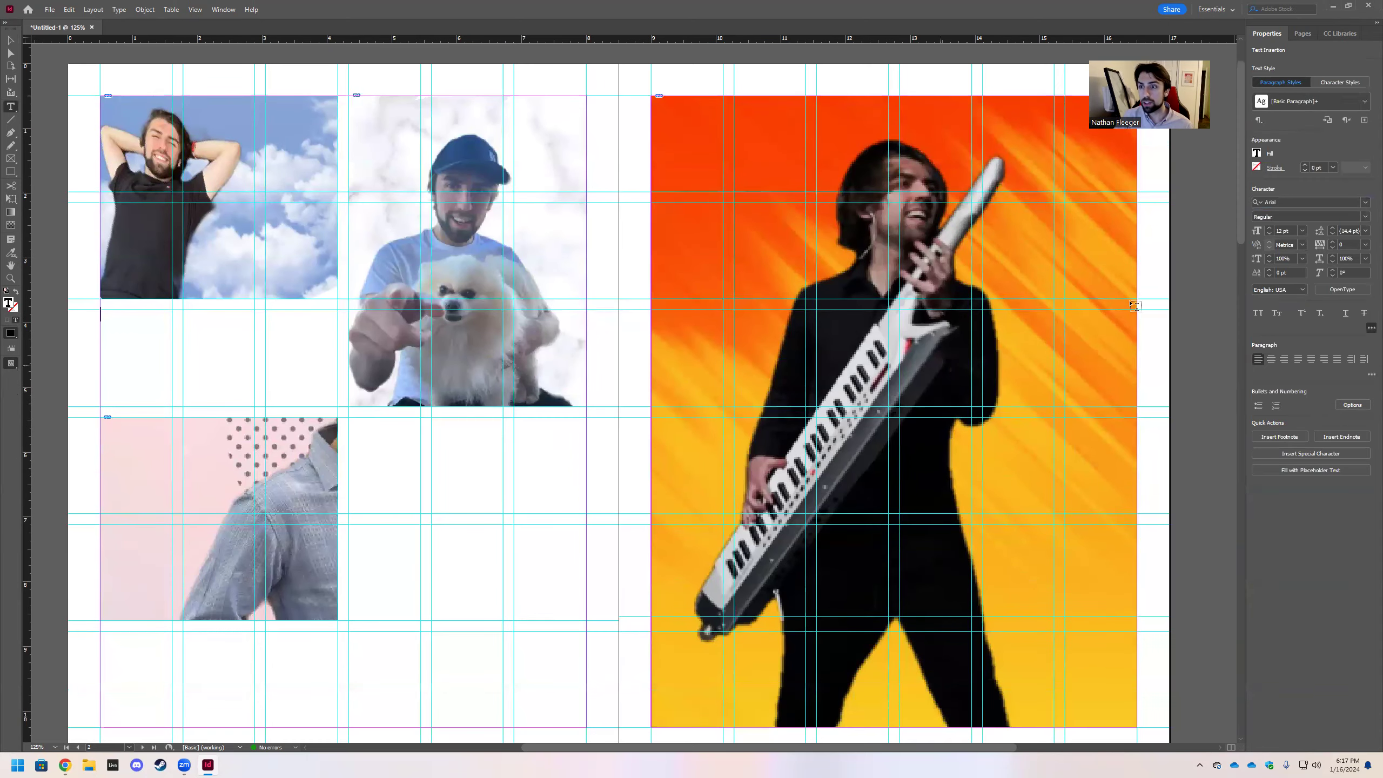
pyautogui.click(1365, 216)
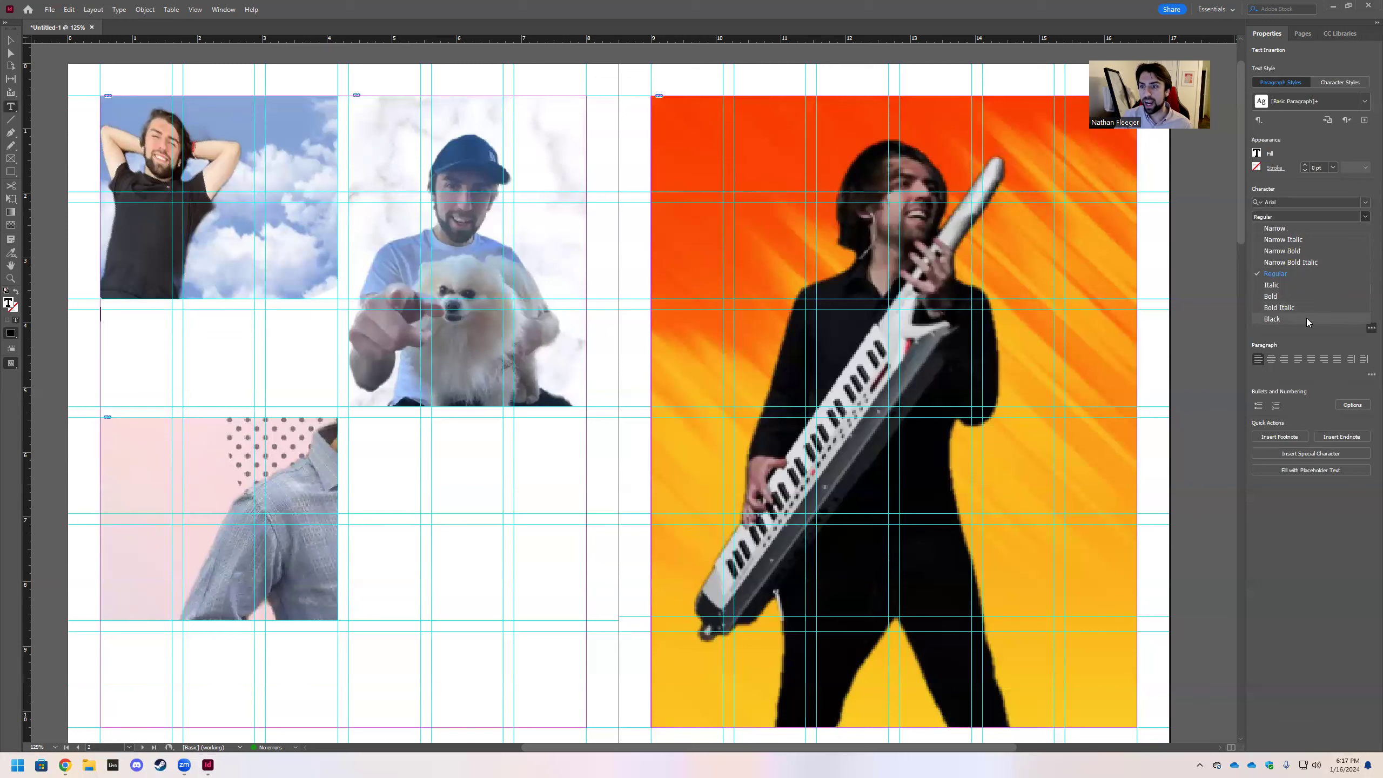
pyautogui.click(1301, 189)
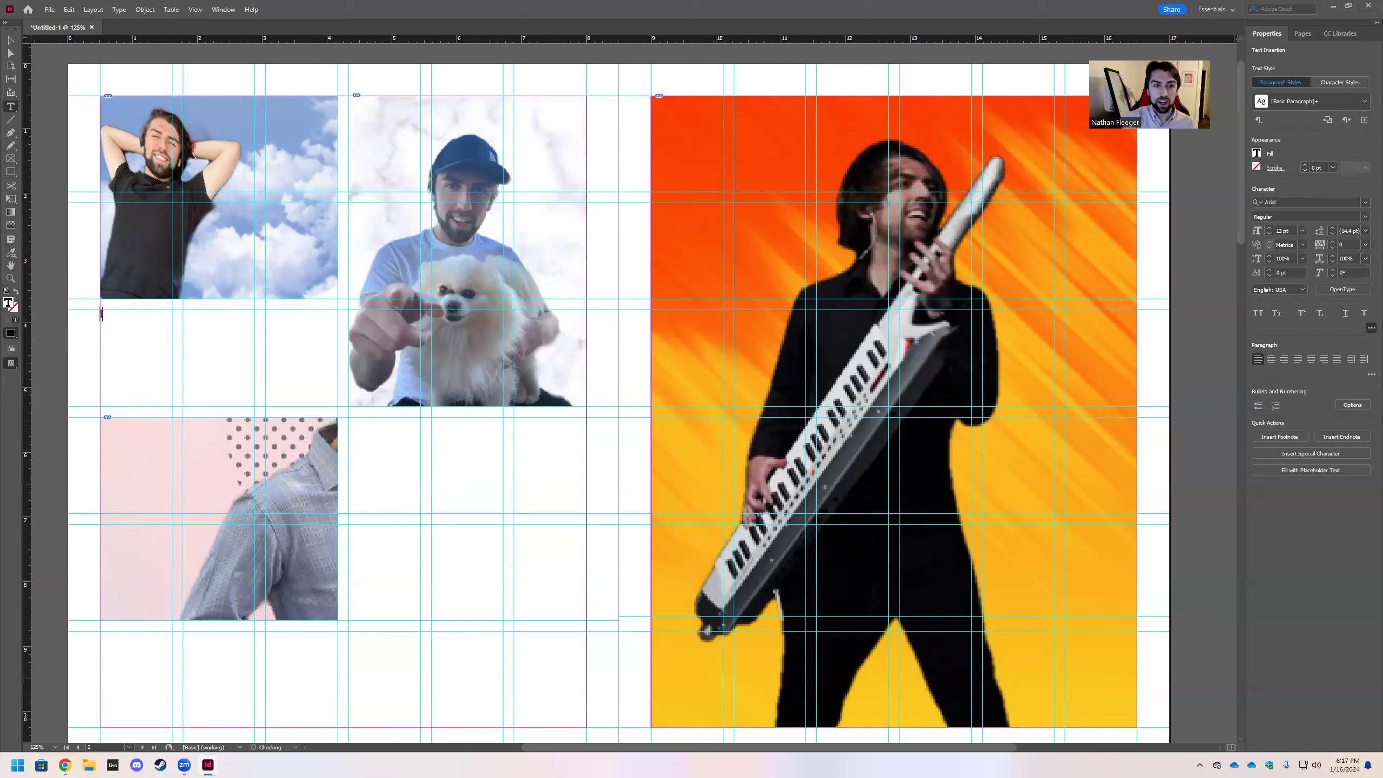
# Fill the frame under the cloud photo with Arial placeholder text
pyautogui.write('lore')
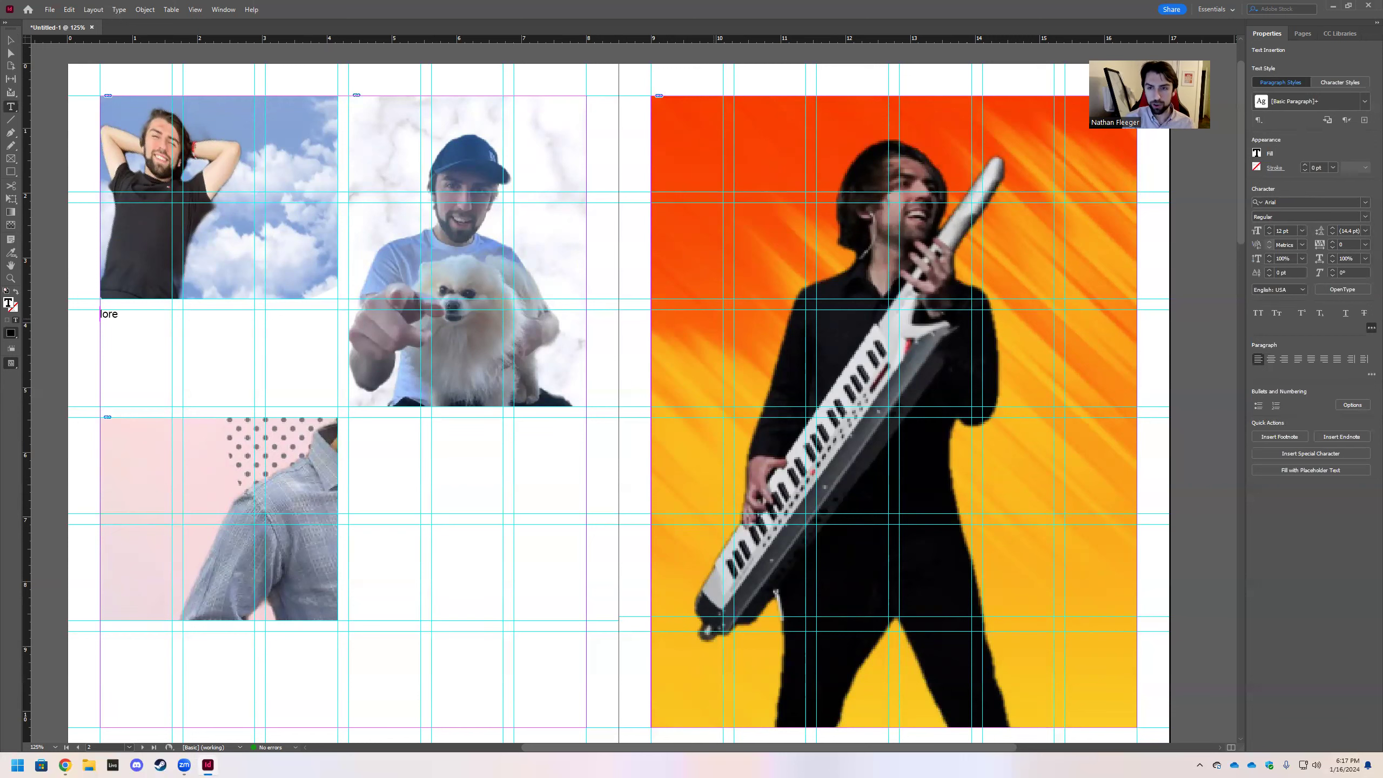
pyautogui.write('m')
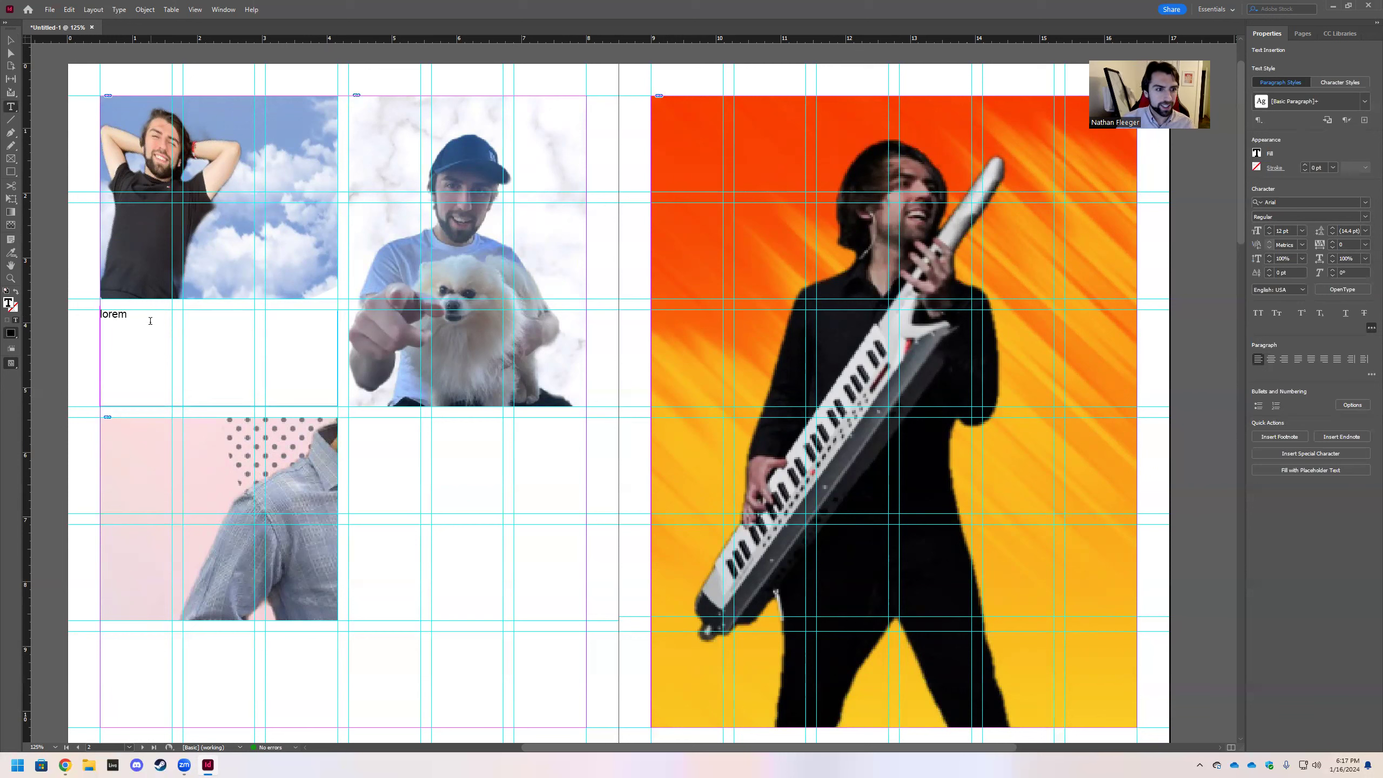
pyautogui.rightClick(150, 325)
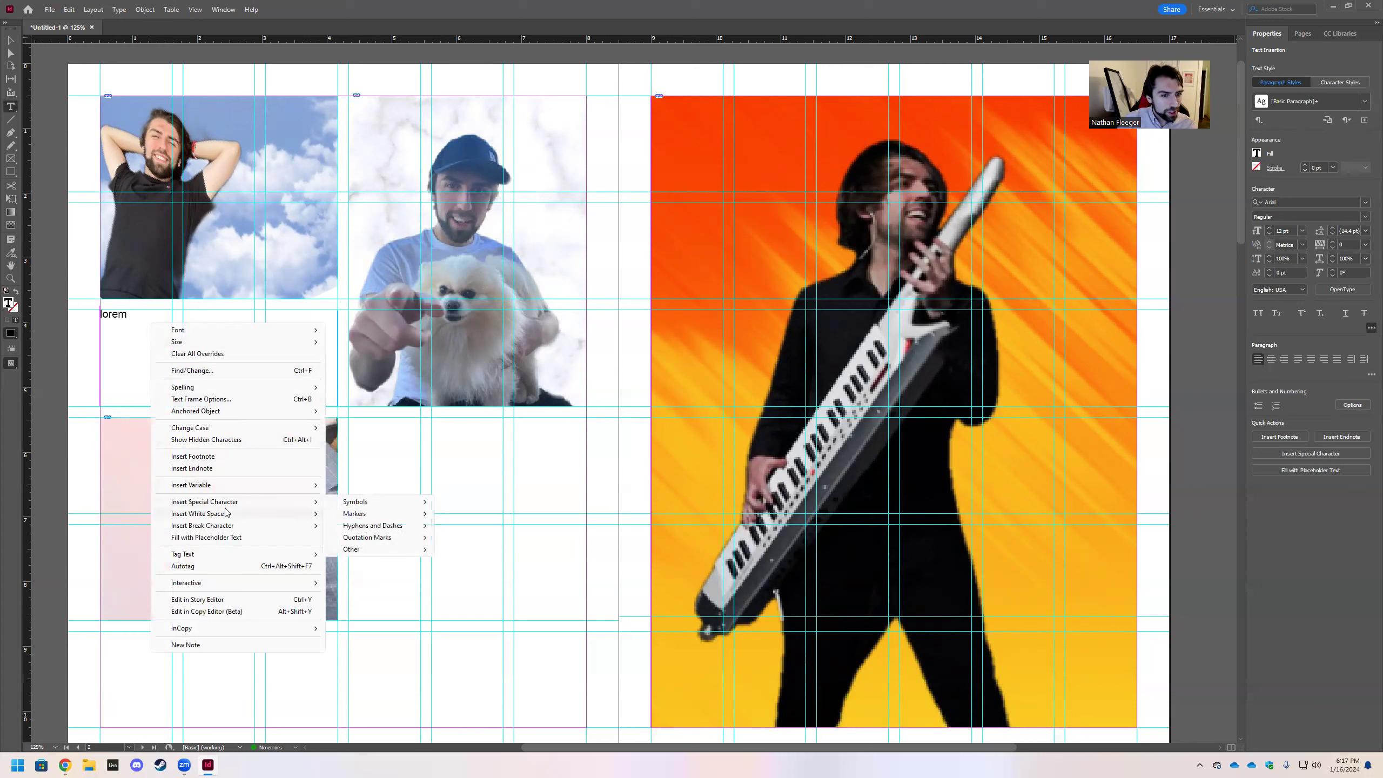
pyautogui.moveTo(226, 514)
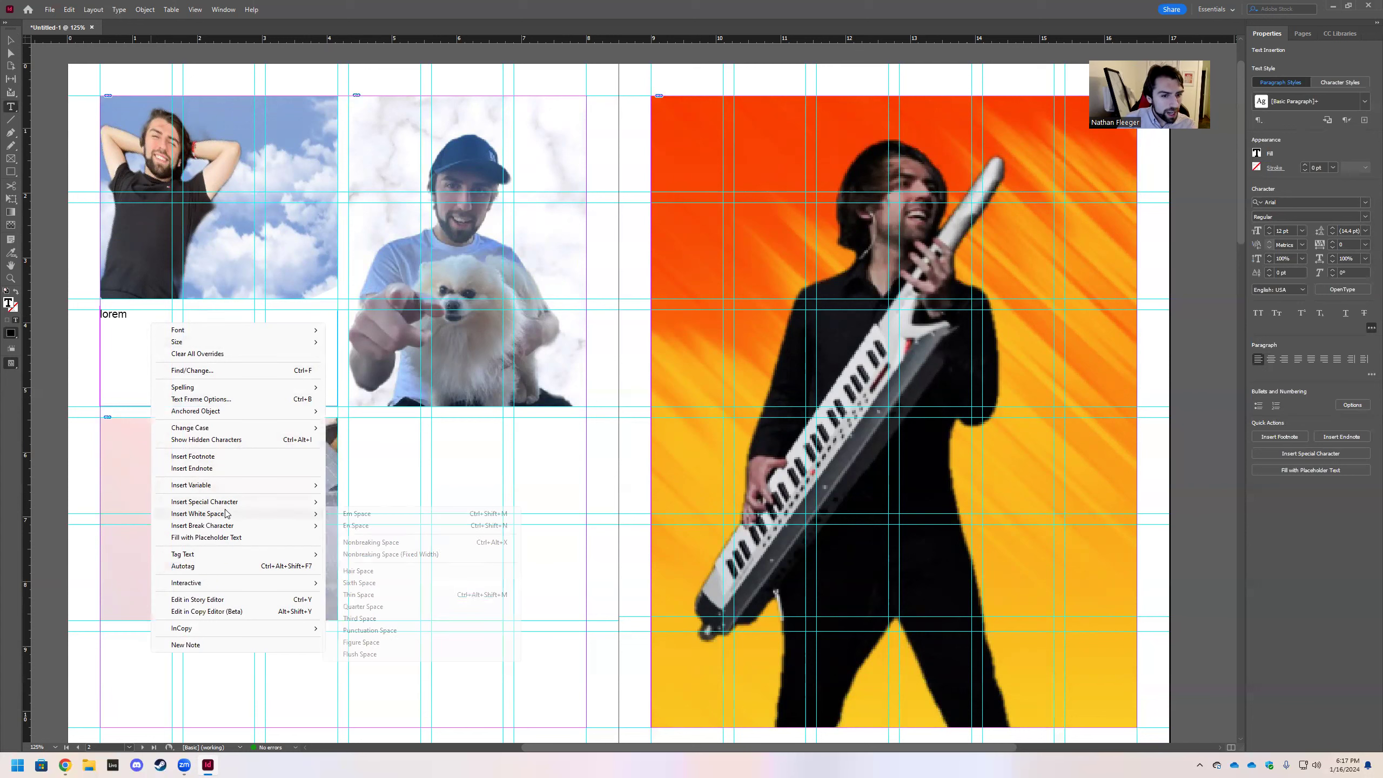
pyautogui.click(225, 538)
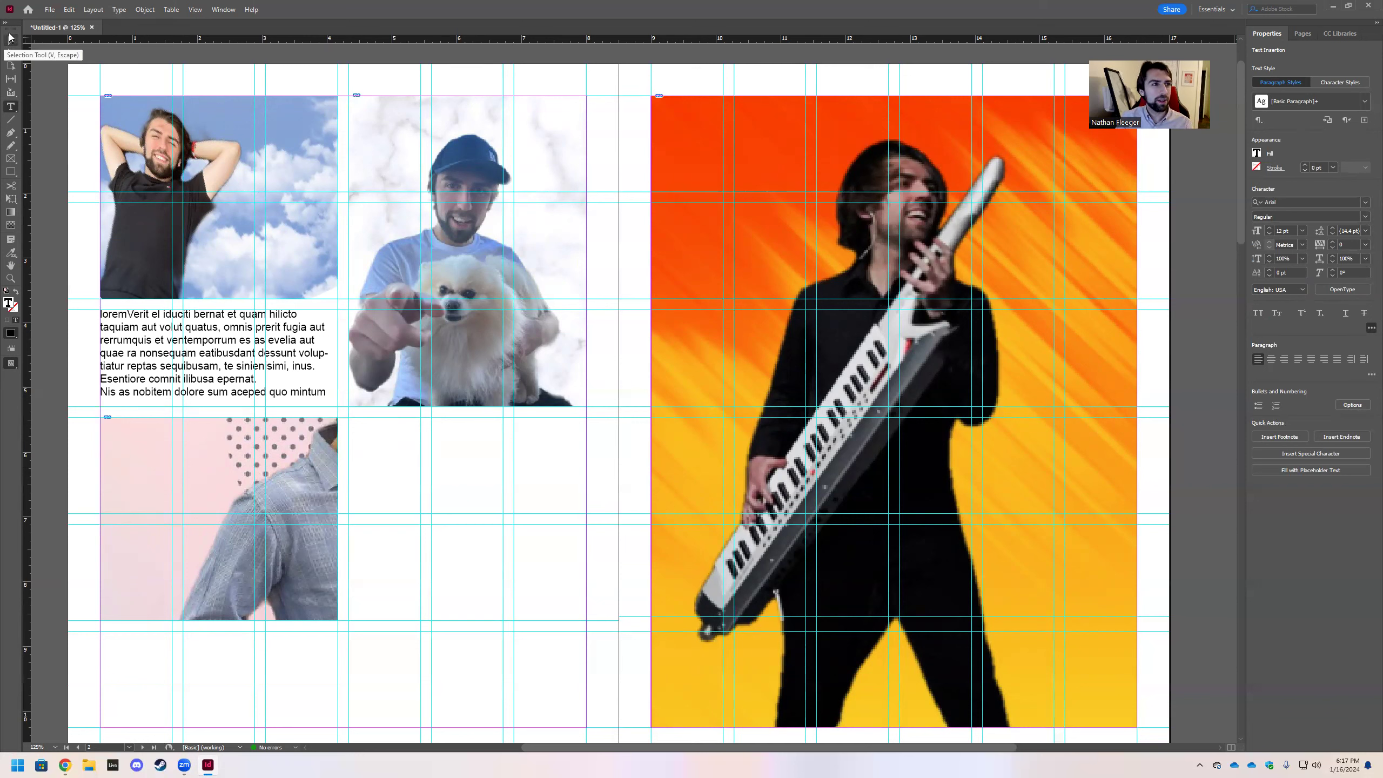
pyautogui.press('Escape')
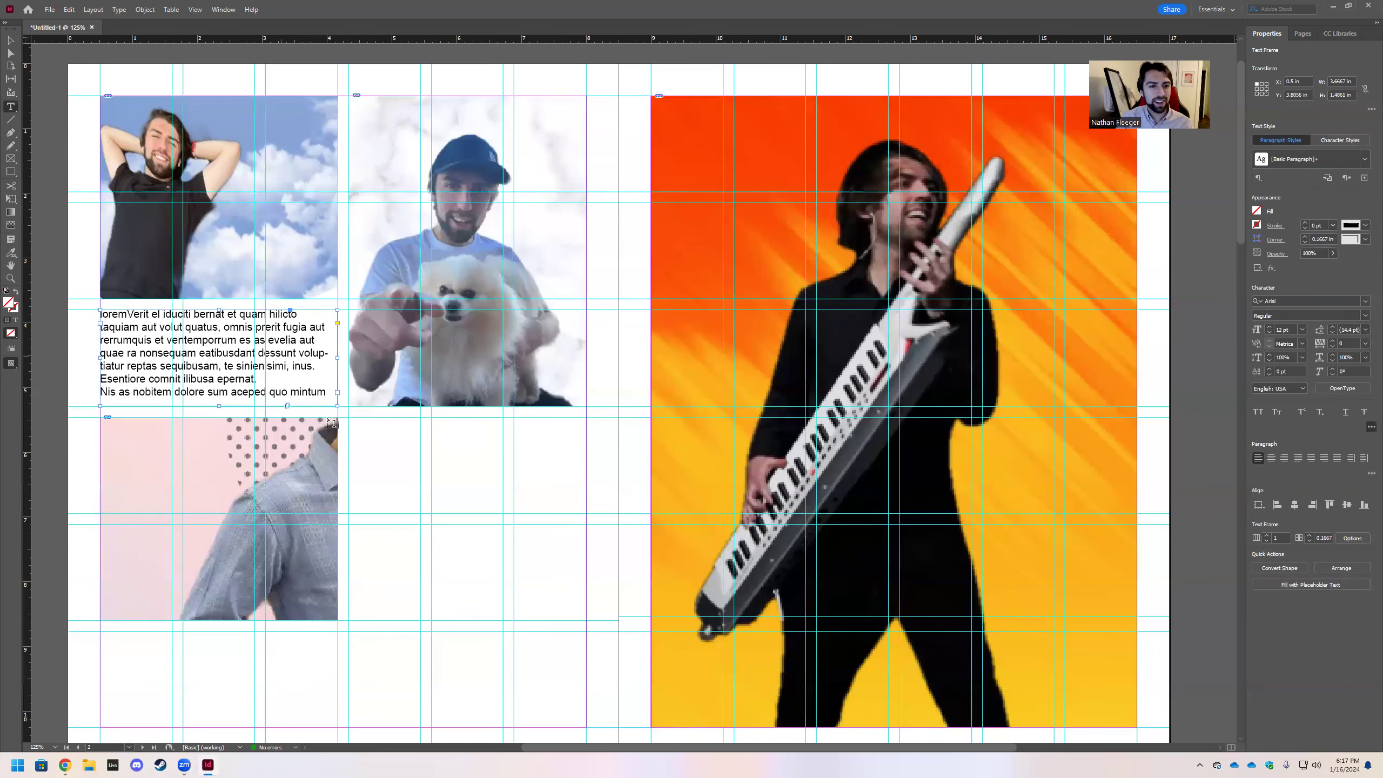
# Draw a second text frame below the dog photo and fill it with Minion Pro placeholder text
pyautogui.moveTo(348, 417); pyautogui.dragTo(585, 727)
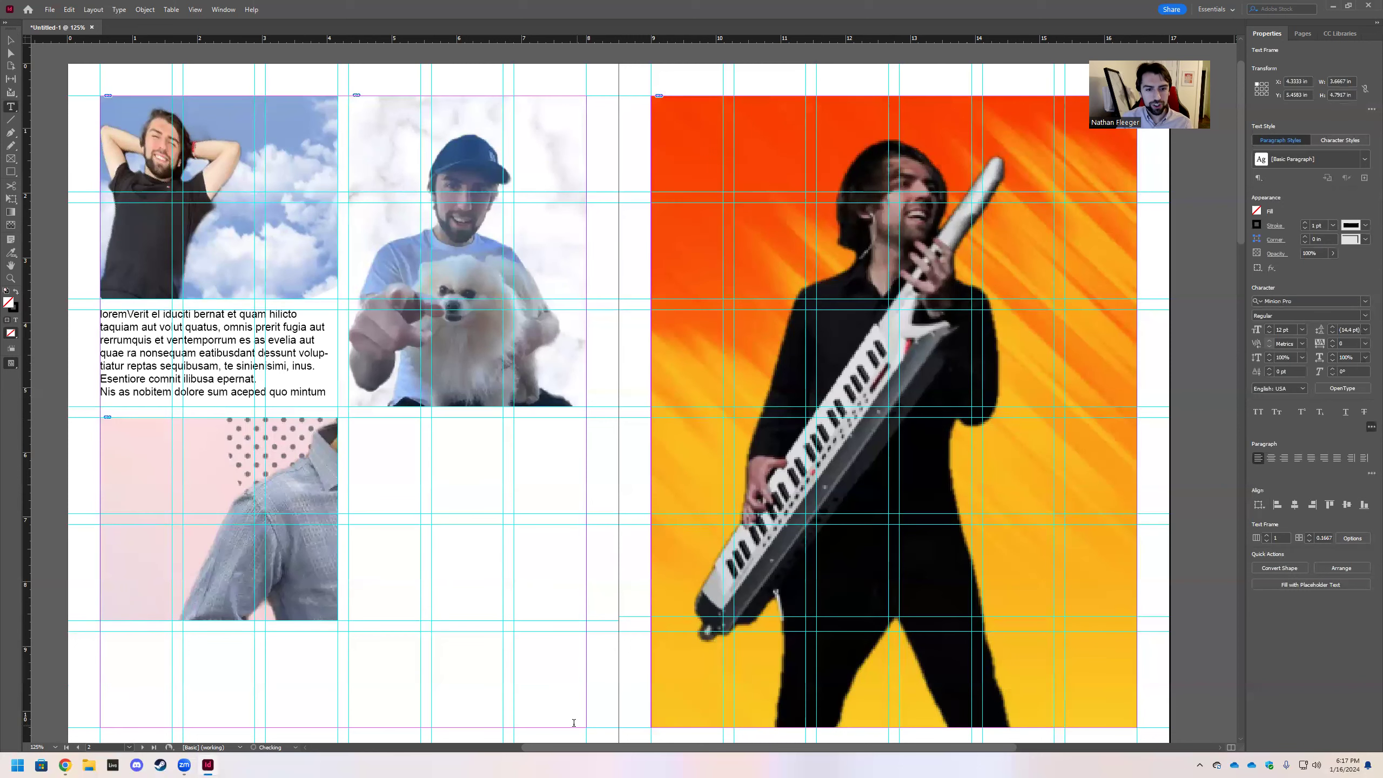
pyautogui.moveTo(101, 633); pyautogui.dragTo(337, 720)
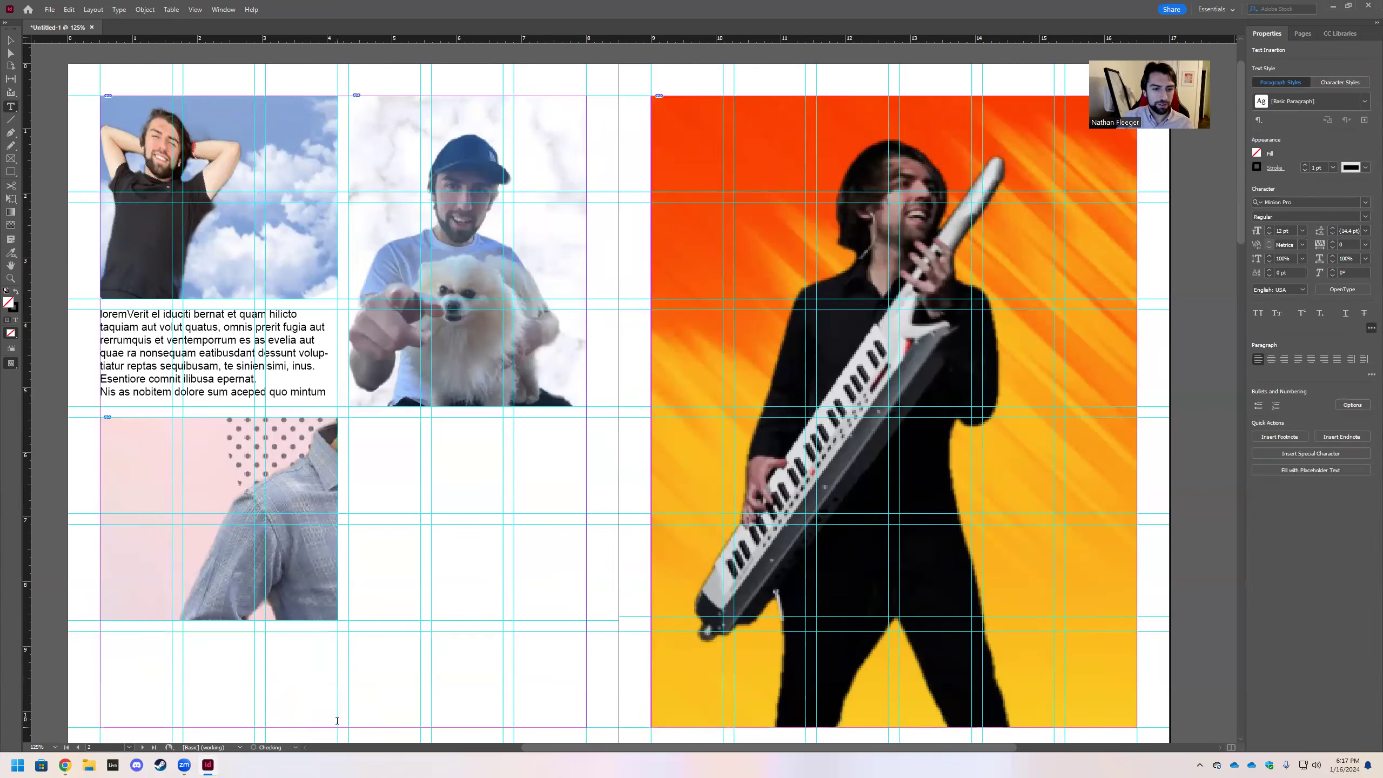
pyautogui.rightClick(370, 439)
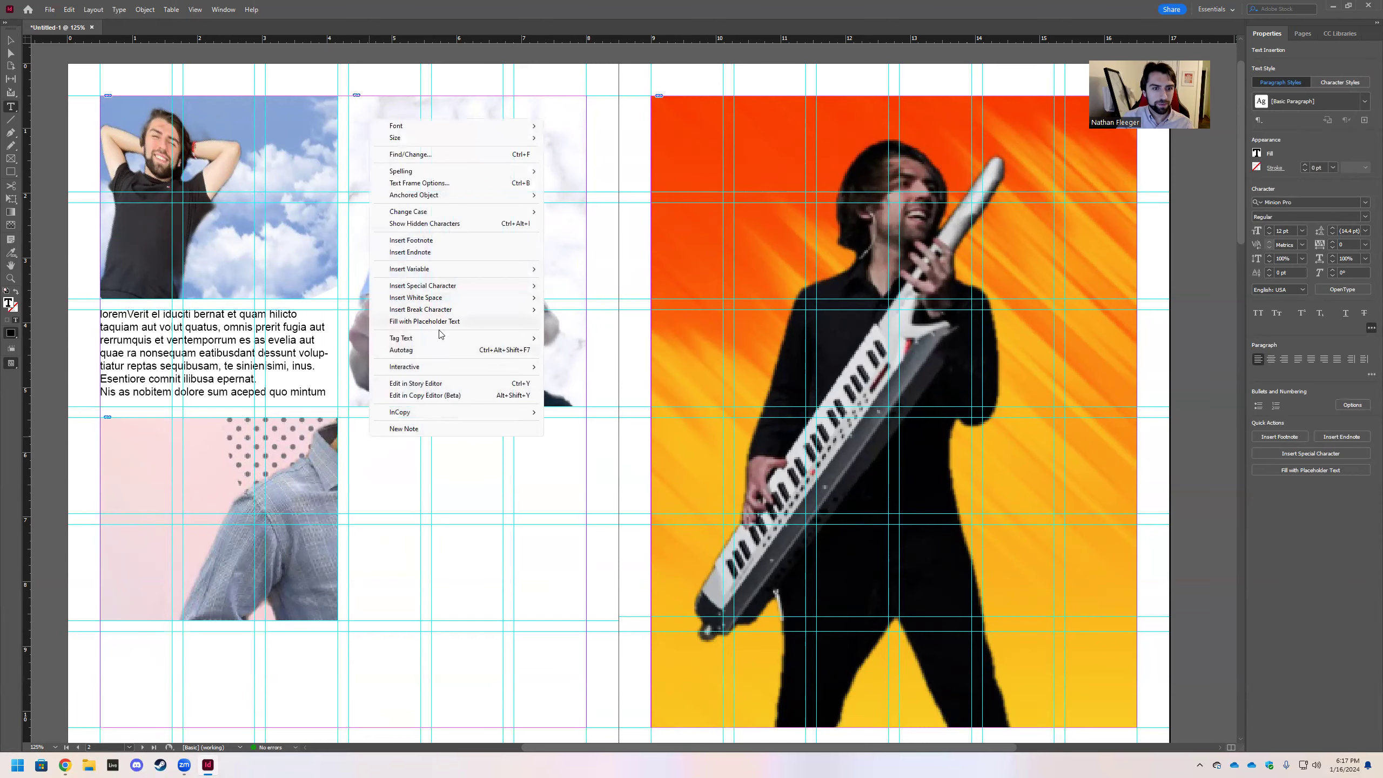
pyautogui.click(427, 321)
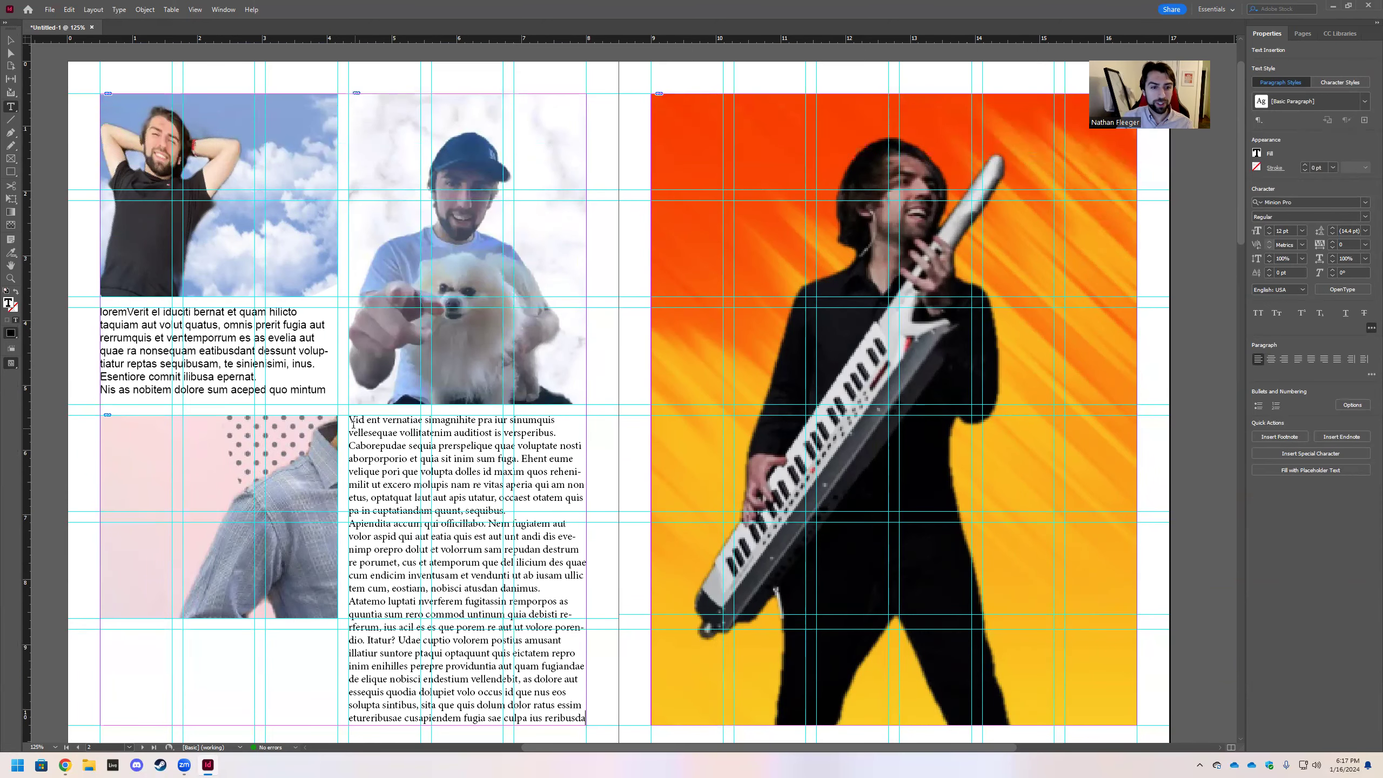
pyautogui.moveTo(350, 420); pyautogui.dragTo(611, 711)
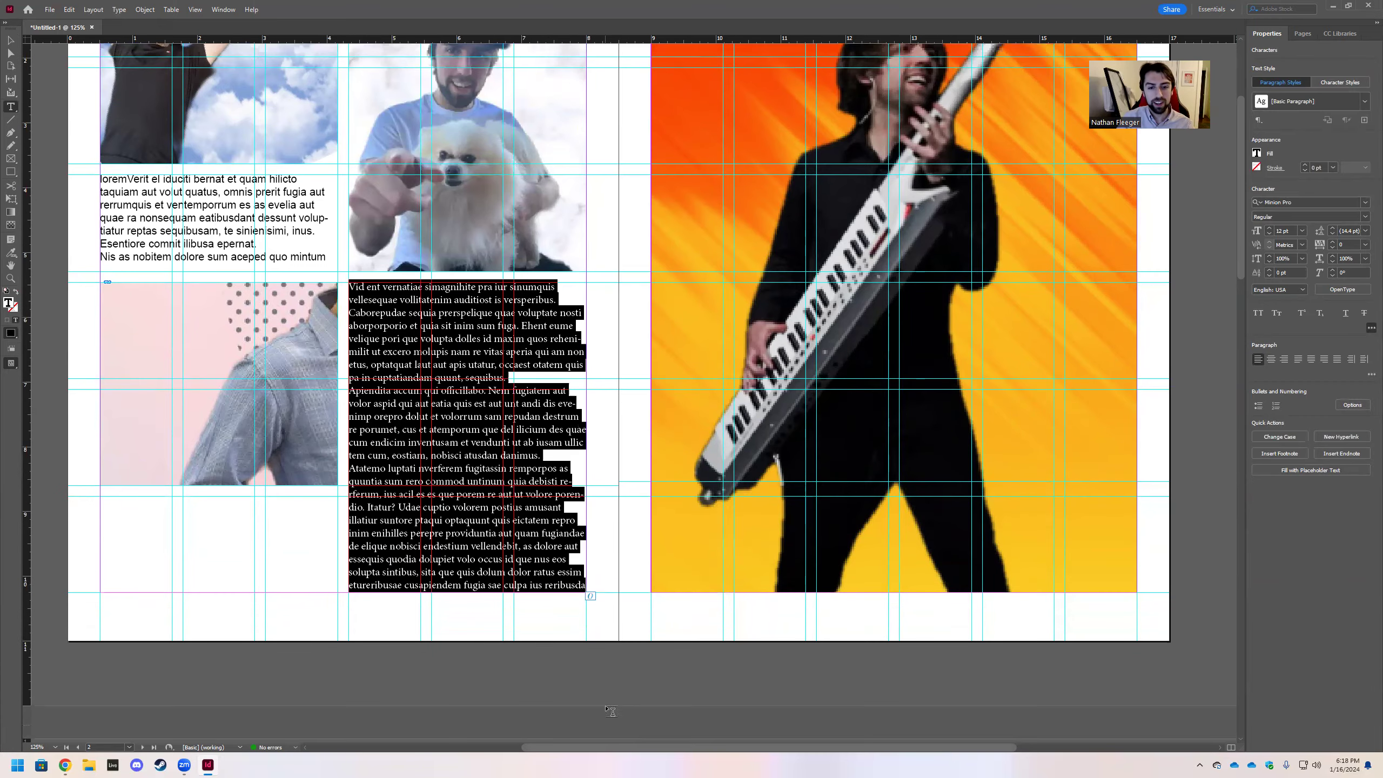
pyautogui.scroll(2, 670, 573)
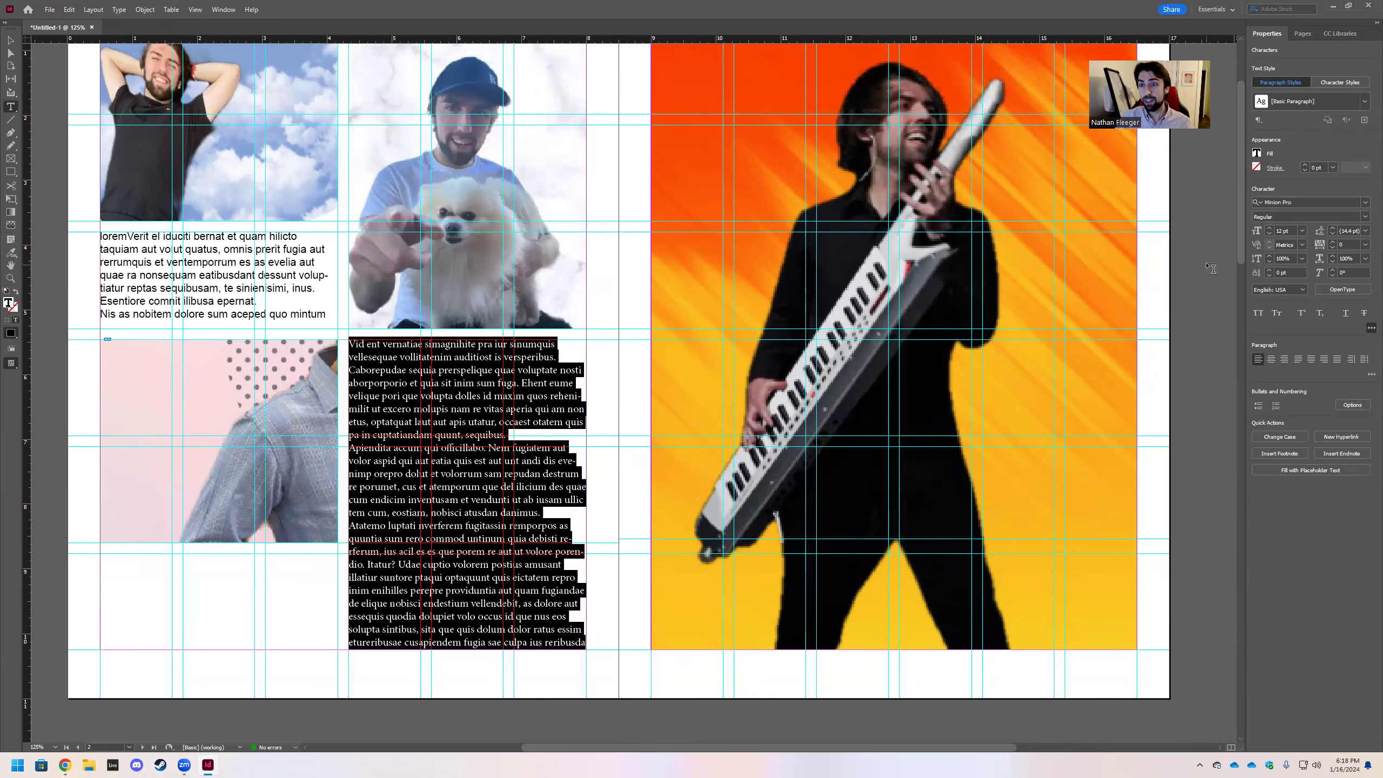
pyautogui.scroll(2, 1212, 268)
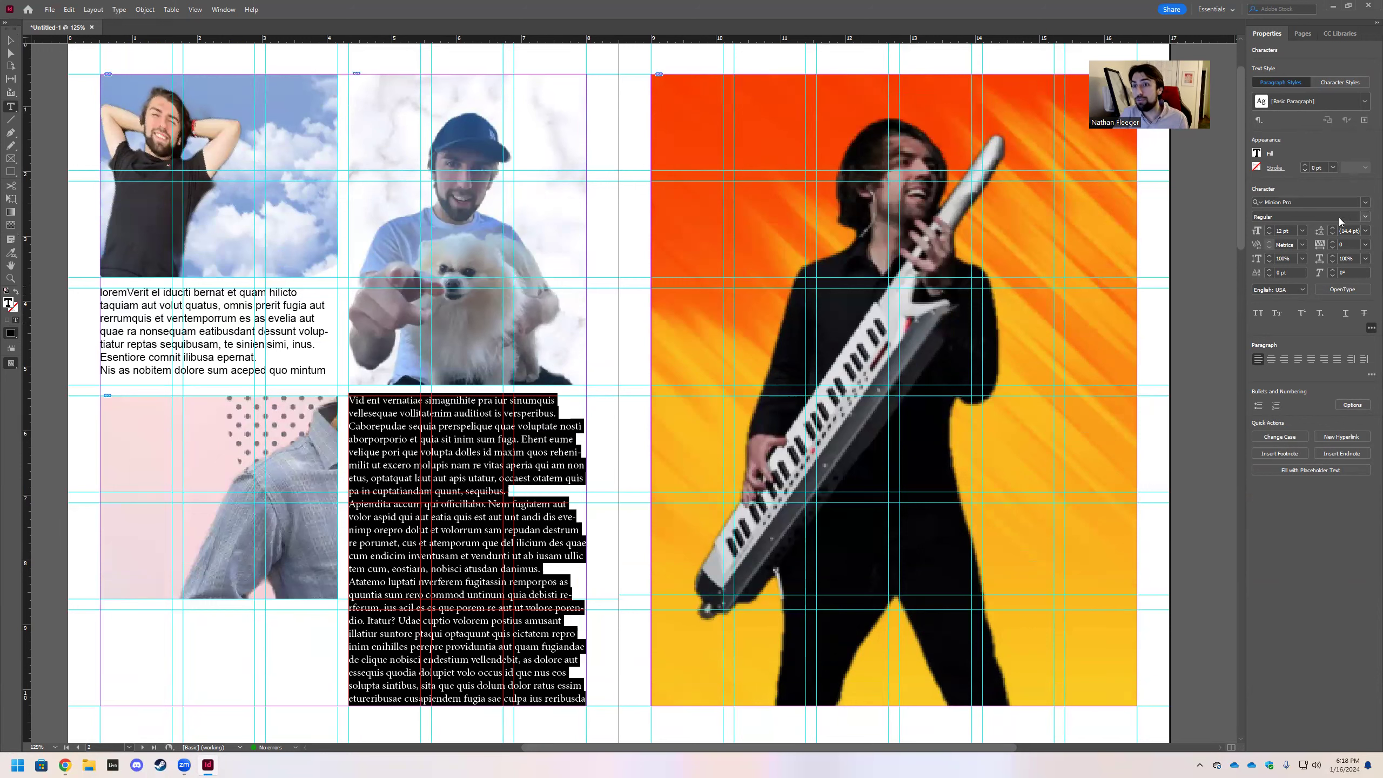
# Change the font of the text below the dog photo from Minion Pro to Arial Bold
pyautogui.click(1365, 202)
pyautogui.write('M')
pyautogui.scroll(-3, 1277, 327)
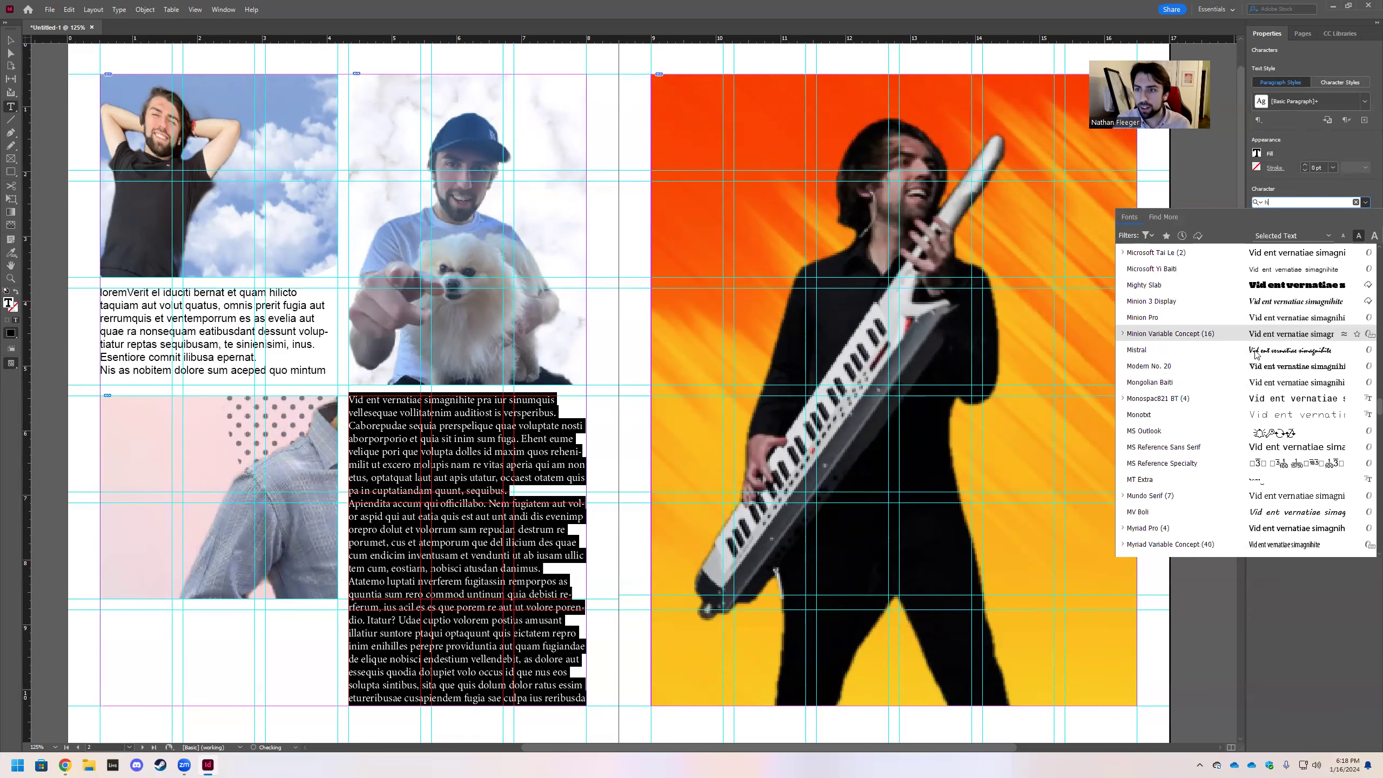
pyautogui.write('el')
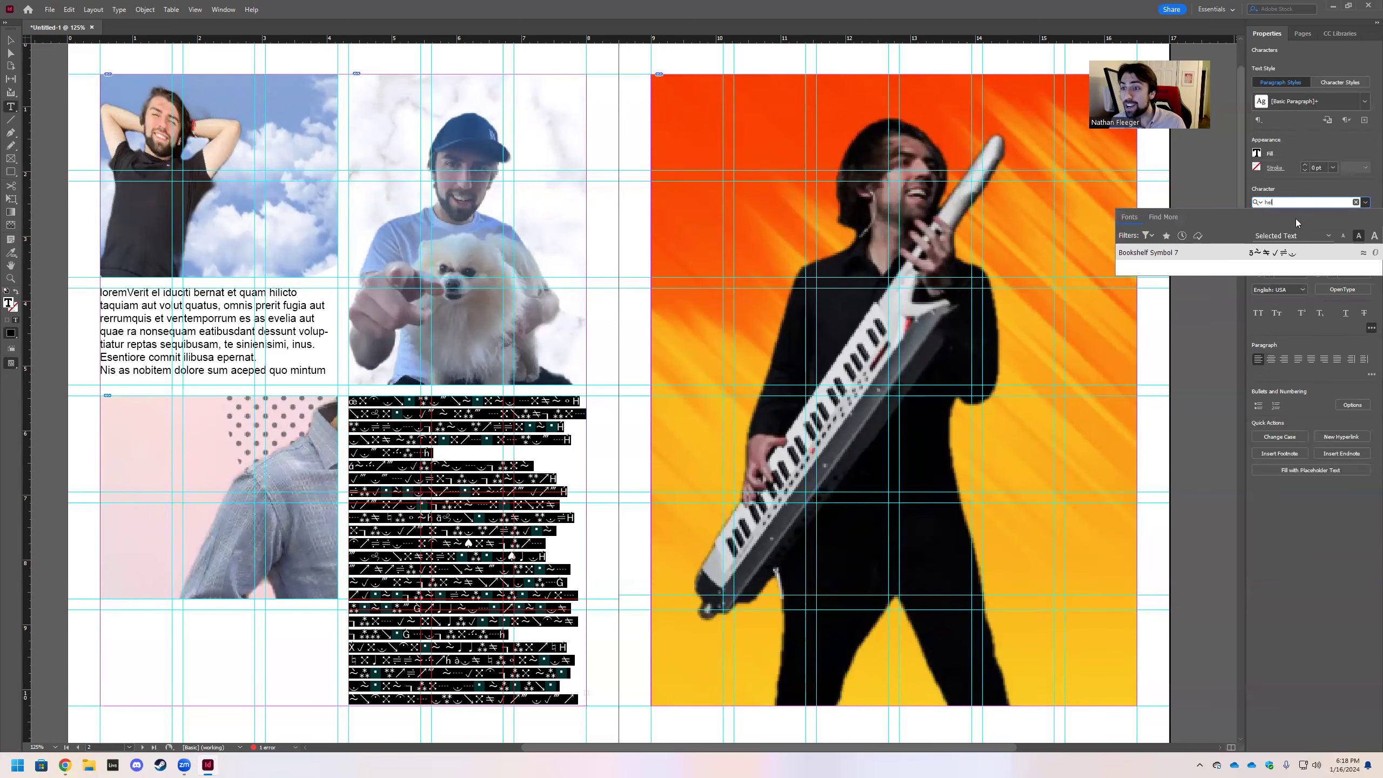
pyautogui.press('BackSpace')
pyautogui.press('BackSpace')
pyautogui.press('BackSpace')
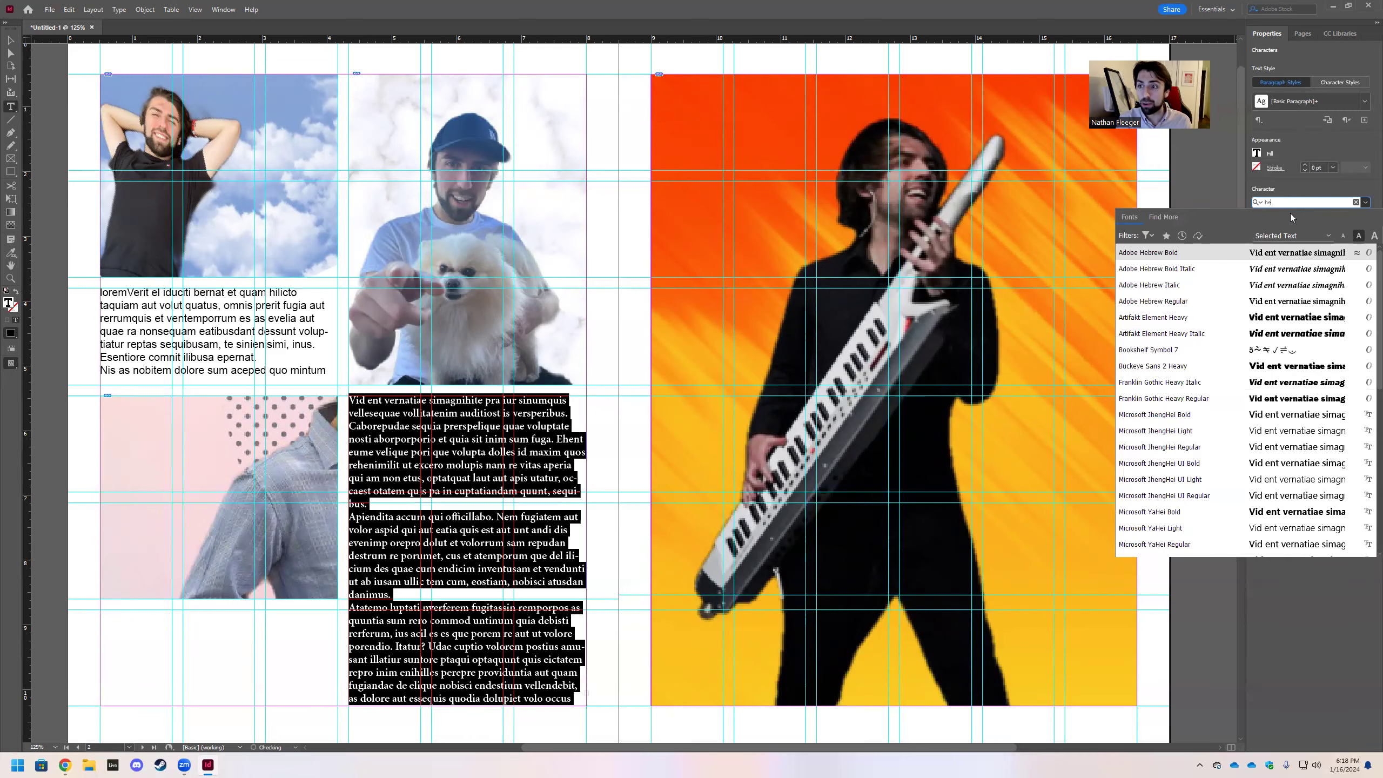
pyautogui.write('ar')
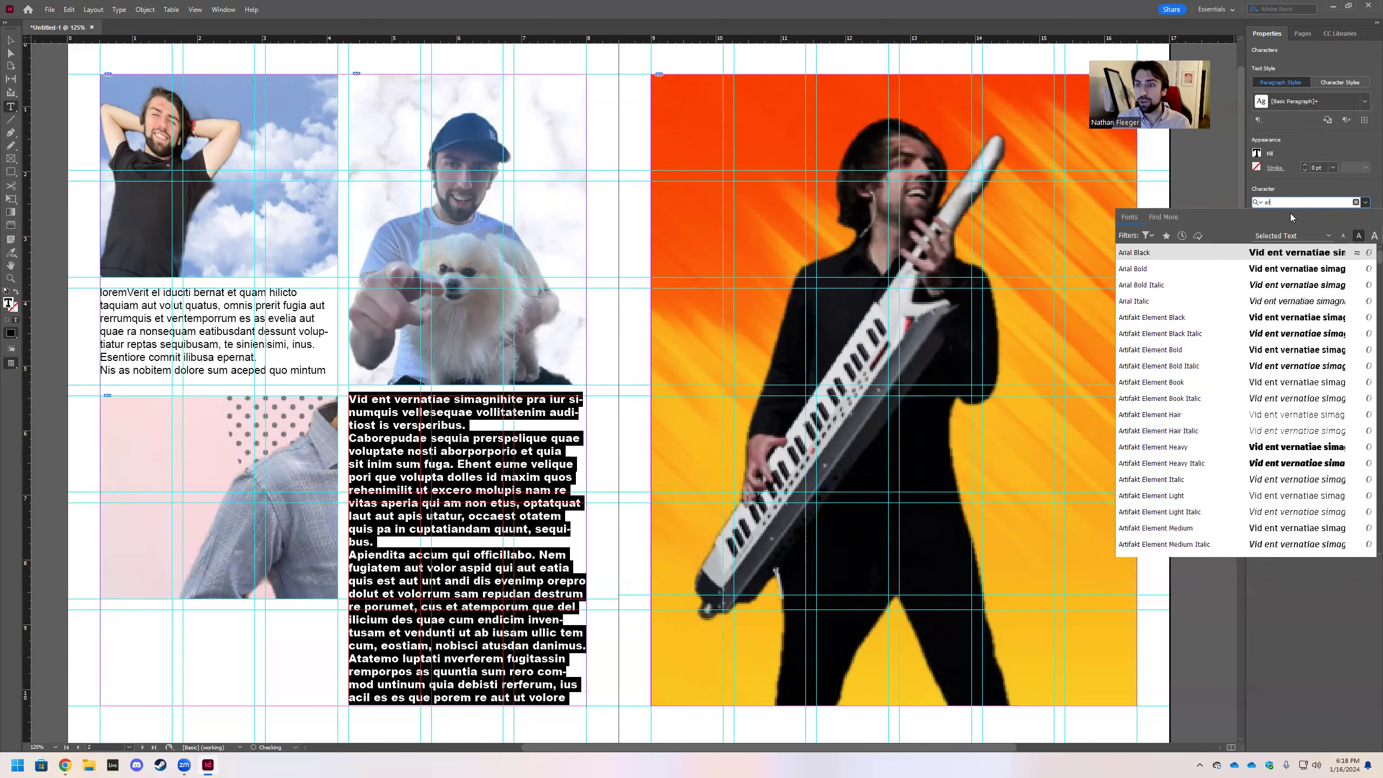
pyautogui.click(1181, 268)
pyautogui.press('Escape')
pyautogui.click(616, 367)
pyautogui.scroll(-1, 617, 367)
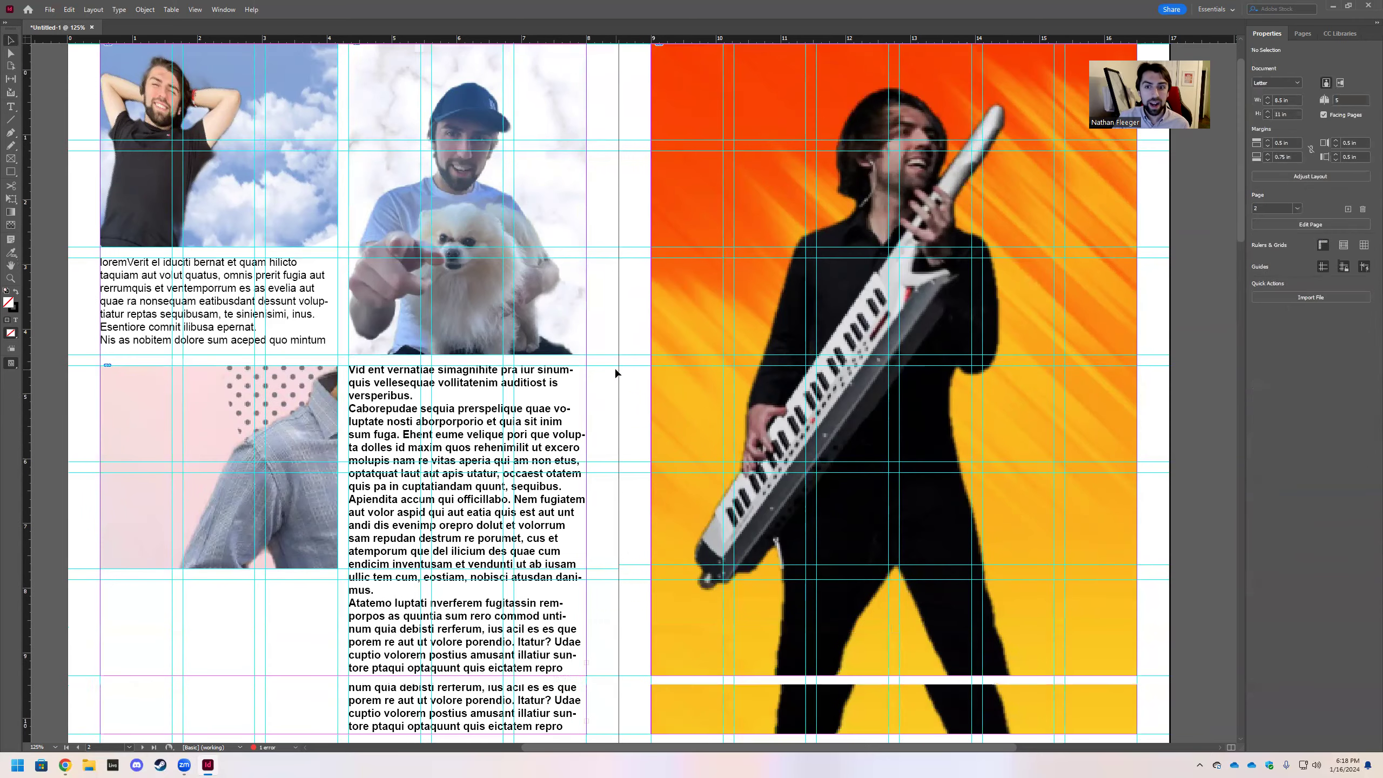
# Save the layout as tutorial.indd in the indesign folder, overwriting the existing file
pyautogui.scroll(1, 615, 462)
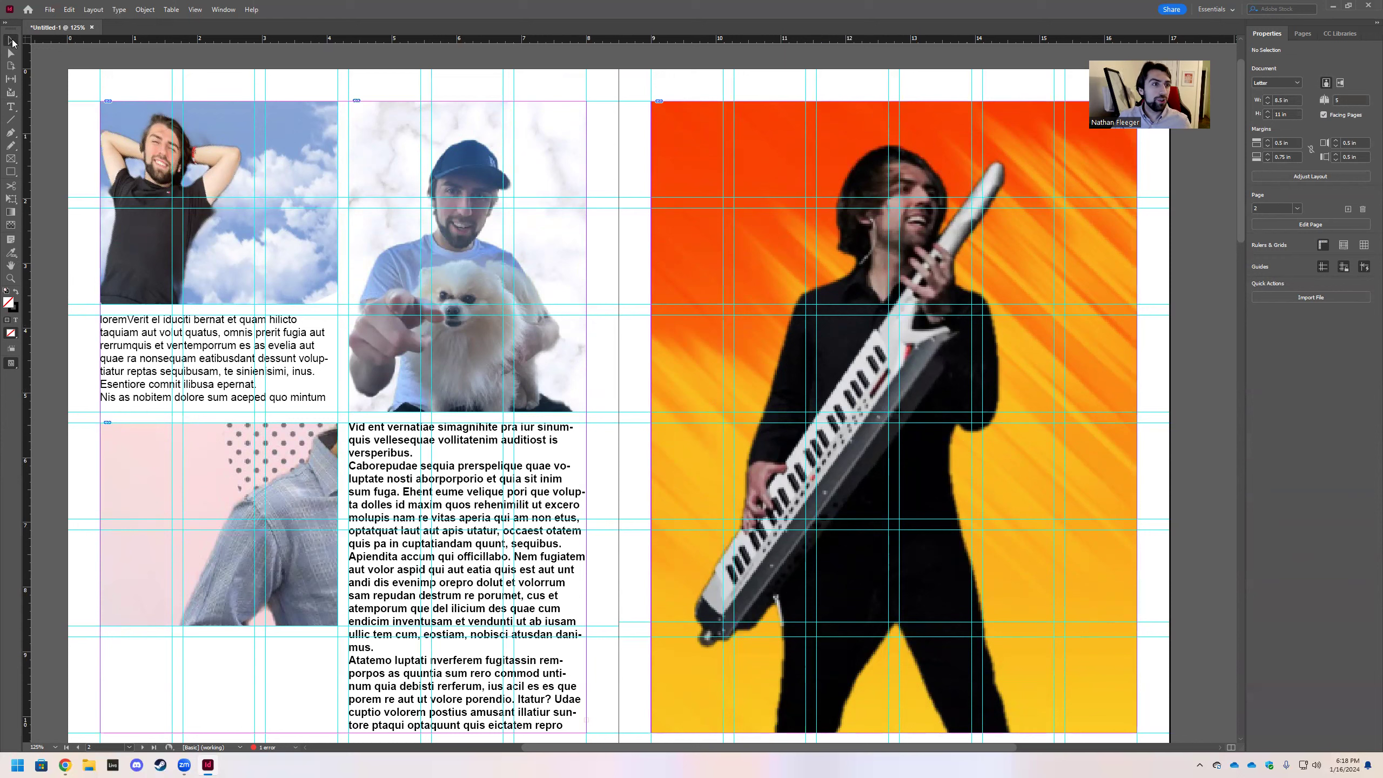
pyautogui.click(49, 10)
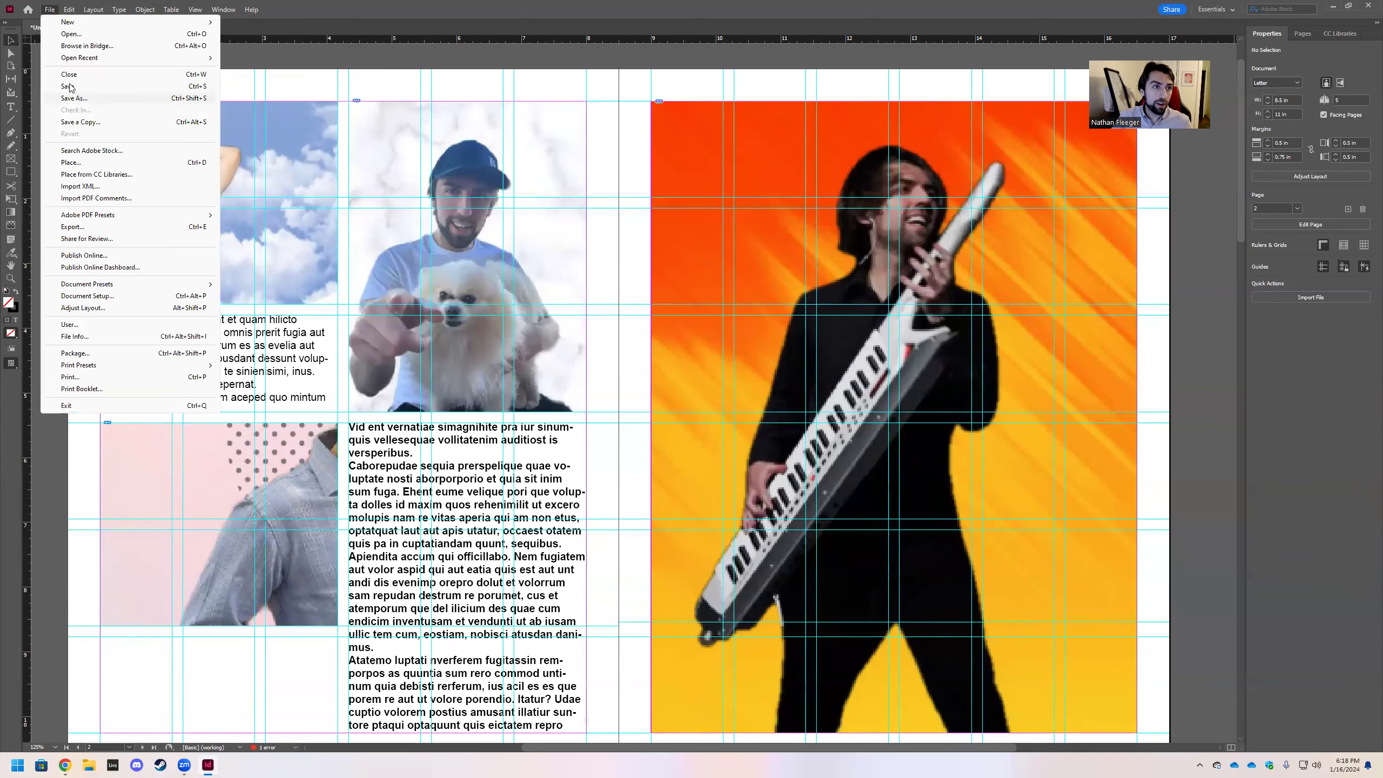
pyautogui.click(78, 98)
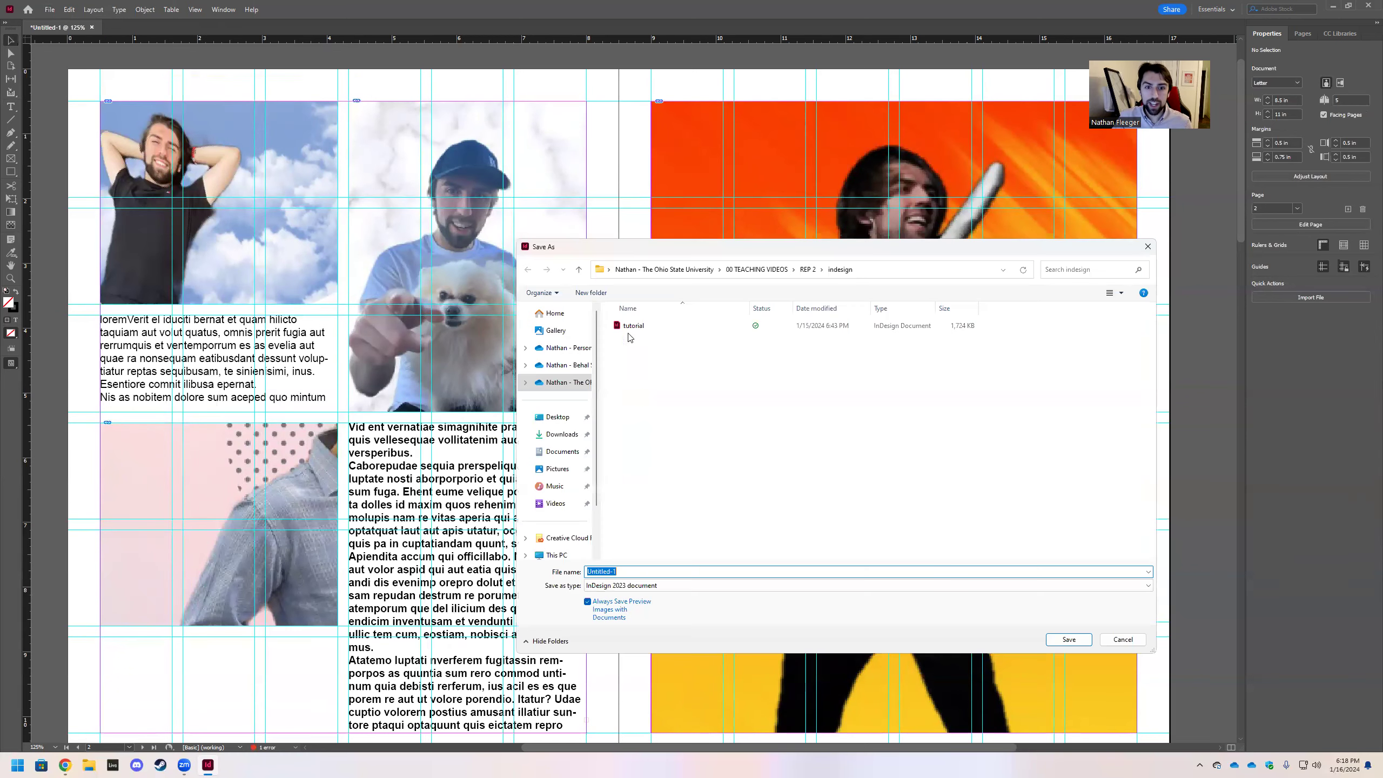
pyautogui.click(651, 326)
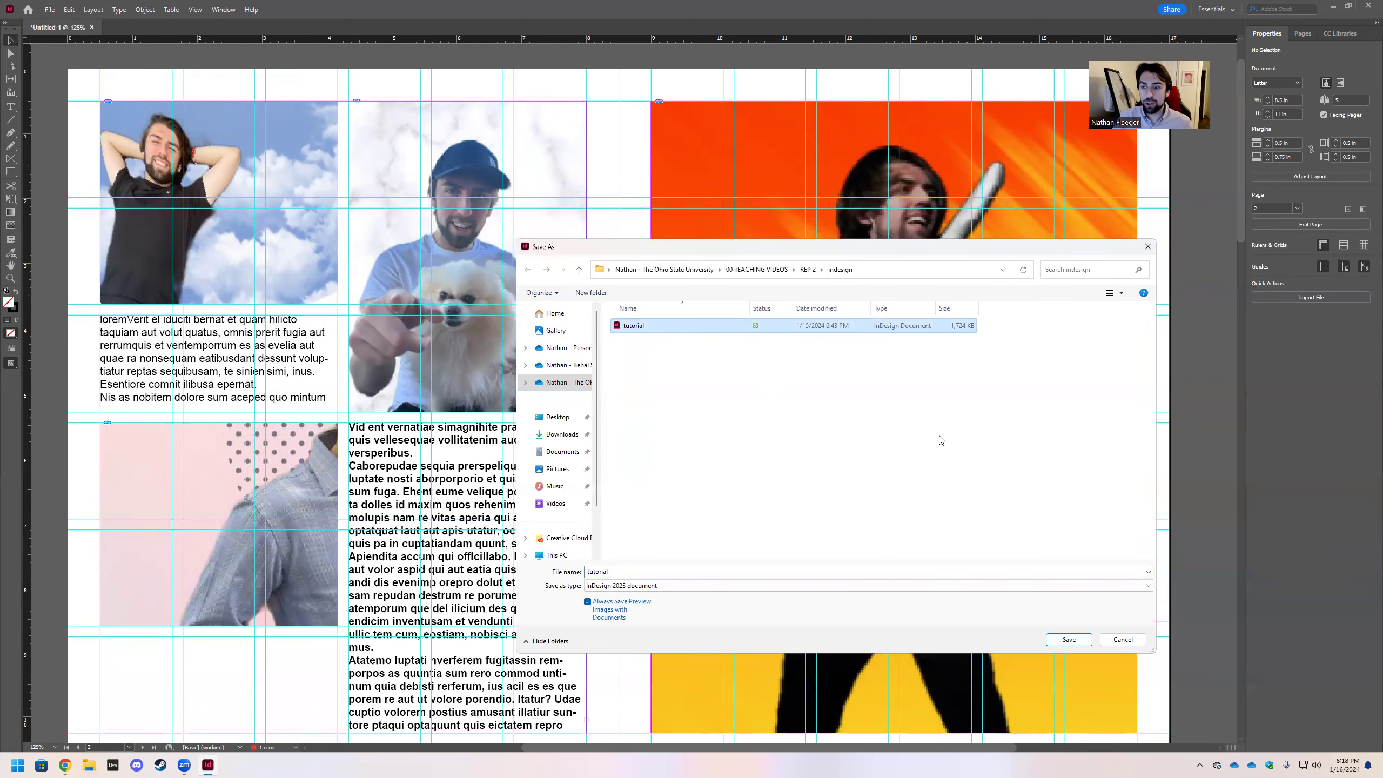
pyautogui.click(1070, 641)
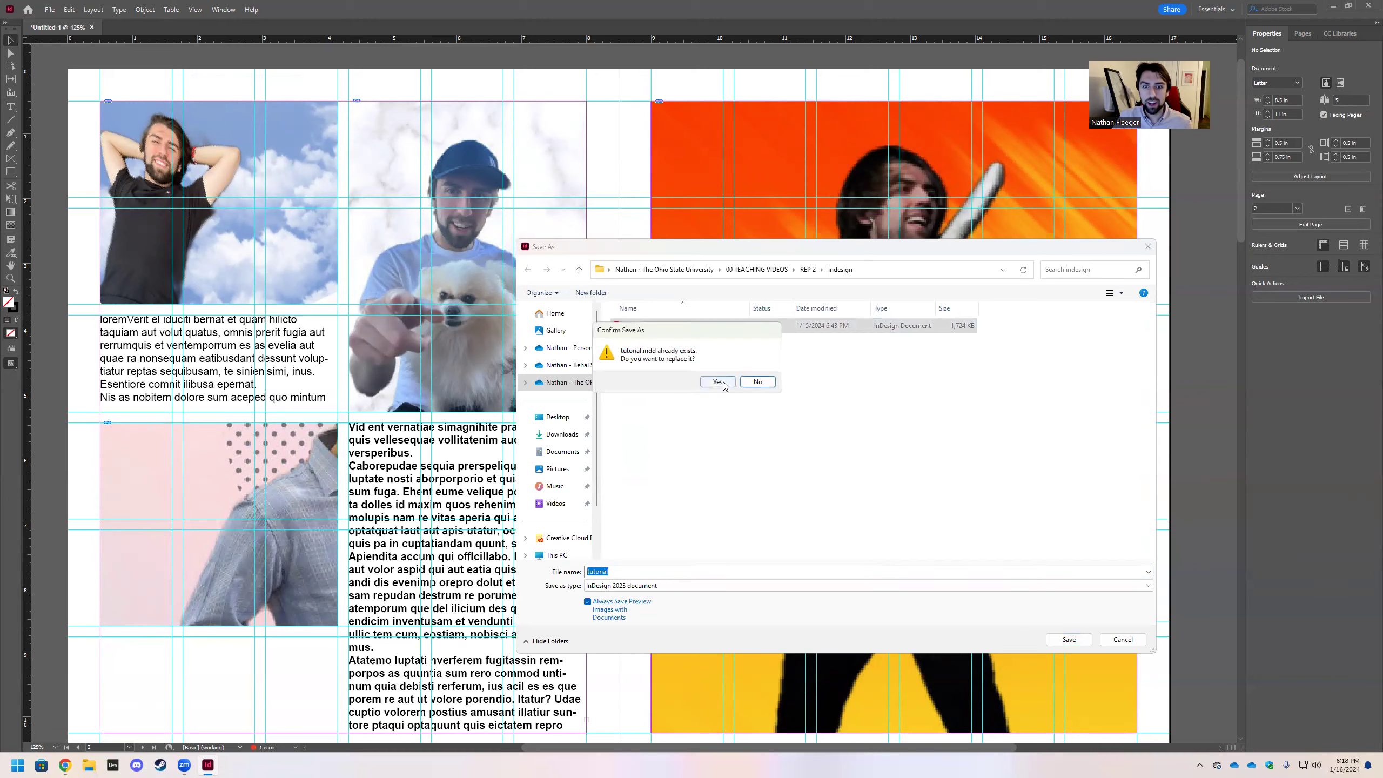
pyautogui.click(723, 384)
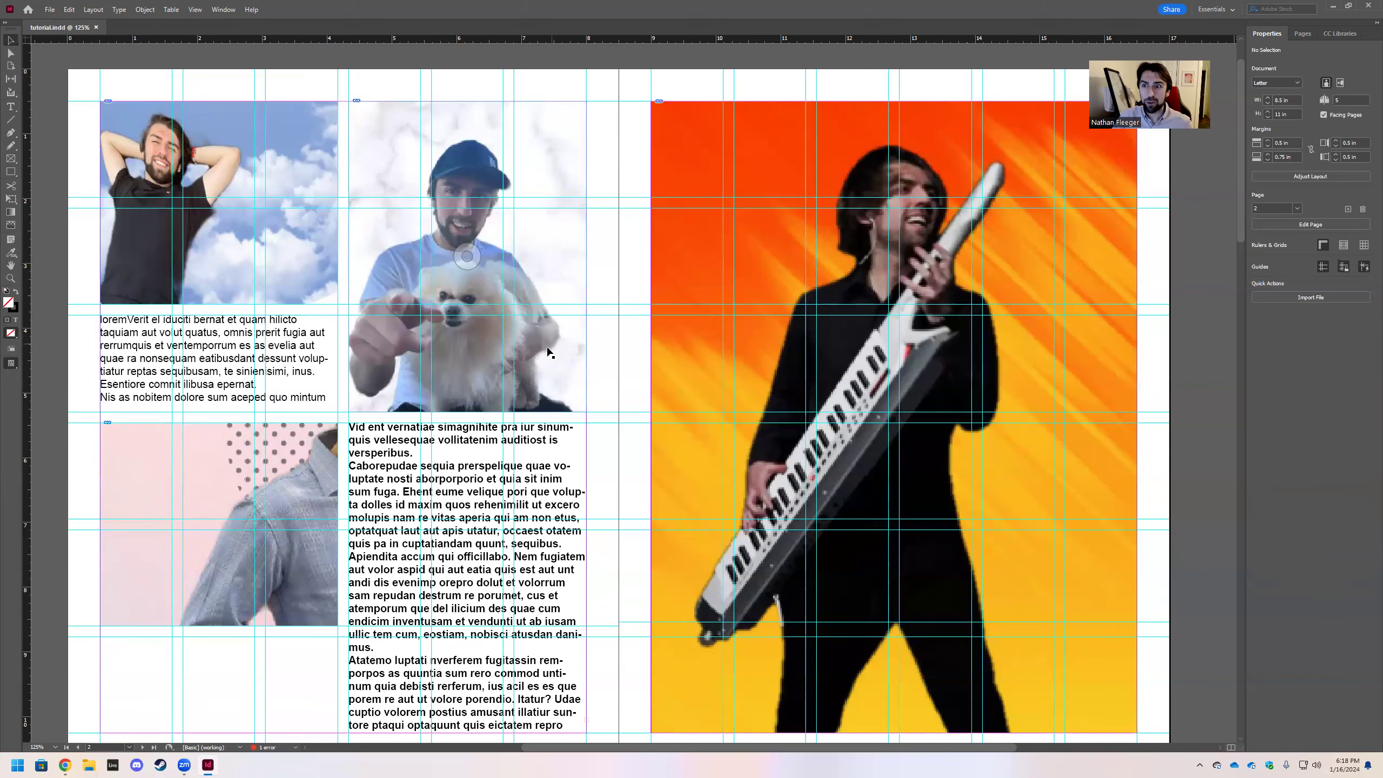
pyautogui.click(50, 9)
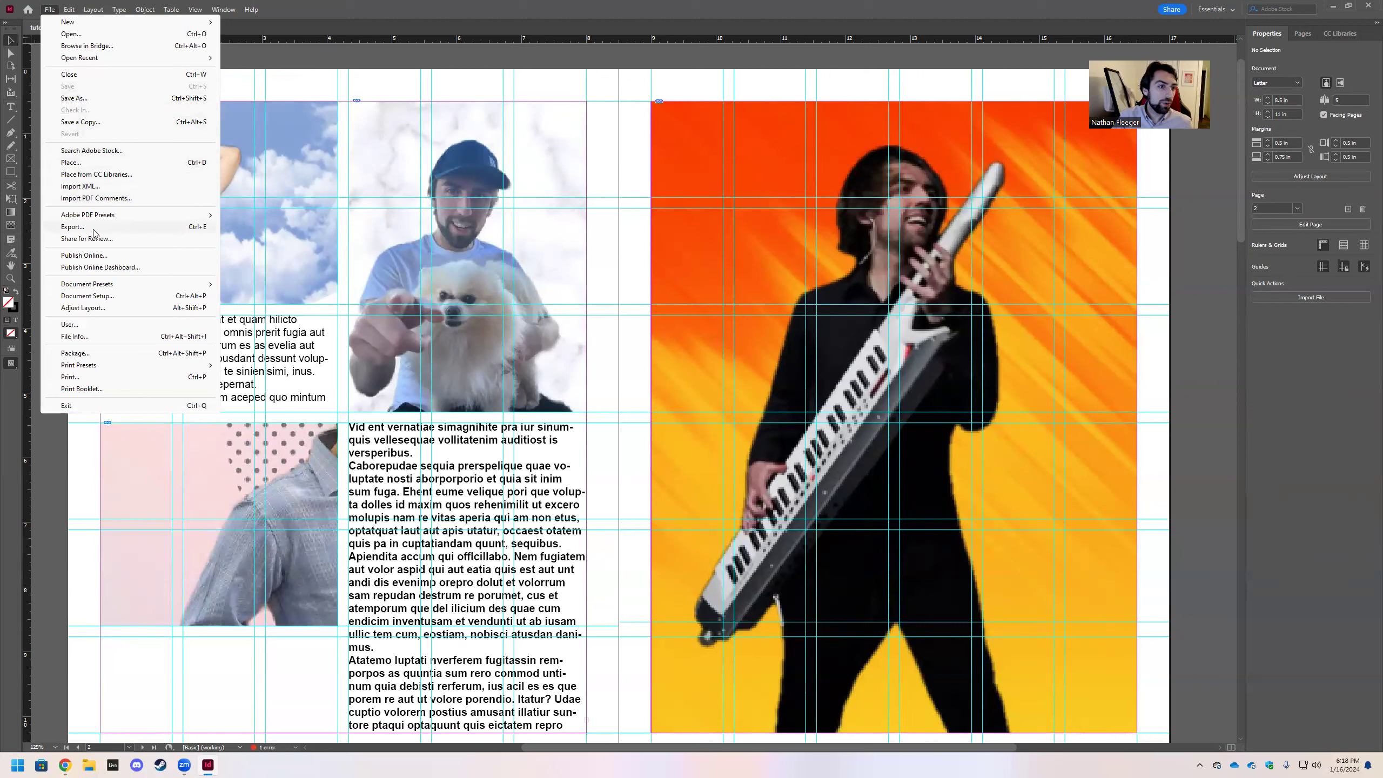
# Package the document into 'tutorial Folder', accepting the font-copying and overset text warnings
pyautogui.click(97, 354)
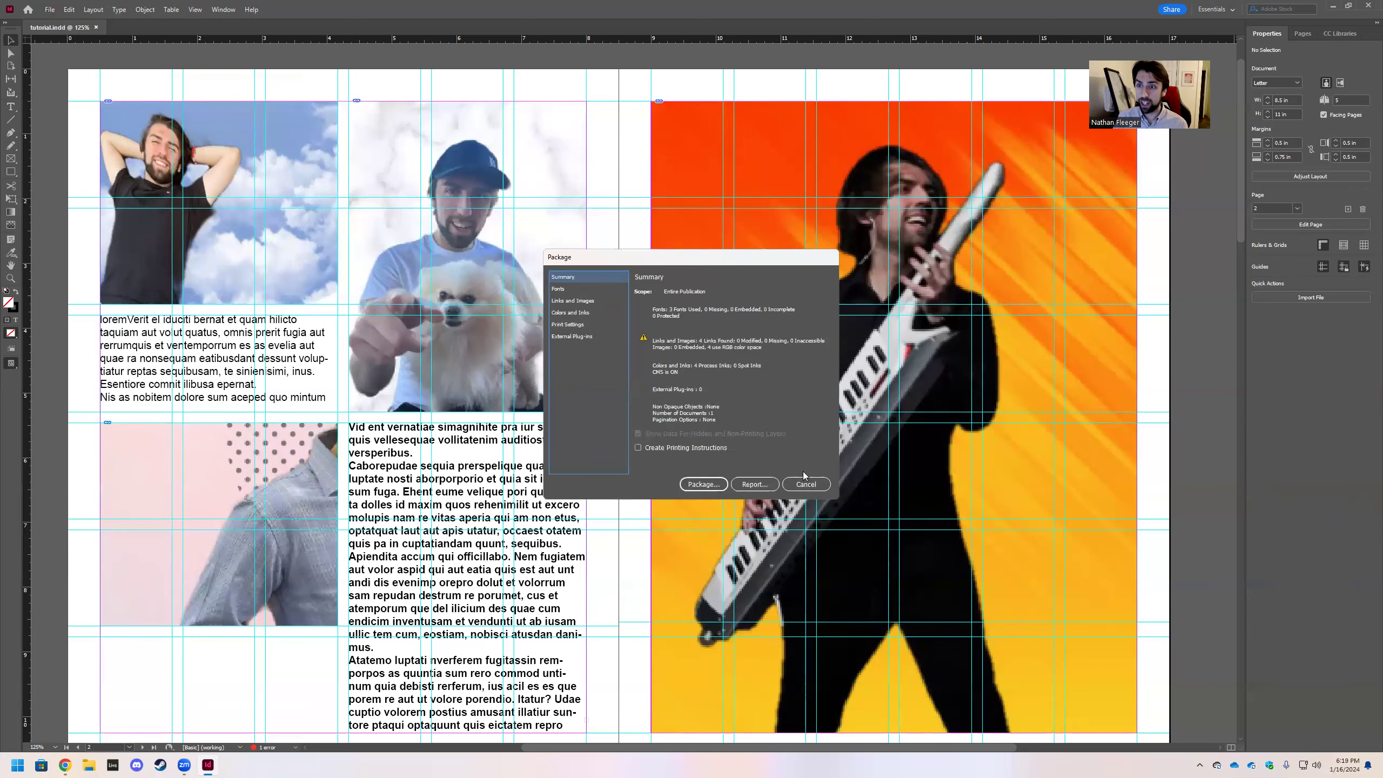
pyautogui.click(702, 484)
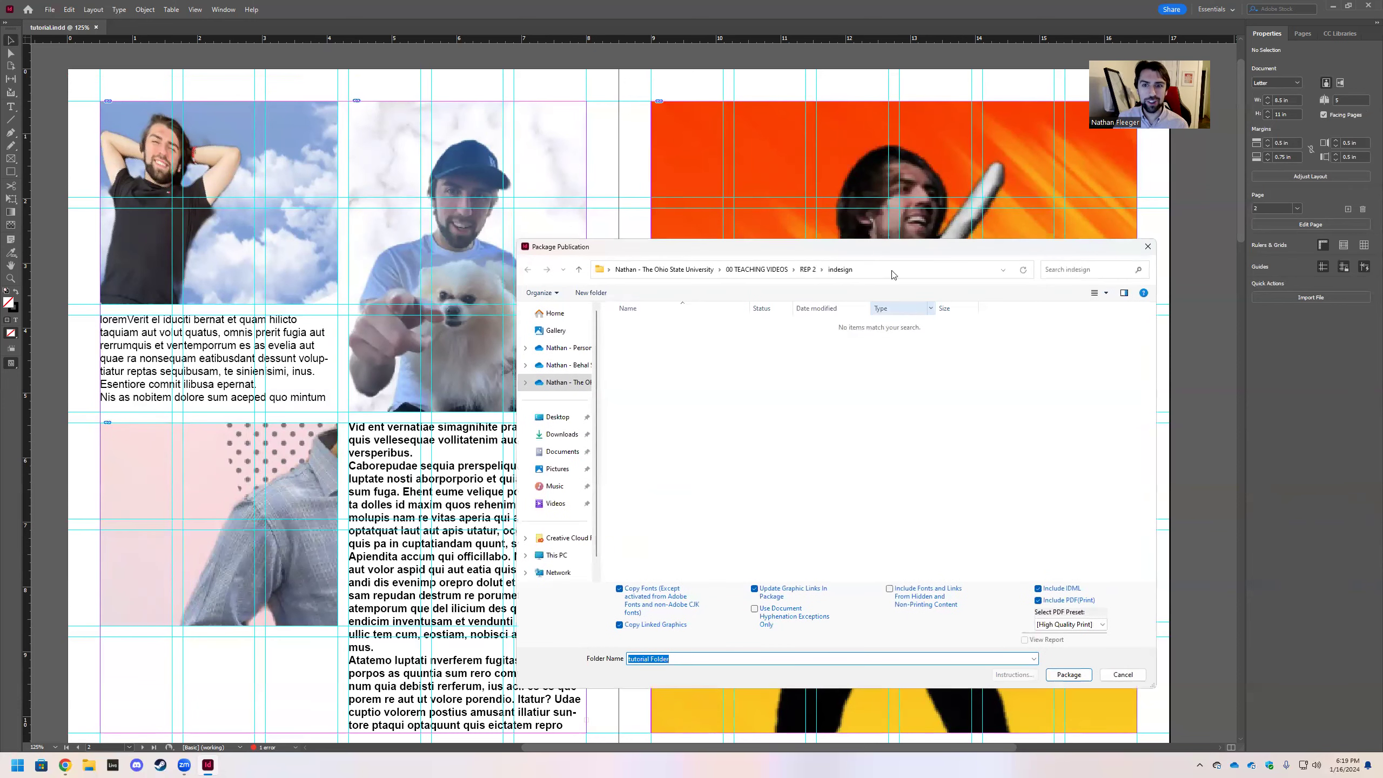
pyautogui.click(1069, 675)
pyautogui.click(729, 429)
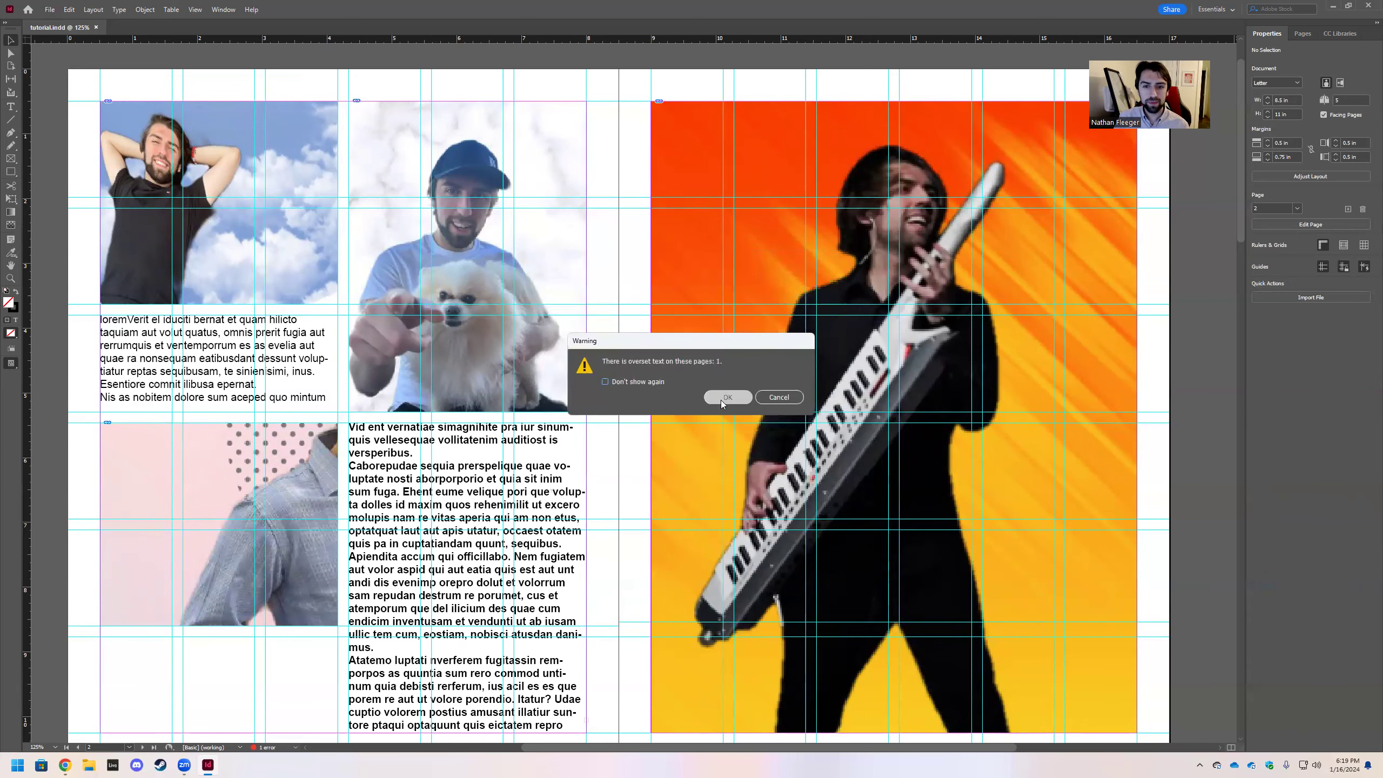
pyautogui.click(721, 400)
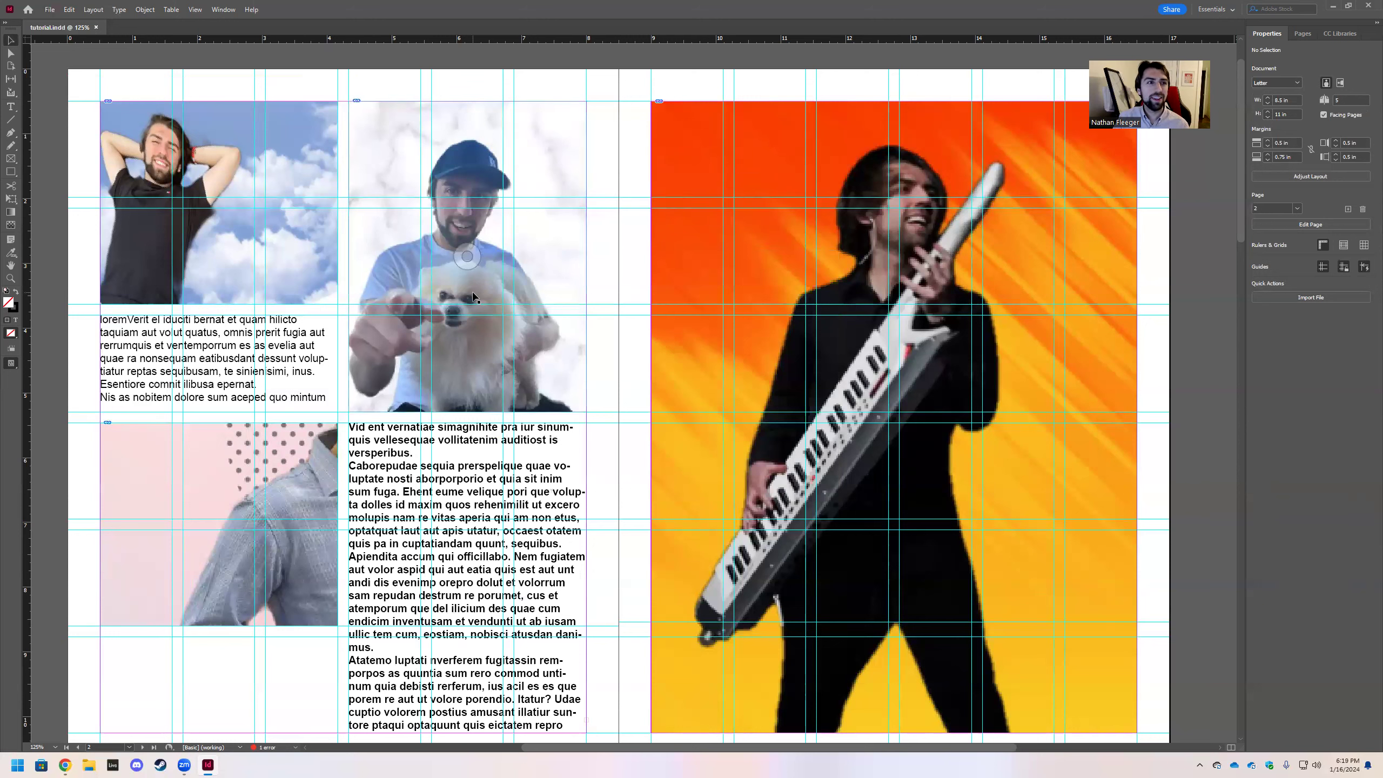
# Export the document as Adobe PDF named tutorial with Export As set to Spreads
pyautogui.click(50, 9)
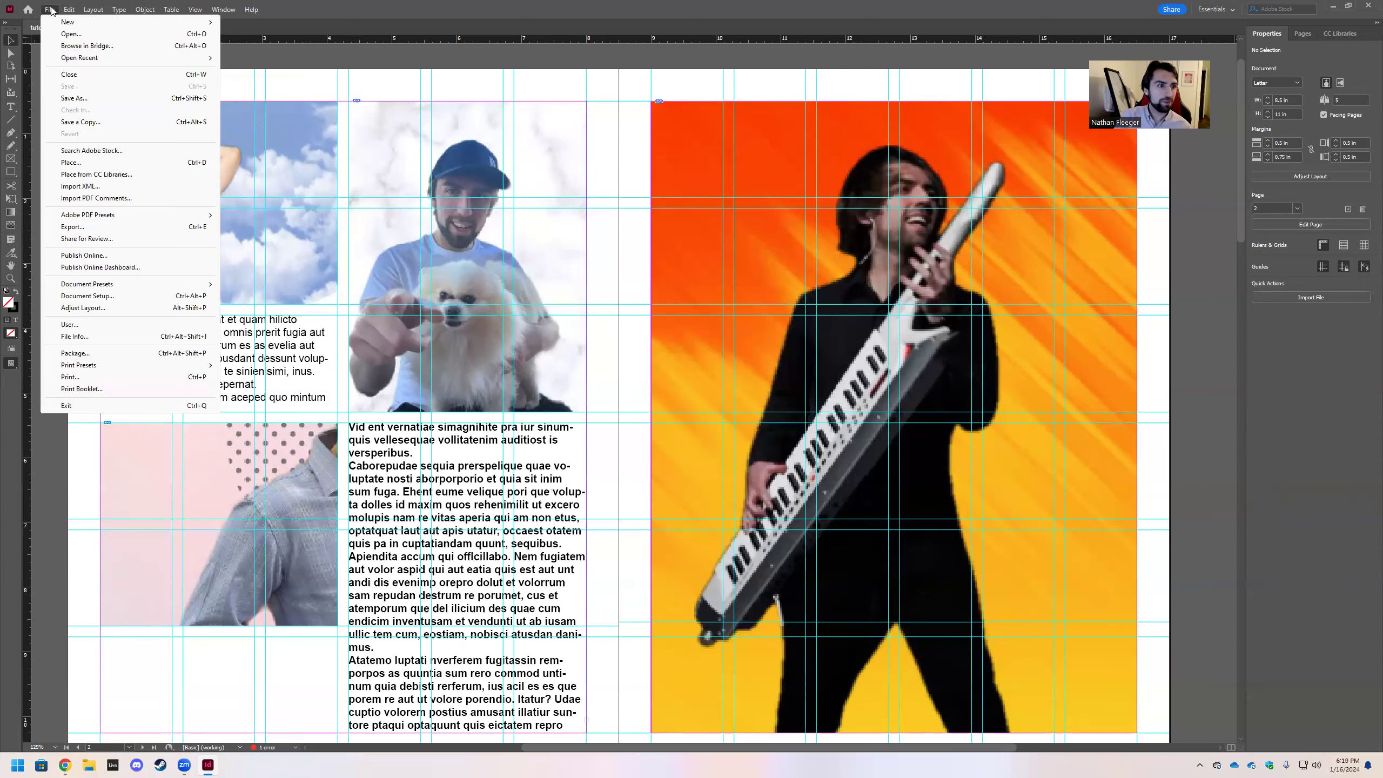
pyautogui.click(120, 227)
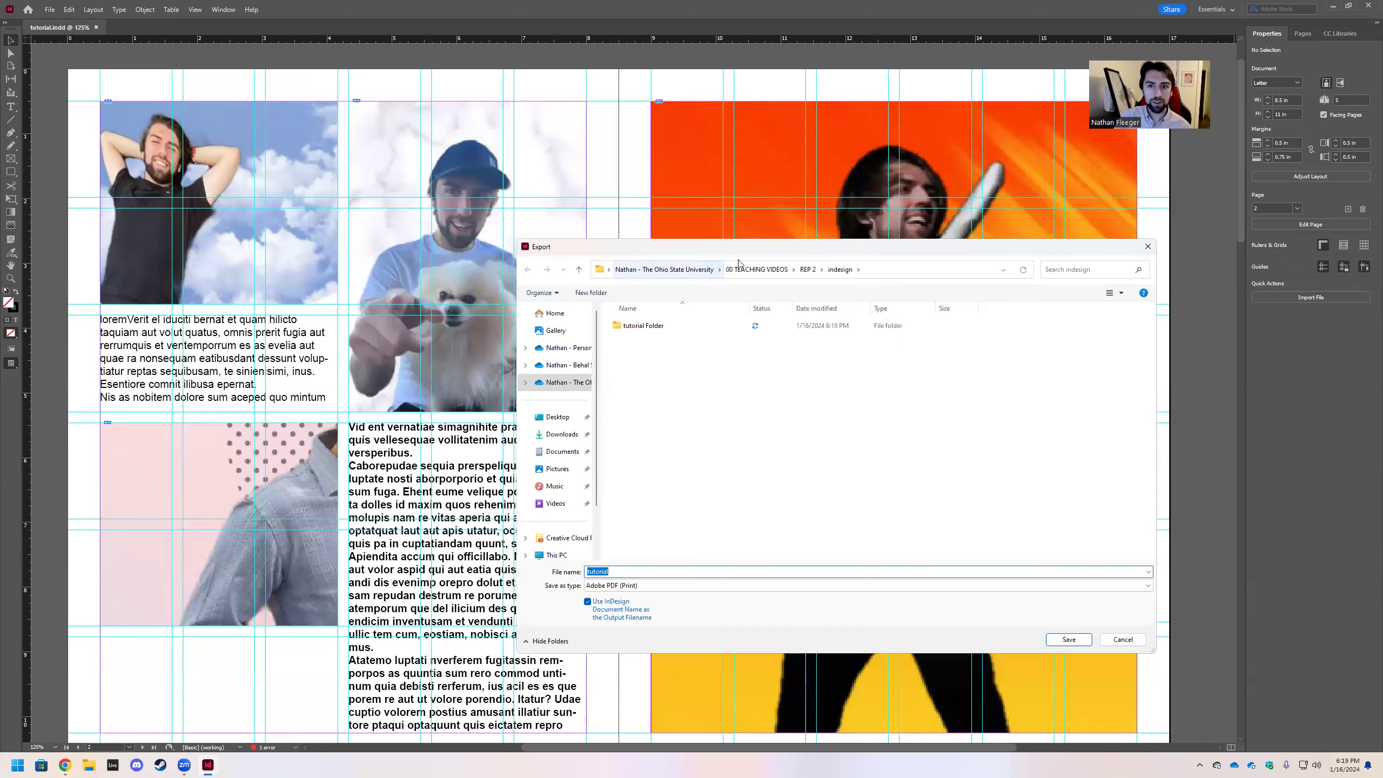
pyautogui.moveTo(729, 253); pyautogui.dragTo(565, 191)
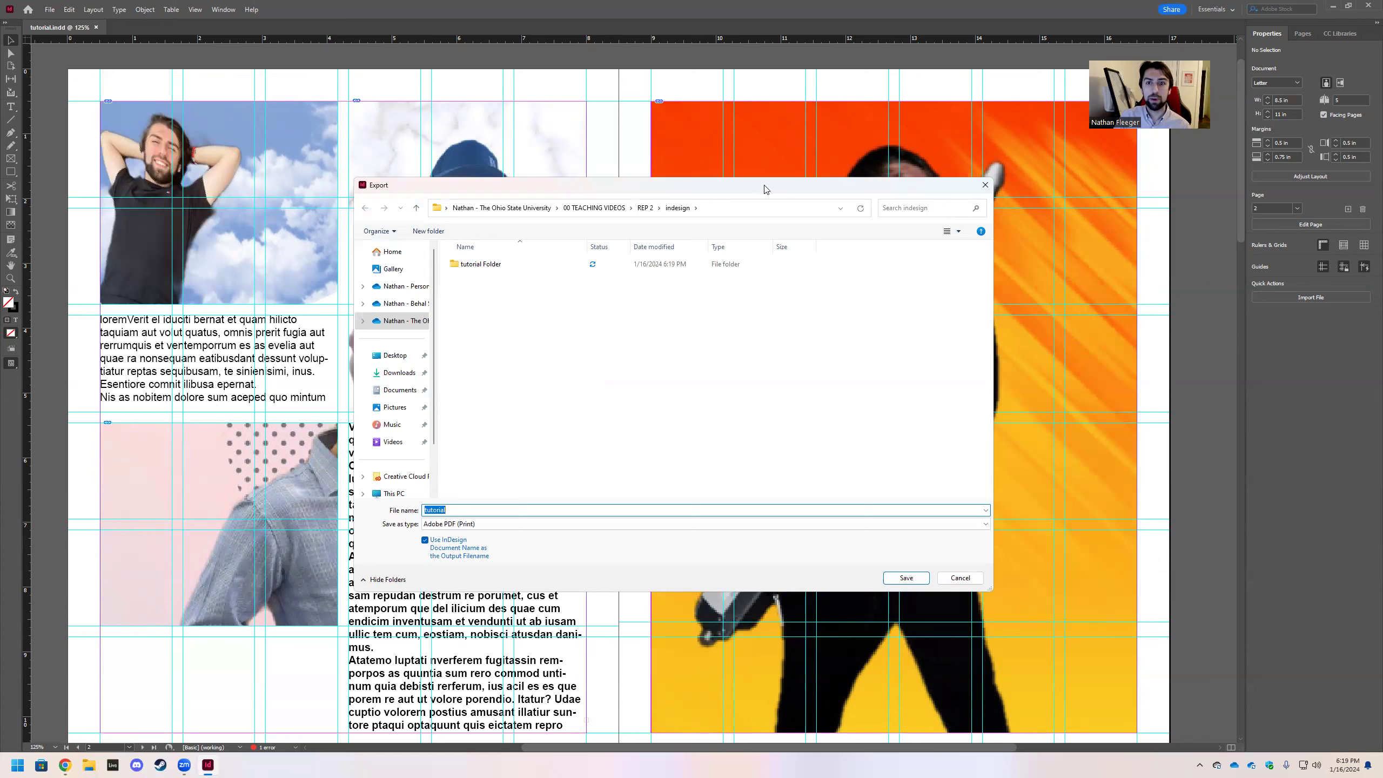
pyautogui.moveTo(764, 190); pyautogui.dragTo(819, 192)
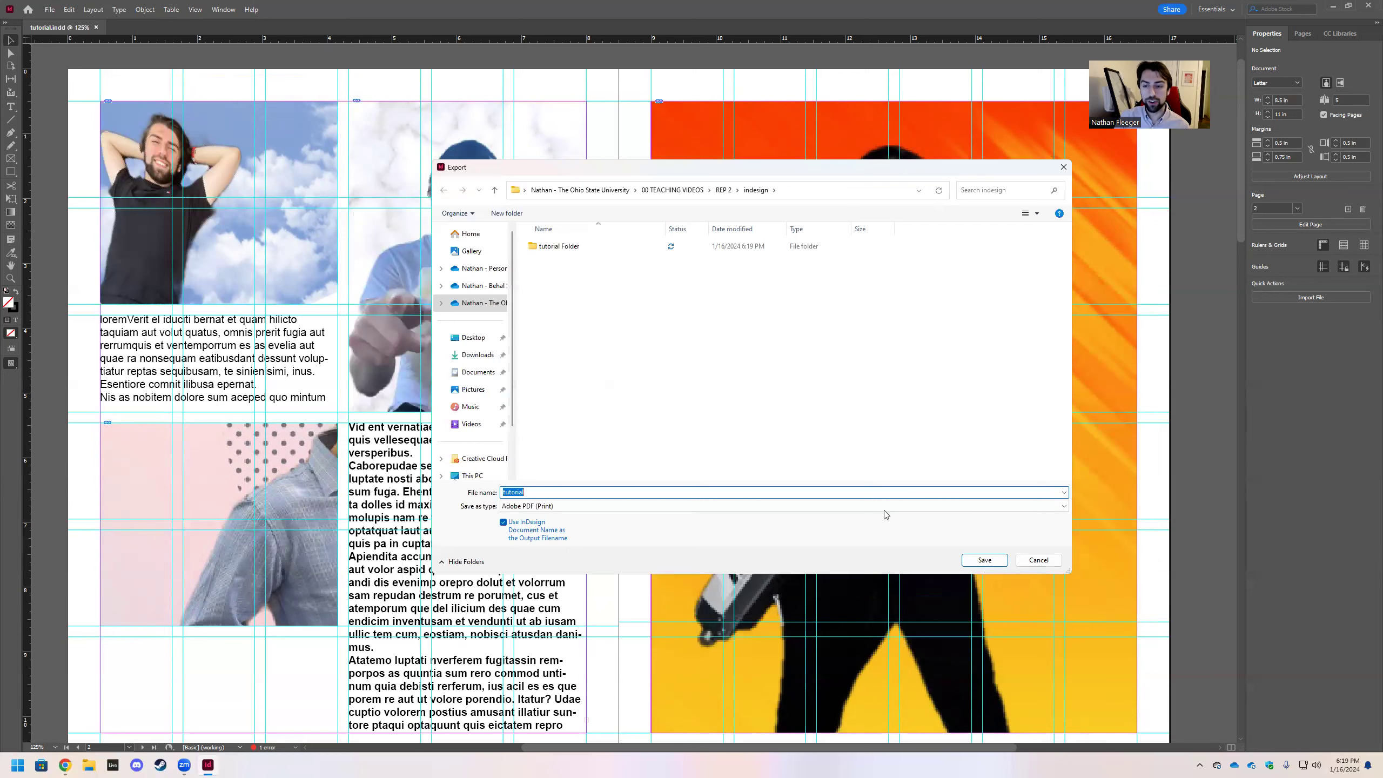
pyautogui.click(981, 560)
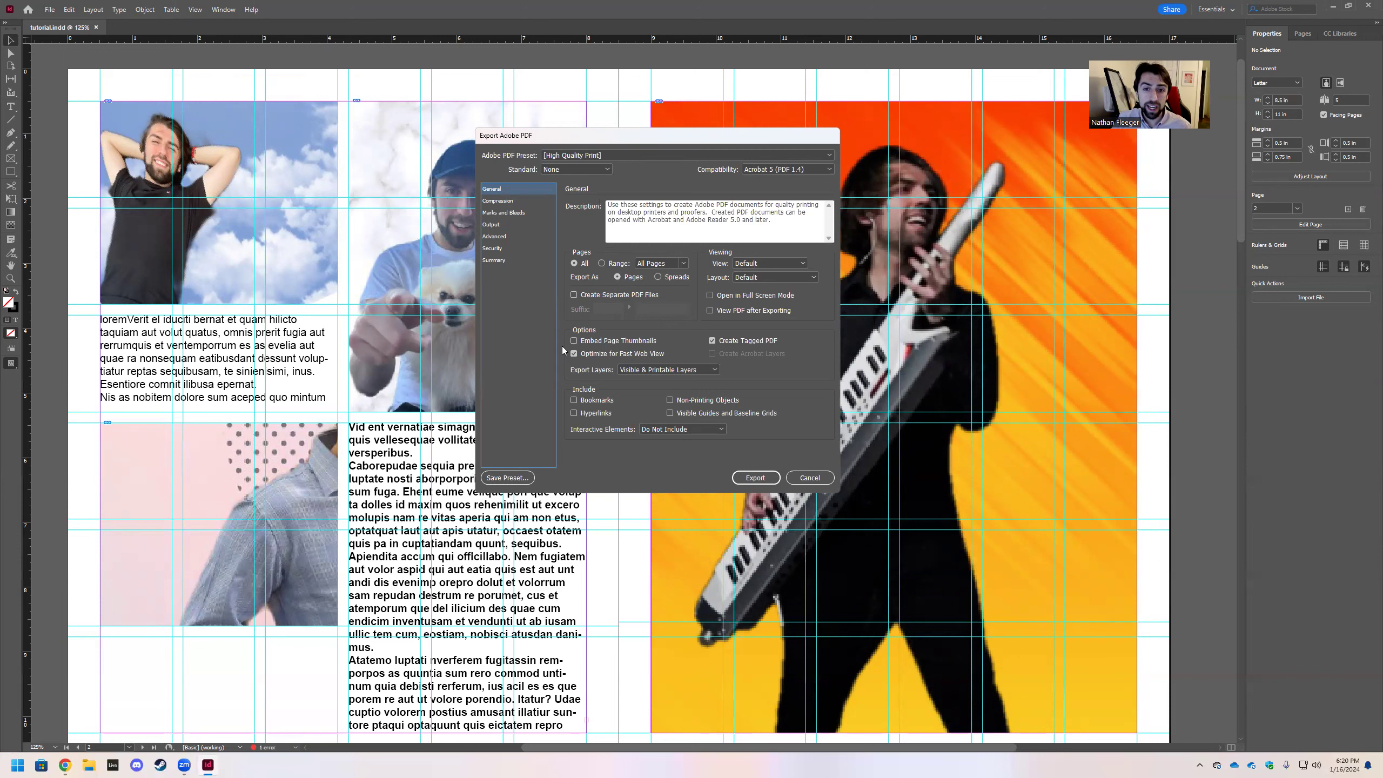
pyautogui.click(656, 278)
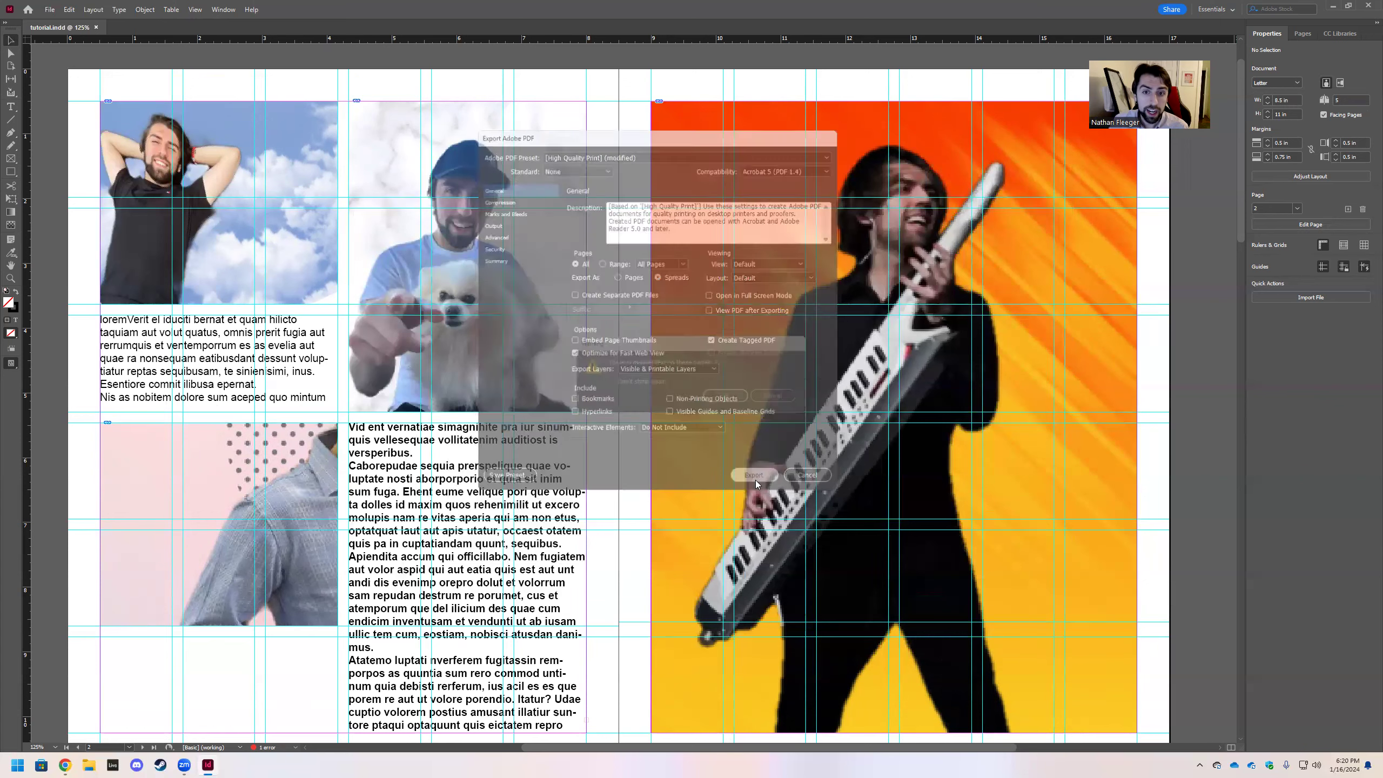
pyautogui.click(713, 402)
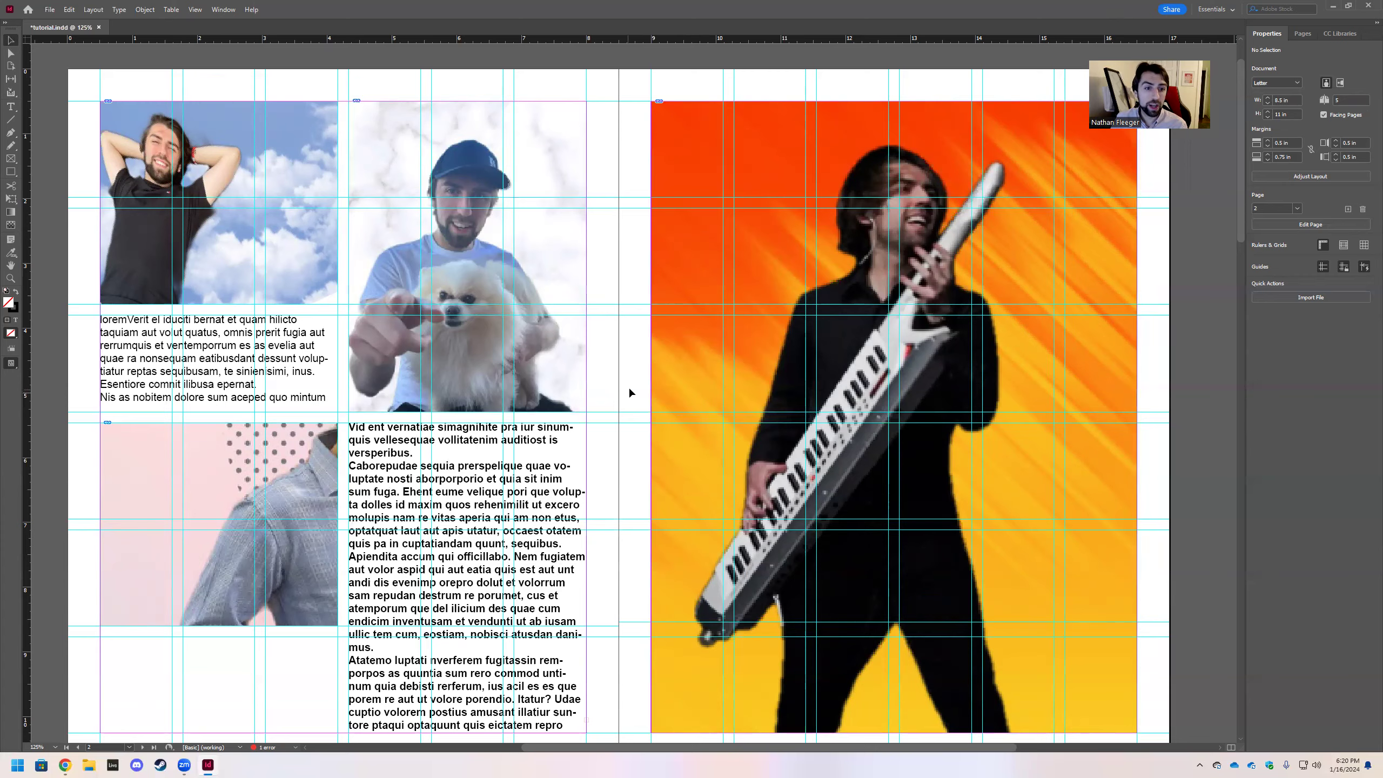
# Pick up the overflowing text from the body-text frame, then switch to File Explorer
pyautogui.scroll(-1, 620, 371)
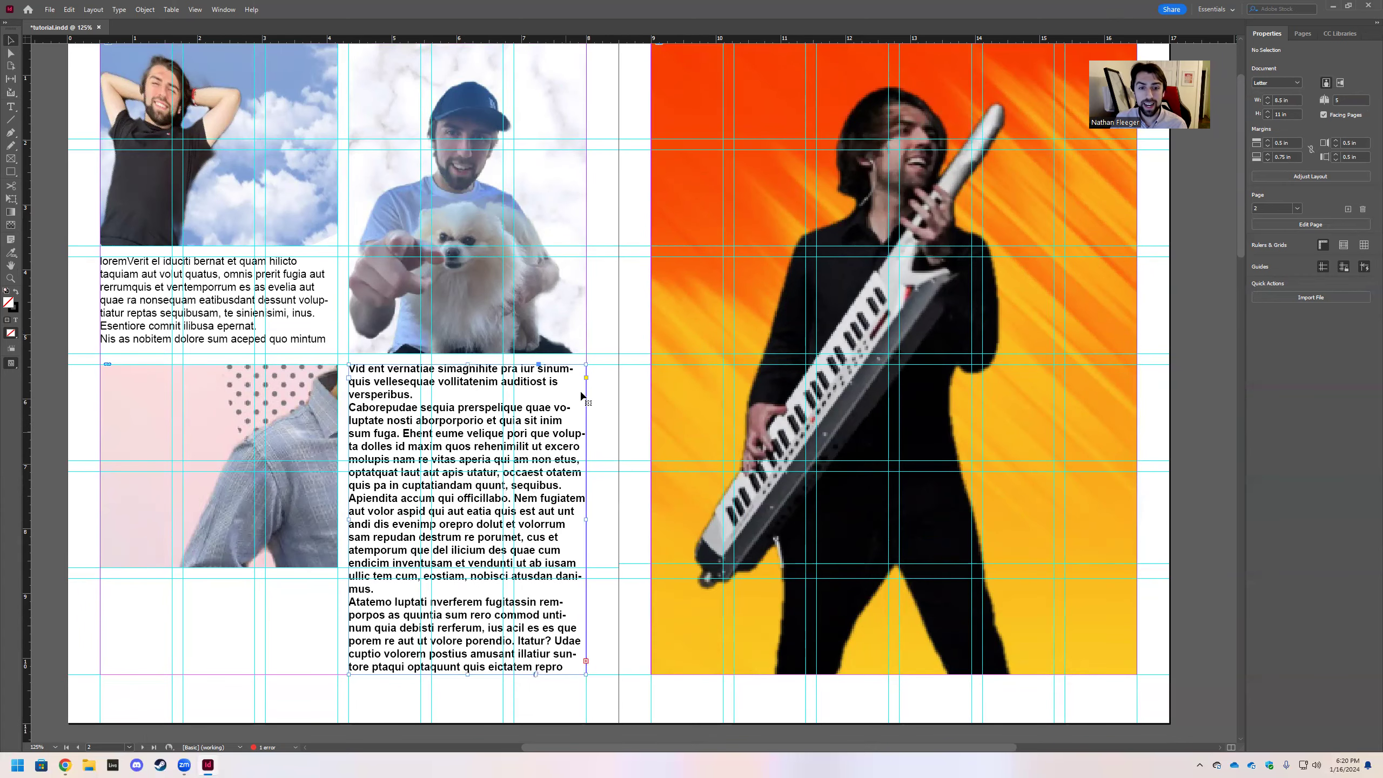
pyautogui.click(586, 663)
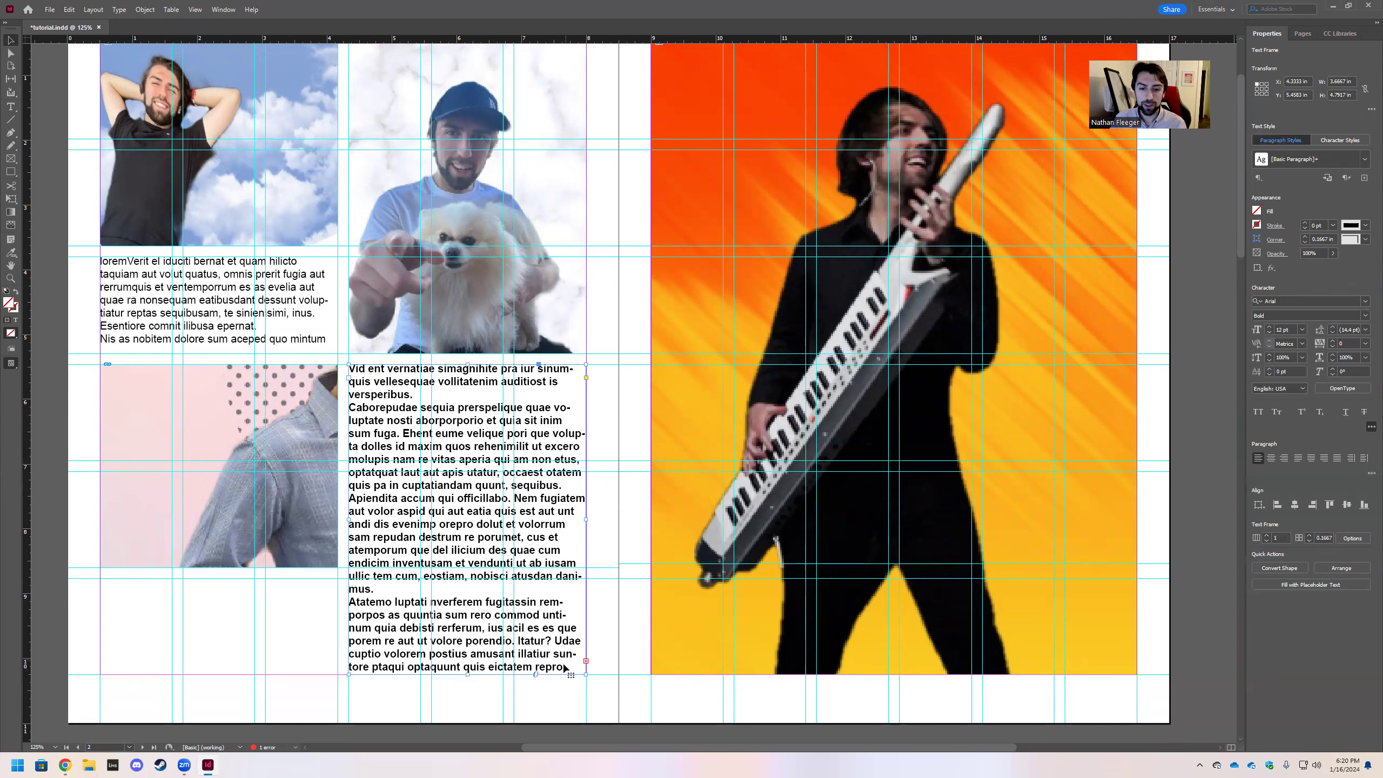
pyautogui.click(586, 661)
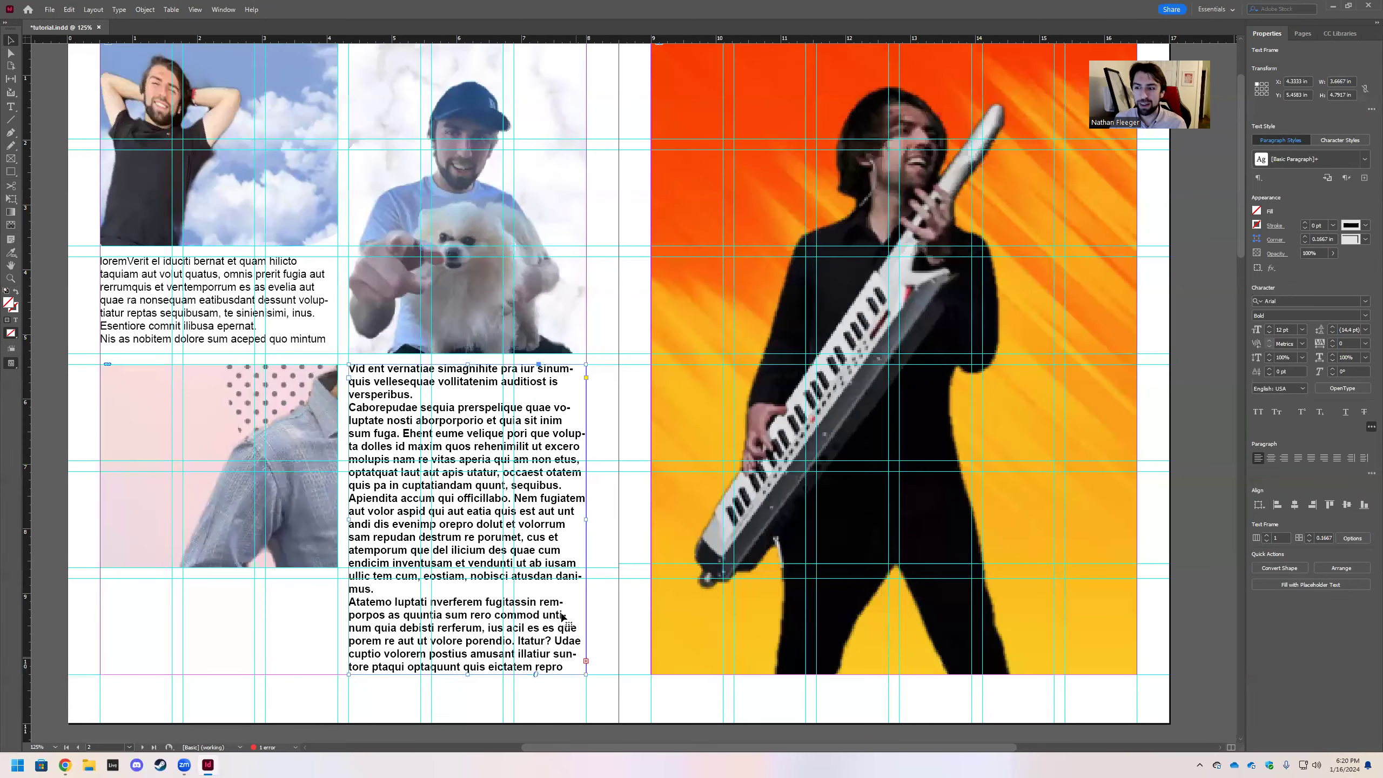
pyautogui.click(90, 766)
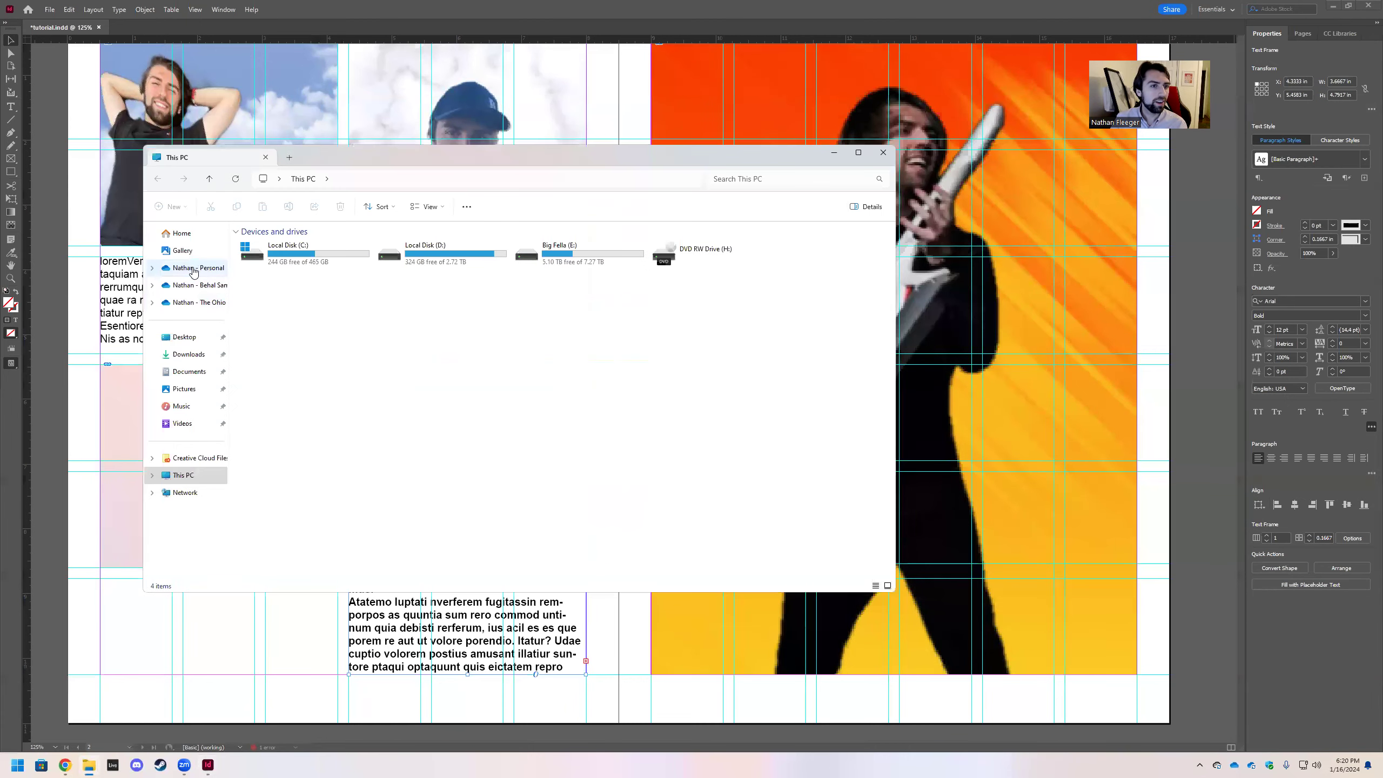
# Browse to 00 TEACHING VIDEOS > REP 2 > indesign in cloud storage and open tutorial.pdf
pyautogui.click(195, 303)
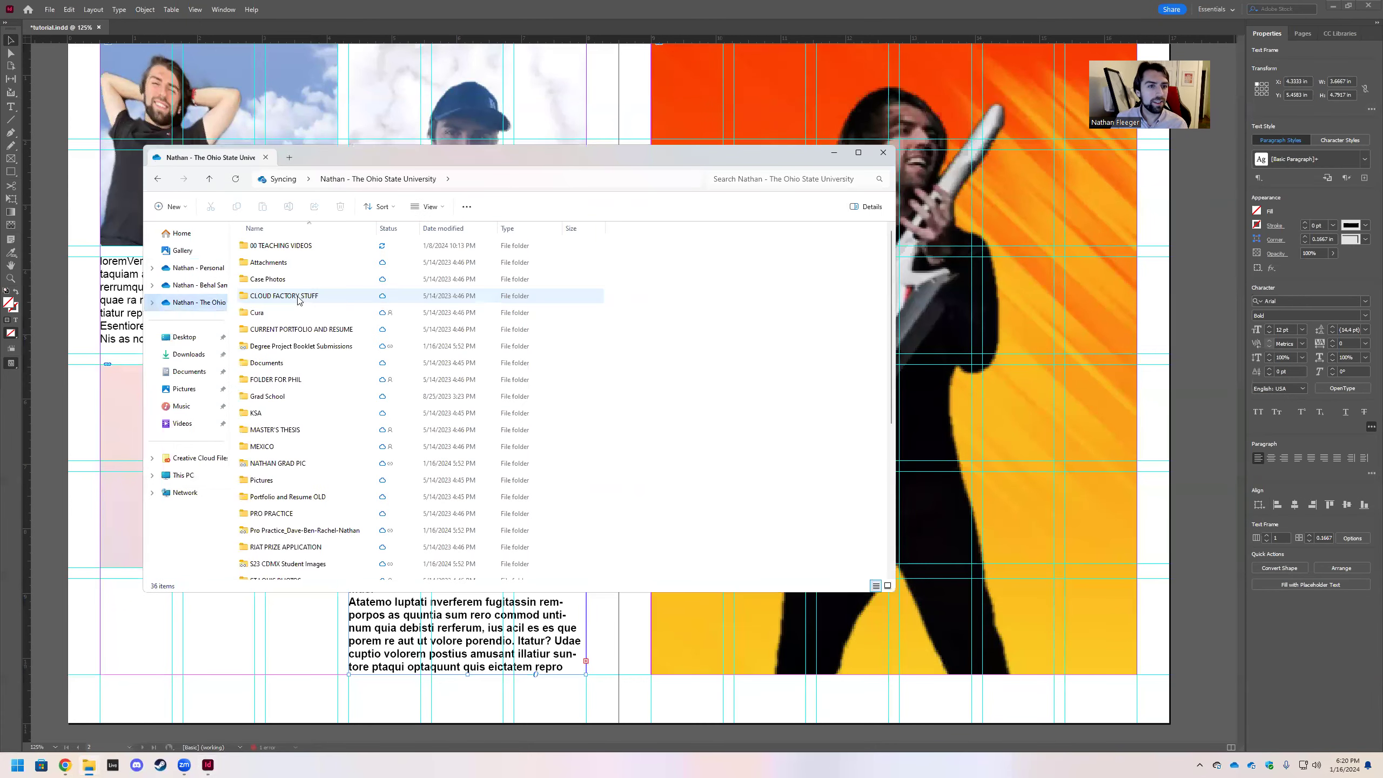
pyautogui.doubleClick(281, 245)
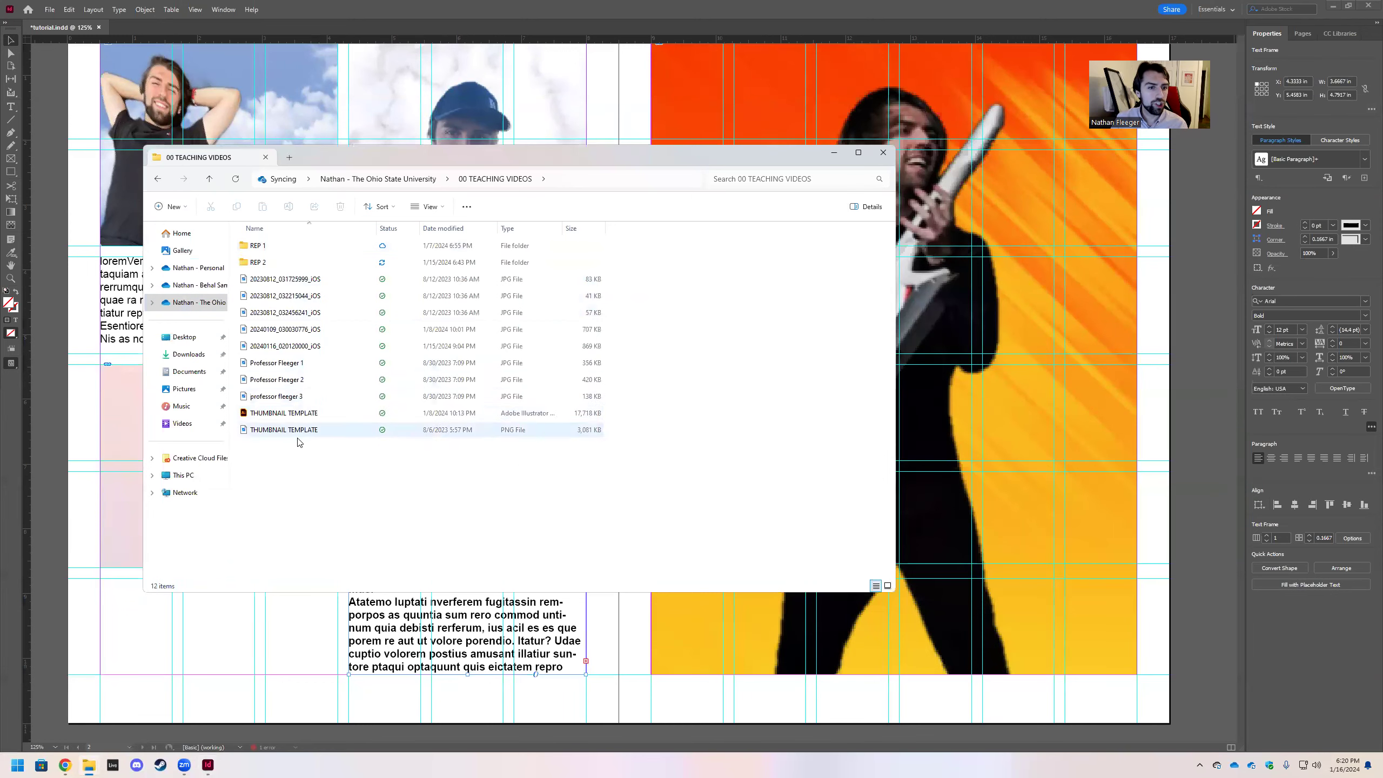
pyautogui.doubleClick(260, 262)
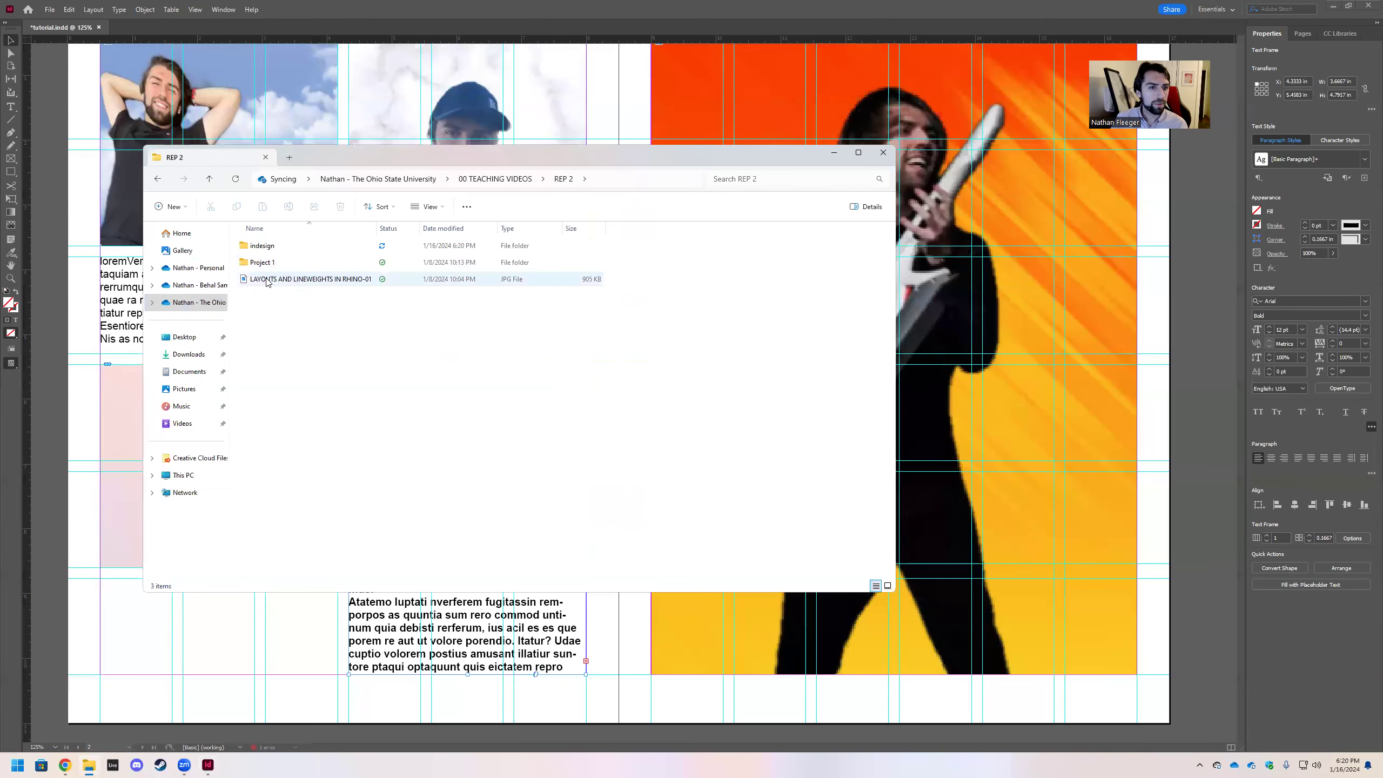
pyautogui.doubleClick(271, 249)
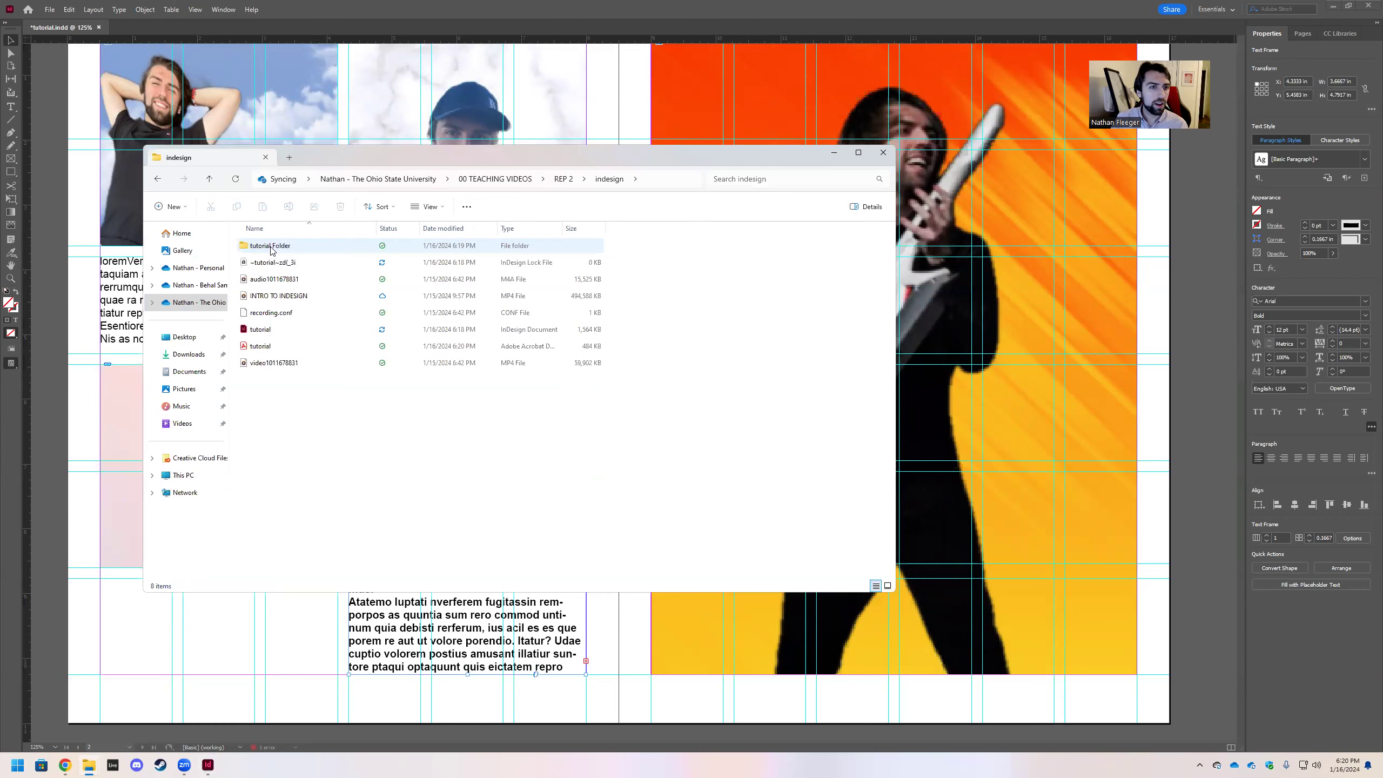
pyautogui.click(273, 347)
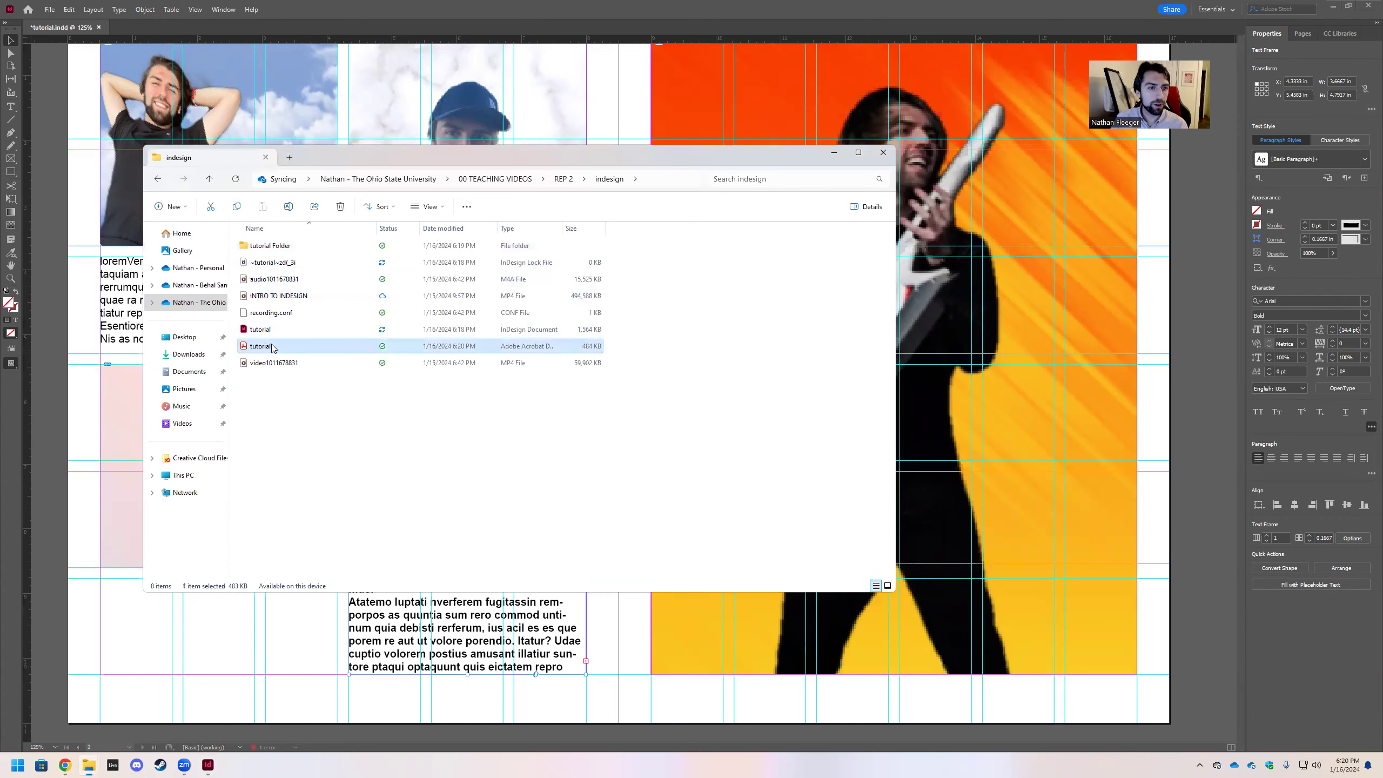
pyautogui.doubleClick(272, 347)
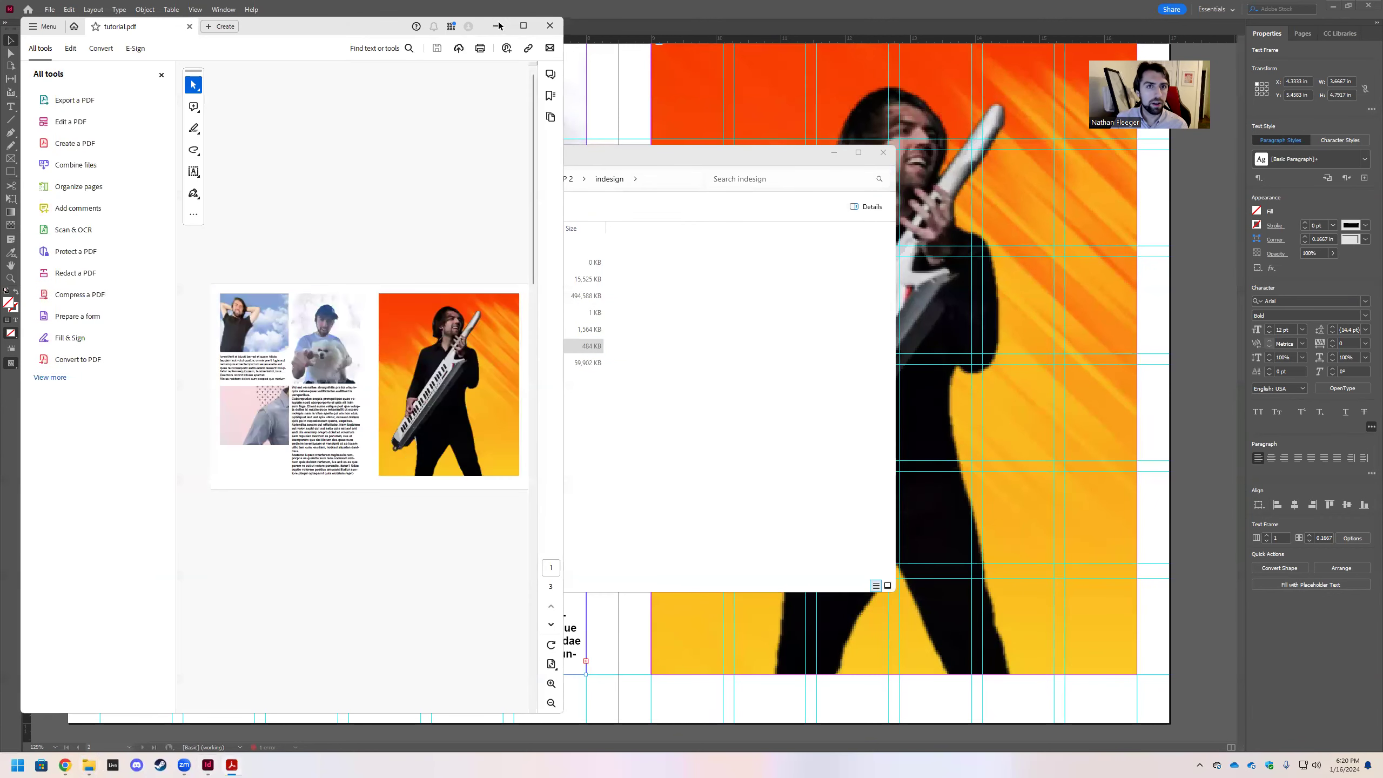
# Maximize the Acrobat window and scroll through tutorial.pdf to check the four photos and text
pyautogui.click(523, 26)
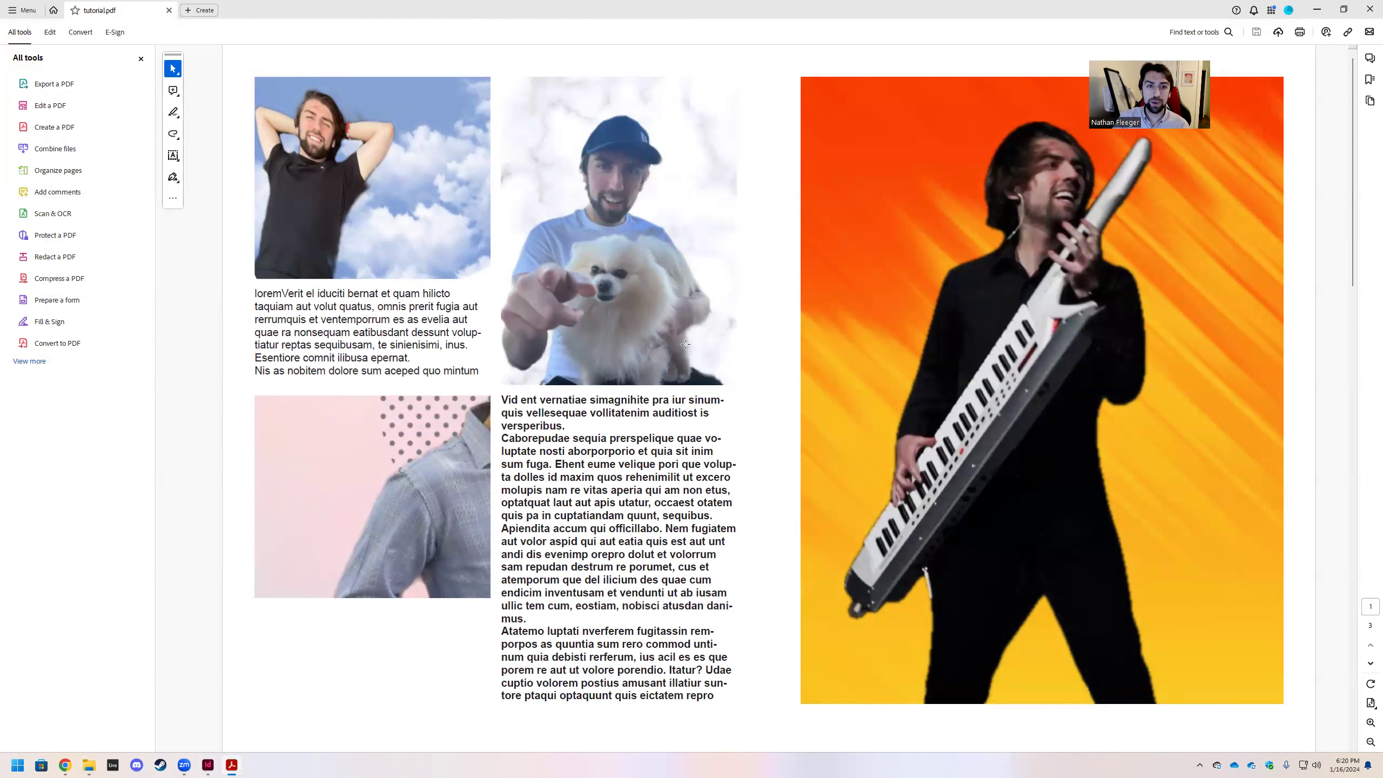
pyautogui.scroll(-5, 750, 178)
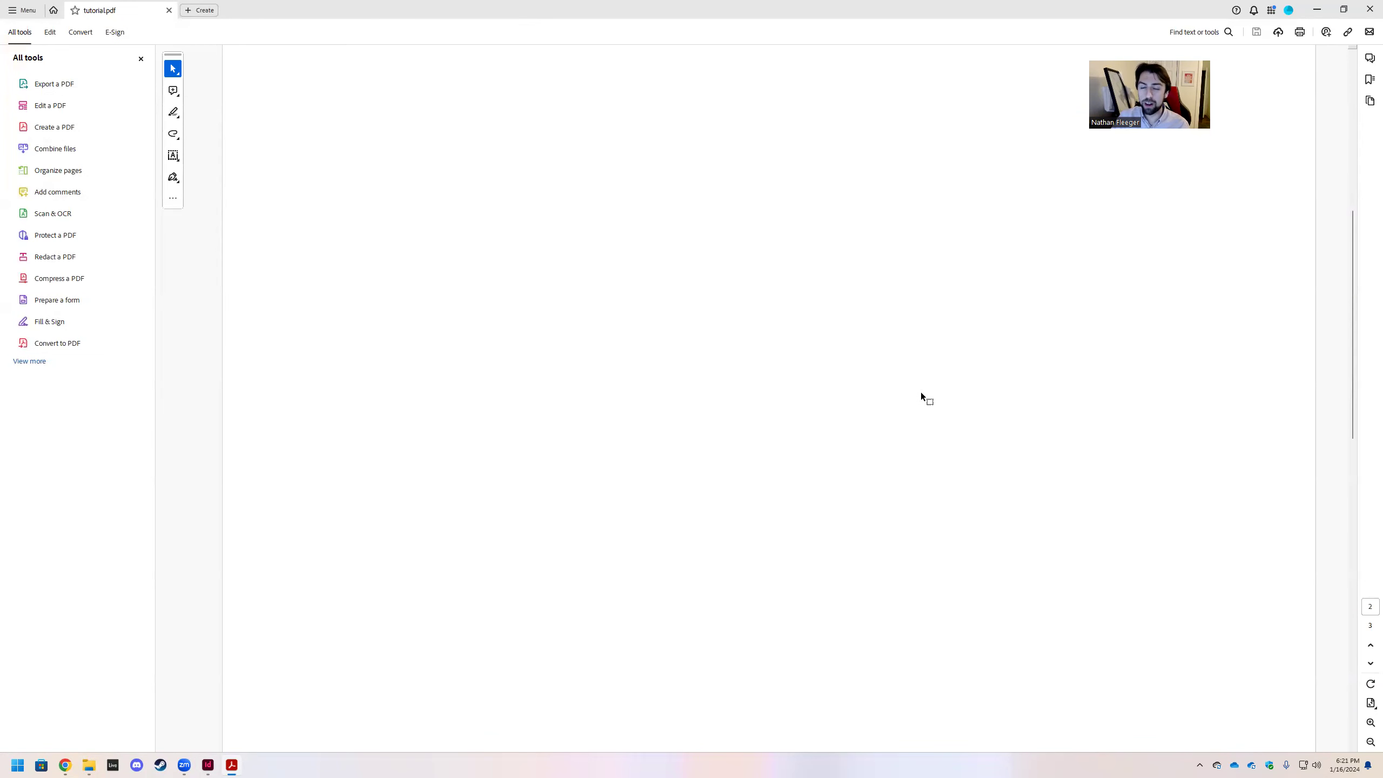
pyautogui.scroll(5, 920, 391)
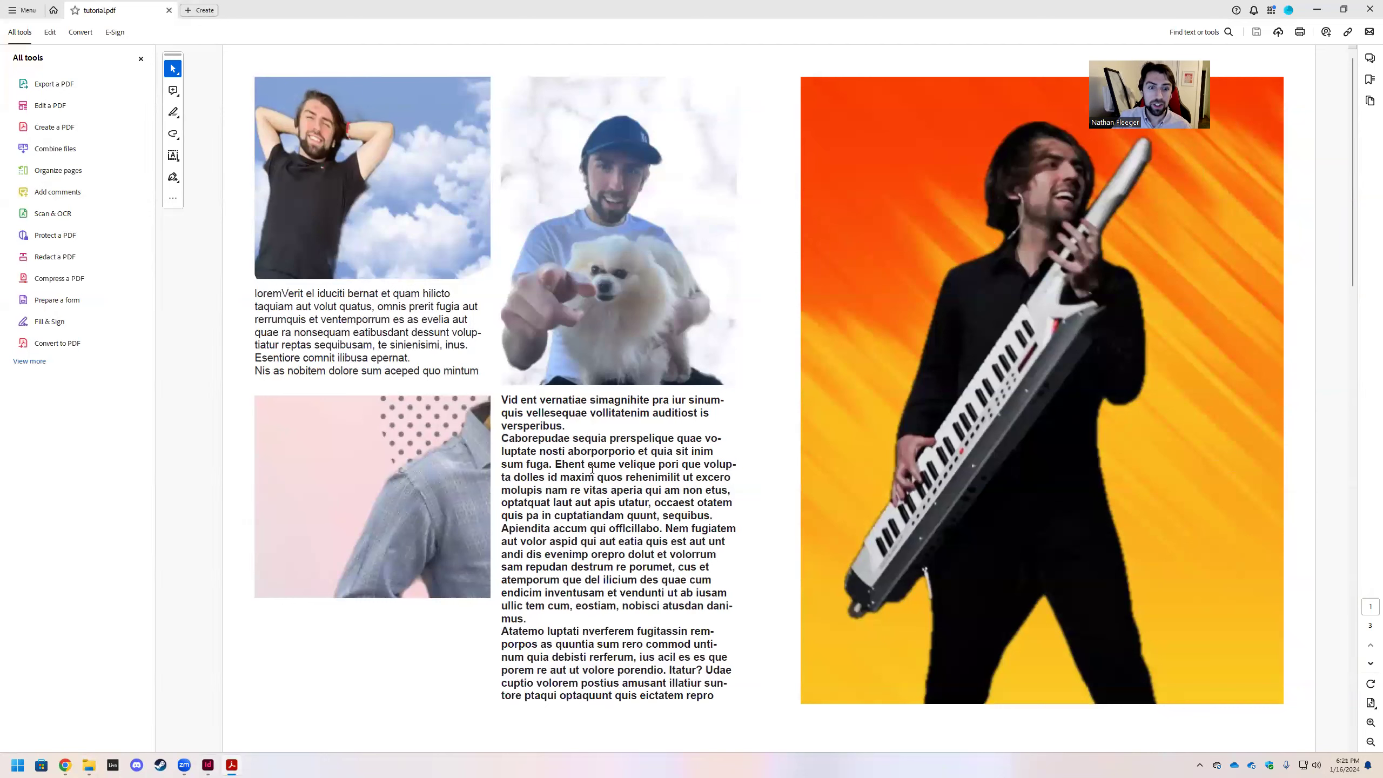